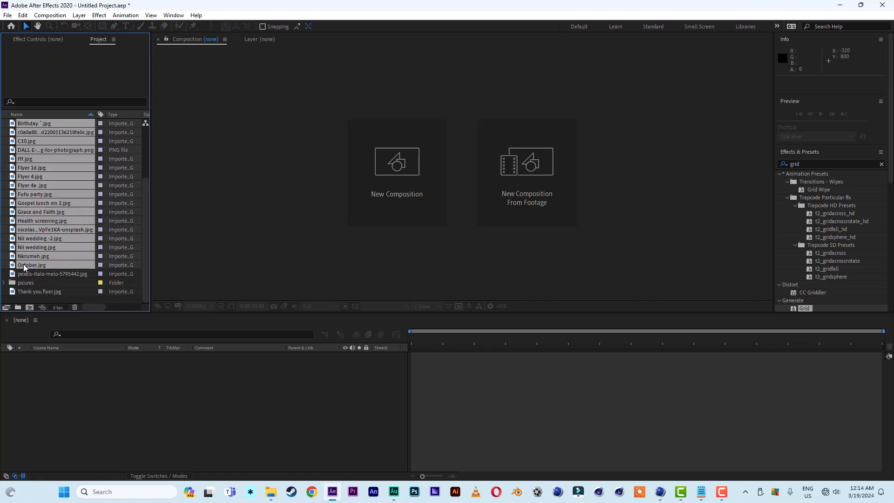
Move all the imported images in the project into the picures folder.
click(62, 272)
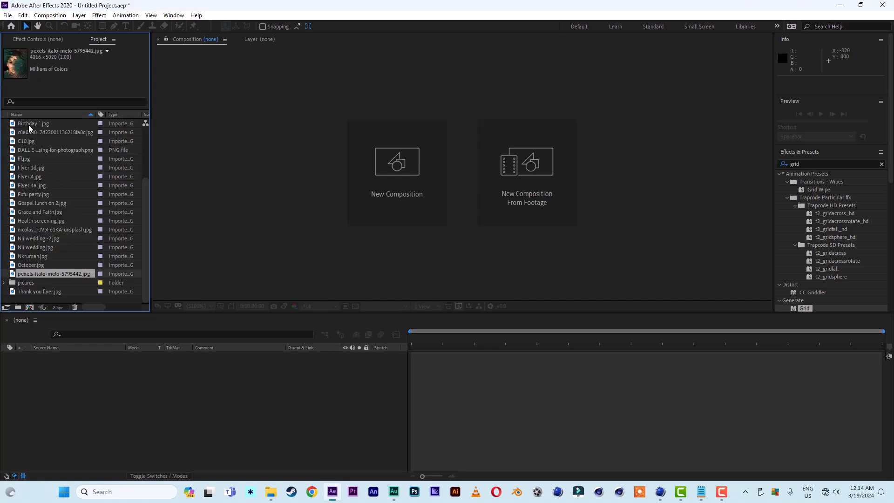
click(29, 124)
shift+click(27, 275)
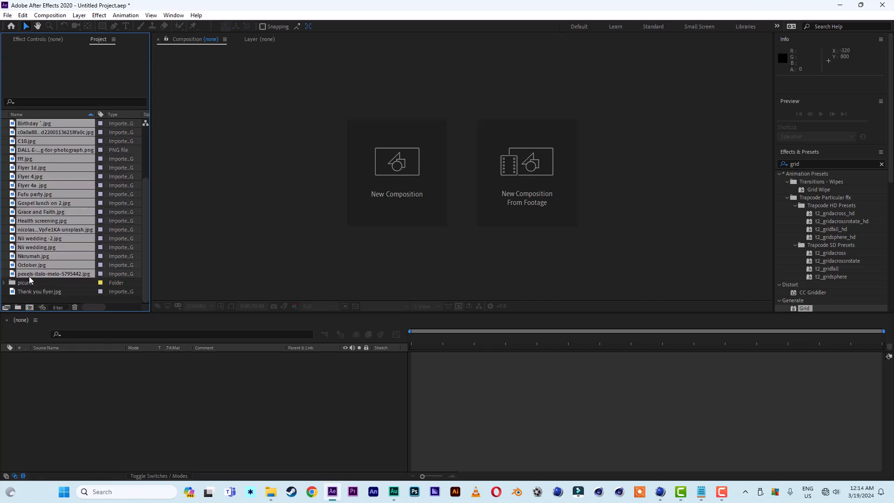
drag(29, 276, 30, 285)
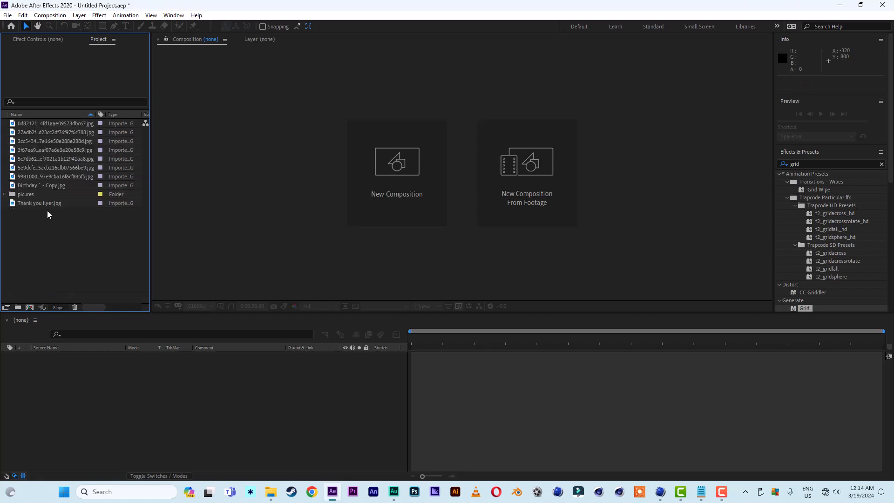
click(27, 125)
shift+click(27, 184)
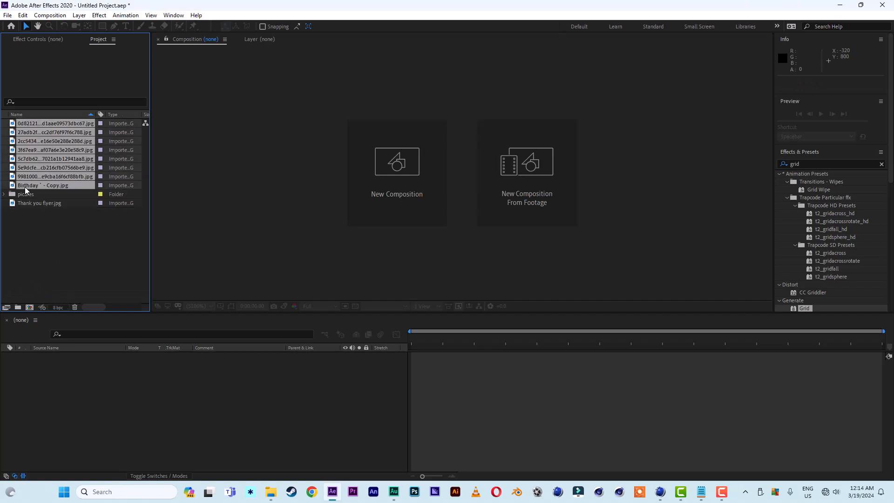
drag(24, 186, 25, 195)
click(33, 133)
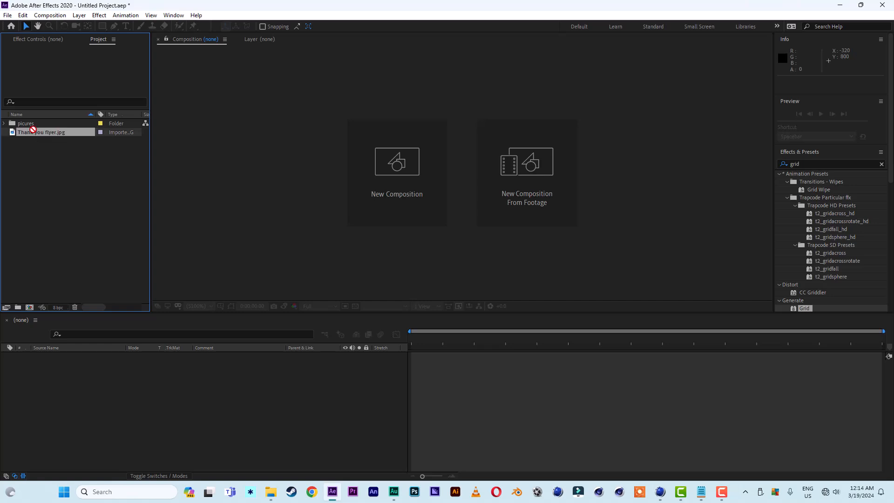
drag(33, 133, 33, 126)
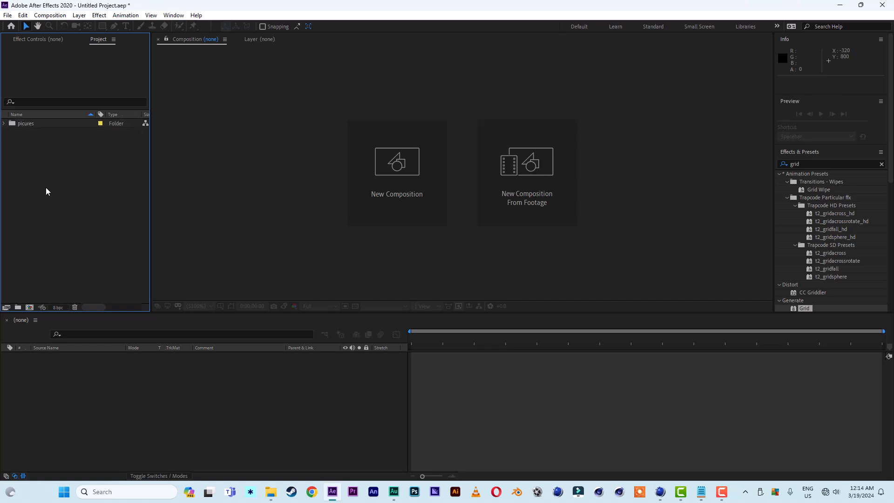
Create a new composition named image 1, 1000 x 1000 px.
click(379, 207)
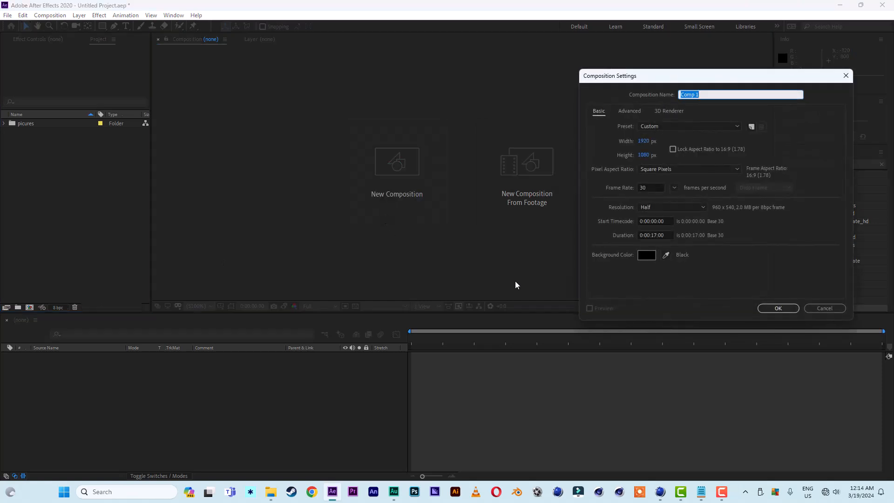
text(image)
click(645, 142)
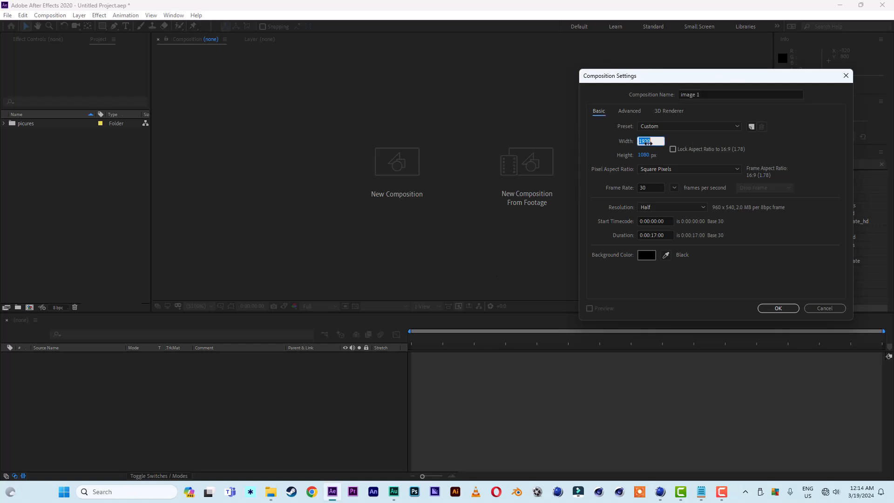
text(1000)
click(644, 154)
text(100)
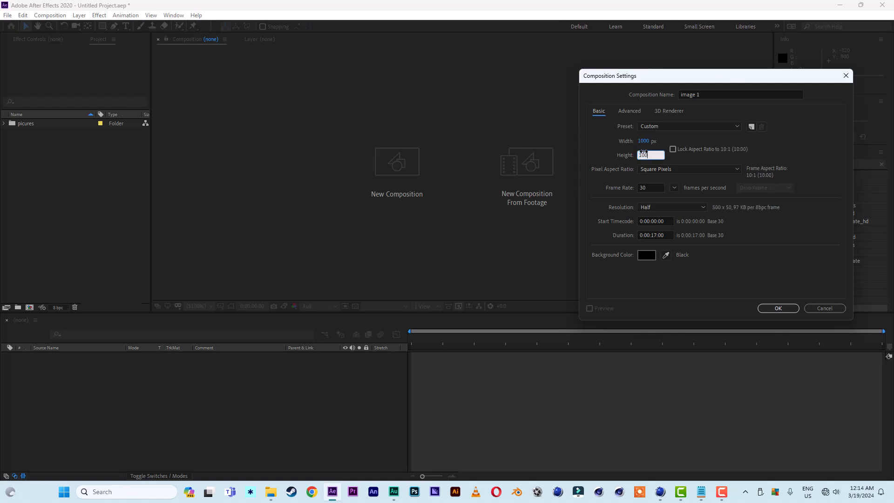
text(0)
click(778, 308)
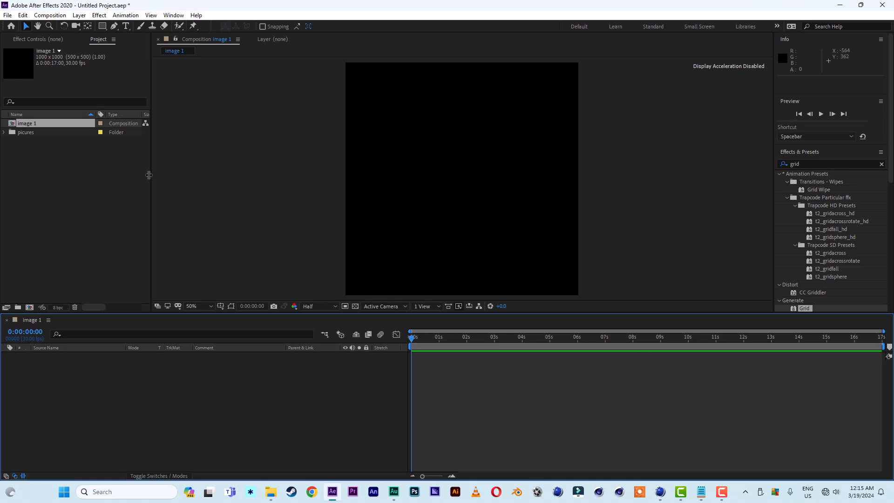
Add the first image, 0d82121…jpg, from the picures folder to the composition and scale it to 182%.
click(4, 133)
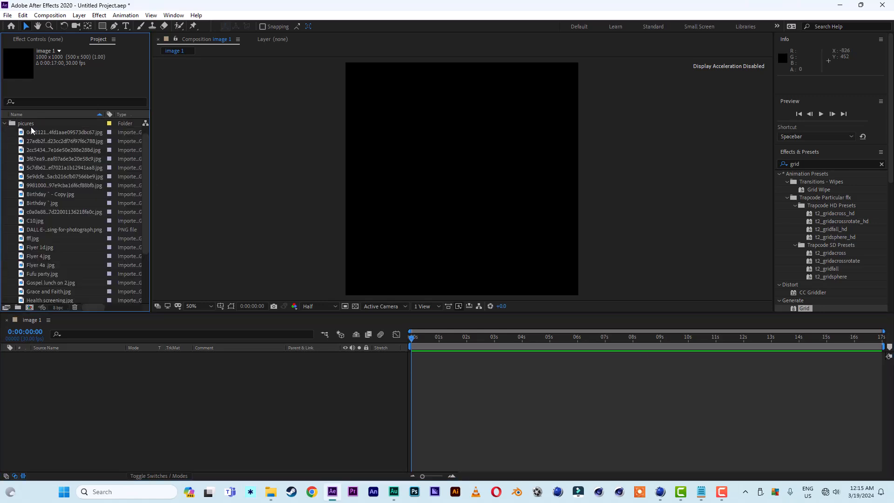
drag(38, 133, 85, 431)
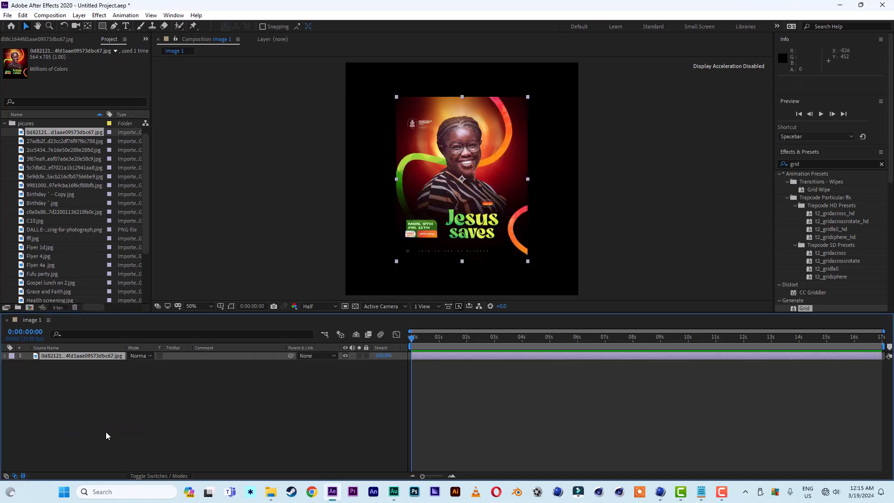
key(s)
drag(156, 364, 199, 367)
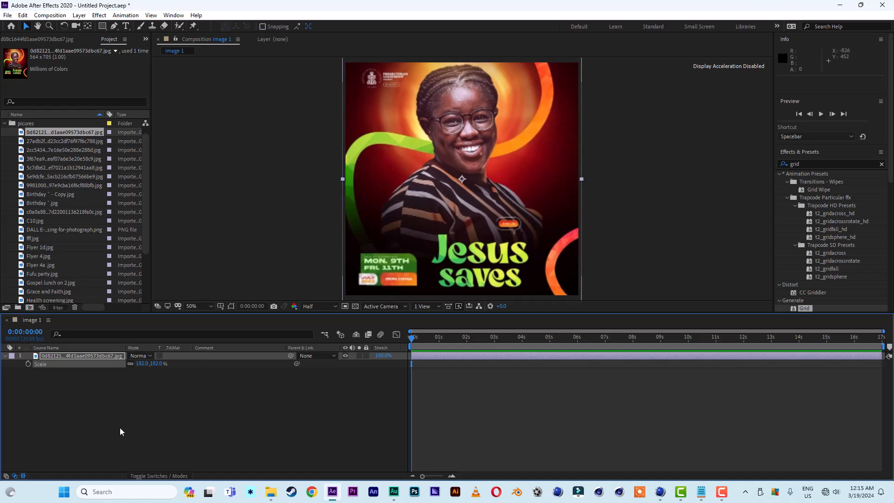
click(106, 423)
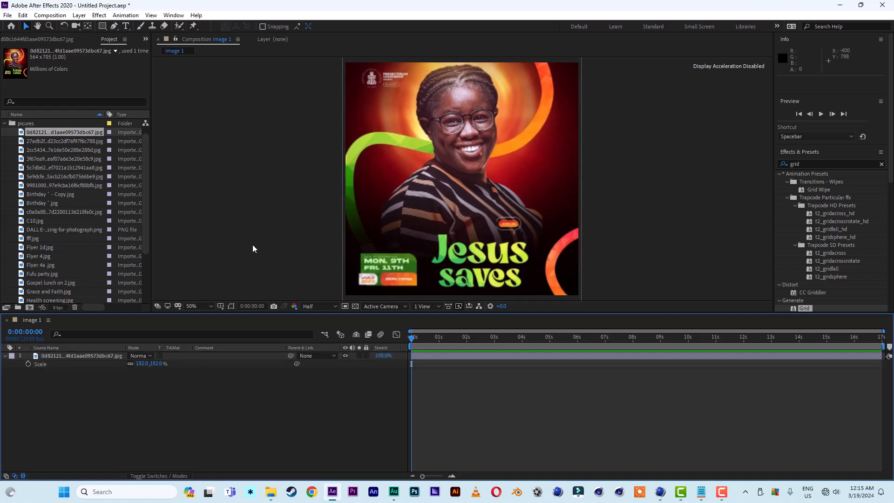
Draw a rectangle shape covering the whole composition and set its stroke width to 20 px as a border.
click(102, 26)
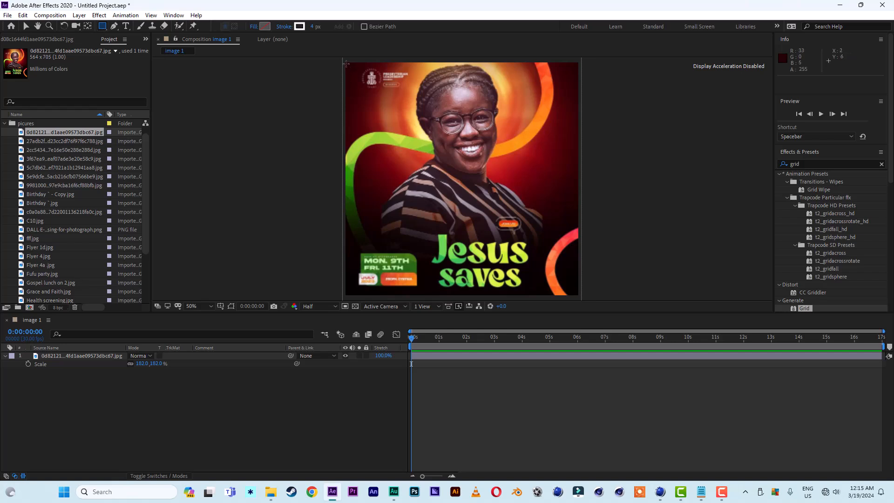
mouse_move(346, 63)
mouse_down()
mouse_move(468, 212)
mouse_move(565, 273)
mouse_move(578, 296)
mouse_up()
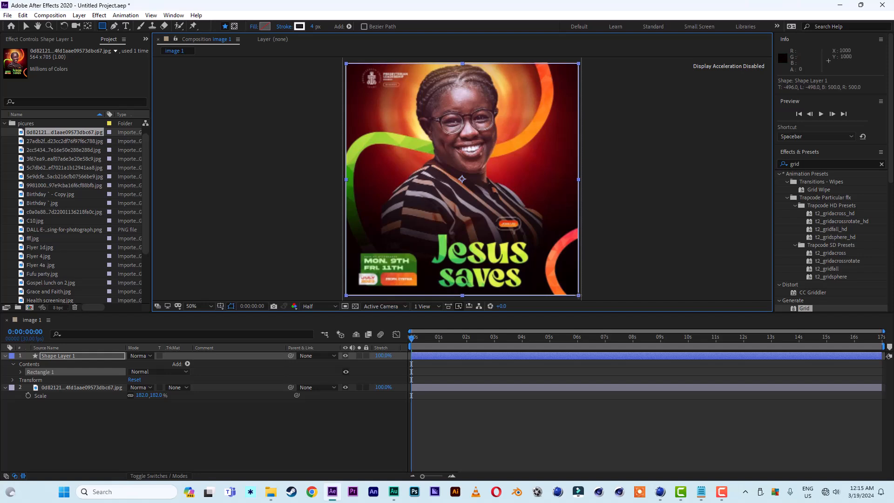
click(26, 27)
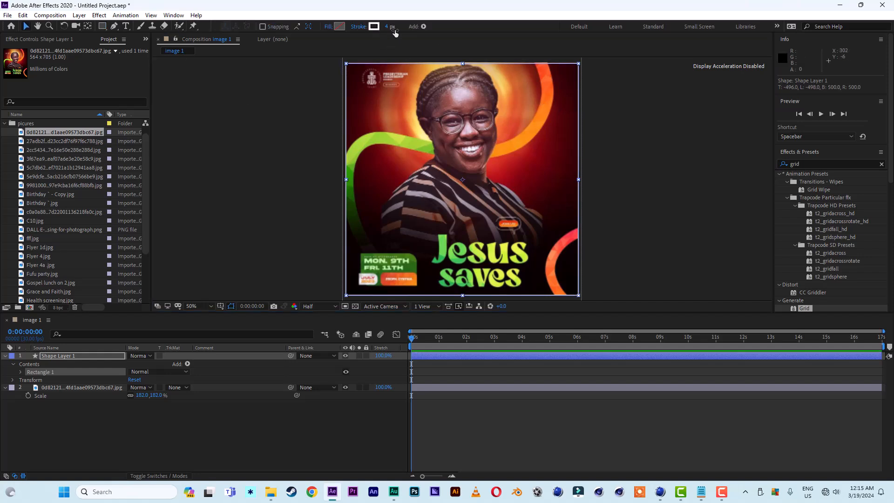
key(BackSpace)
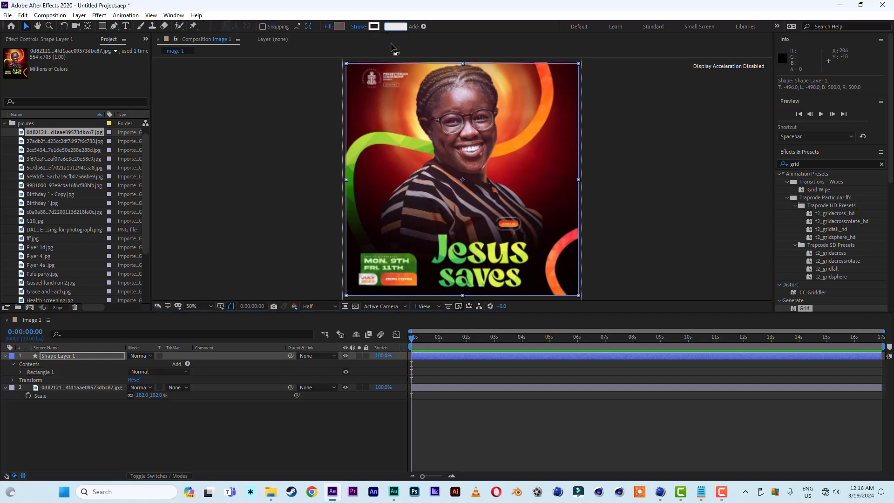
text(20)
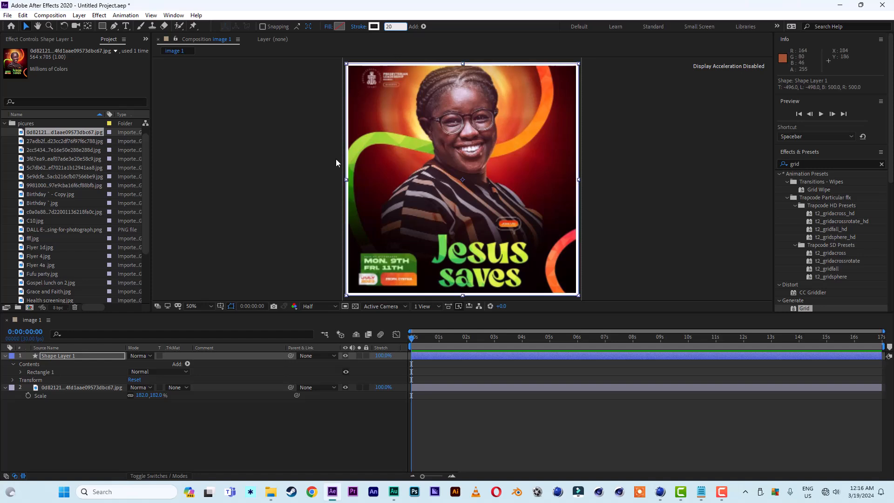
click(671, 237)
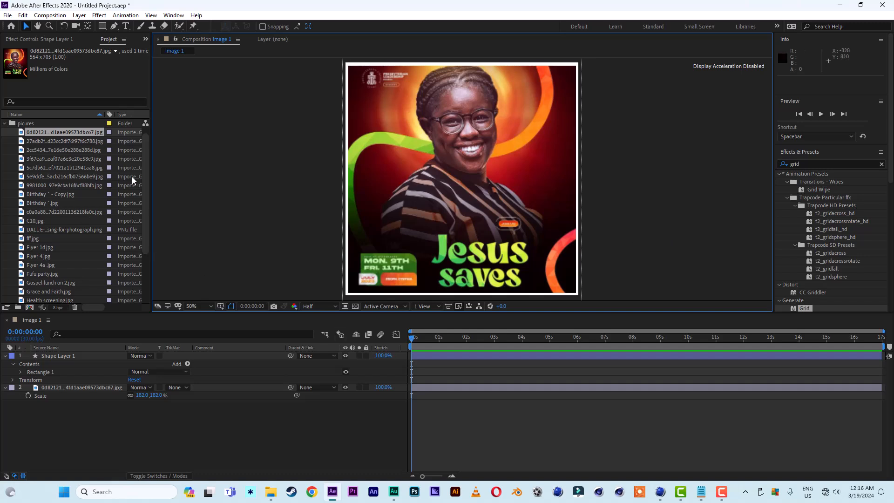
Duplicate the image 1 composition repeatedly to create image 2 through image 18.
drag(147, 178, 60, 308)
drag(147, 200, 44, 130)
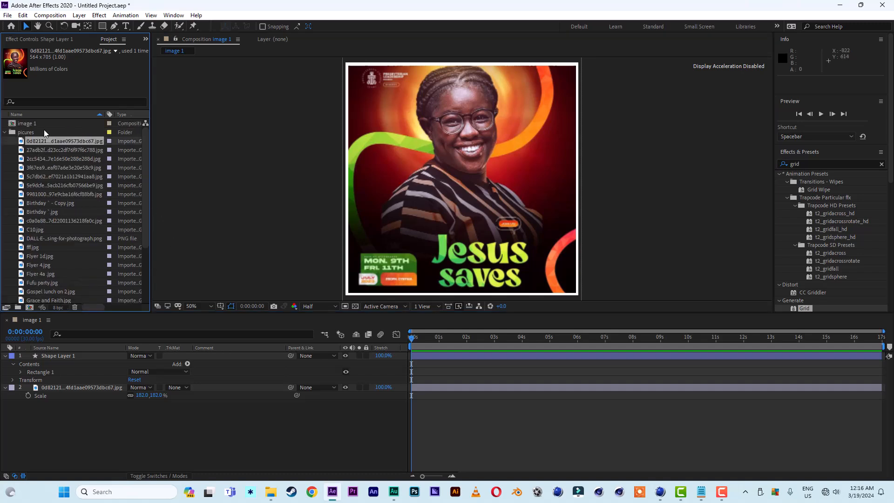
click(30, 124)
click(34, 133)
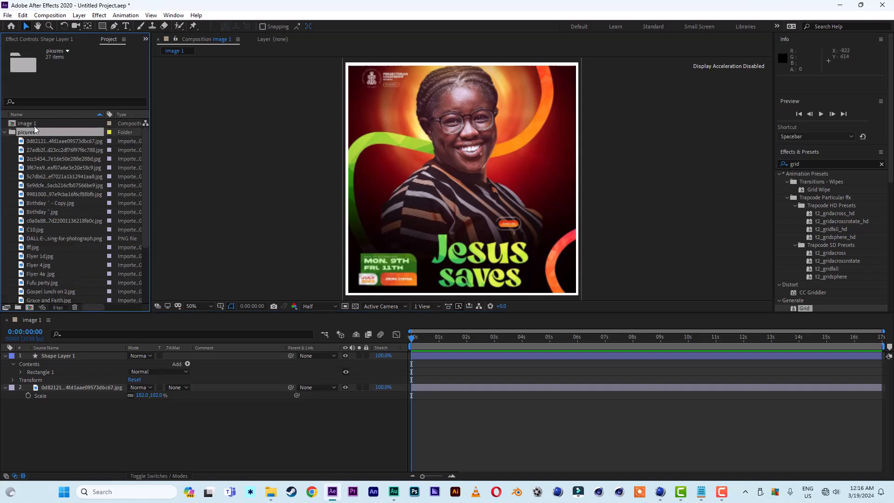
click(34, 125)
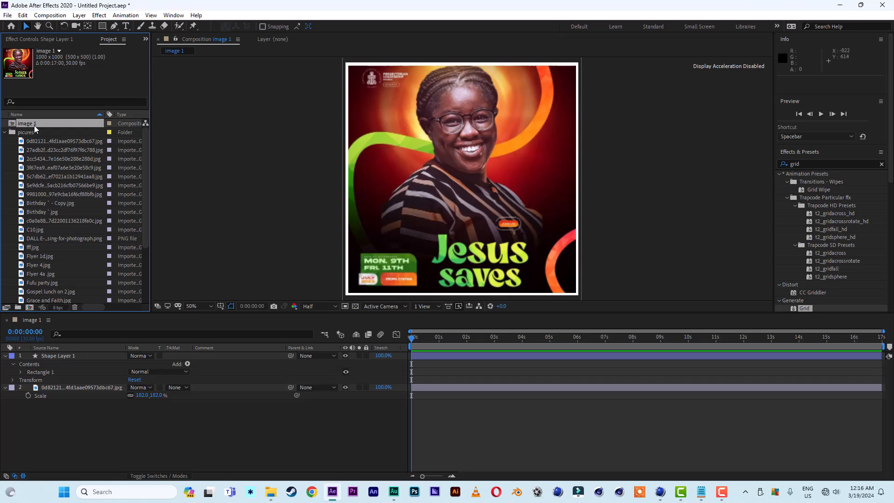
key(ctrl+d)
key(ctrl+d)
key(ctrl+d)
key(ctrl+d)
key(ctrl+d)
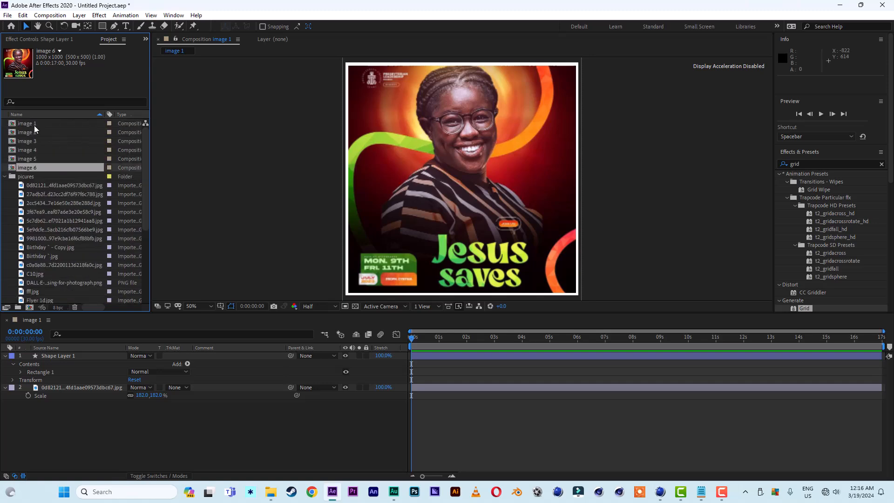
key(ctrl+d)
key(ctrl+d)
key(ctrl+d)
key(ctrl+d)
key(ctrl+d)
key(ctrl+d)
key(ctrl+d)
key(ctrl+d)
key(ctrl+d)
key(ctrl+d)
key(ctrl+d)
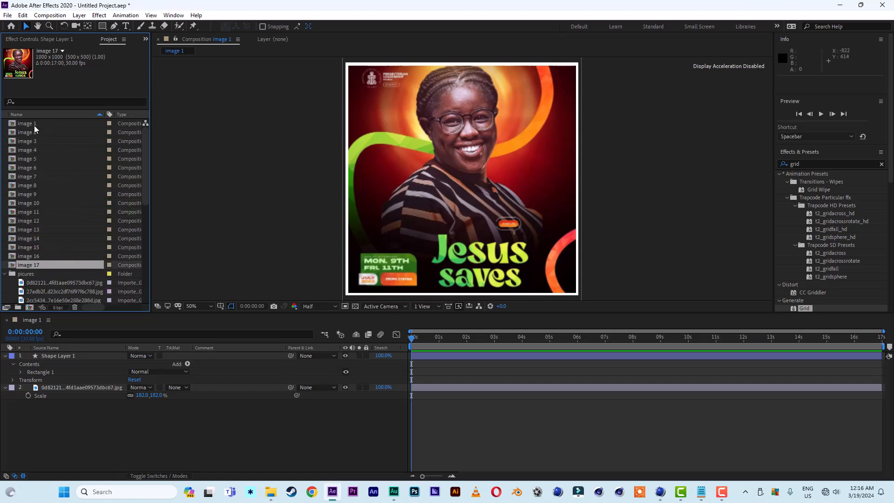
key(ctrl+d)
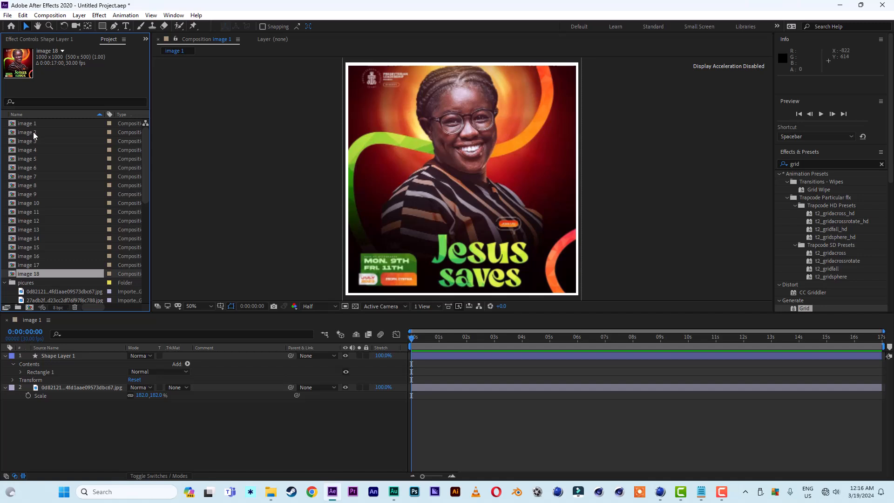
Open compositions image 2 through image 18 in the timeline.
double_click(33, 132)
double_click(32, 141)
double_click(30, 150)
double_click(32, 158)
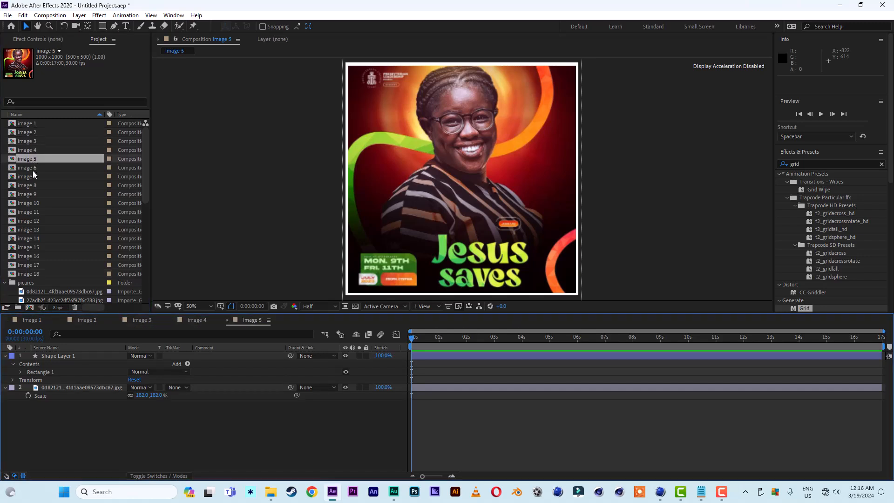
double_click(33, 167)
double_click(34, 177)
double_click(34, 185)
double_click(35, 194)
double_click(35, 203)
double_click(37, 212)
double_click(36, 220)
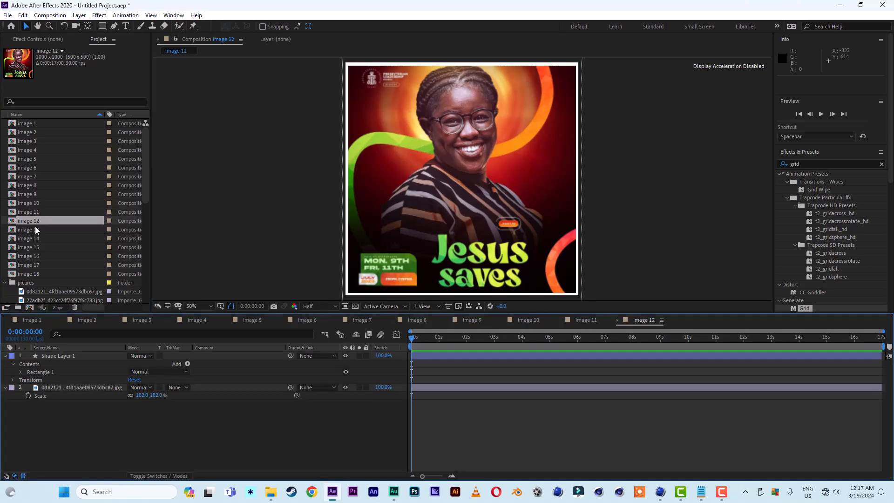
double_click(35, 230)
double_click(34, 238)
double_click(33, 248)
double_click(32, 256)
double_click(32, 265)
double_click(33, 274)
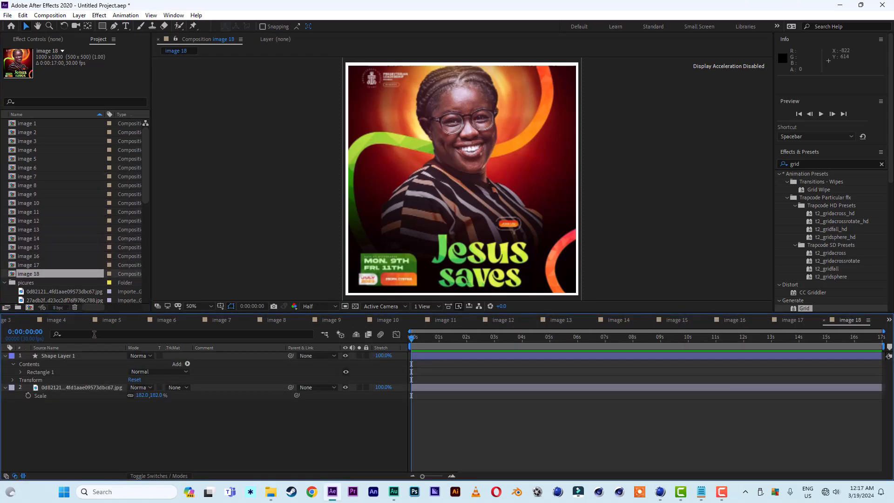
In image 18, replace the original photo with the 27adb2f…jpg birthday flyer scaled to 180%.
drag(147, 185, 147, 230)
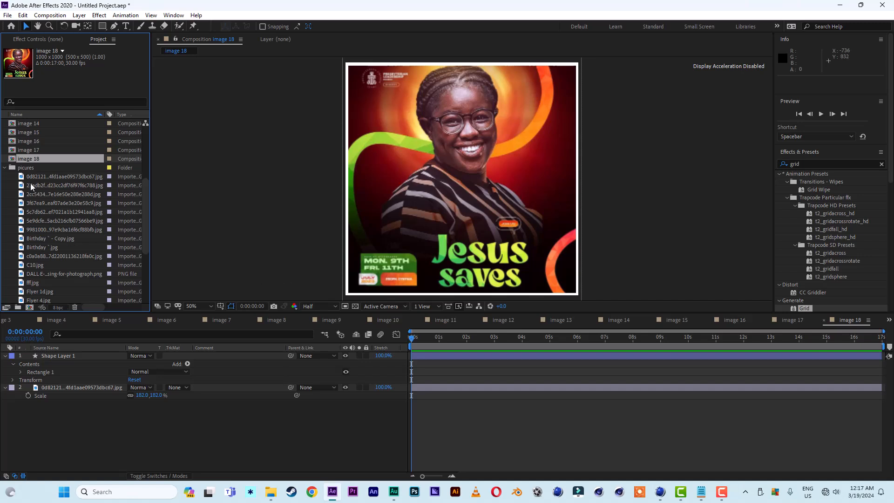
drag(37, 185, 58, 381)
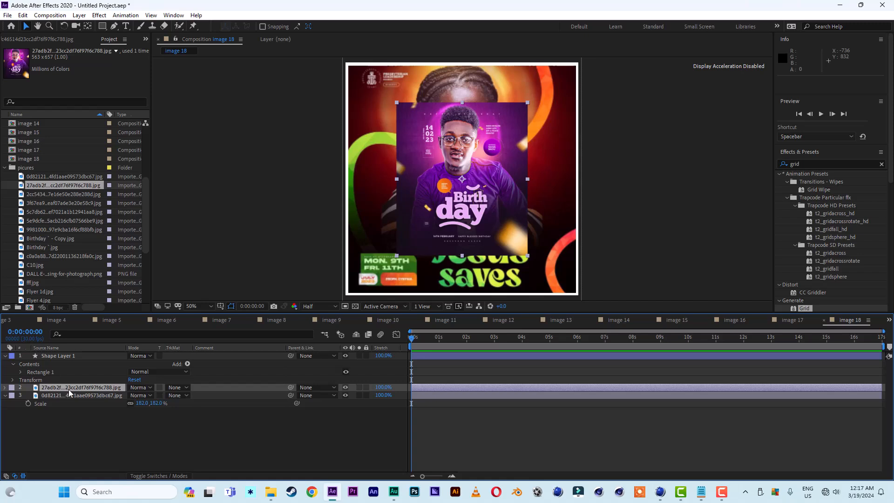
key(s)
drag(155, 395, 195, 399)
click(114, 405)
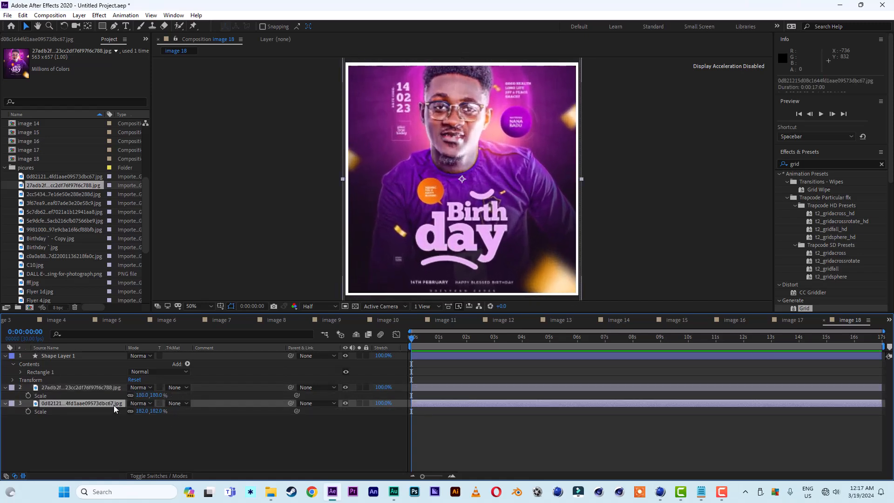
key(Delete)
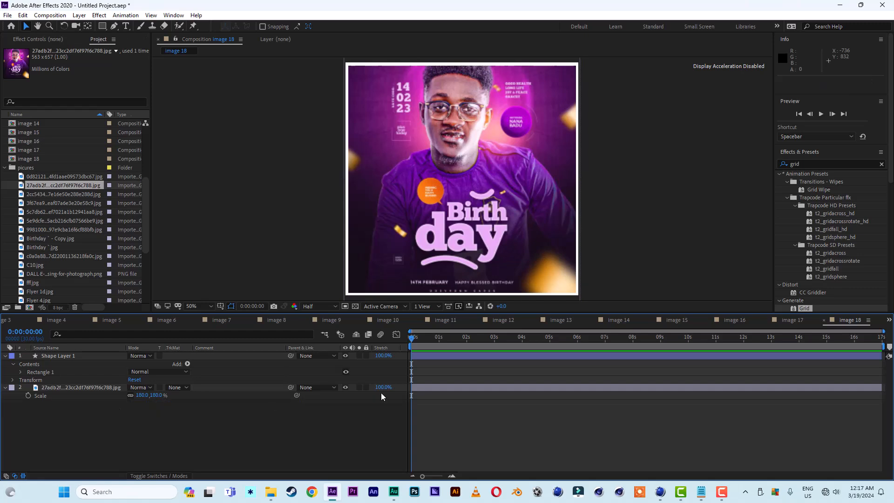
In image 17, replace the original photo with the 2cc5434…jpg flyer and scale it to 176%.
click(823, 320)
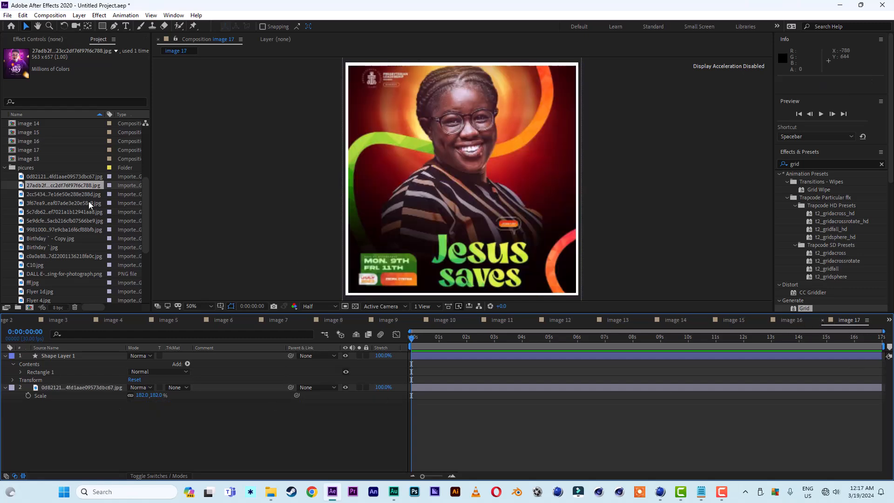
drag(41, 193, 77, 381)
click(75, 396)
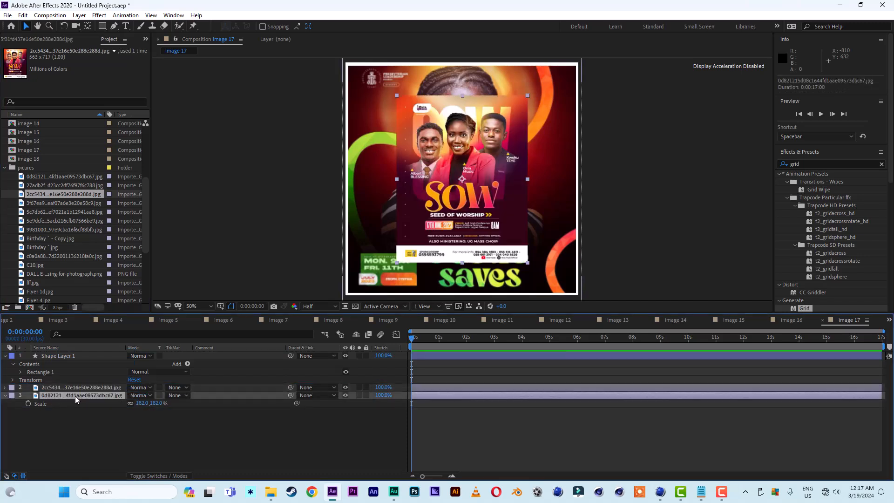
key(Delete)
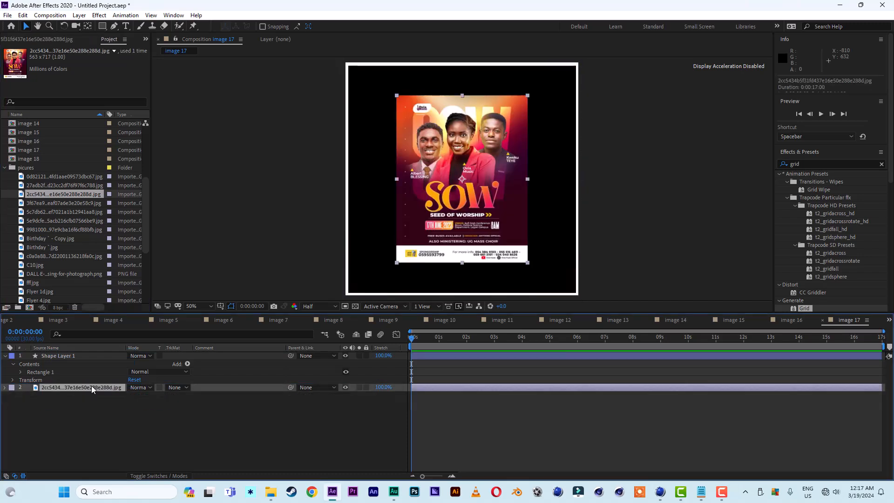
key(s)
drag(159, 397, 196, 396)
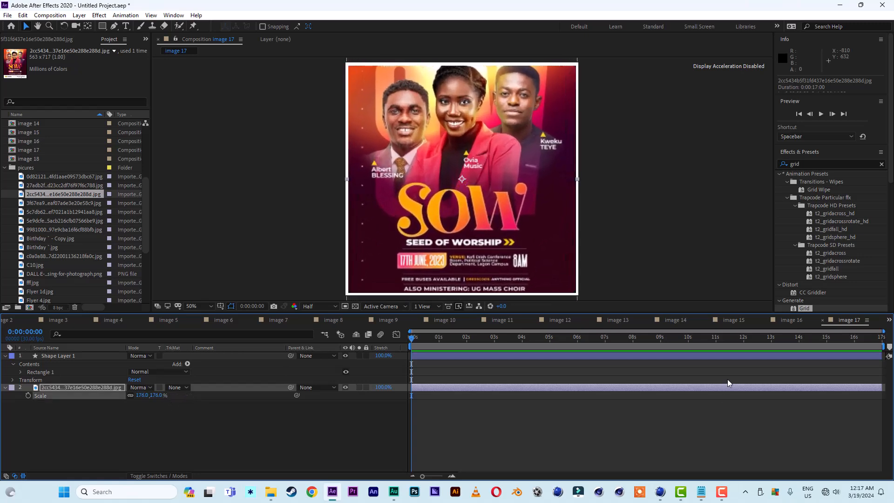
In image 16, replace the original photo with the 3f67ea9…jpg flyer scaled to 176%.
click(793, 320)
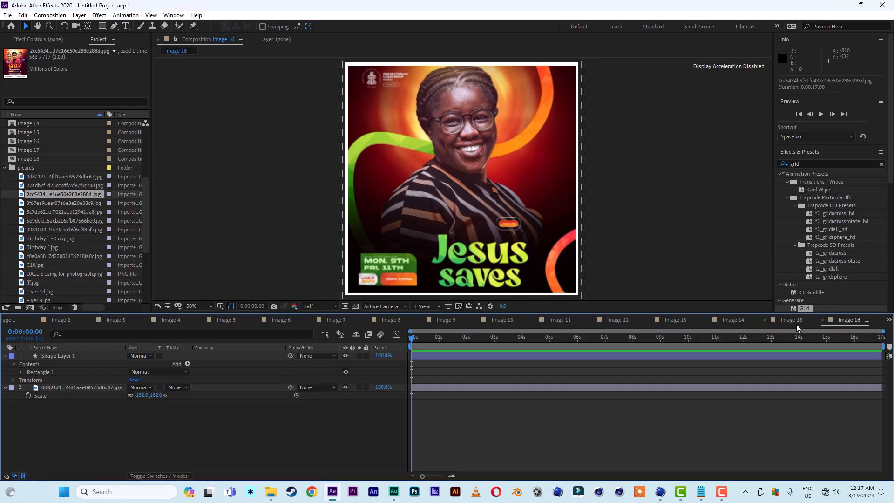
click(63, 202)
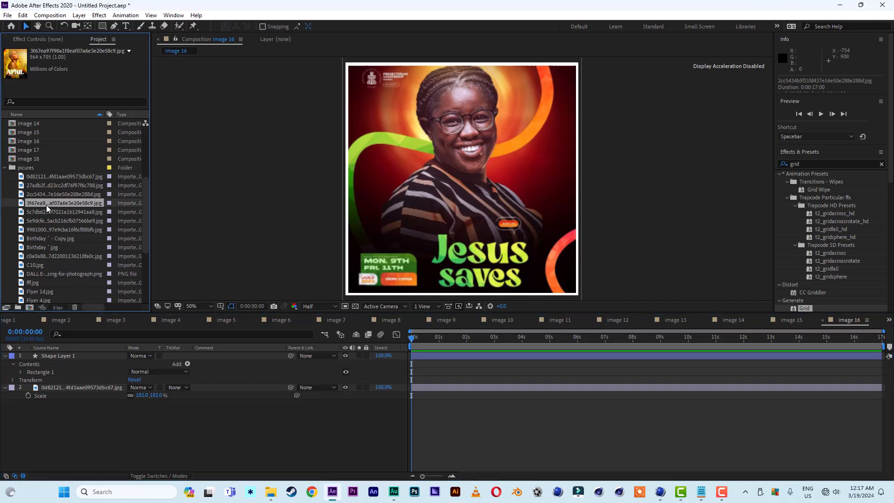
drag(46, 205, 69, 376)
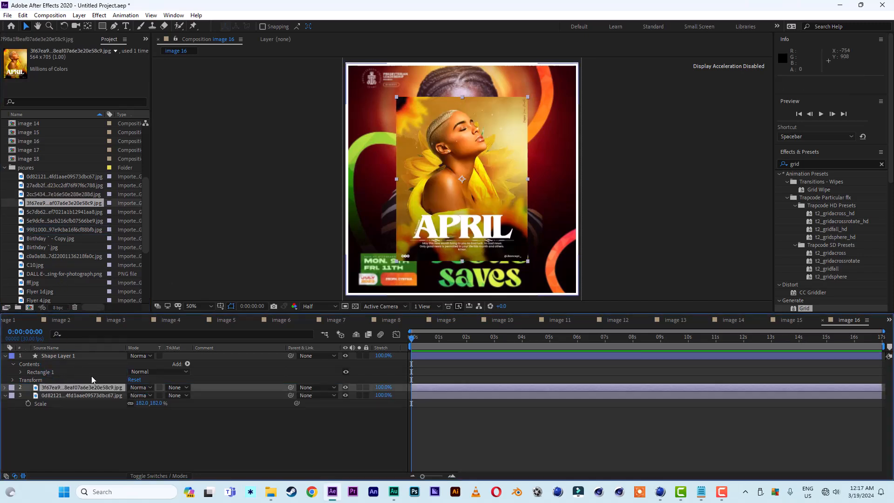
key(s)
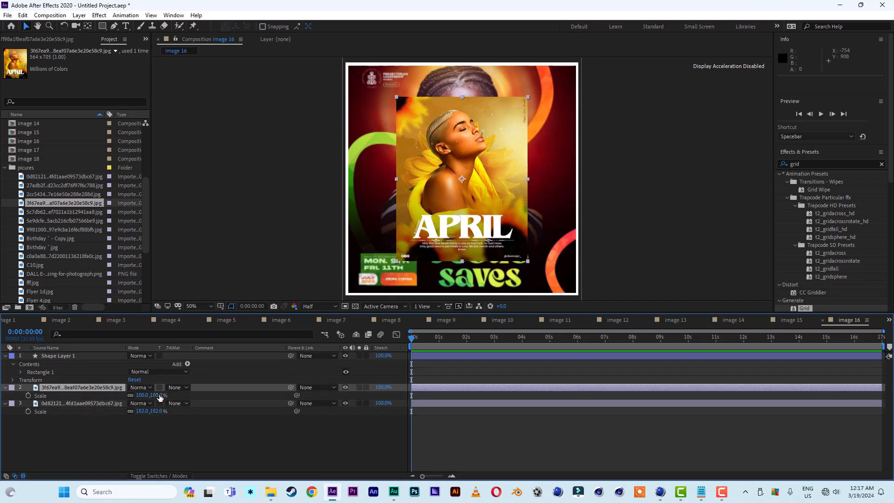
drag(160, 396, 185, 402)
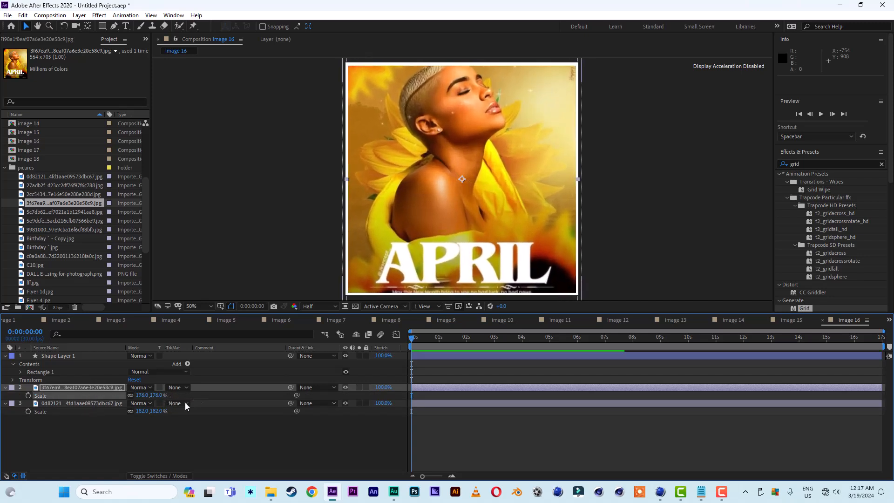
click(86, 403)
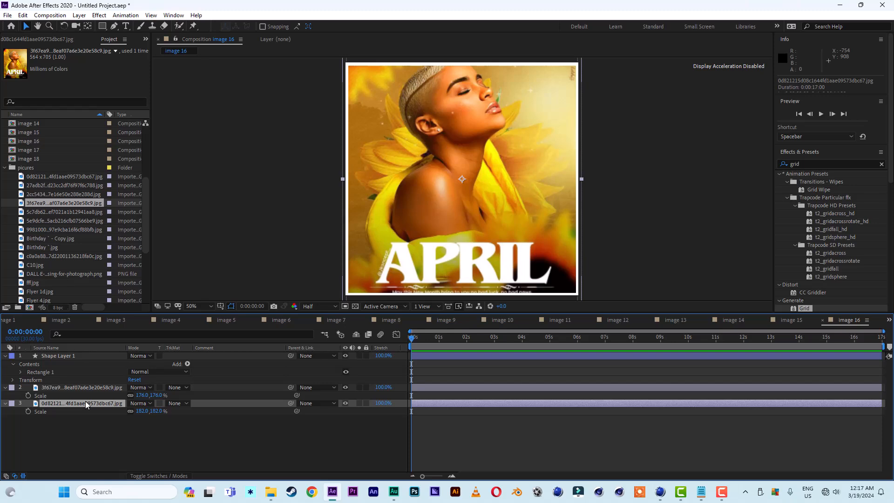
key(Delete)
In image 15, replace the original photo with the 5c7db62…jpg flyer.
click(823, 320)
drag(64, 212, 74, 386)
click(74, 396)
key(Delete)
In image 14, replace the original photo with the 5e9dcfe…jpg flyer and enlarge it to fill the frame.
click(790, 320)
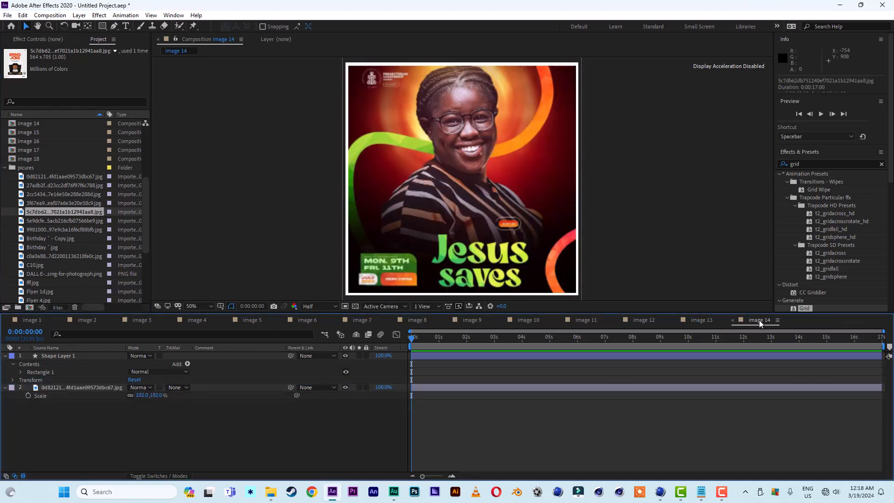
drag(64, 221, 74, 384)
click(75, 396)
key(Delete)
drag(160, 396, 187, 402)
Place the 9981000…jpg flyer into image 13 and delete the old photo layer.
click(732, 320)
drag(43, 230, 68, 384)
click(674, 320)
click(74, 396)
key(Delete)
Add the Birthday .jpg flyer to image 11 and the C10.jpg flyer to image 9.
click(617, 320)
drag(43, 247, 74, 385)
click(559, 320)
click(501, 320)
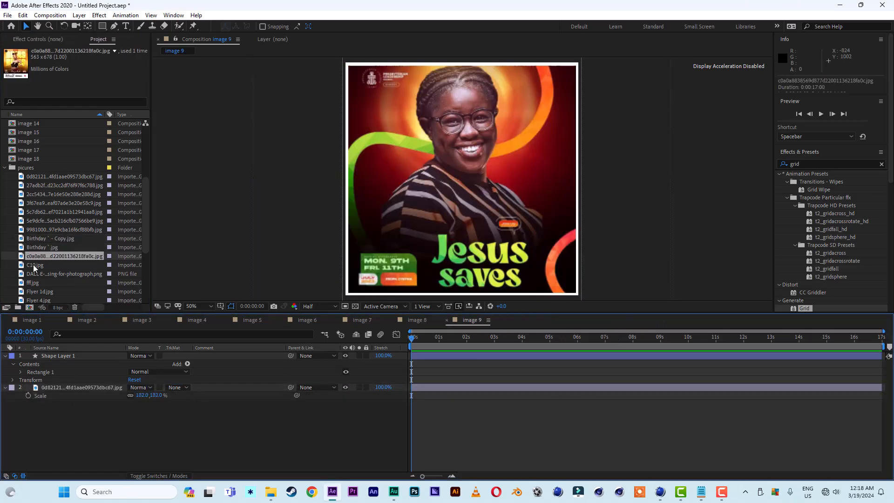
drag(34, 266, 70, 384)
In image 7, replace the original photo with the fff.jpg flyer and show its scale.
click(446, 319)
click(391, 320)
drag(33, 283, 66, 384)
click(73, 396)
key(Delete)
key(s)
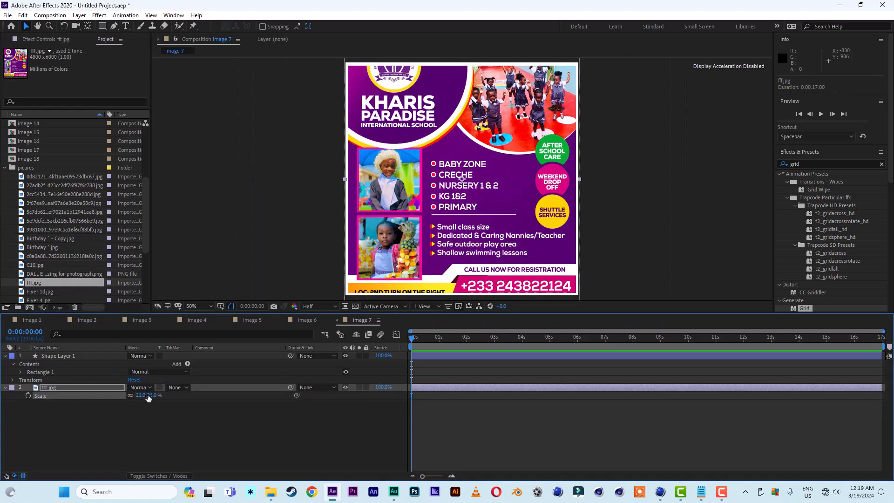
In image 6, replace the original photo with the Flyer 1d.jpg flyer.
click(337, 320)
drag(39, 292, 69, 385)
click(69, 396)
key(Delete)
In image 5, replace the original photo with the Flyer 4.jpg flyer.
click(282, 320)
drag(39, 301, 70, 384)
click(74, 396)
key(Delete)
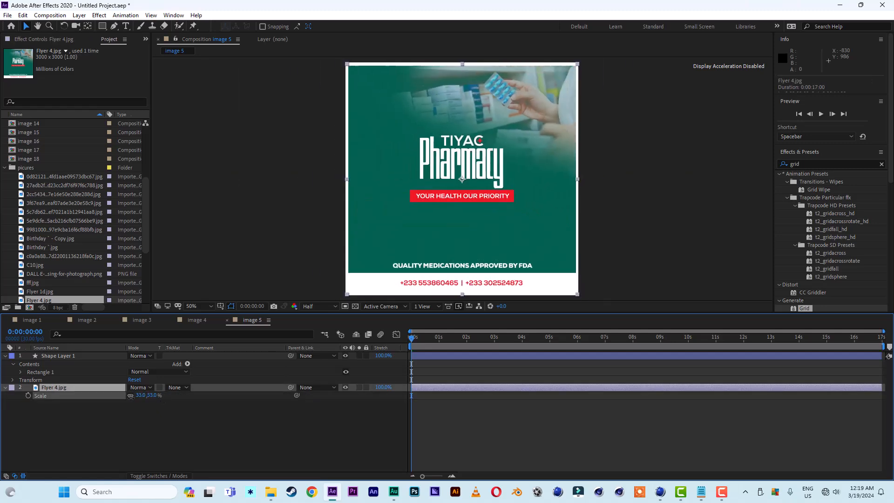
In image 4, replace the original photo with the Flyer 4e .jpg flyer.
click(227, 320)
scroll(51, 261, down, 2)
drag(40, 256, 69, 385)
key(Delete)
In image 2, replace the original photo with the Gospel lunch on 2.jpg flyer and scale it down.
click(172, 320)
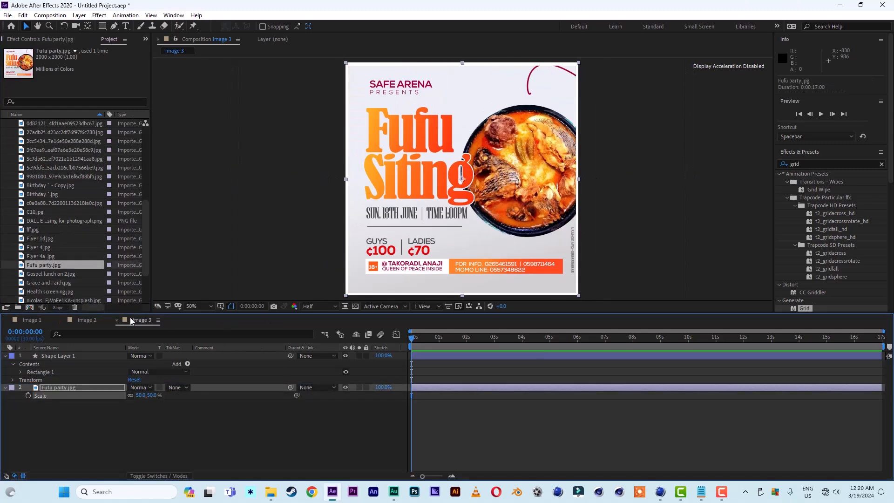
click(116, 320)
drag(53, 274, 70, 385)
click(77, 396)
key(Delete)
click(81, 388)
key(s)
drag(141, 396, 124, 395)
Open image 1 and collapse the pictures folder in the project list.
click(62, 320)
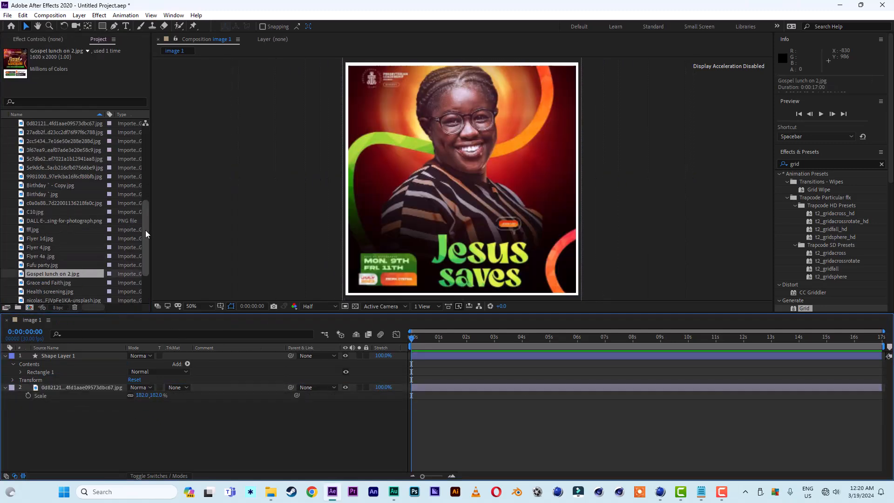
drag(145, 230, 142, 155)
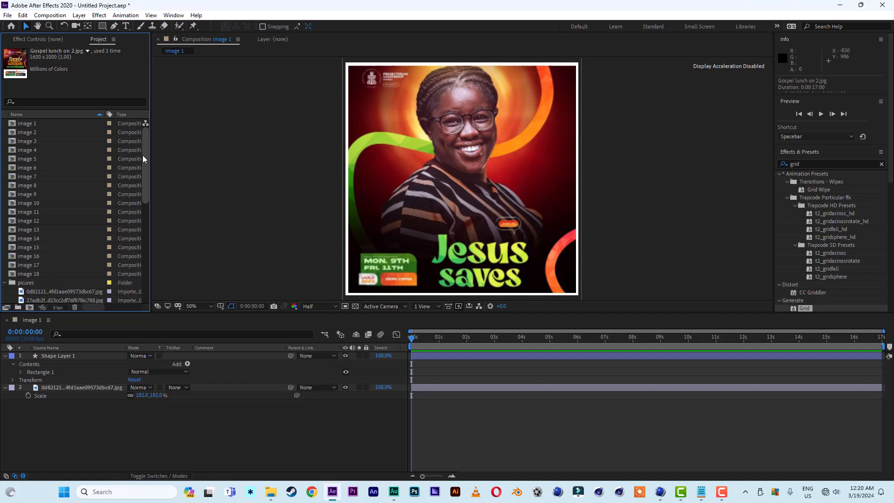
click(5, 283)
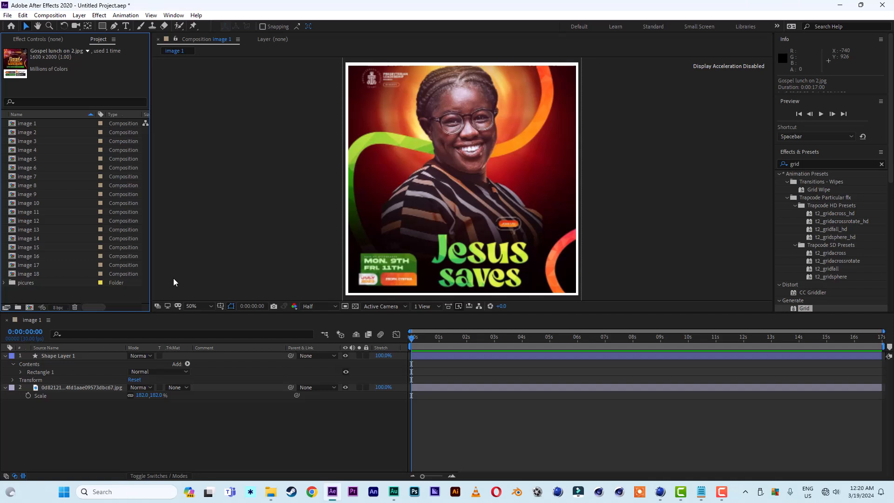
Create a new composition named animation 1 using the HDTV 1080 29.97 preset.
click(29, 307)
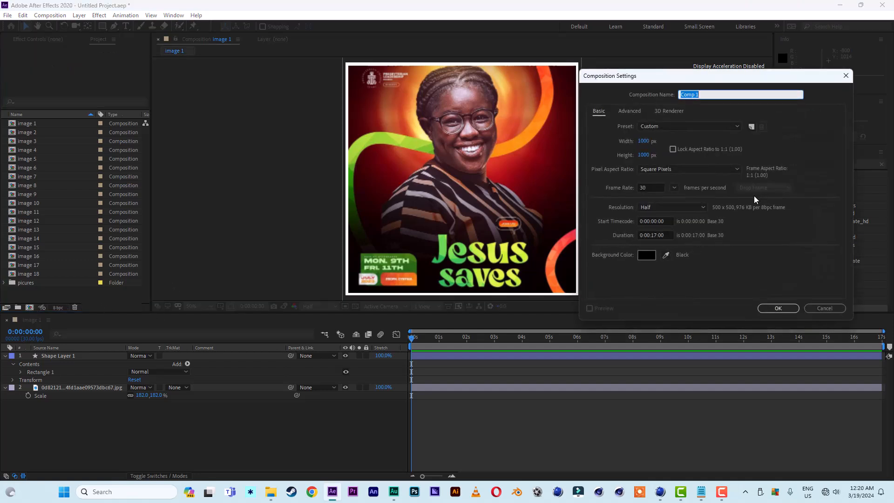
text(animation 1)
click(660, 126)
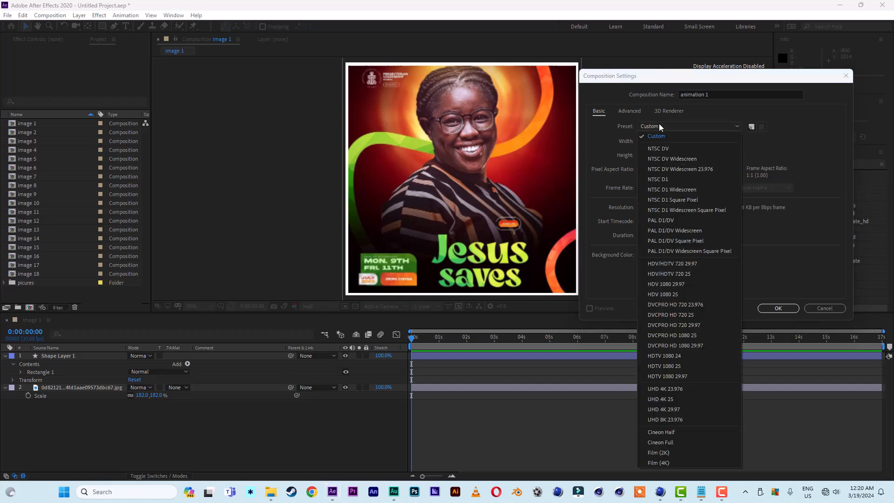
click(672, 377)
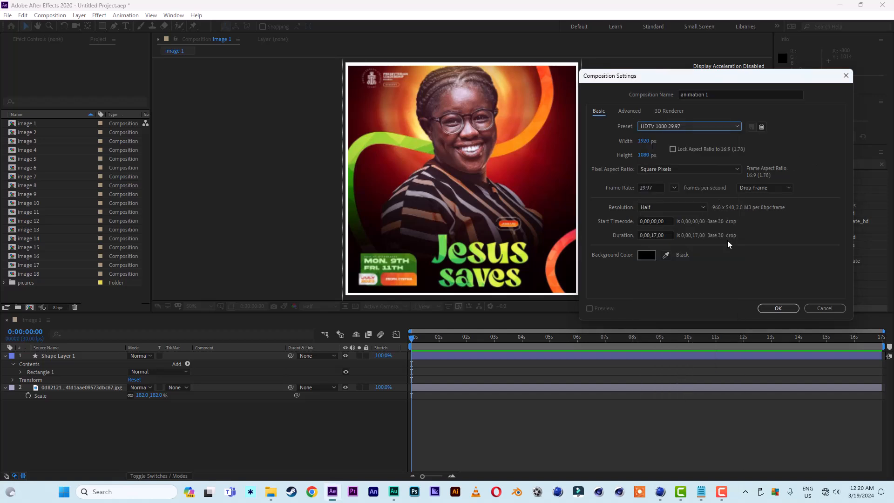
click(778, 307)
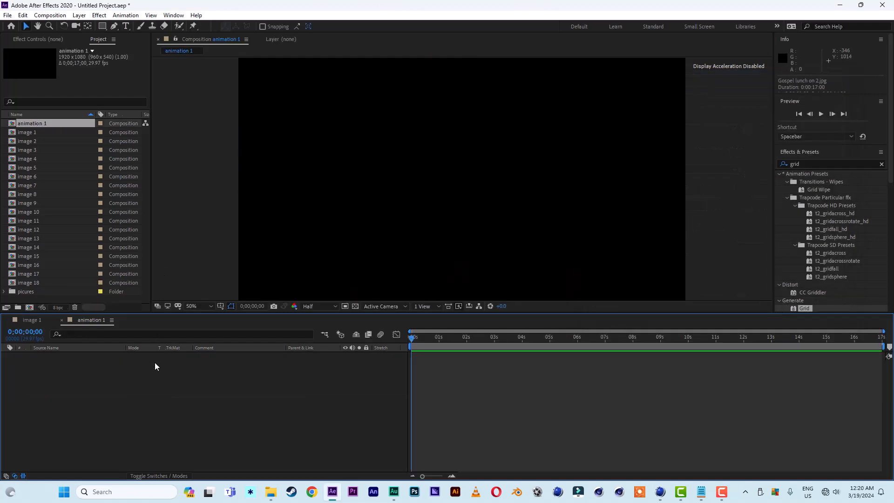
Create another new composition named final with the same HDTV 1080 29.97 settings.
click(30, 308)
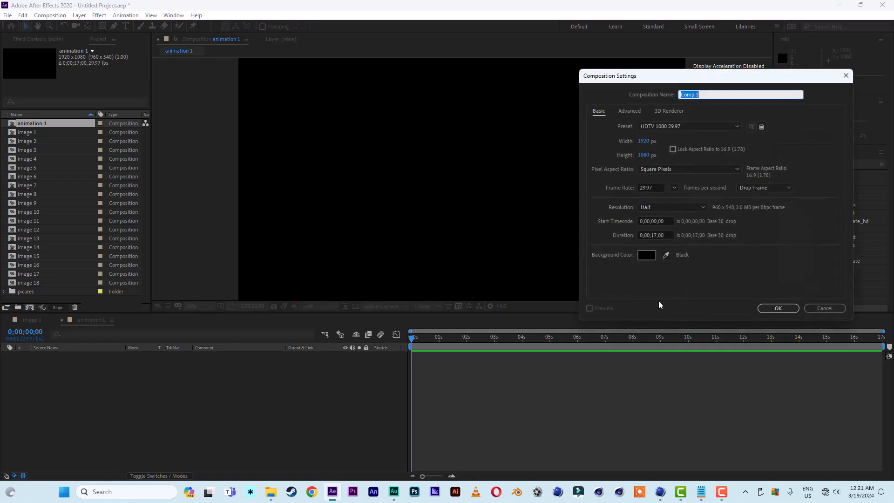
text(i)
text(inal)
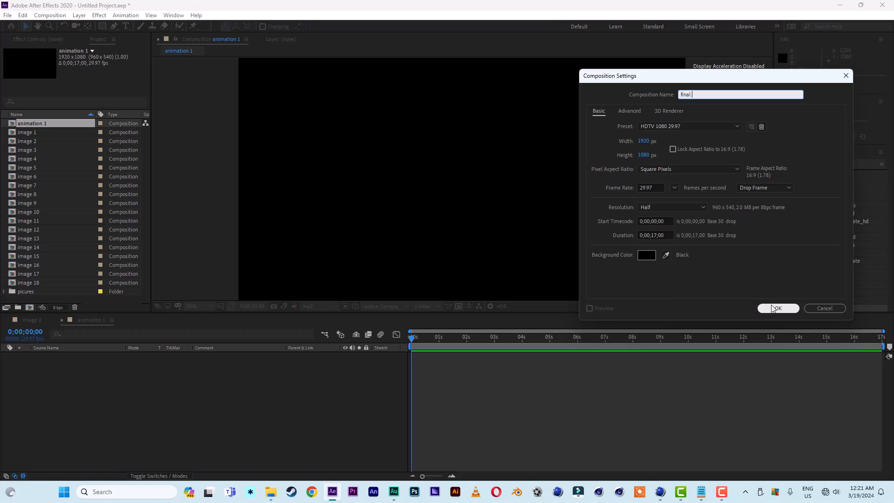
key(Return)
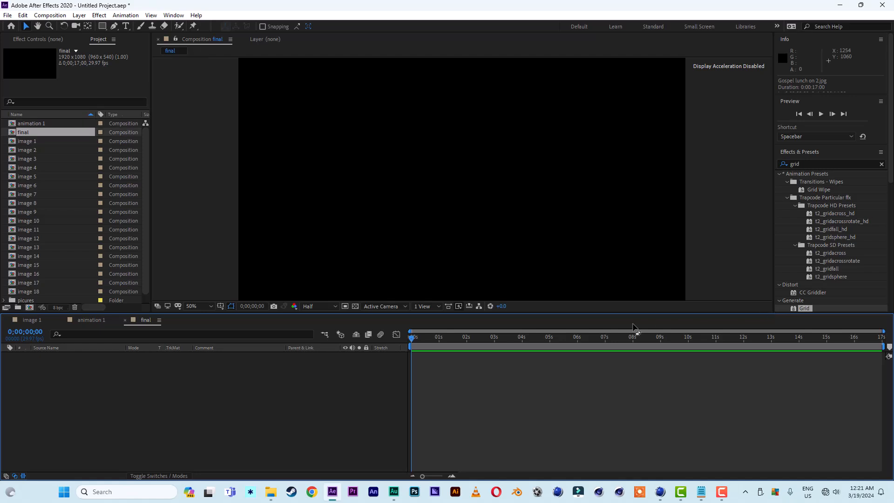
In animation 1, add a new white solid layer.
click(96, 320)
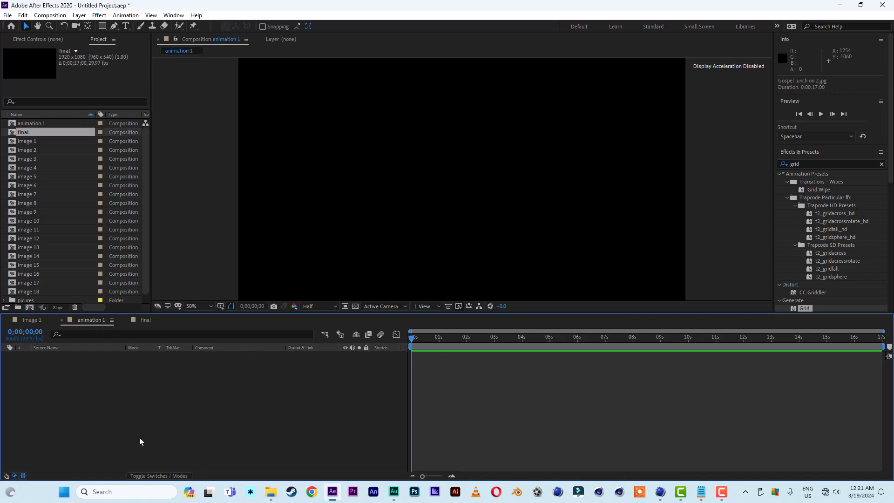
right_click(86, 430)
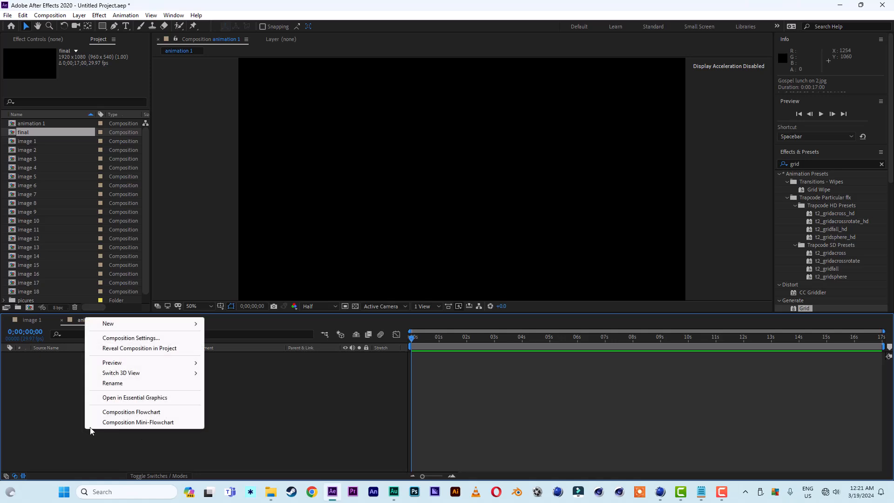
mouse_move(119, 323)
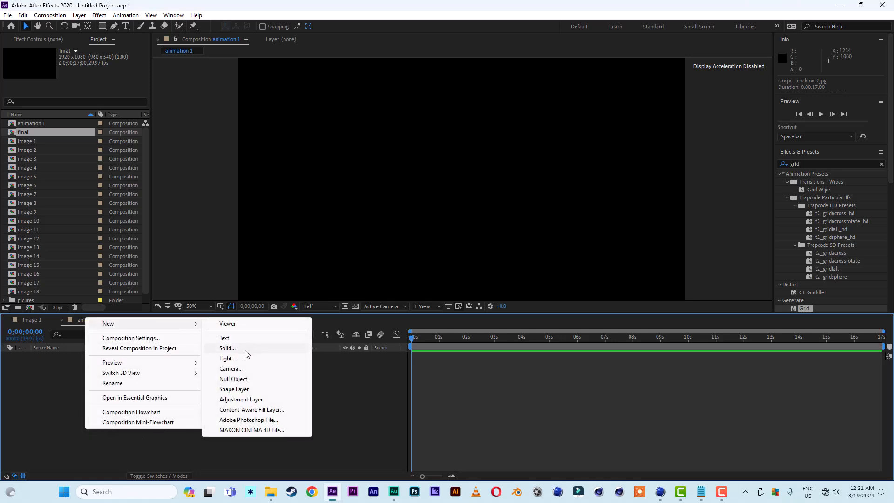
click(247, 350)
click(231, 358)
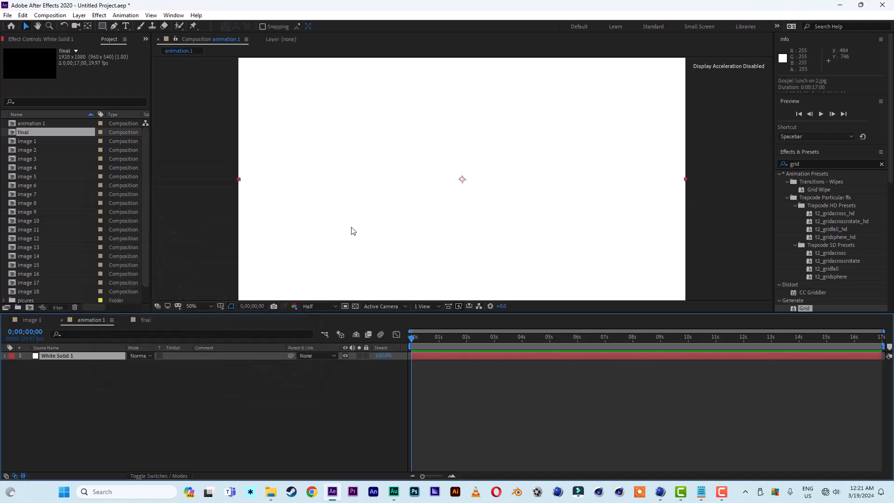
Apply the Grid effect to the white solid layer.
double_click(803, 308)
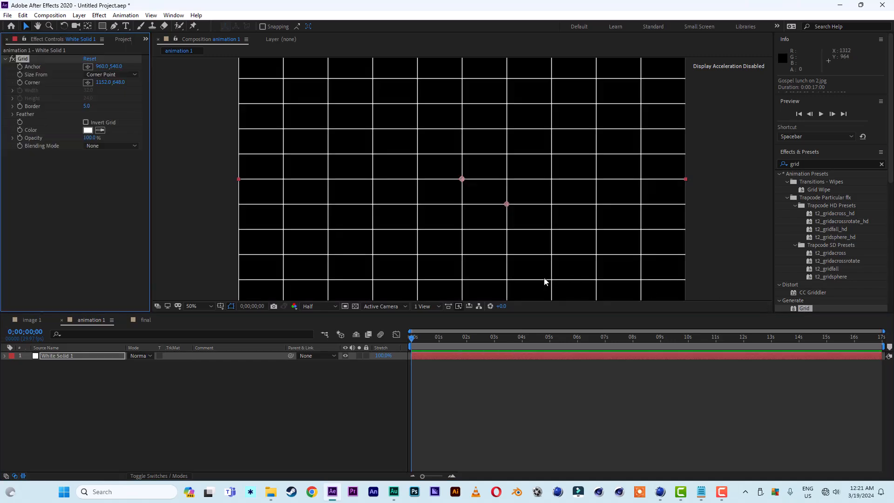
key(comma)
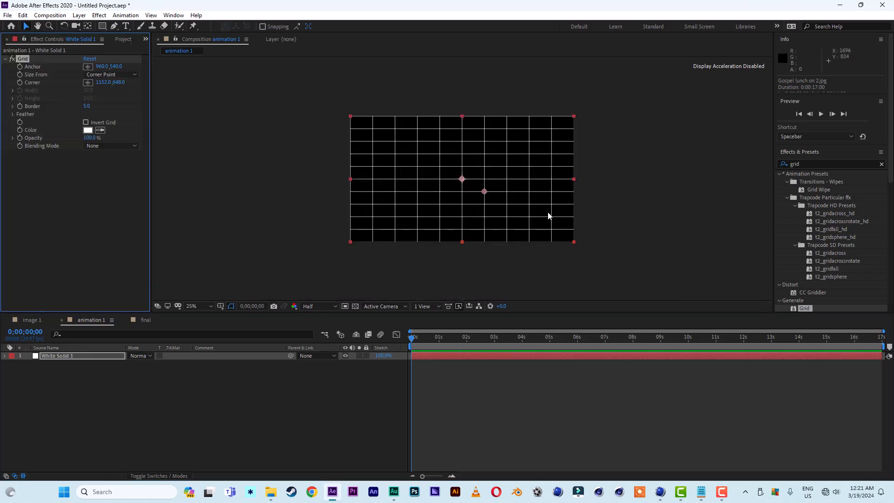
click(194, 307)
click(196, 314)
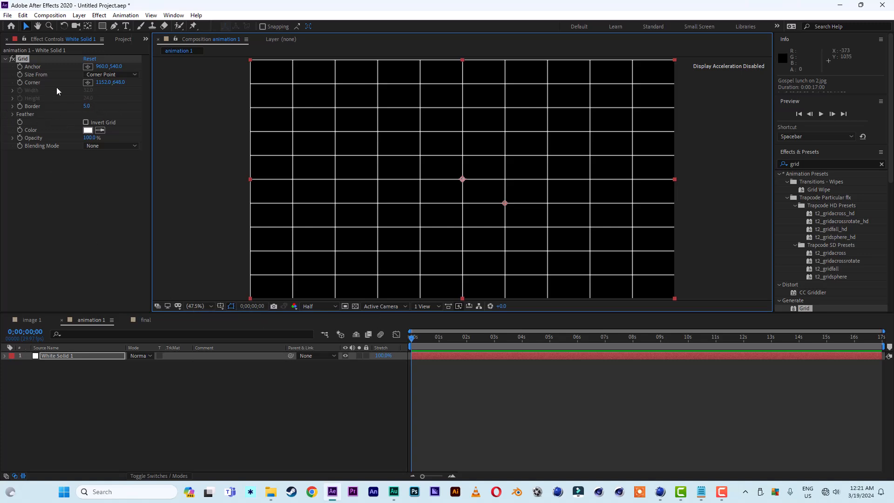
Set the Grid's Size From to Width Slider and its width to 359.
click(110, 76)
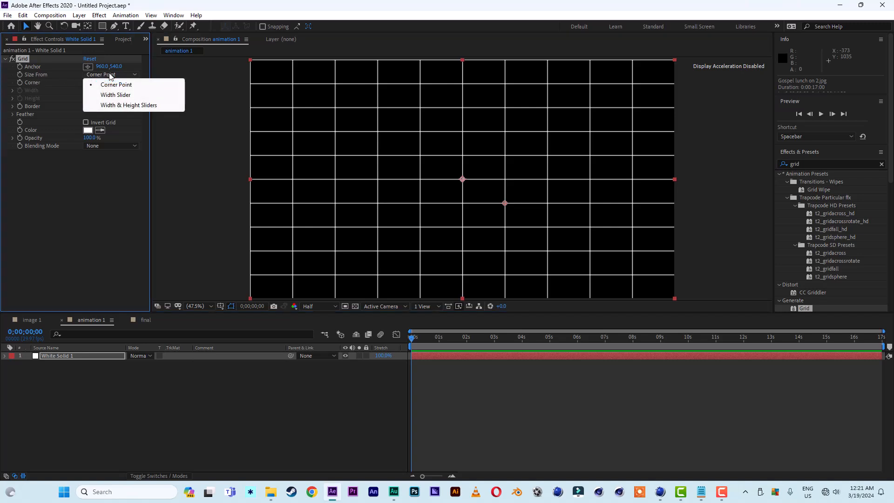
click(112, 95)
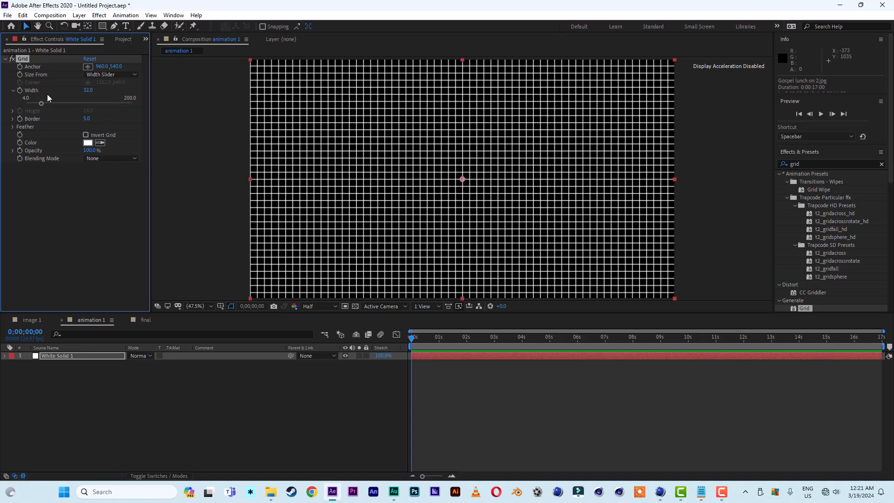
click(89, 91)
text(359)
click(110, 237)
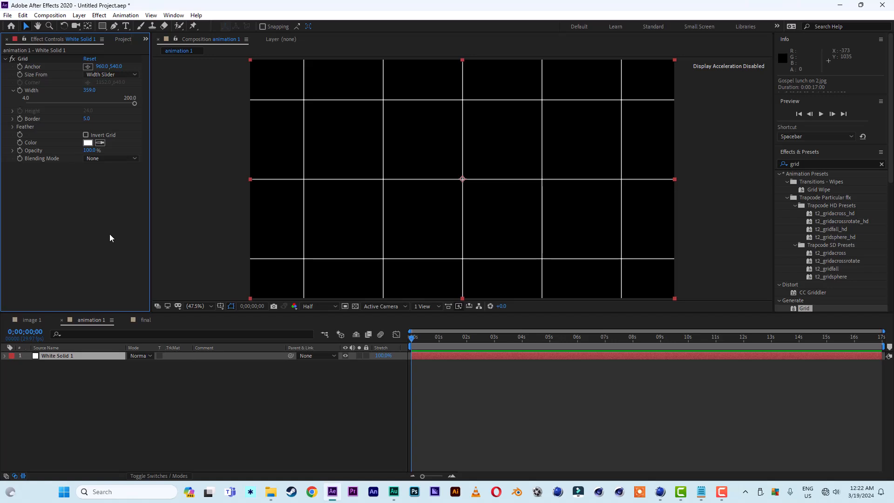
Set the Grid effect's border to 10.
click(86, 119)
text(10)
key(Return)
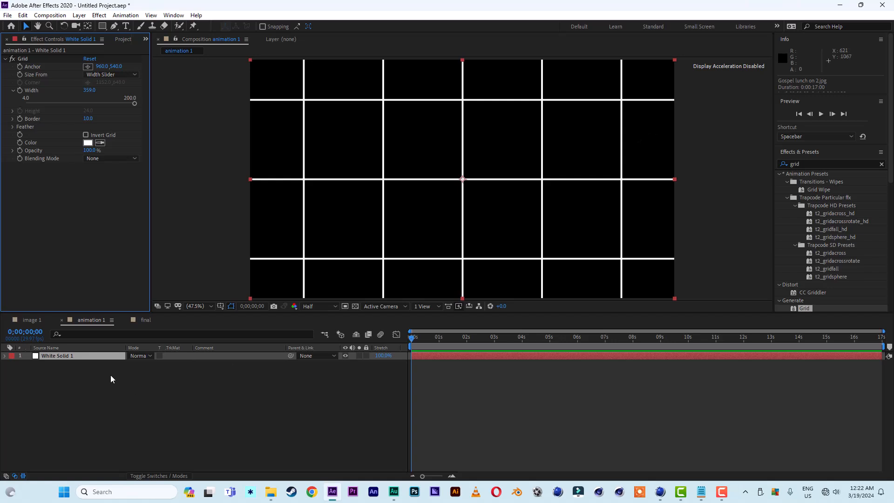
Add the image 1 composition as a layer in the animation 1 timeline.
click(128, 40)
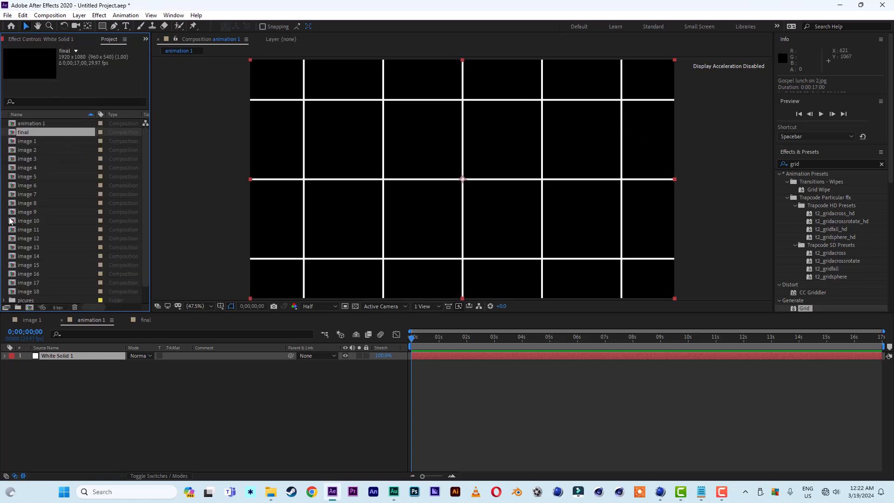
click(30, 143)
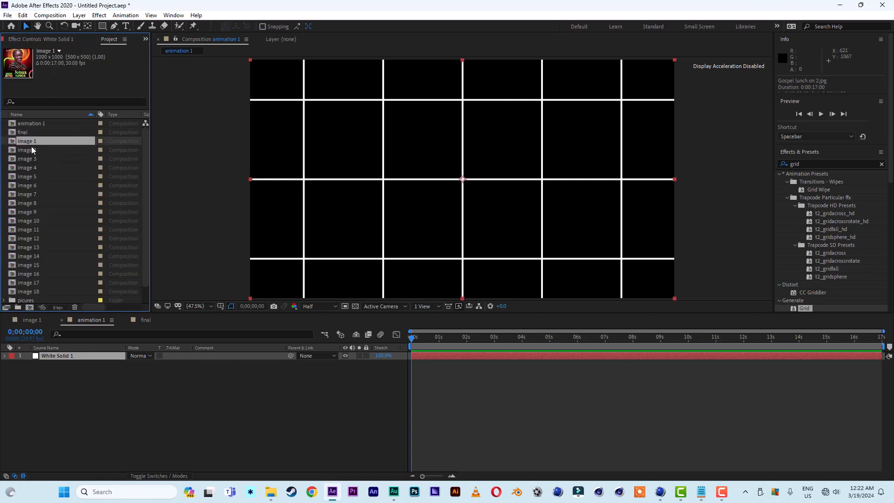
drag(26, 142, 51, 356)
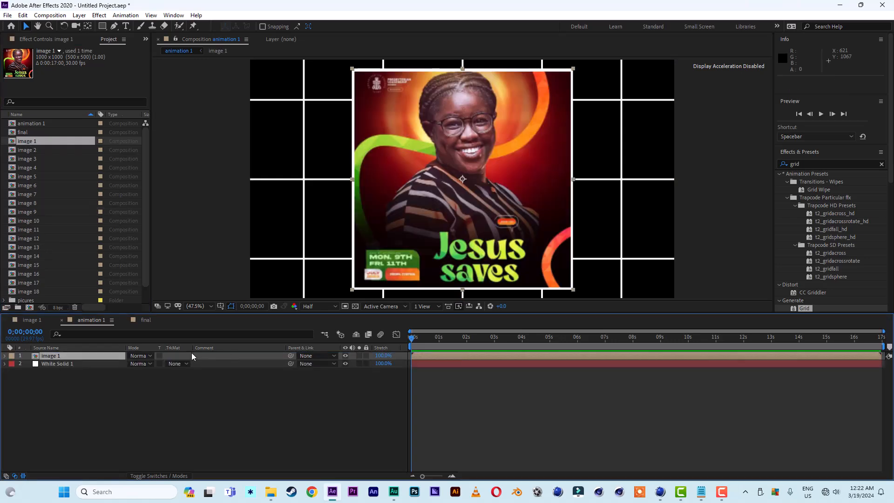
Scale the image 1 layer to 36% and move it into a single grid cell.
key(s)
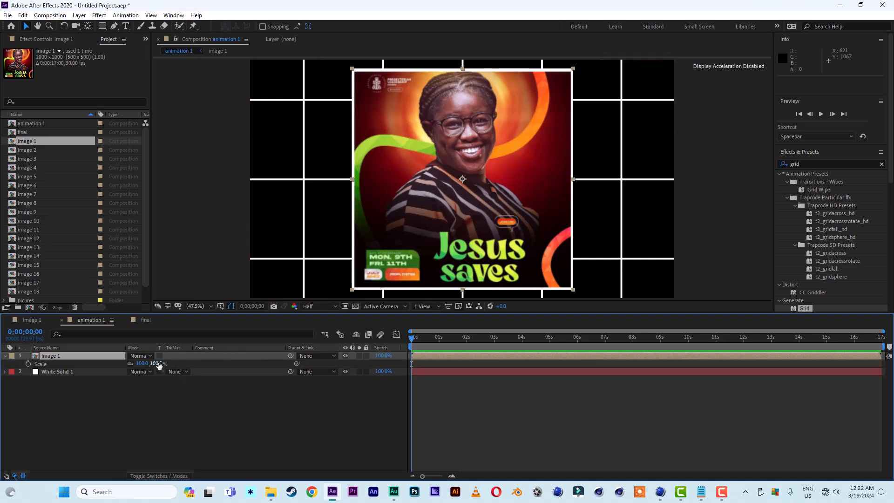
drag(156, 363, 131, 365)
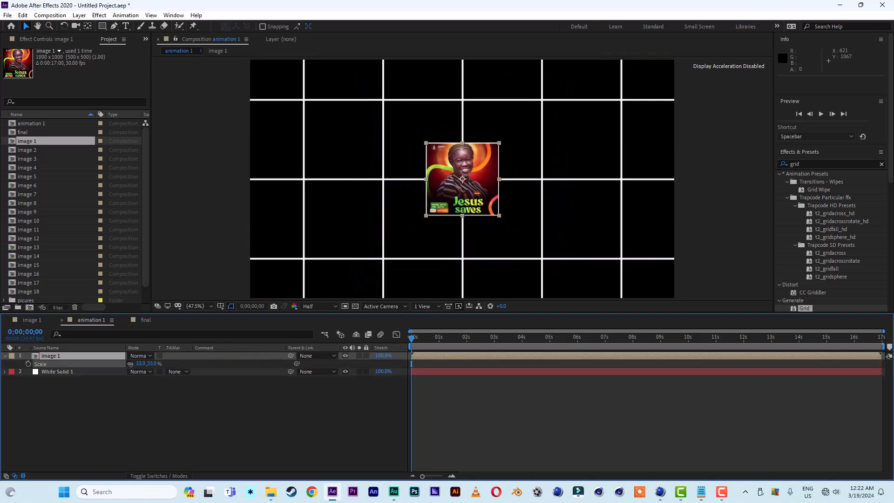
drag(480, 198, 441, 158)
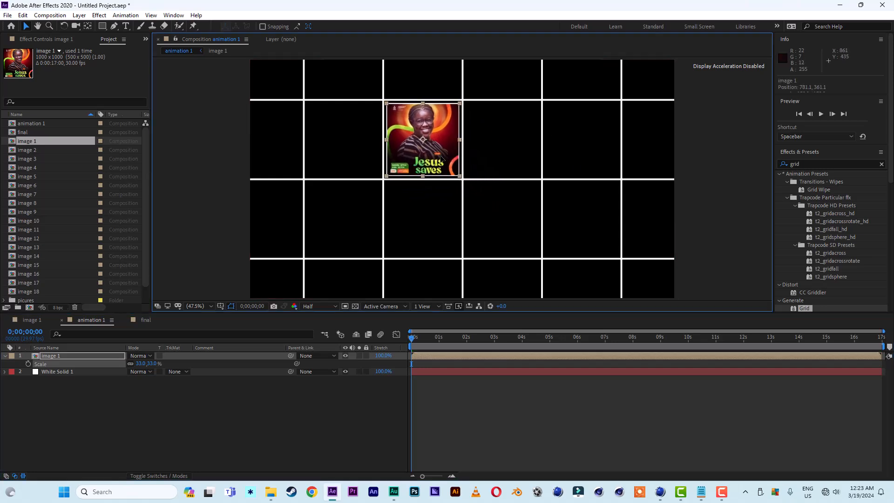
drag(152, 364, 152, 364)
click(150, 364)
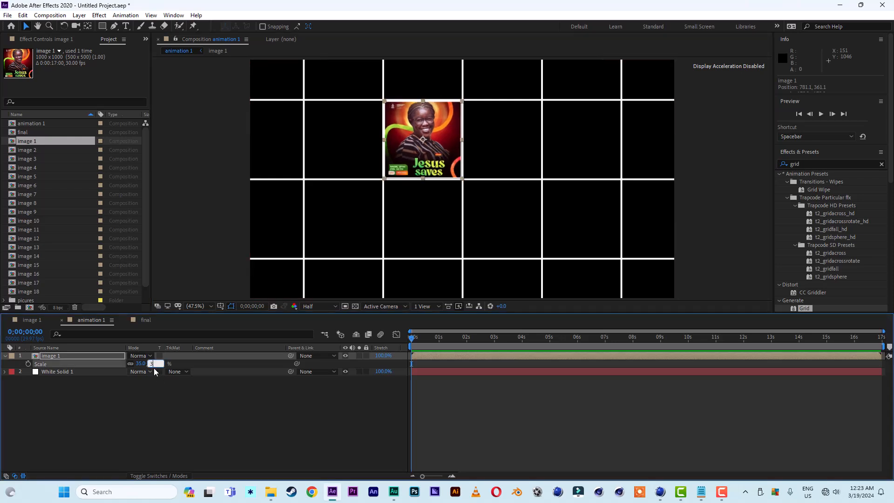
text(36)
click(168, 404)
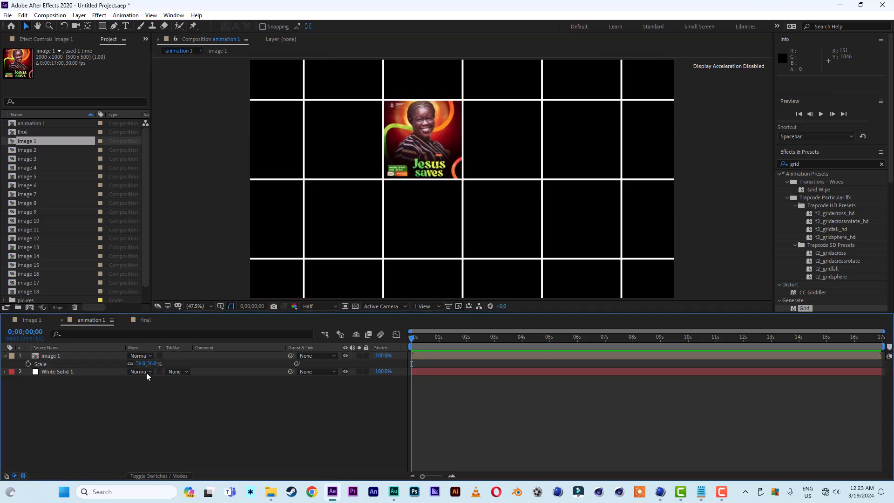
Duplicate the image layer and move the copy into the next grid cell to the right.
click(68, 355)
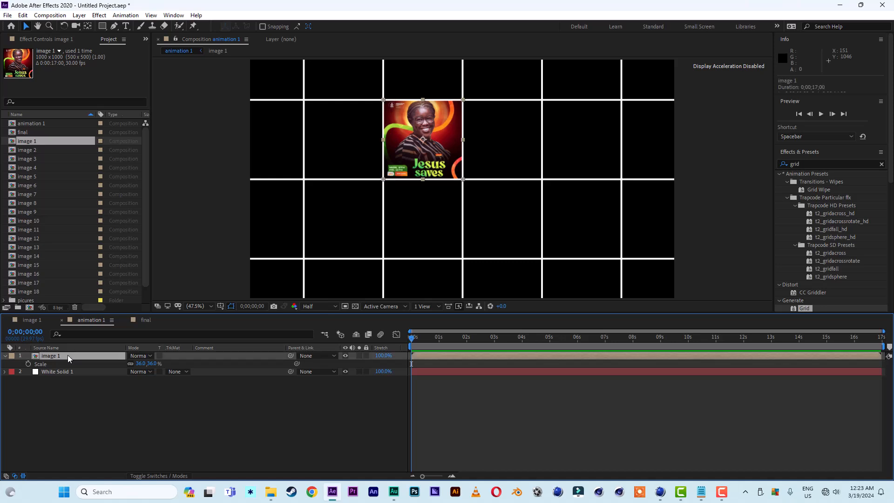
click(80, 409)
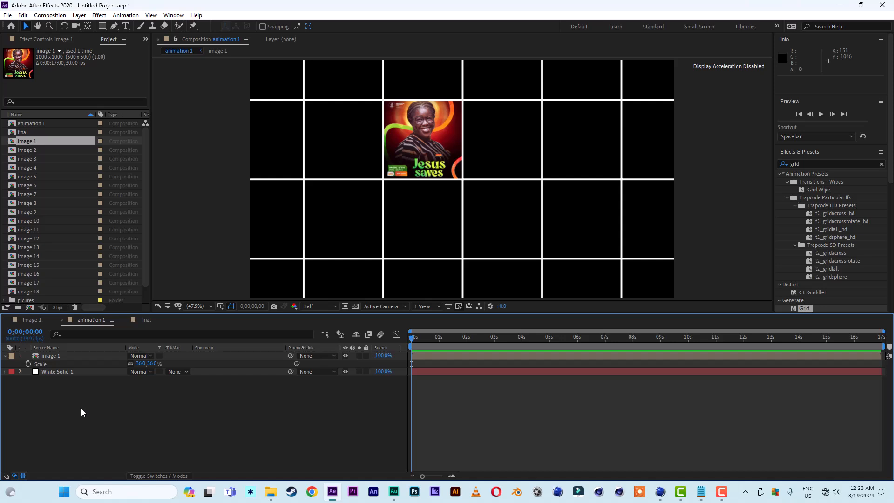
click(5, 356)
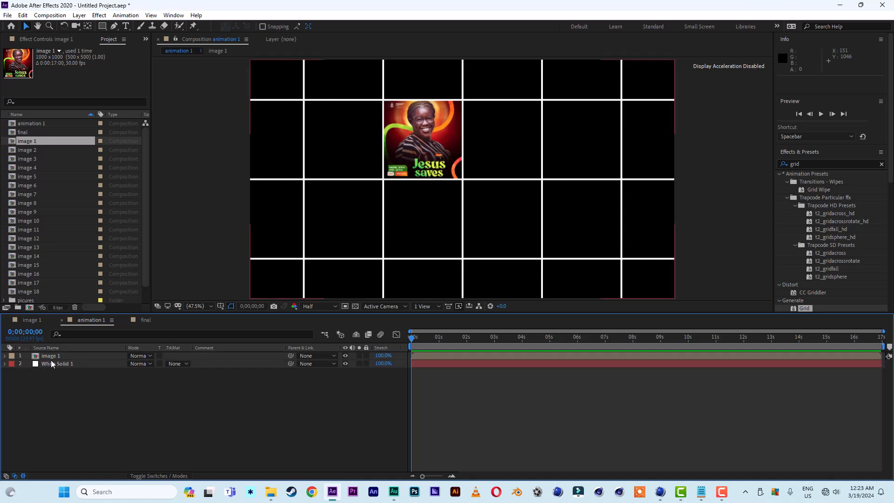
click(57, 357)
key(ctrl+d)
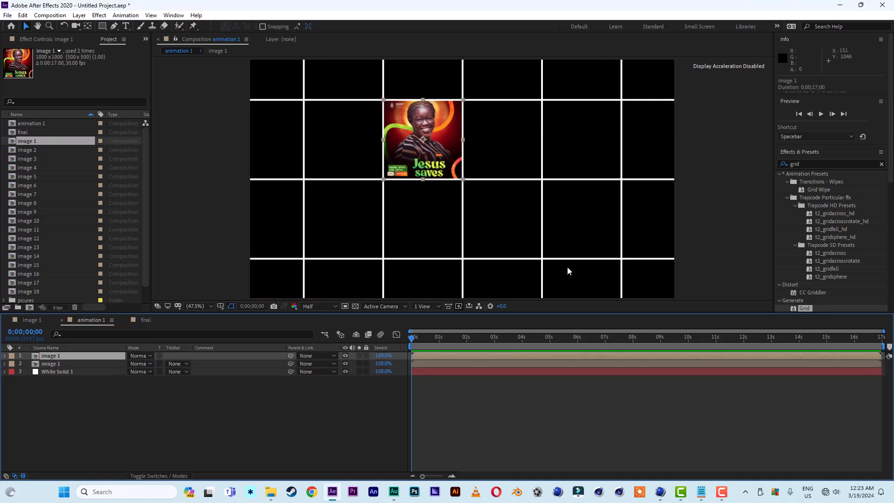
drag(440, 147, 586, 142)
Make more duplicates and spread them so six copies fill the same grid row.
key(ctrl+d)
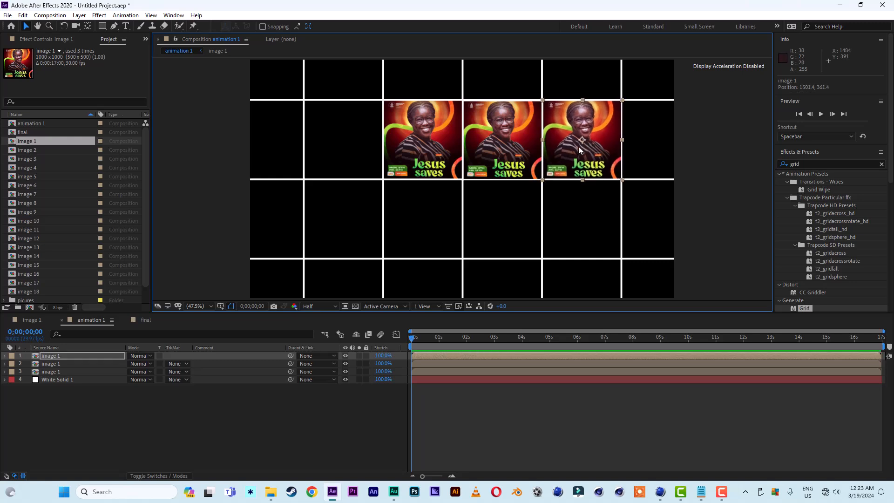
key(ctrl+d)
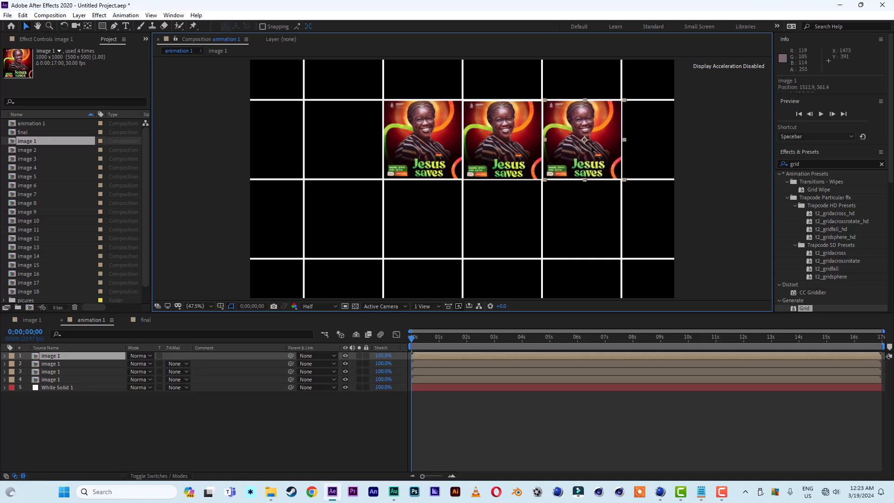
drag(579, 147, 653, 148)
click(421, 149)
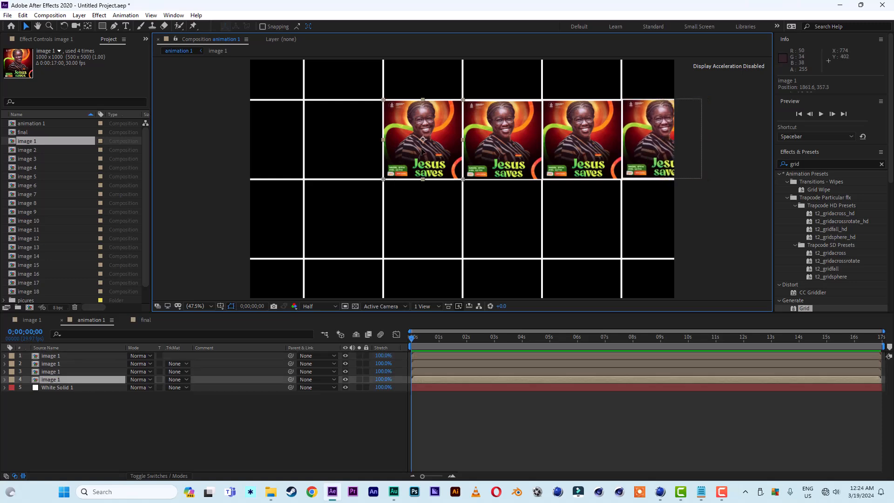
key(ctrl+d)
drag(426, 149, 285, 151)
key(ctrl+d)
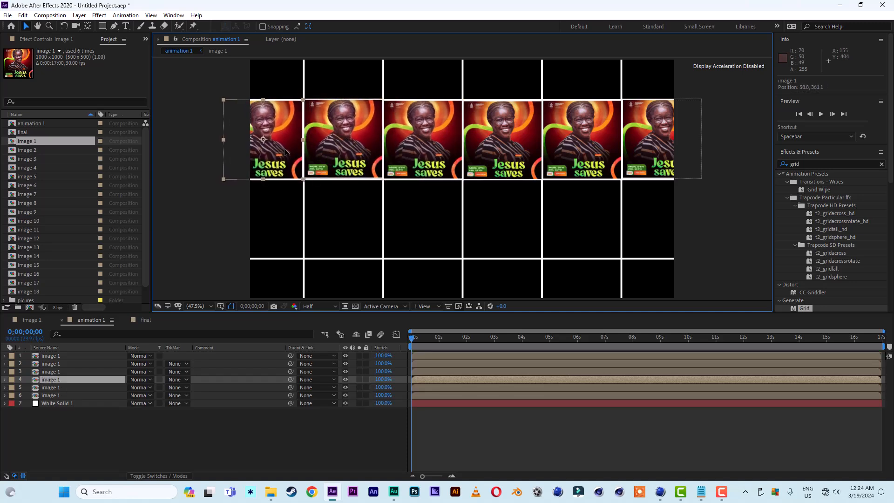
Duplicate the six image layers, move the copies up one grid row, and label them Dark Green.
click(116, 427)
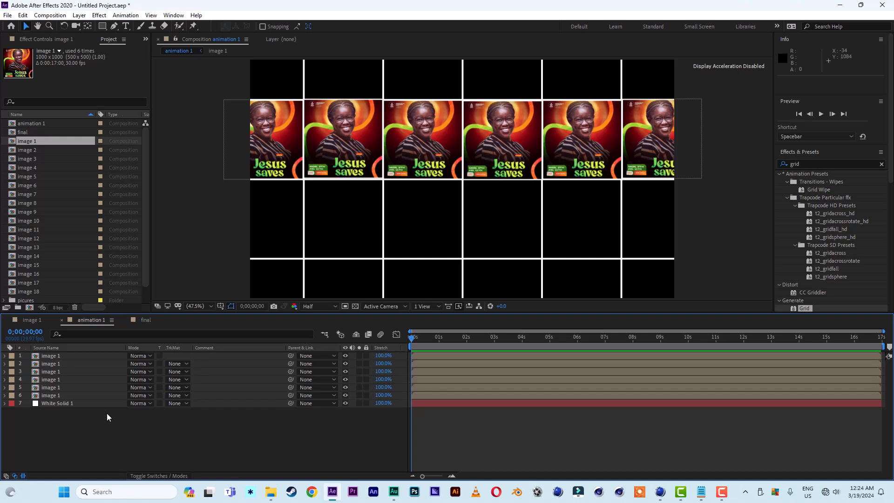
click(57, 356)
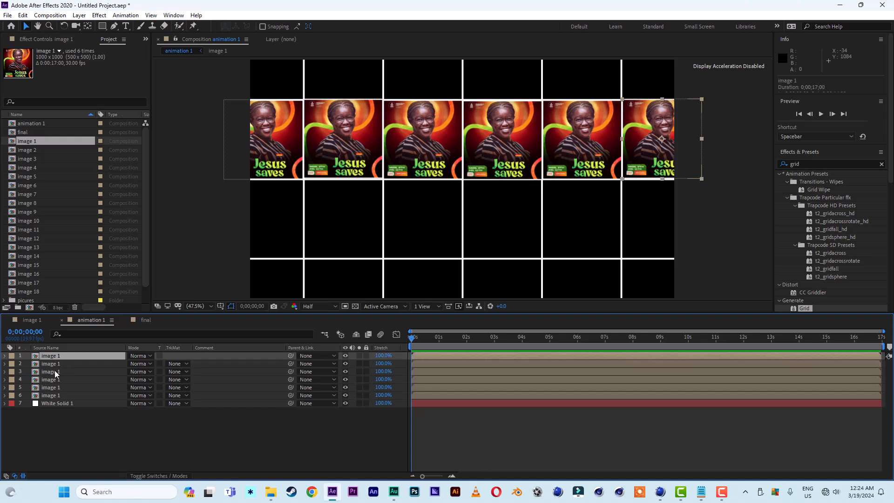
shift+click(54, 395)
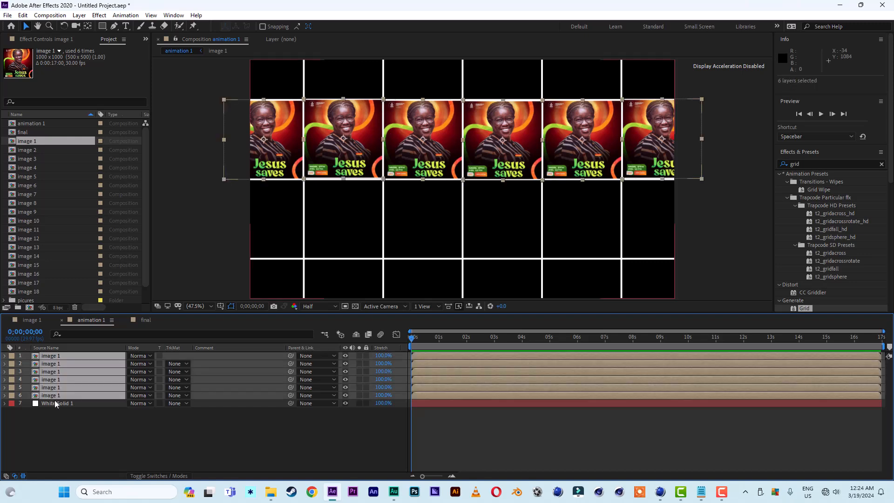
key(ctrl+d)
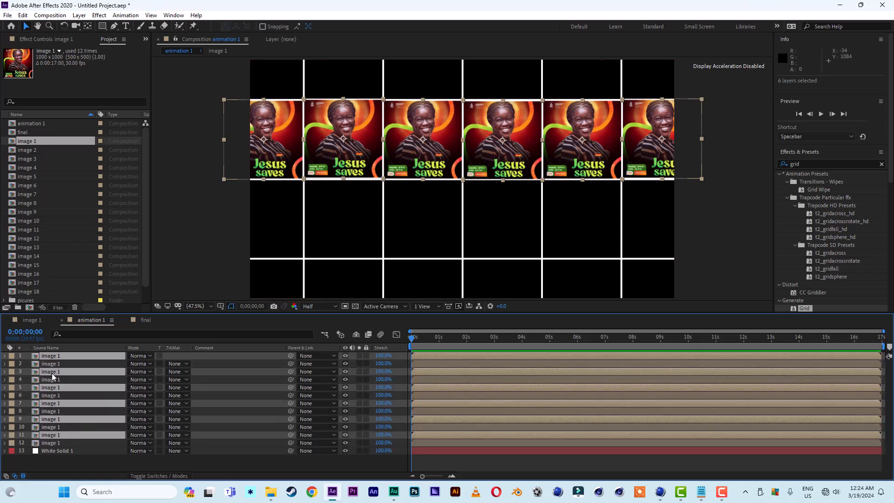
drag(52, 374, 52, 362)
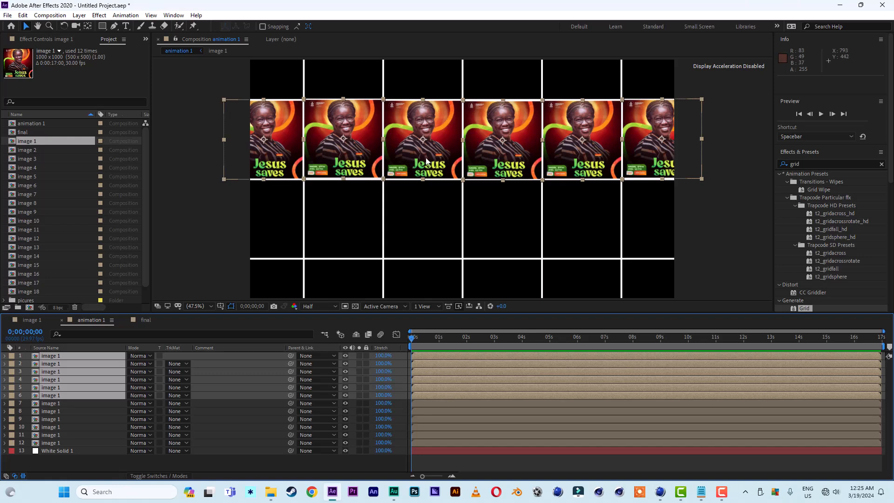
drag(426, 161, 425, 76)
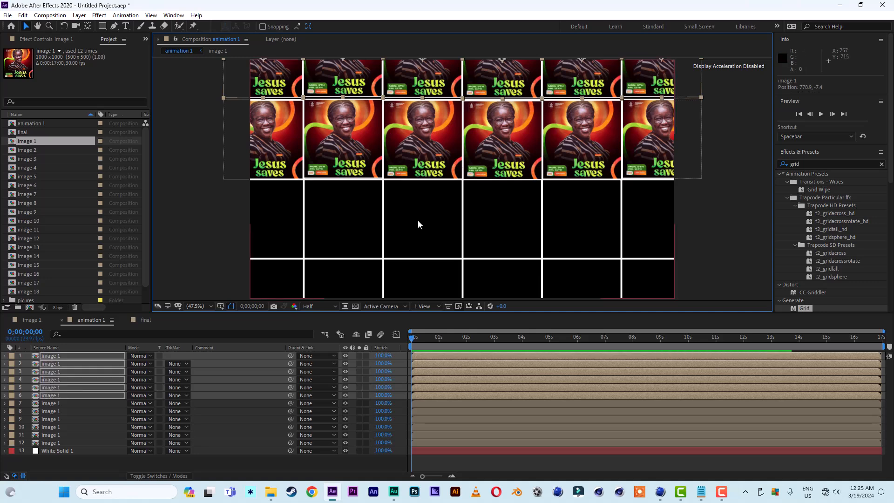
key(Down)
key(Down)
key(Down)
key(Right)
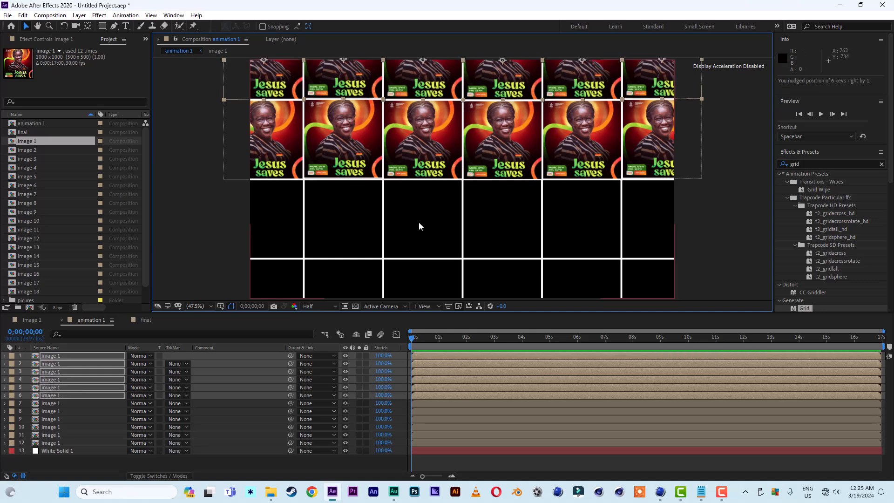
click(12, 358)
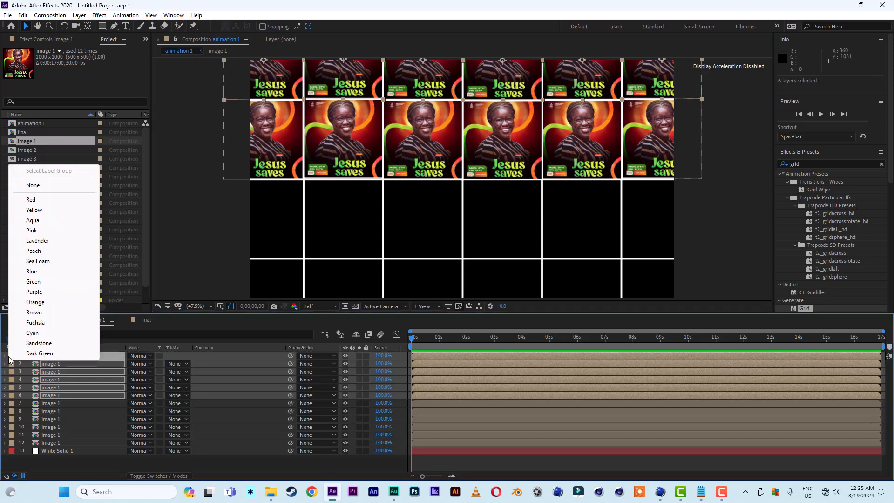
click(45, 354)
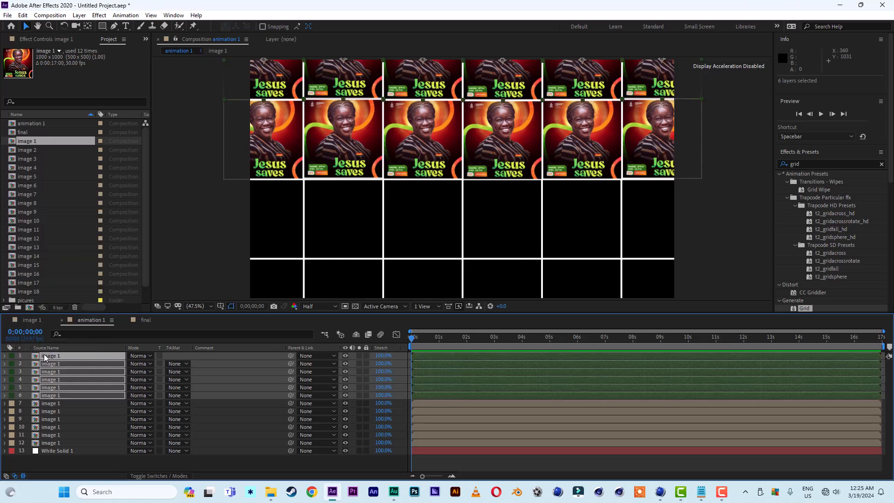
Duplicate the middle row's six layers and move the copies down into the row below.
click(58, 404)
shift+click(57, 442)
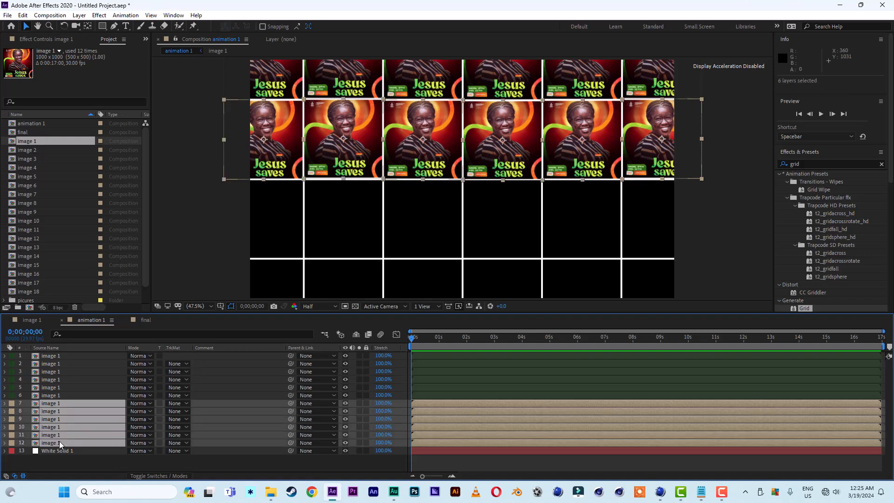
key(ctrl+d)
scroll(85, 440, down, 2)
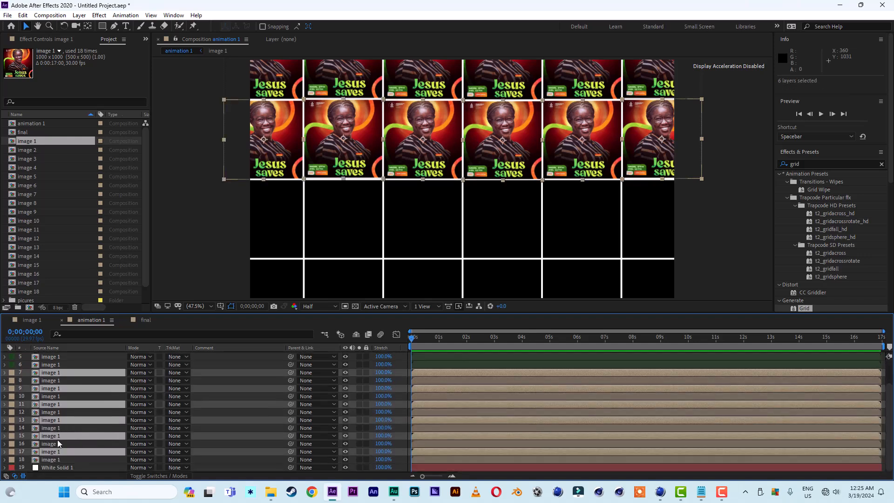
drag(45, 450, 48, 464)
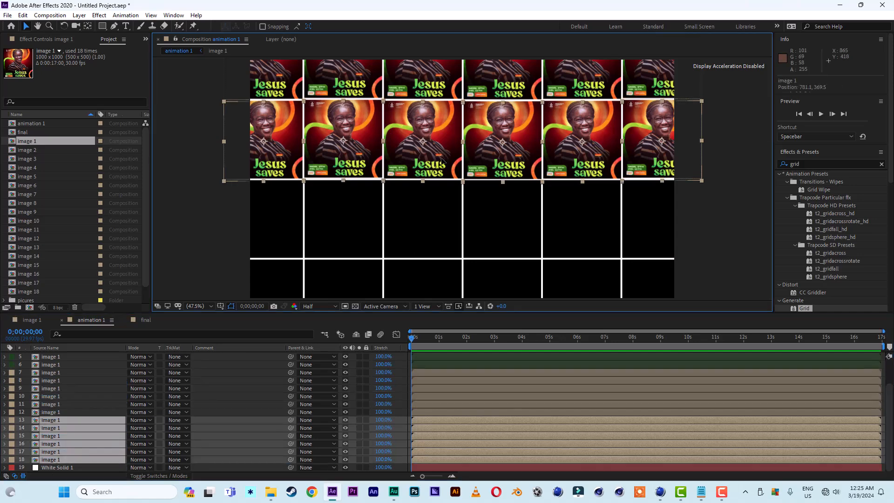
drag(442, 160, 443, 233)
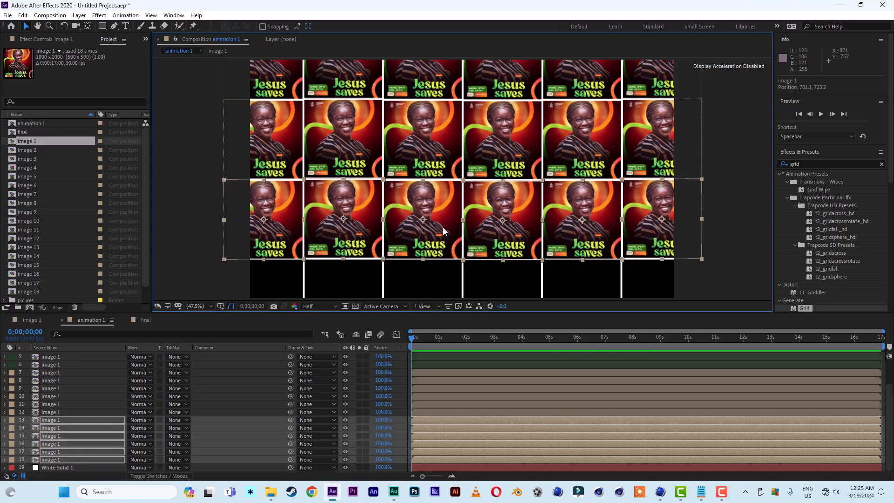
key(Up)
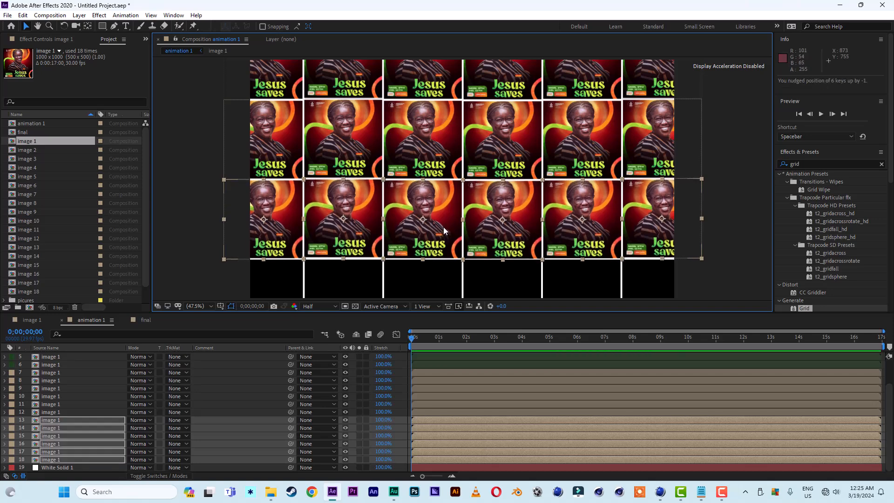
key(Down)
Change the label color of the six newly moved third-row layers.
click(11, 422)
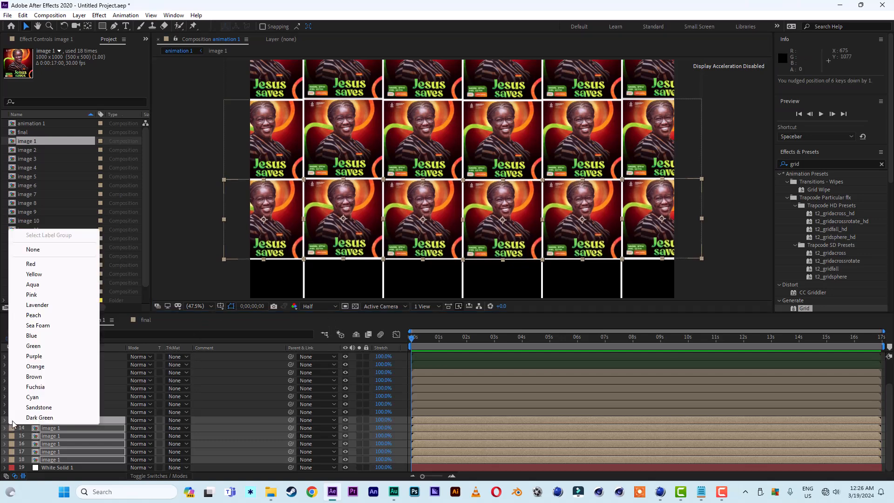
click(40, 417)
click(41, 400)
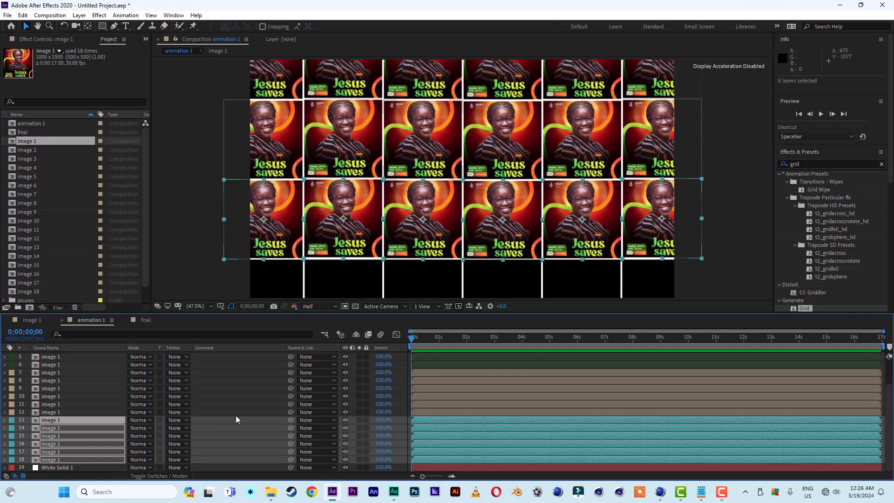
Duplicate the third-row layers and move the copies down into the bottom grid row.
key(ctrl+d)
scroll(149, 439, down, 2)
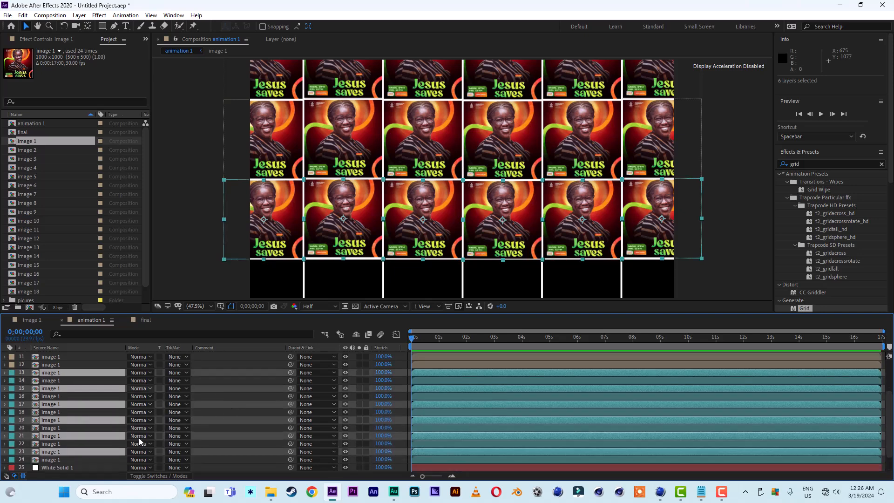
drag(46, 452, 47, 462)
drag(454, 226, 455, 306)
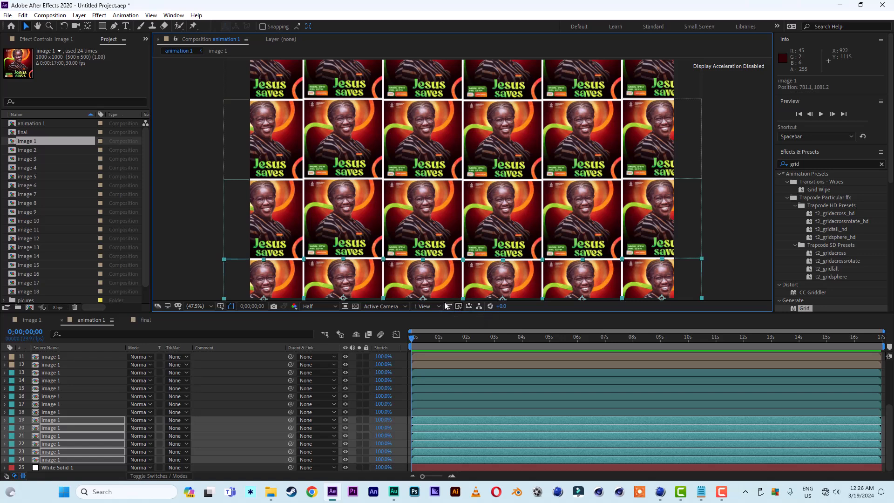
Set the label color of the six selected bottom-row layers to Orange.
click(11, 423)
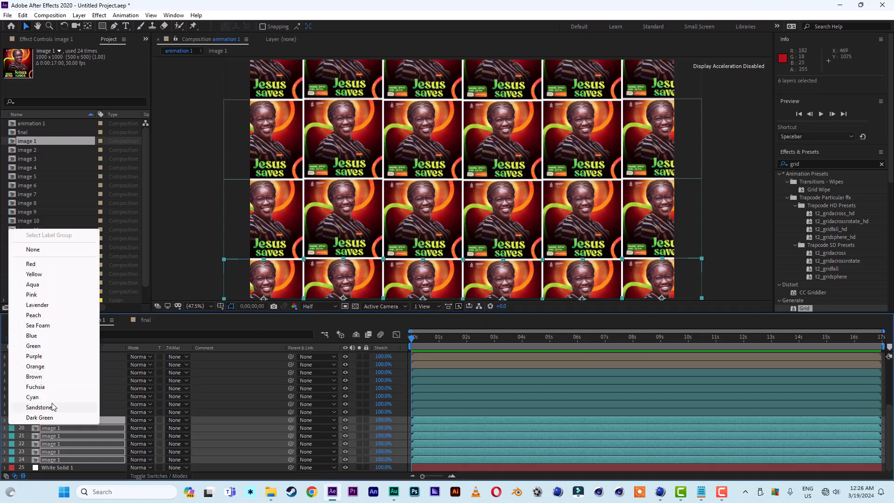
click(35, 367)
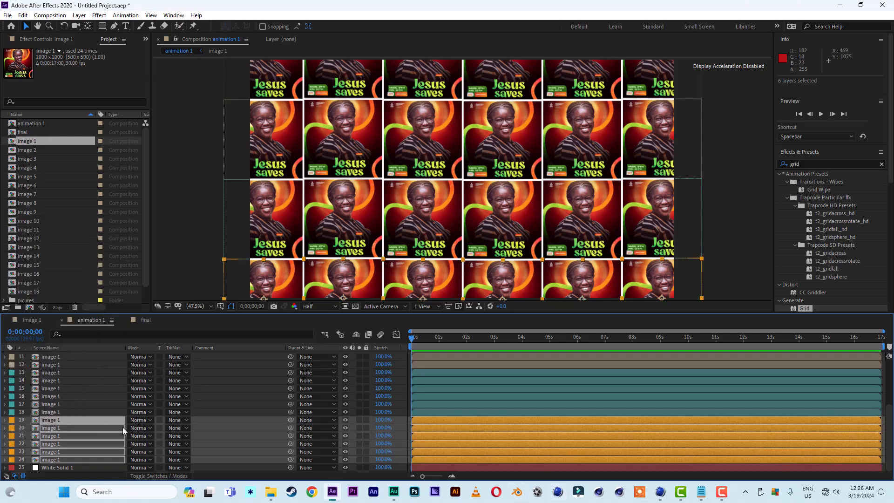
Select all image layers and turn them into 3D layers, then deselect everything.
scroll(122, 426, up, 4)
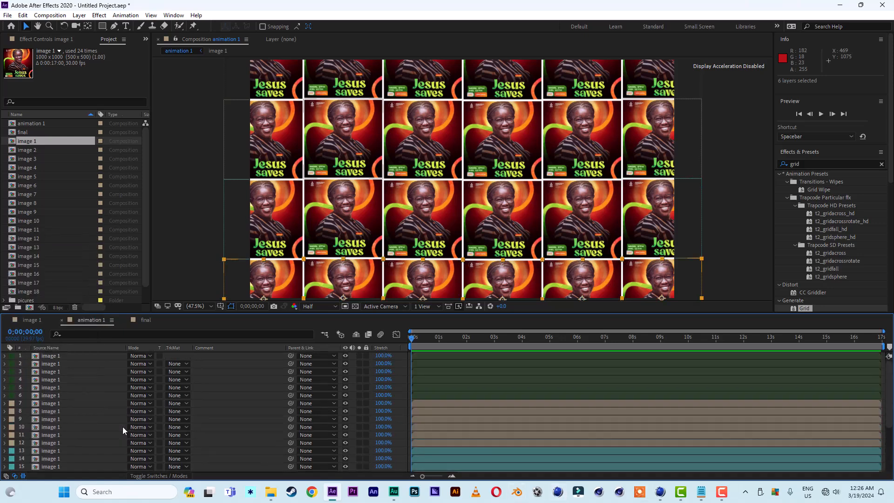
click(54, 364)
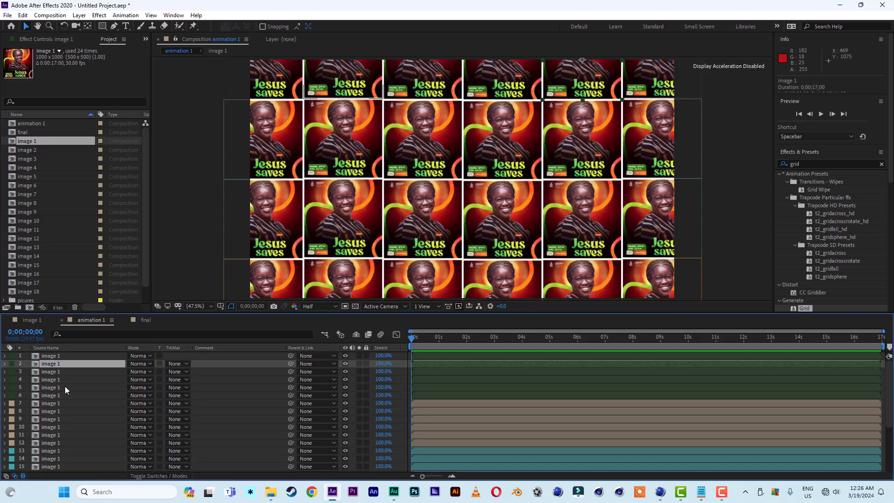
key(ctrl+a)
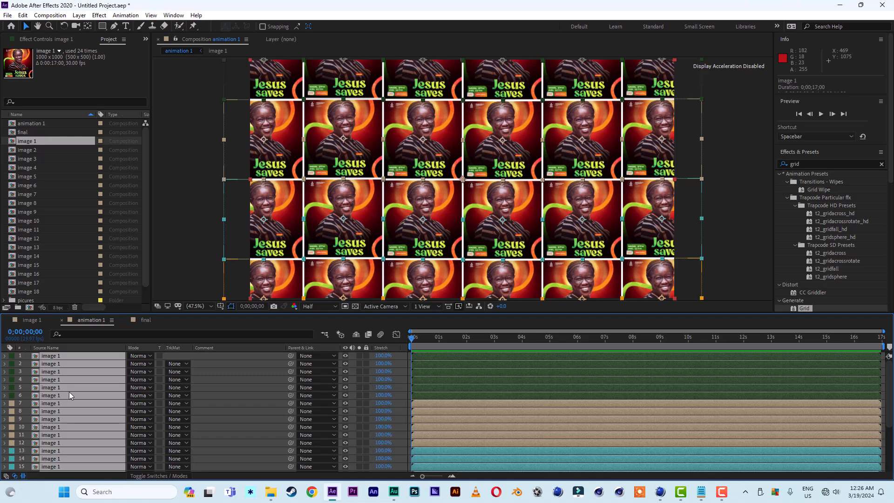
click(177, 475)
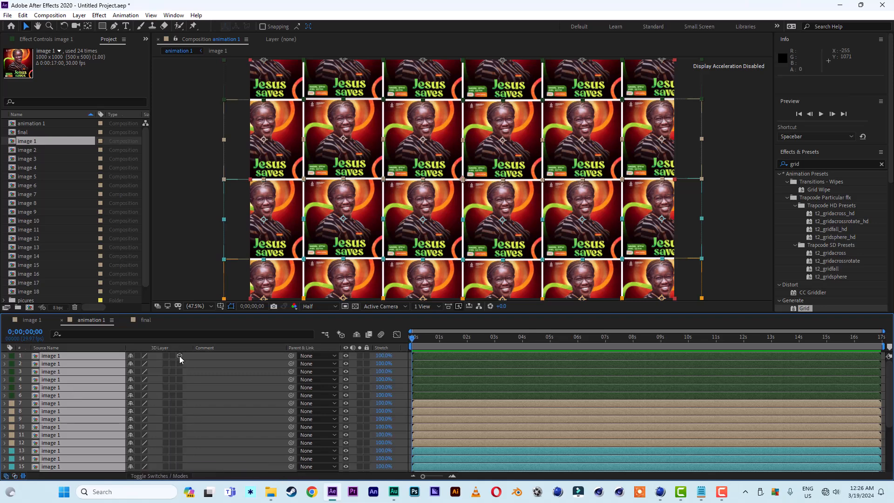
click(180, 356)
scroll(90, 414, down, 5)
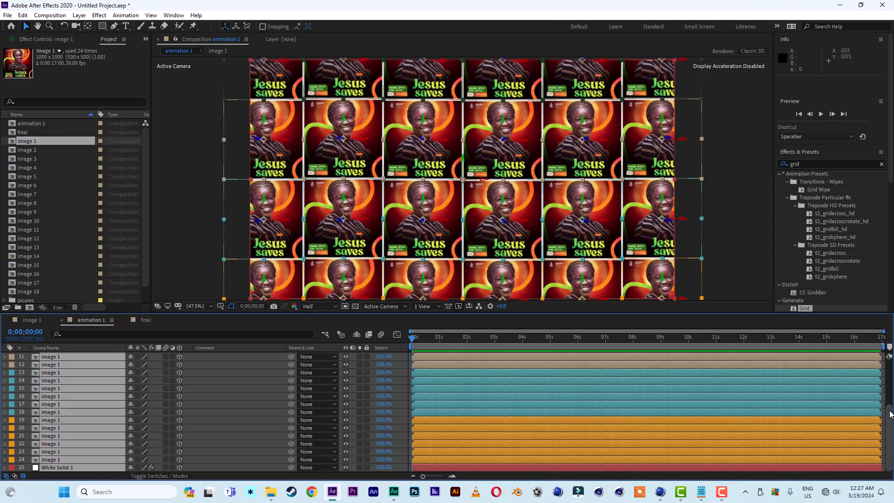
drag(890, 415, 891, 370)
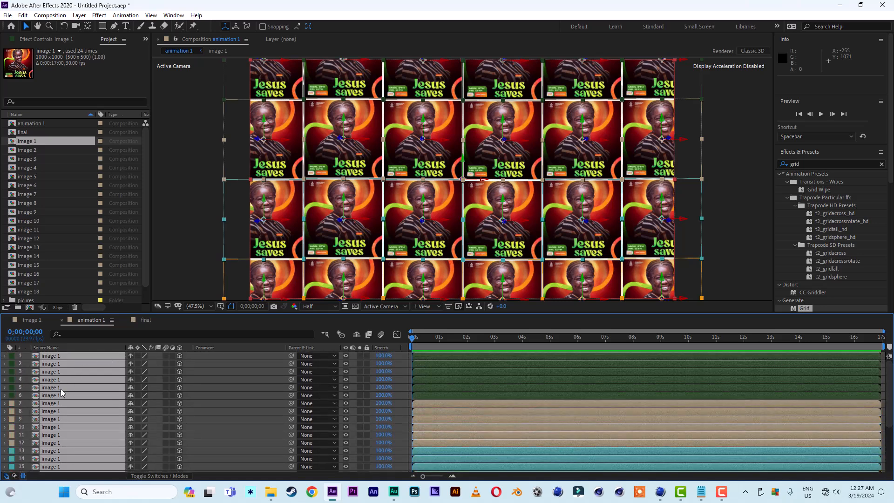
key(ctrl+shift+a)
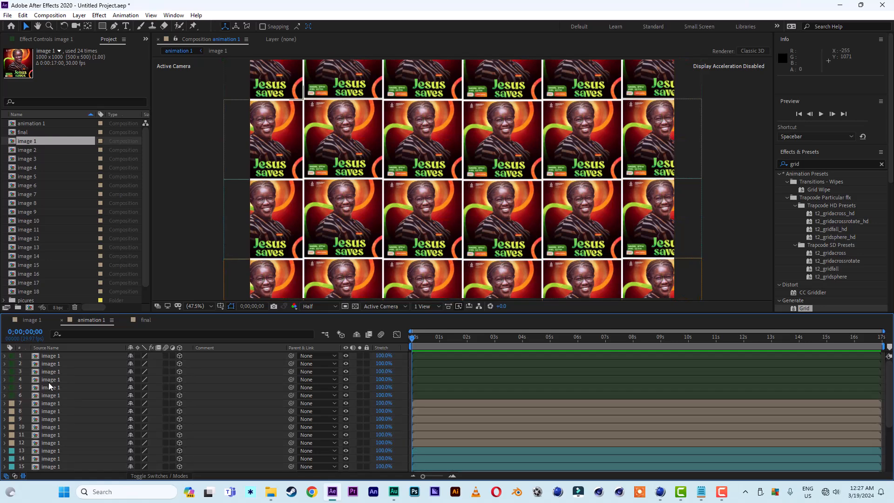
Add a new null object layer and name it image control.
right_click(25, 362)
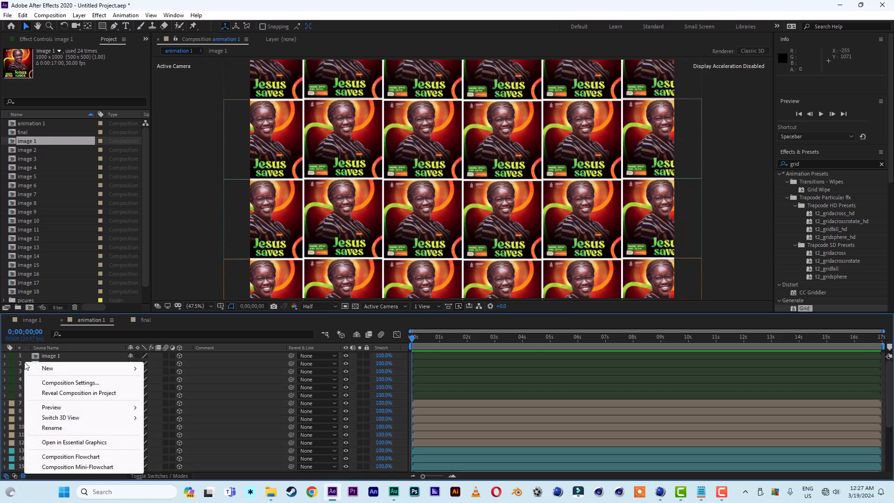
mouse_move(56, 371)
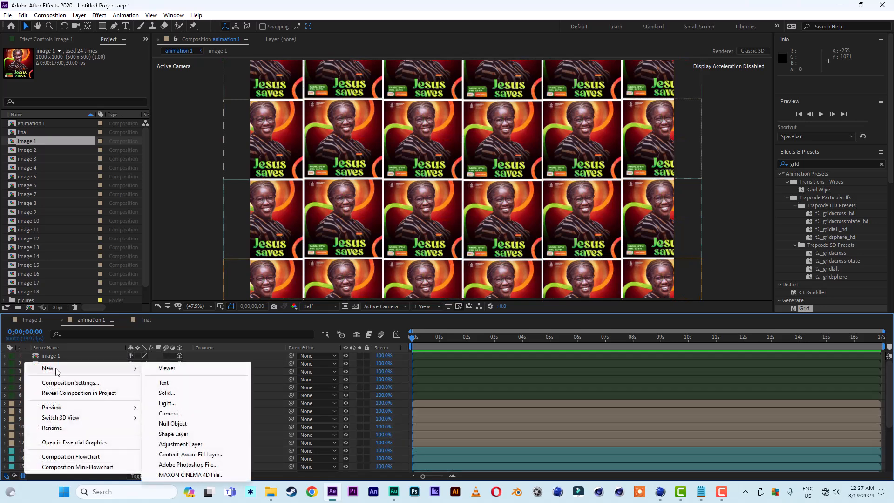
click(189, 424)
key(Return)
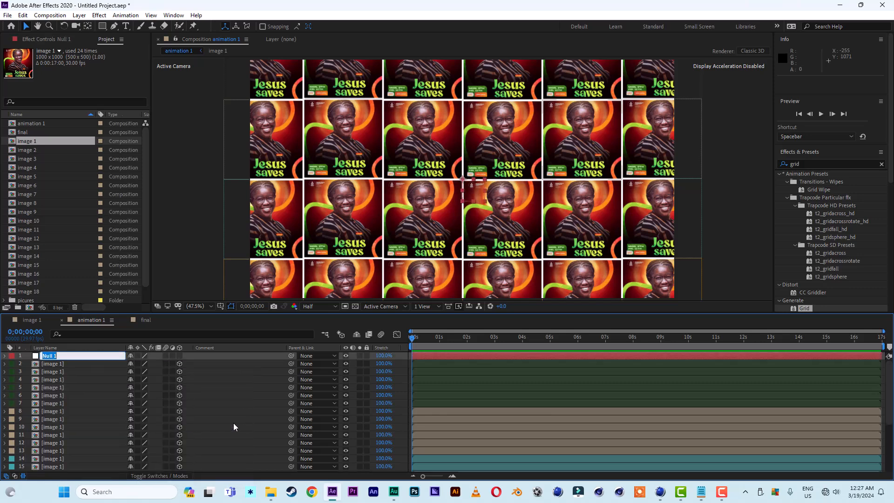
text(image control)
key(Return)
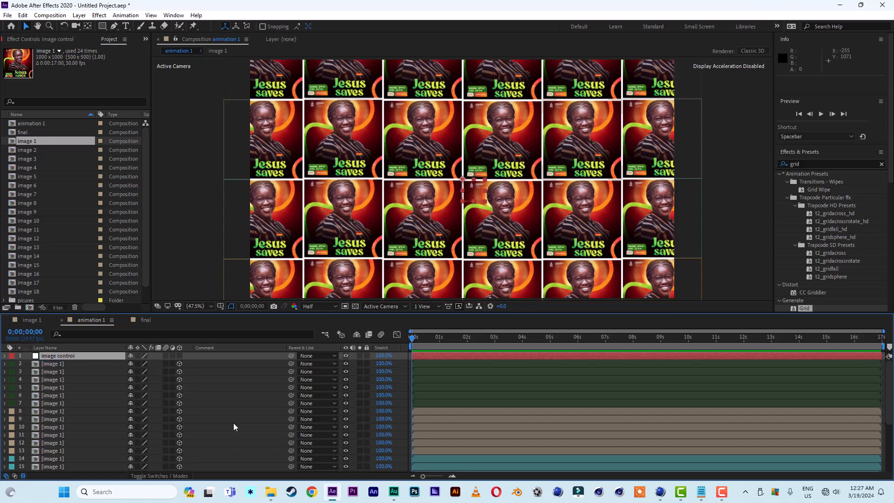
click(55, 363)
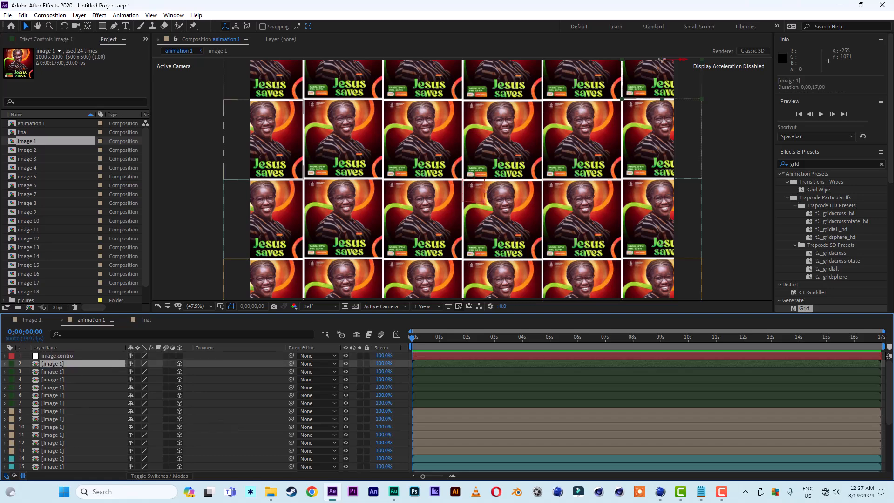
drag(890, 415, 893, 458)
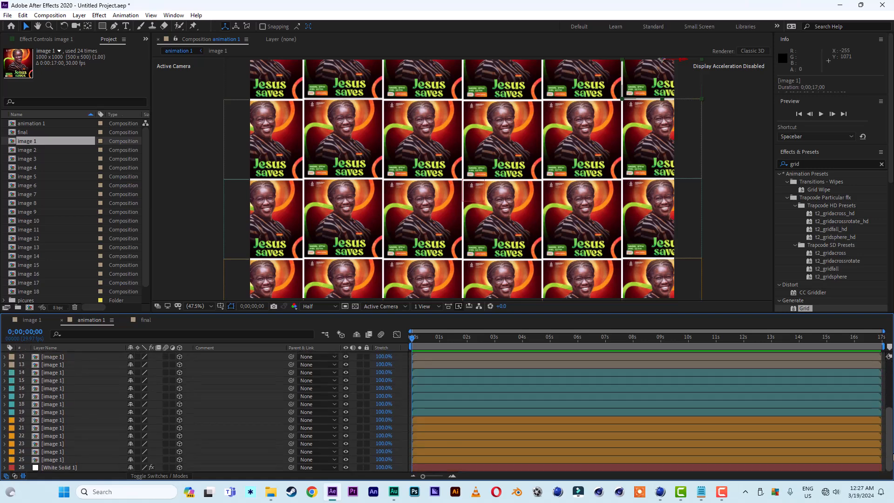
shift+click(63, 460)
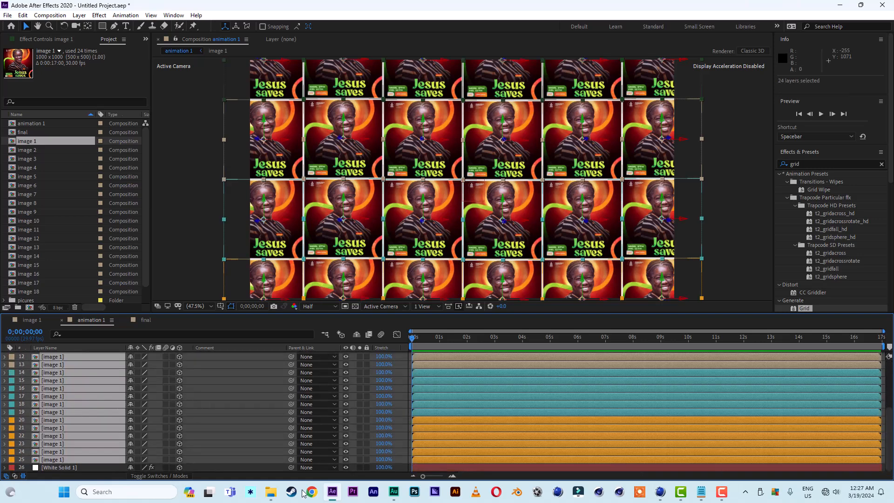
drag(890, 446, 890, 358)
Make the image control null a 3D layer.
click(66, 356)
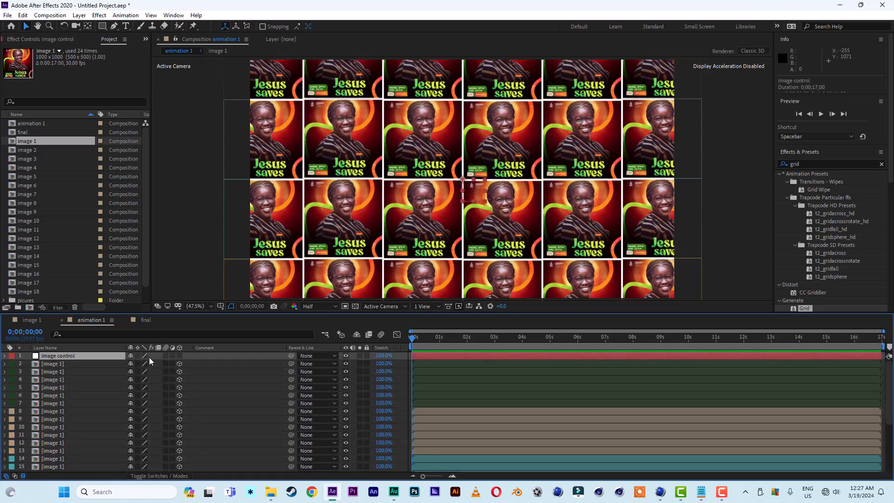
click(179, 356)
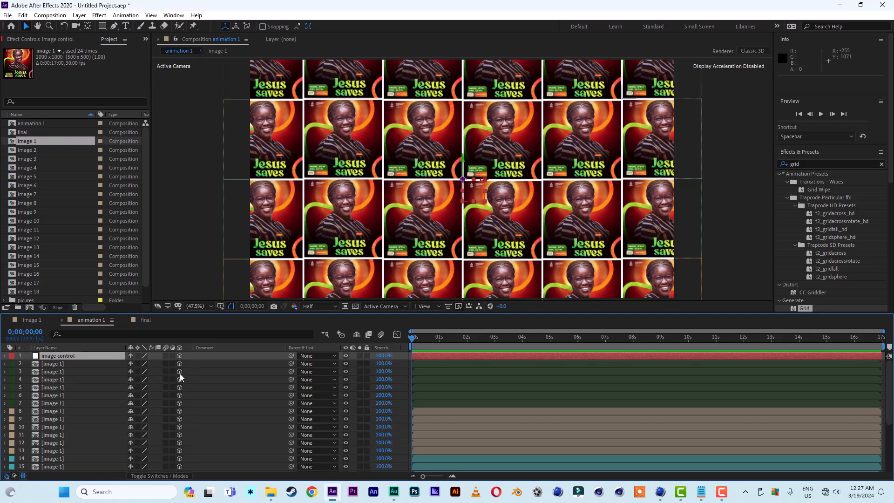
Select all 24 image layers and parent them to the image control null.
click(61, 364)
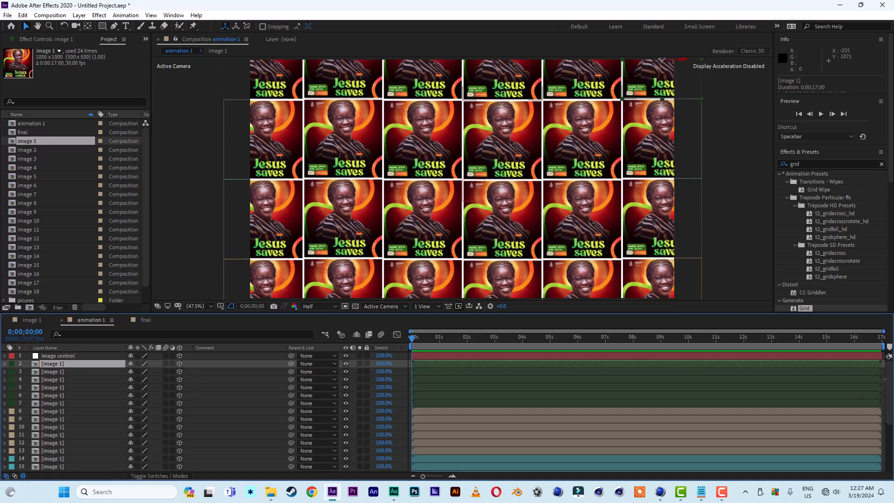
scroll(889, 385, down, 4)
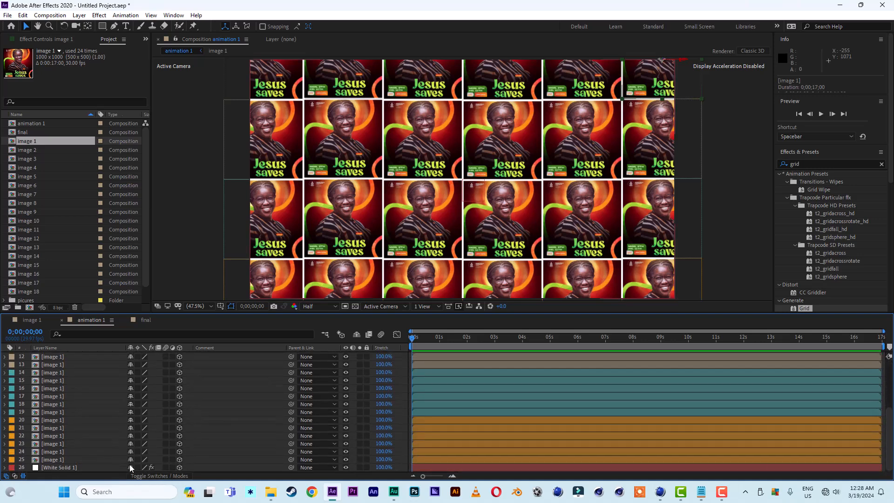
shift+click(72, 459)
scroll(580, 373, up, 4)
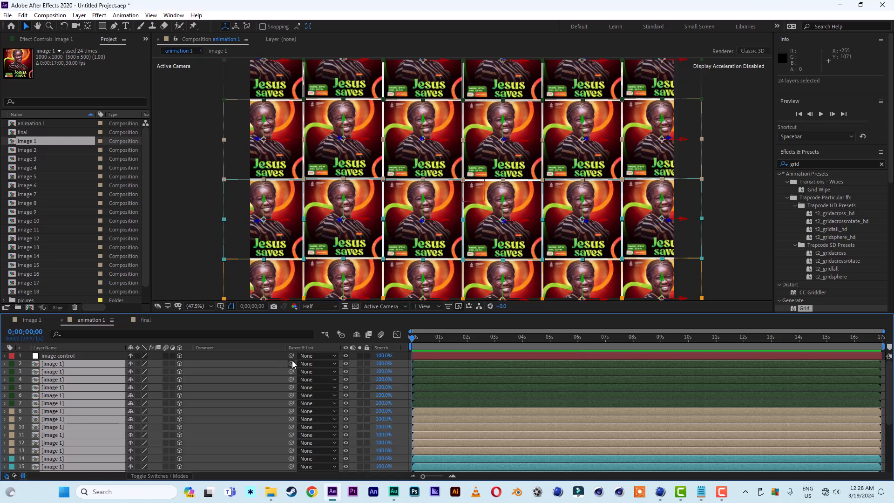
drag(292, 362, 61, 357)
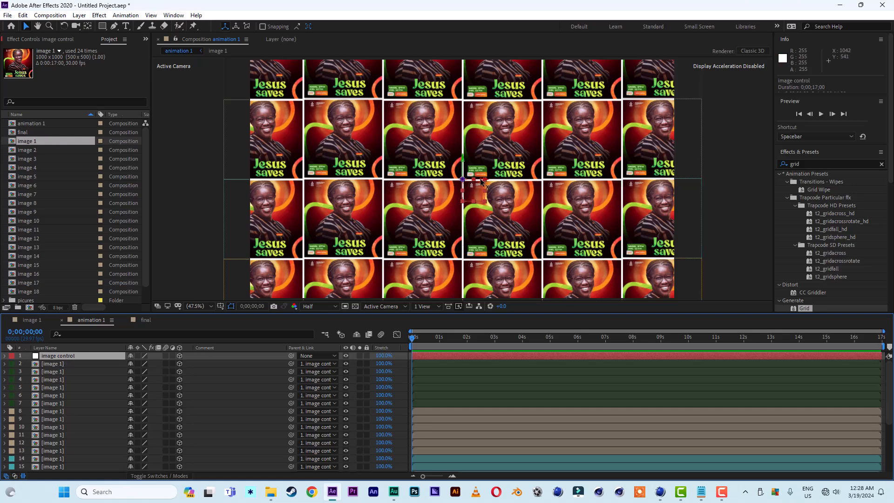
mouse_move(482, 182)
mouse_down()
mouse_move(540, 183)
mouse_move(470, 183)
mouse_move(643, 189)
mouse_move(481, 191)
mouse_up()
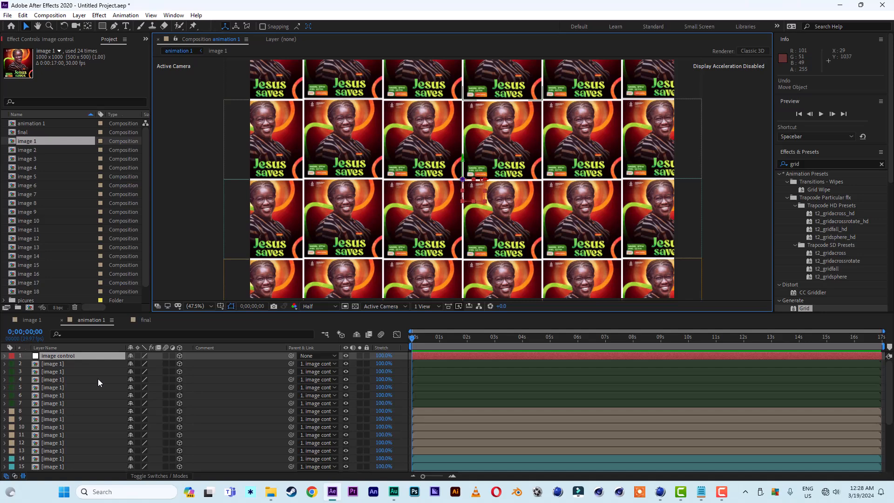
Add a new Two-Node Camera layer with the 35mm preset.
right_click(23, 363)
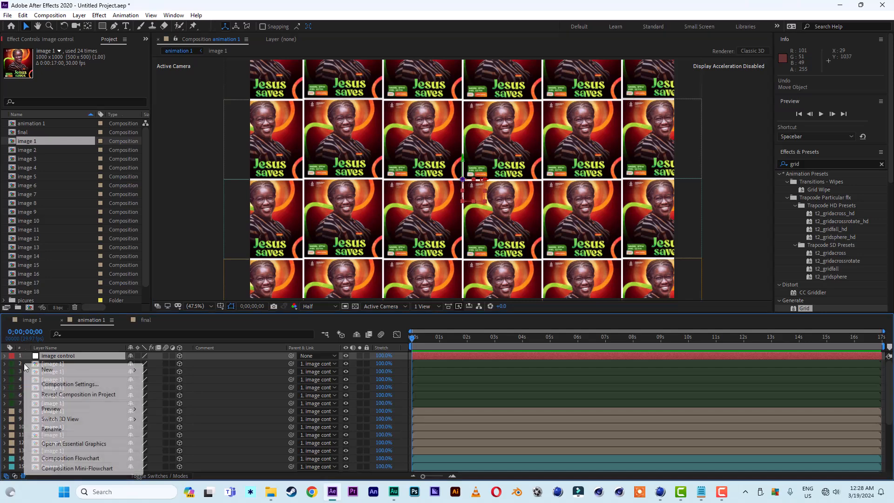
mouse_move(48, 372)
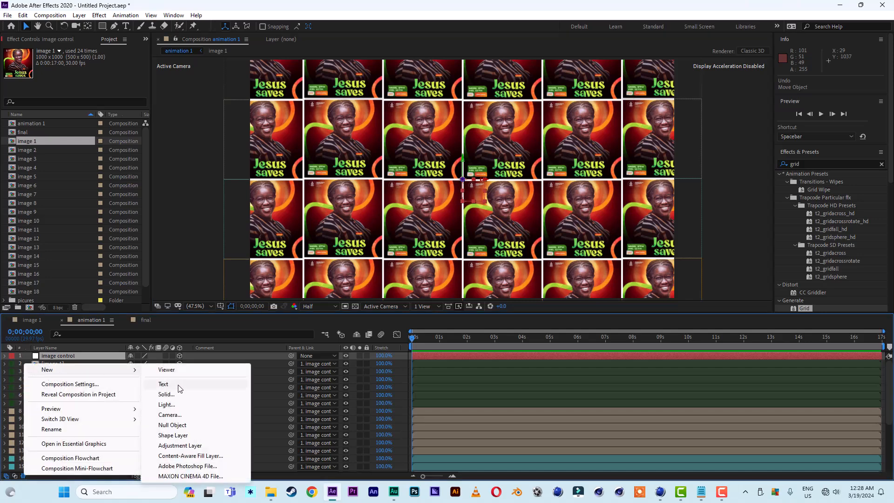
click(179, 415)
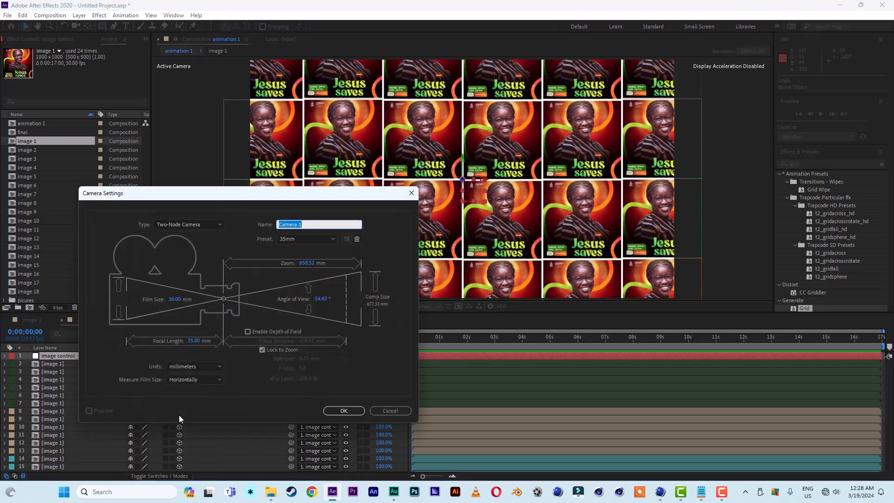
click(345, 410)
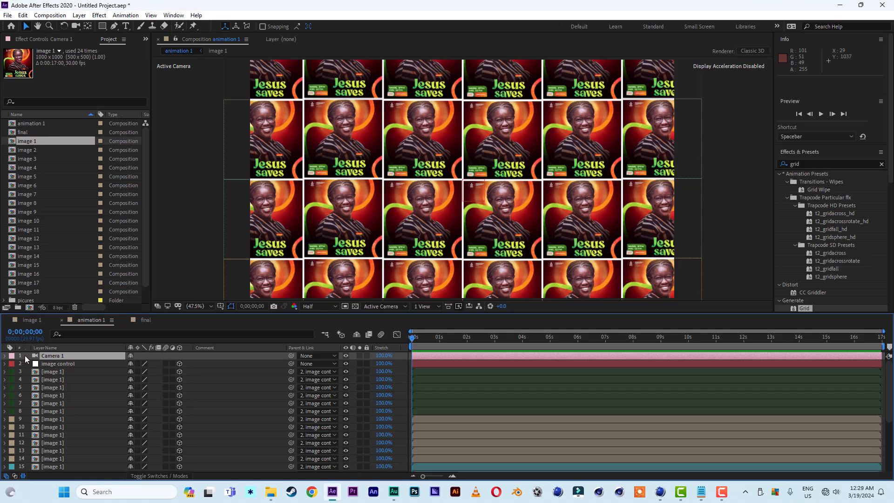
Add another null object named cam control and make it a 3D layer.
right_click(25, 356)
mouse_move(55, 363)
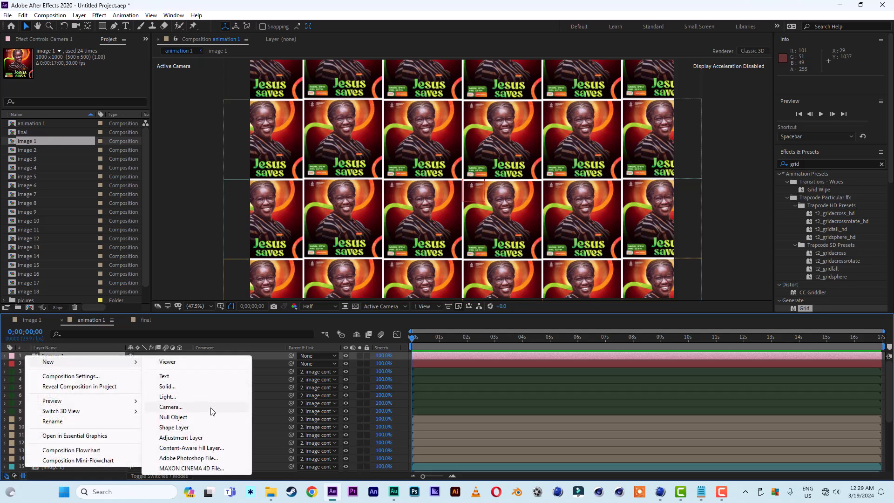
click(203, 417)
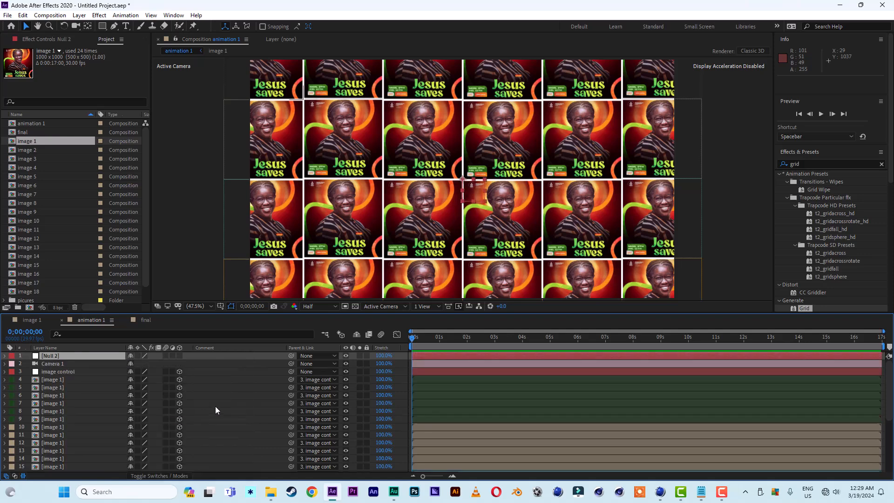
key(Return)
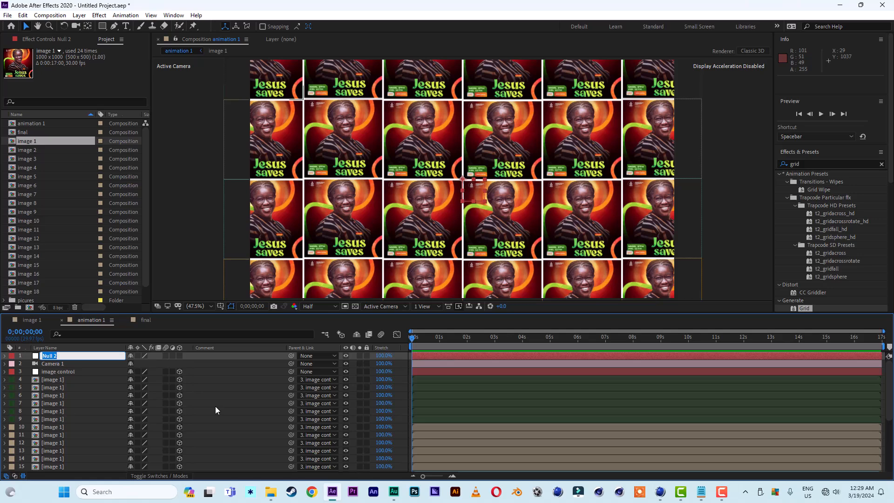
text(cam control)
key(Return)
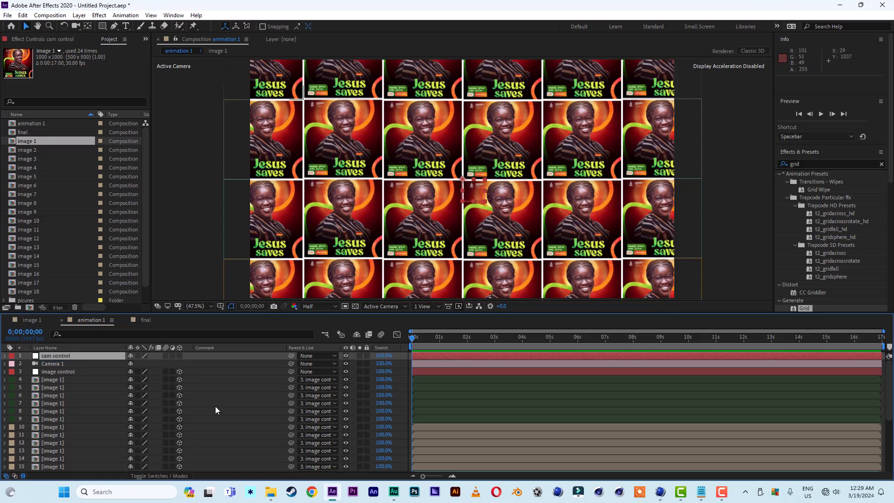
click(180, 355)
Parent Camera 1 to the cam control null.
click(60, 364)
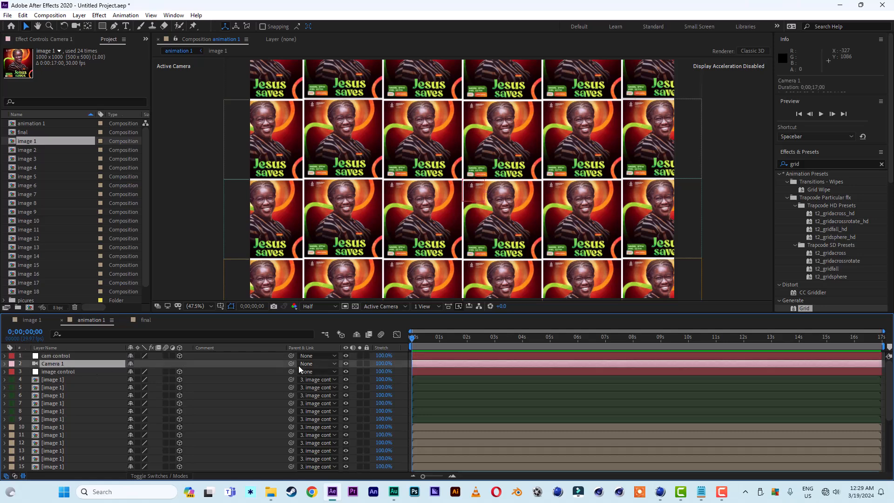
drag(291, 364, 57, 356)
click(57, 356)
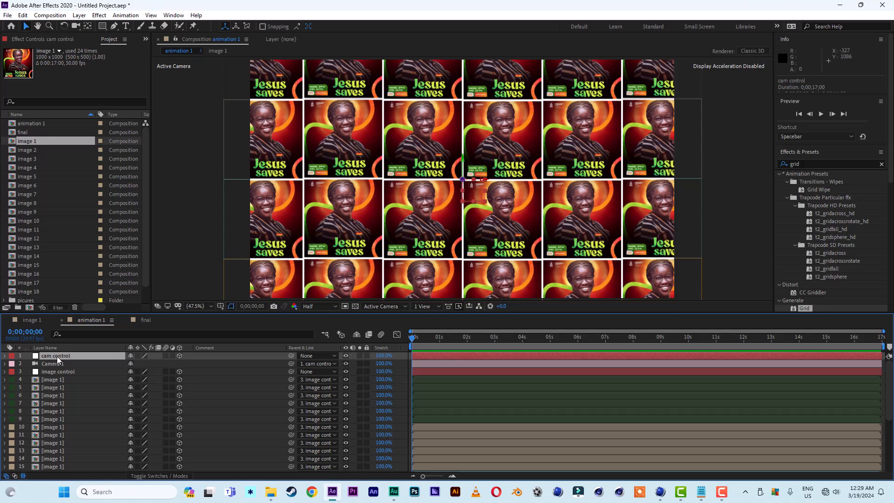
Search the effects and presets for separ.
click(809, 166)
click(801, 164)
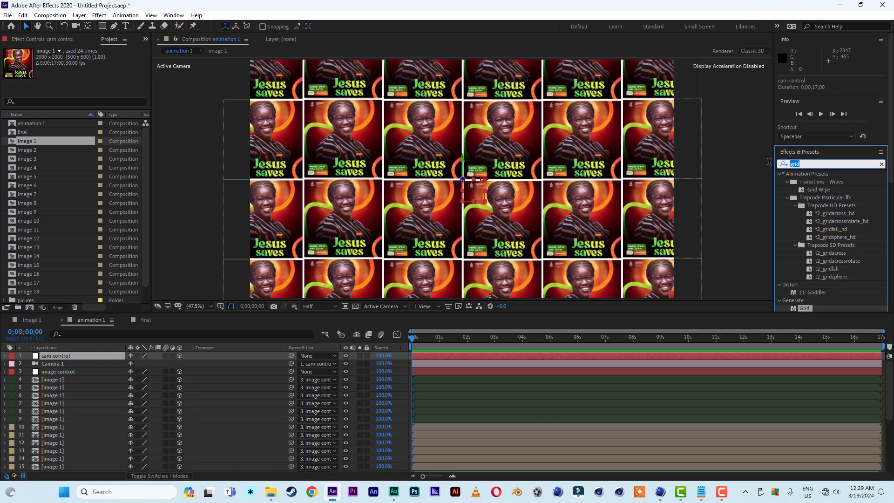
text(separ)
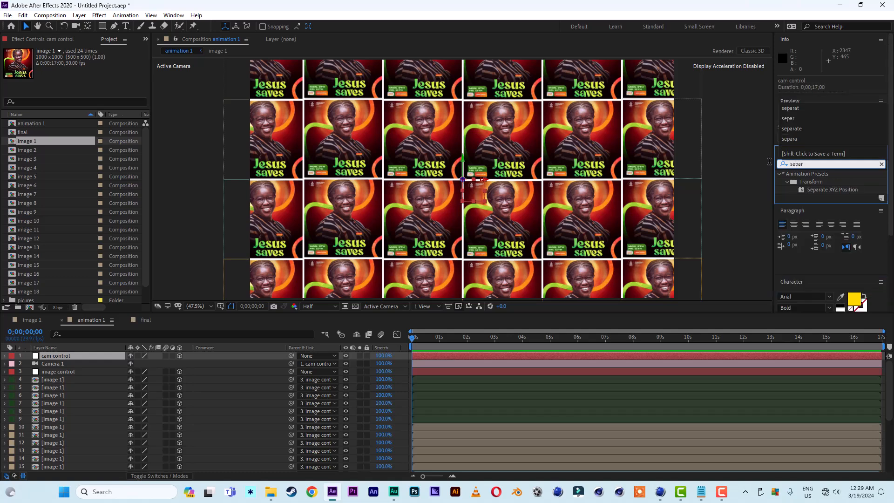
Apply the Separate XYZ Position animation preset to the cam control null.
double_click(845, 189)
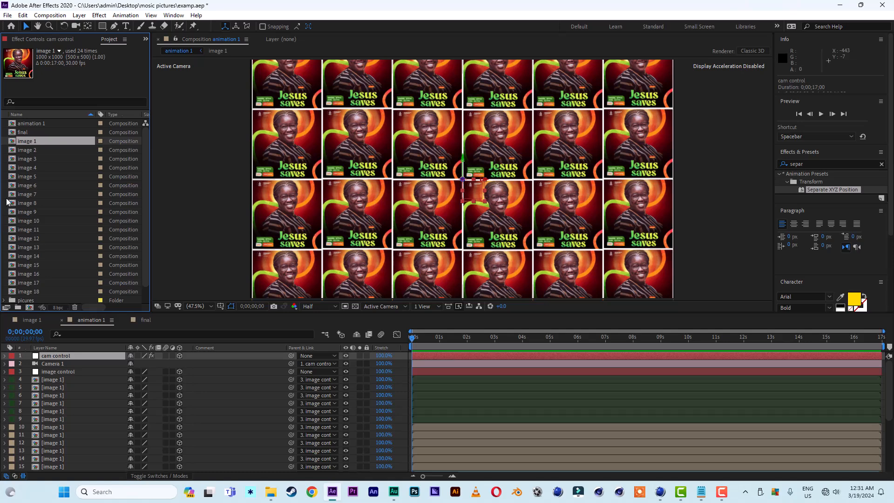
Duplicate the animation 1 composition twice in the project.
click(36, 124)
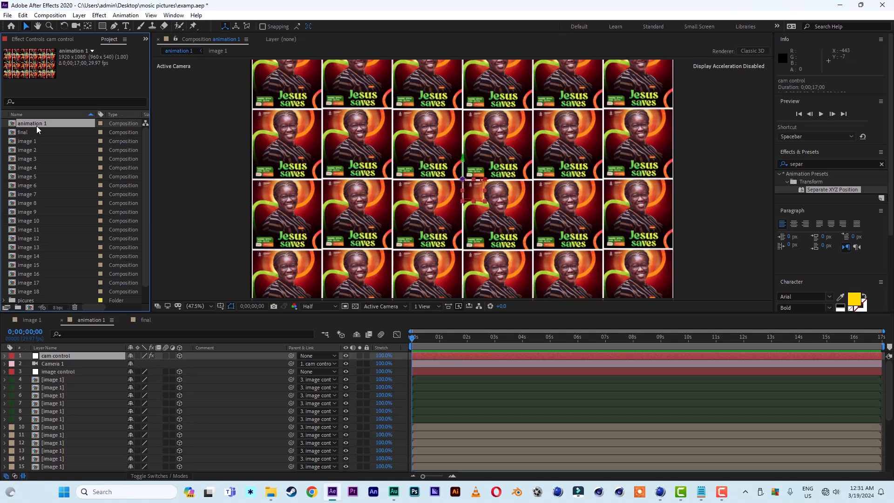
key(ctrl+d)
key(ctrl+d)
Open the two duplicated compositions, rearrange their tabs, and return to animation 1.
scroll(146, 158, up, 1)
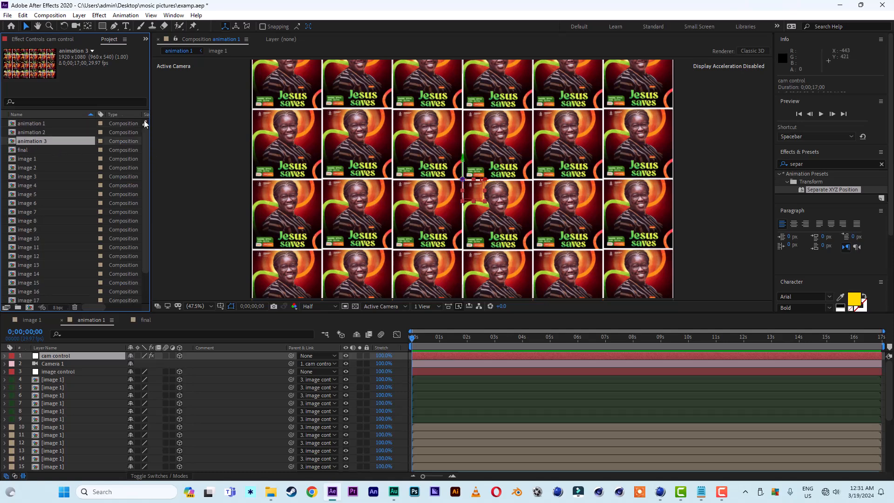
double_click(36, 132)
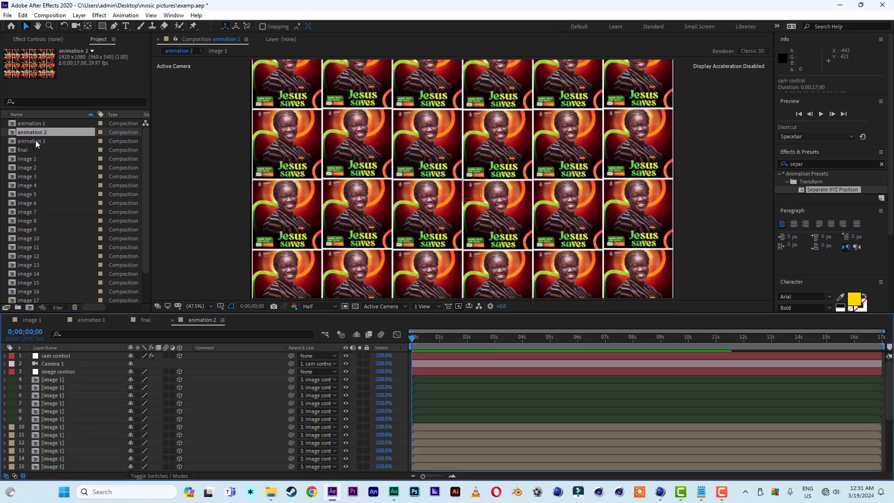
double_click(35, 140)
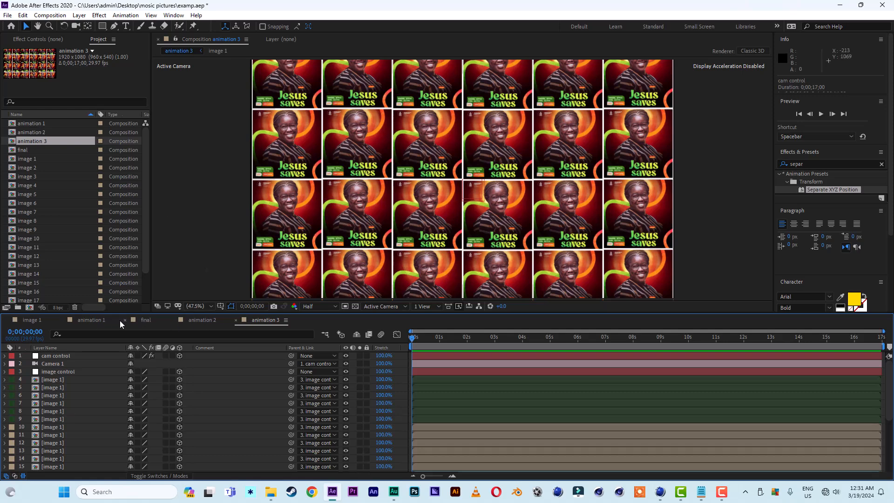
drag(150, 318, 286, 320)
click(71, 321)
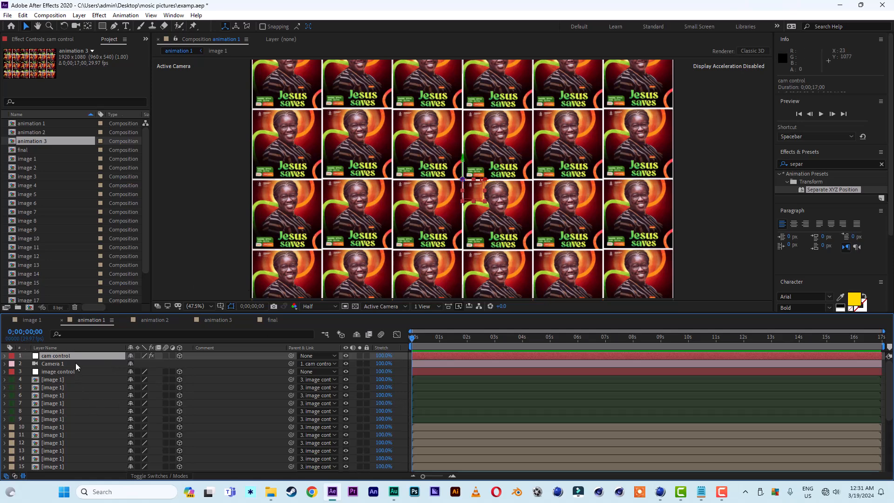
Reveal the cam control's Separate XYZ Position controls and set X, Y and Z Position keyframes at 4 seconds.
key(e)
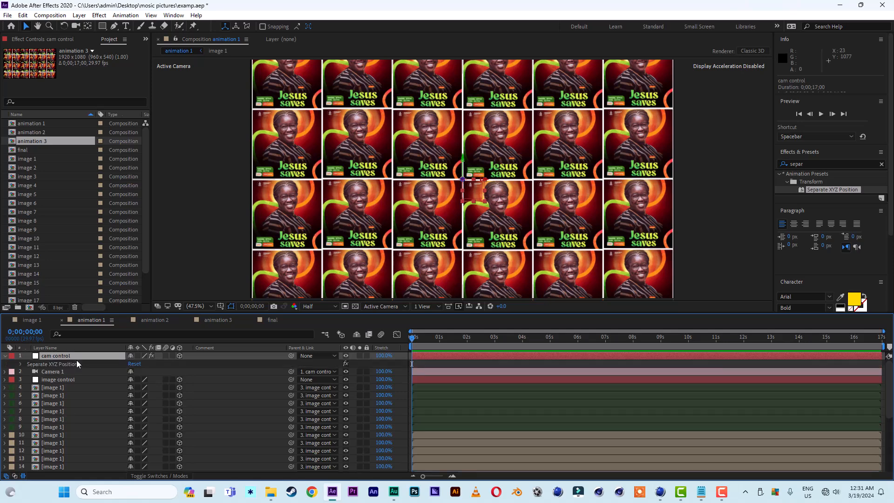
click(21, 365)
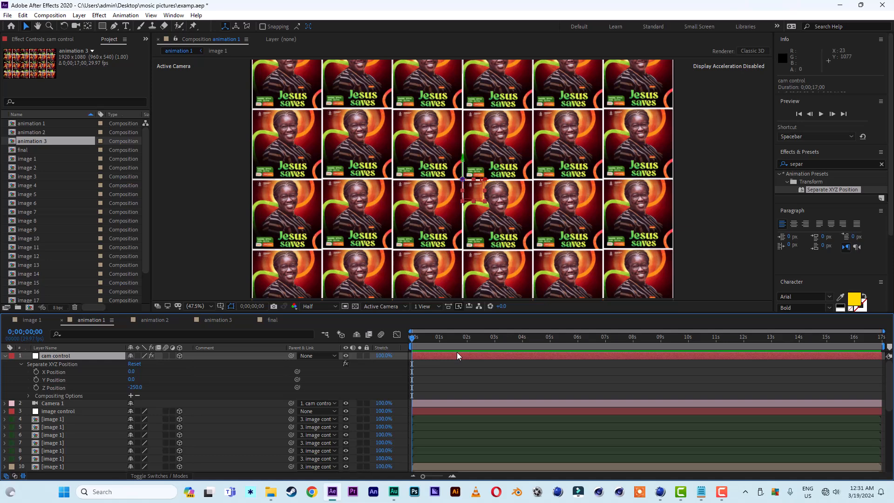
click(523, 342)
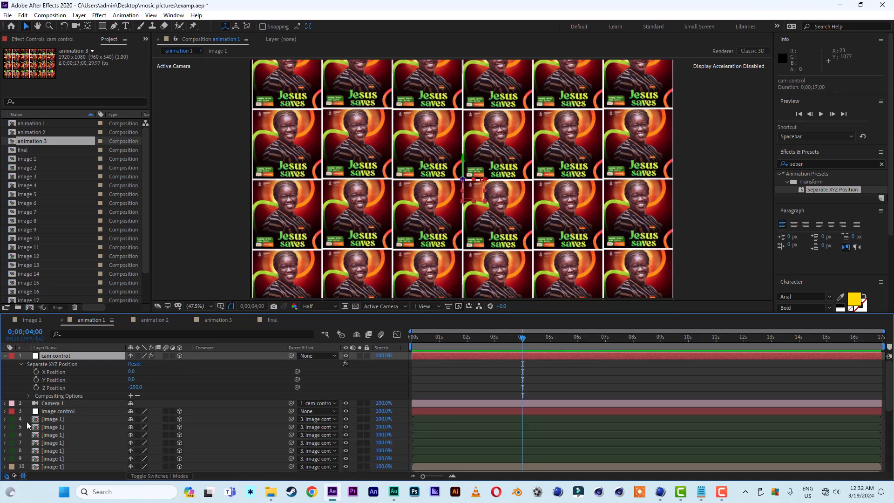
click(36, 371)
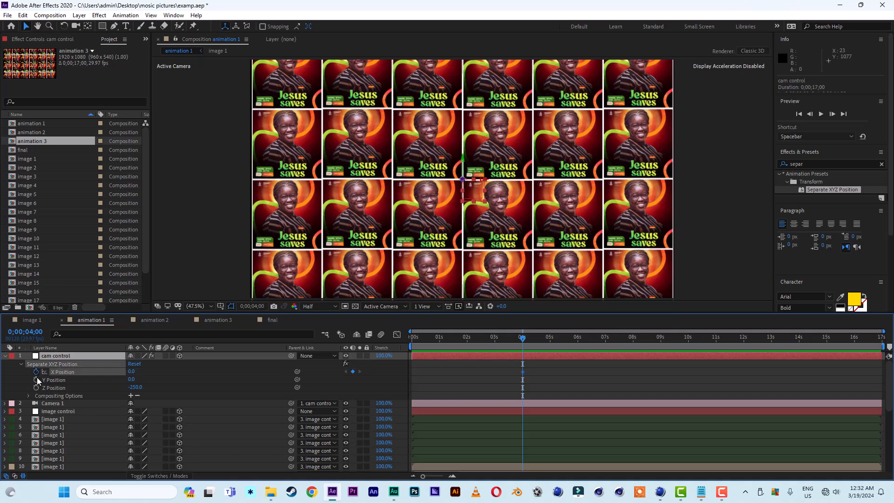
click(36, 380)
click(36, 388)
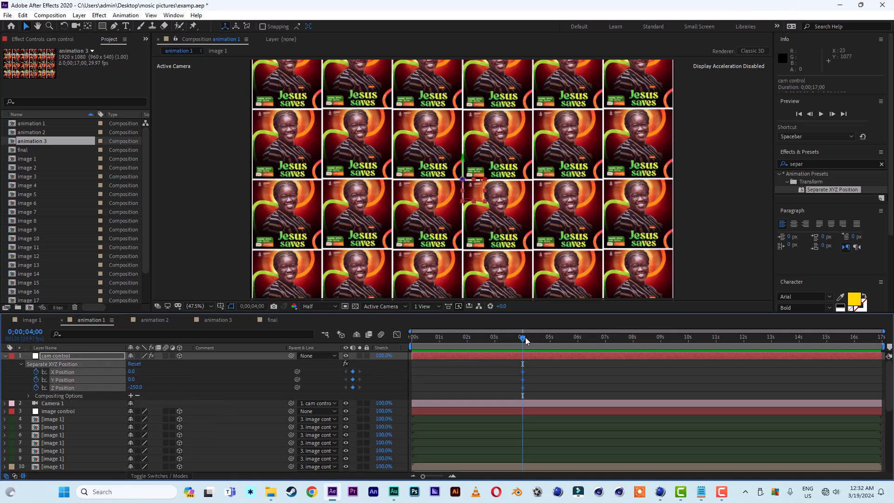
At the start of the timeline, set the cam control's Z Position to 1320.
drag(524, 337, 387, 345)
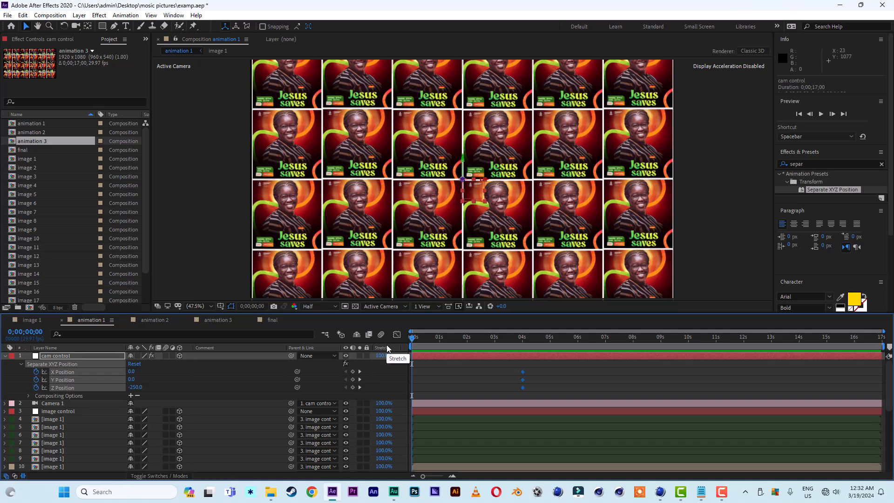
click(169, 382)
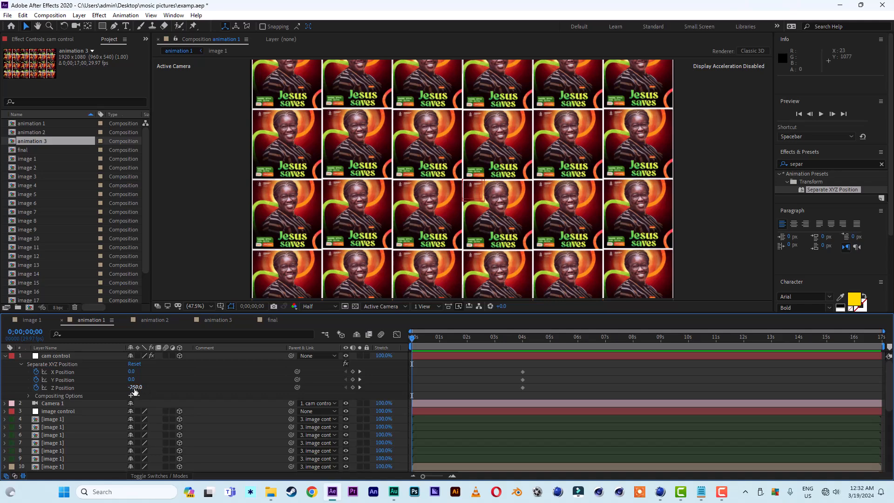
drag(135, 393, 210, 392)
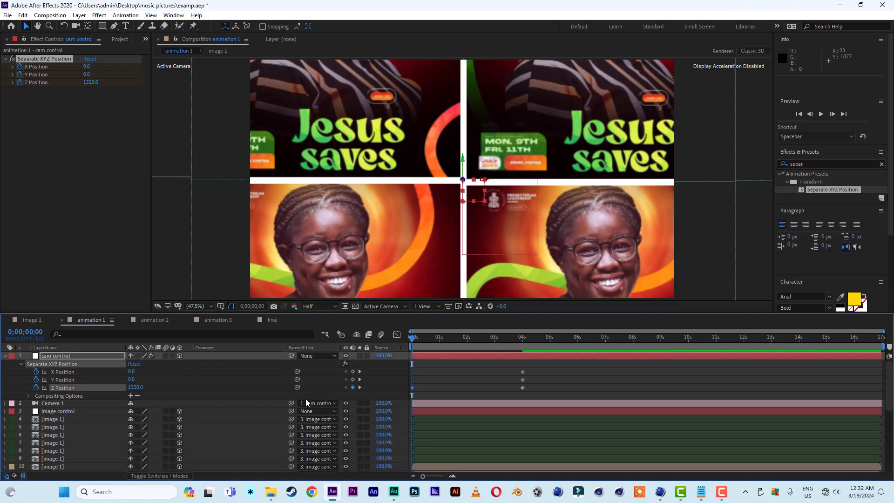
Remove the X and Y Position keyframes and apply Easy Ease to the Z Position keyframes.
click(36, 372)
click(36, 379)
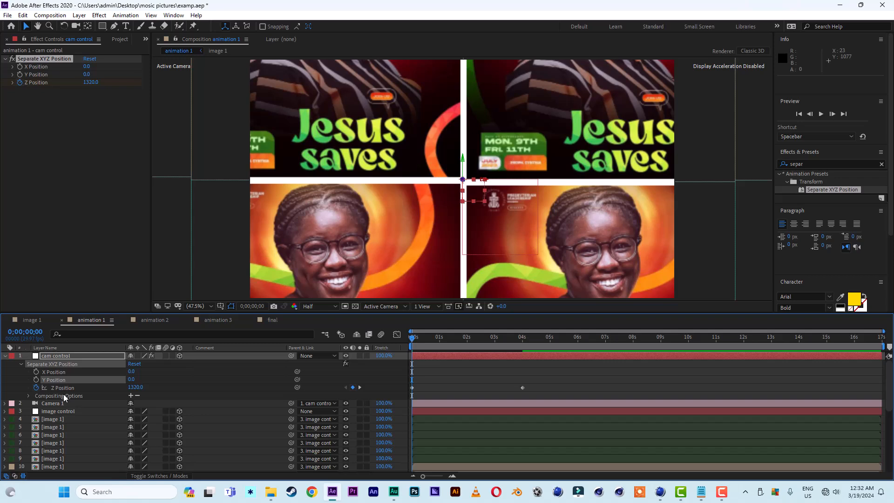
mouse_move(553, 383)
mouse_down()
mouse_move(412, 390)
mouse_move(552, 396)
mouse_up()
right_click(522, 387)
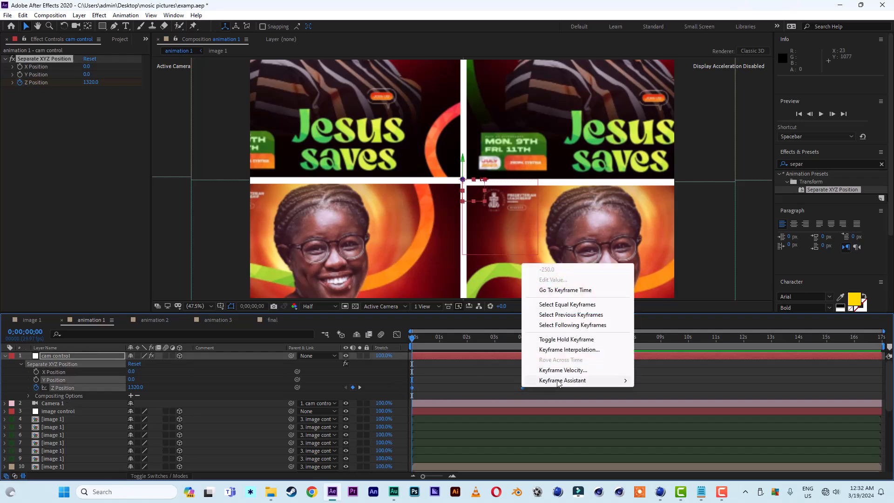
mouse_move(559, 383)
click(672, 411)
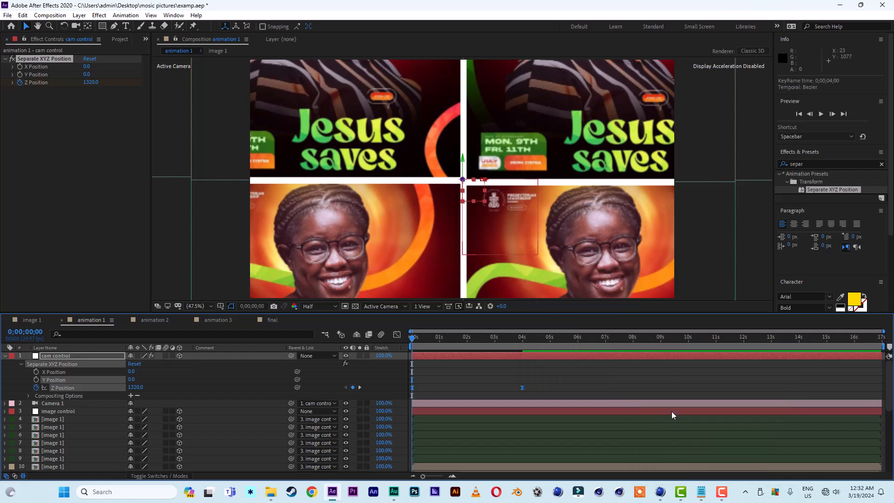
In the Graph Editor, stretch the ending Z keyframe's ease handle for a longer, smoother slowdown.
click(398, 335)
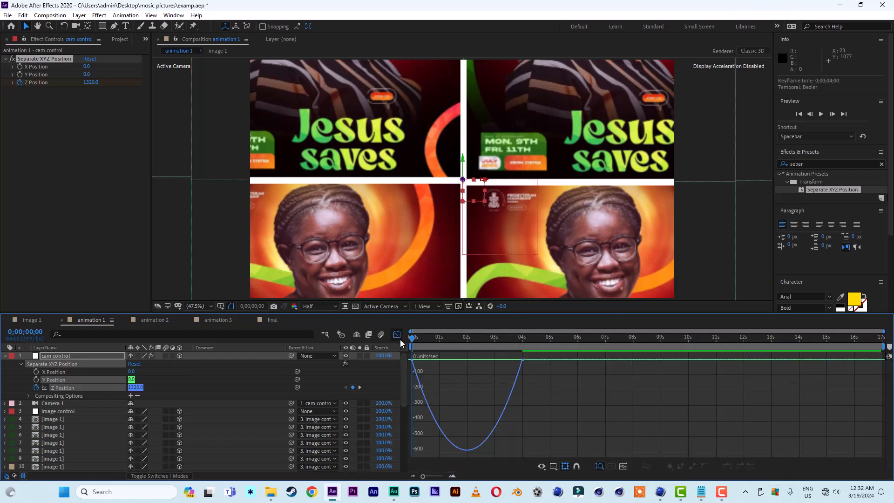
click(520, 370)
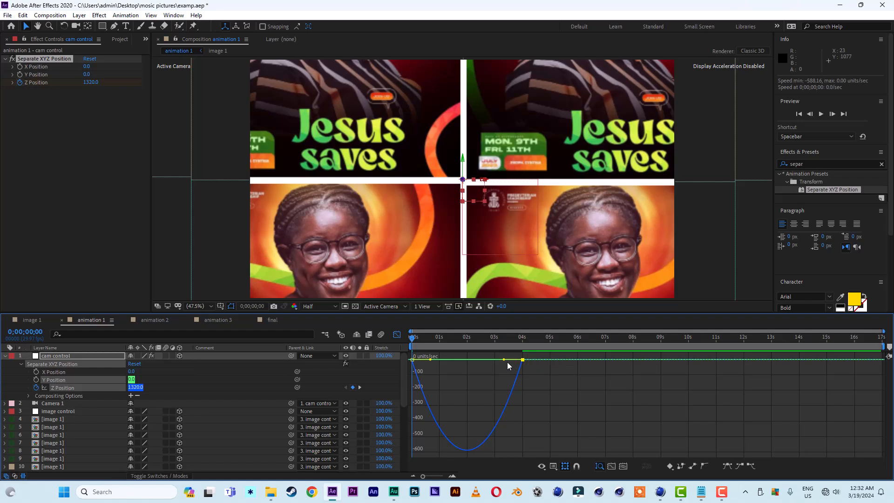
drag(505, 360, 450, 361)
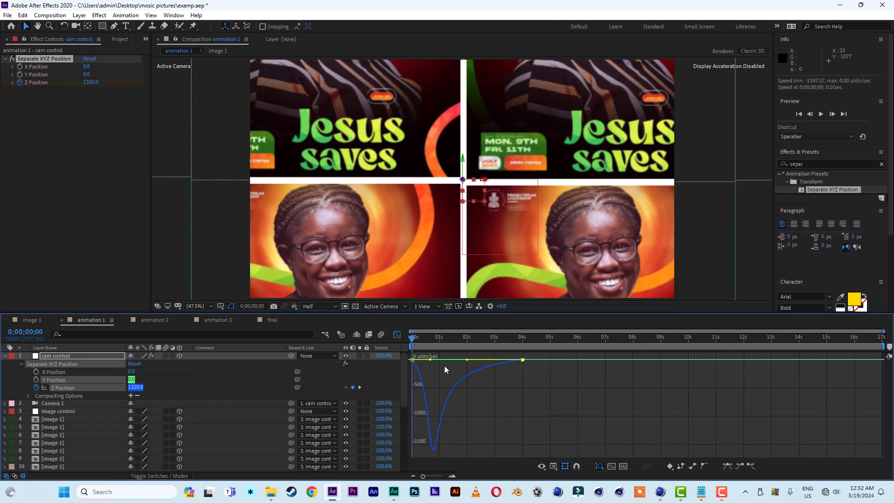
click(395, 335)
Preview the camera push-in animation from the start of the timeline.
key(space)
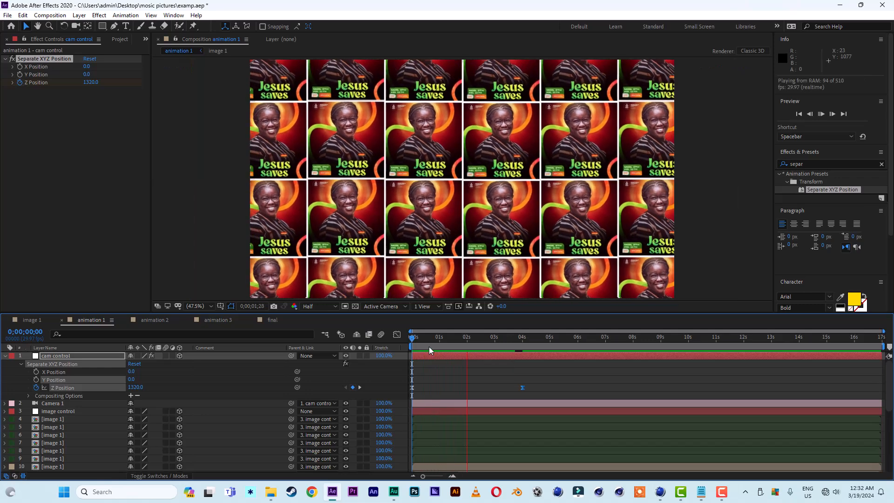
key(space)
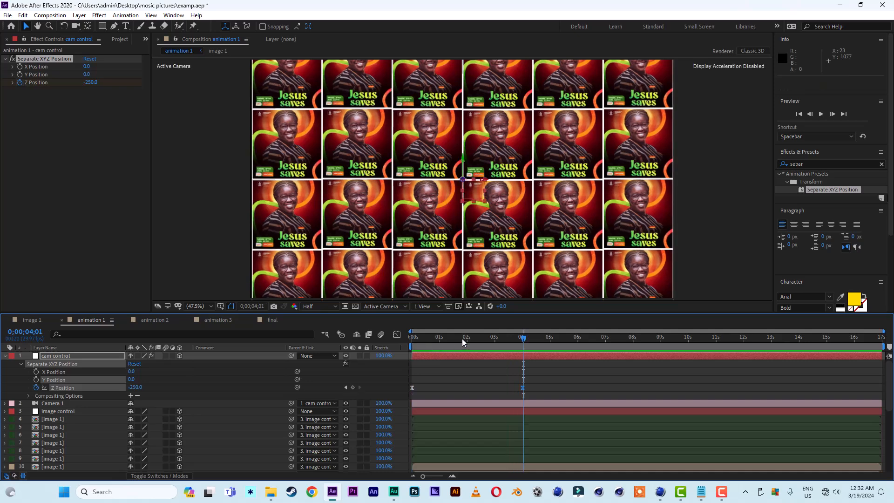
key(Home)
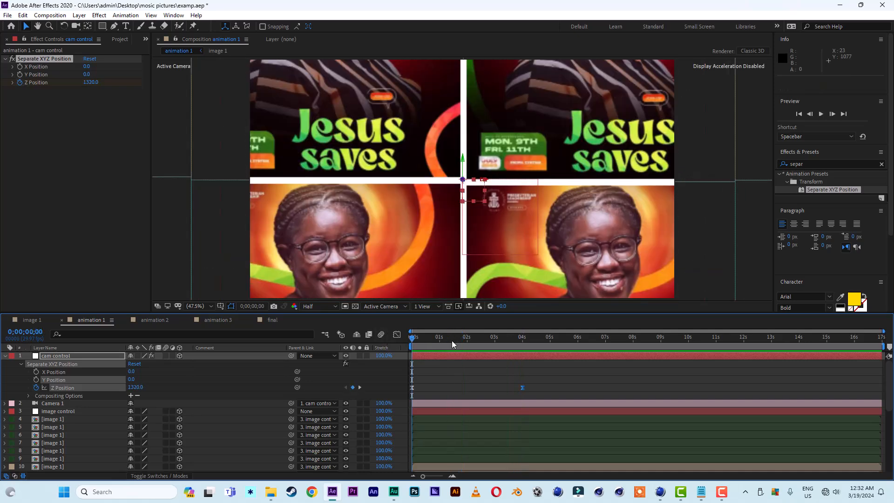
drag(452, 340, 485, 342)
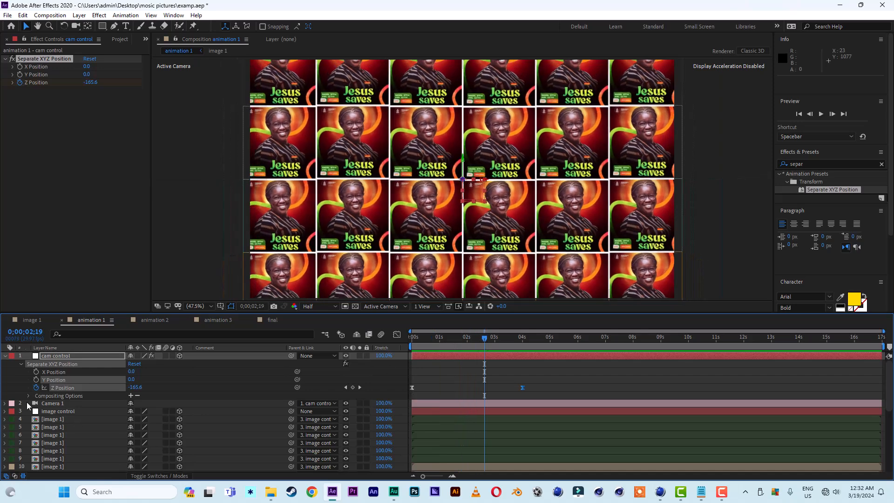
Select several flyer layers in the grid and add Position keyframes for them at 4 seconds.
mouse_move(890, 402)
mouse_down()
mouse_move(890, 434)
mouse_move(889, 412)
mouse_up()
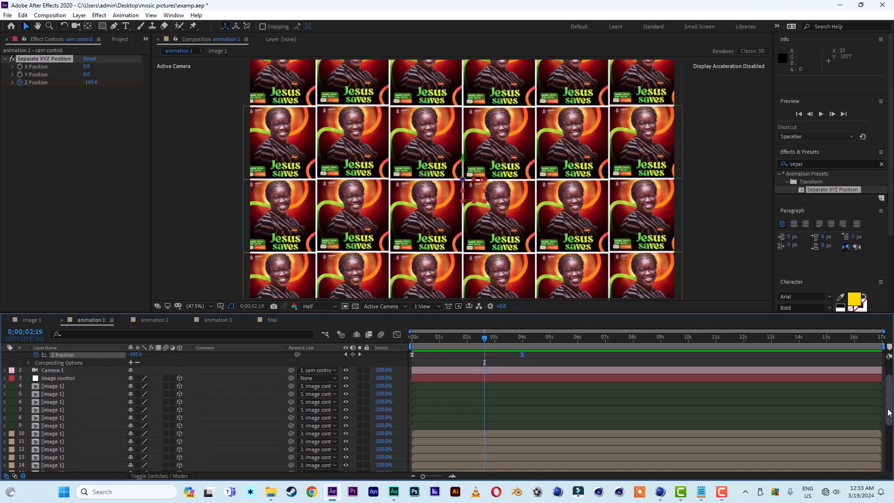
click(509, 222)
click(523, 337)
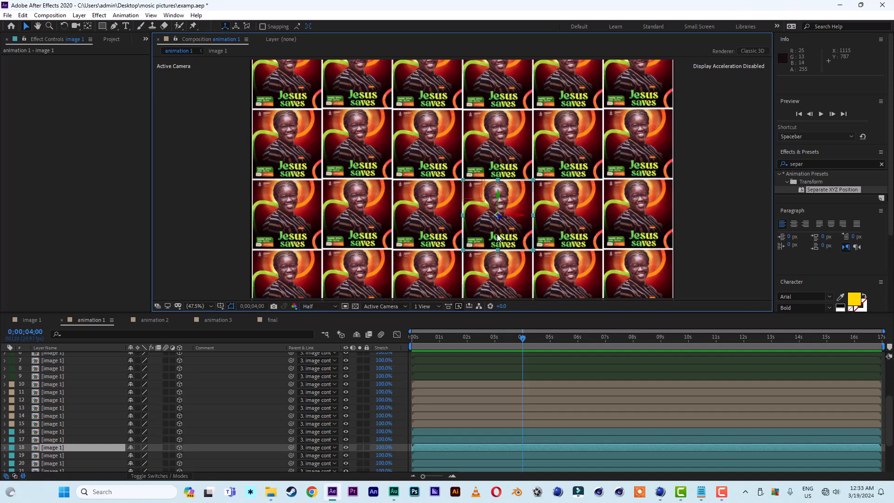
shift+click(572, 155)
shift+click(354, 173)
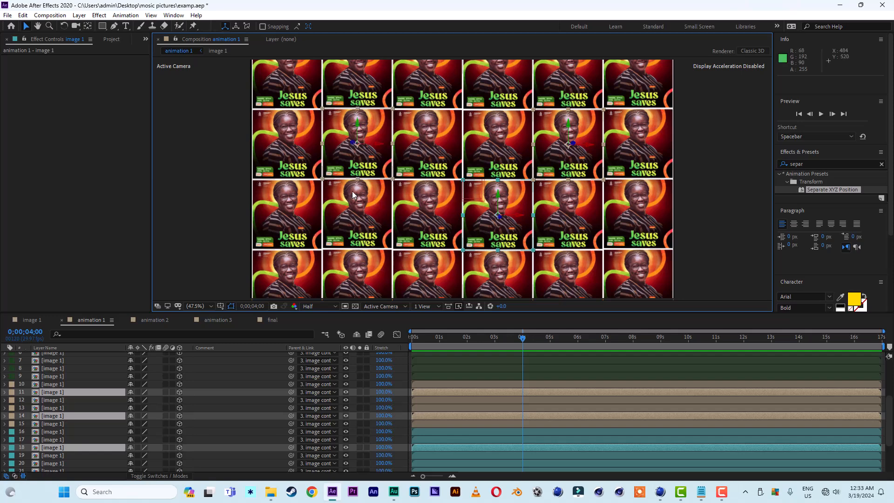
shift+click(301, 232)
shift+click(358, 272)
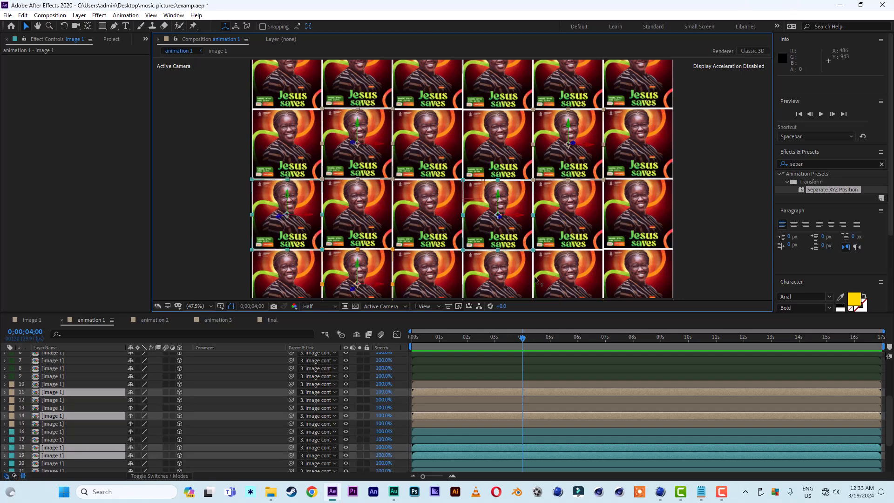
shift+click(502, 279)
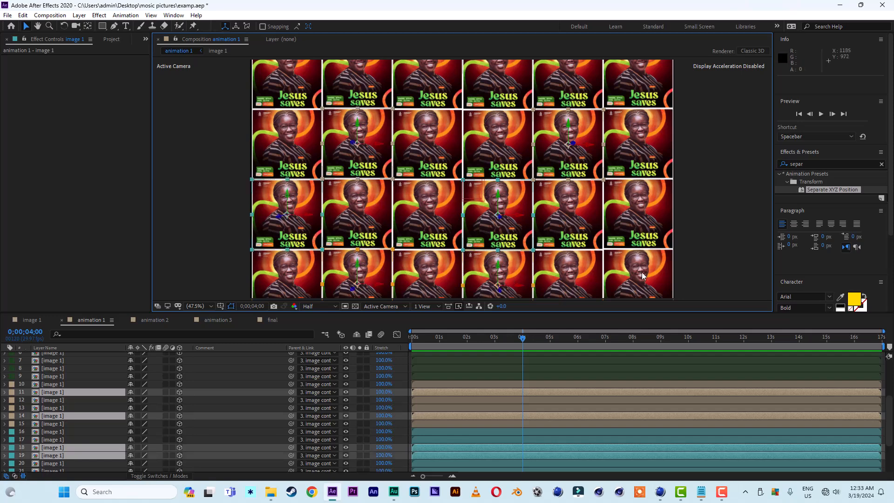
shift+click(440, 99)
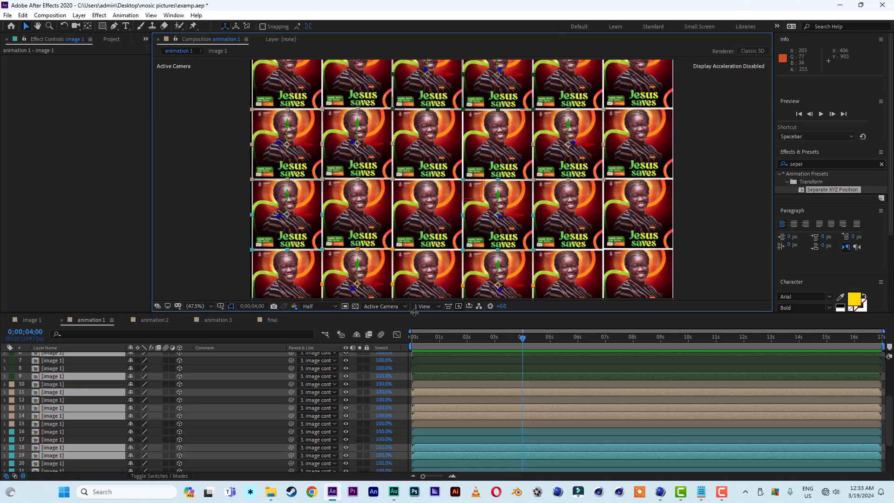
key(p)
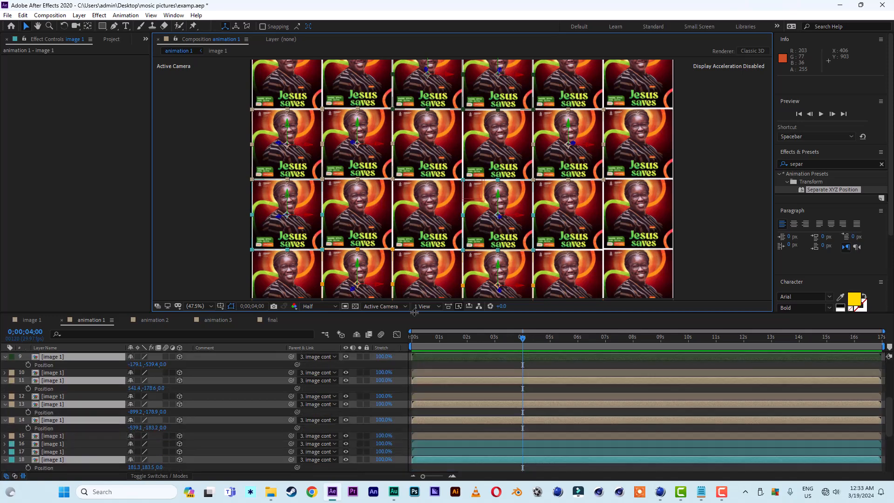
click(29, 389)
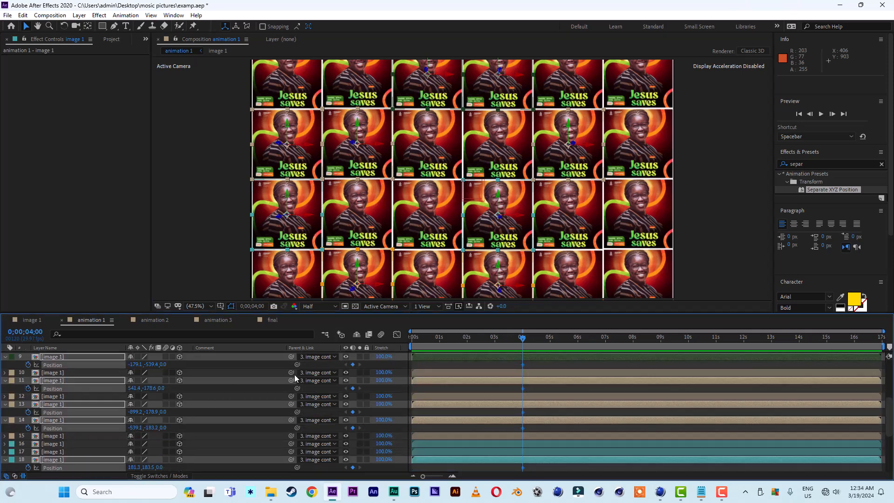
At 1 second, set the selected flyer layers' Z Position to -653.
click(440, 338)
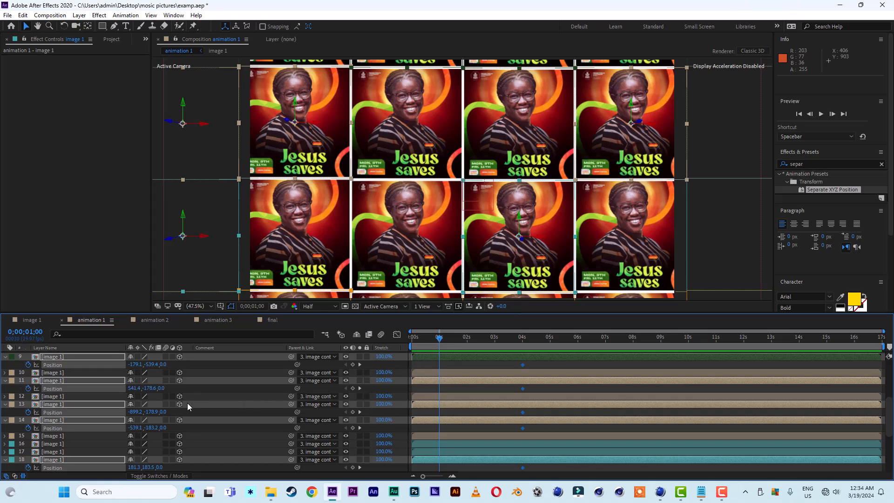
drag(172, 412, 29, 413)
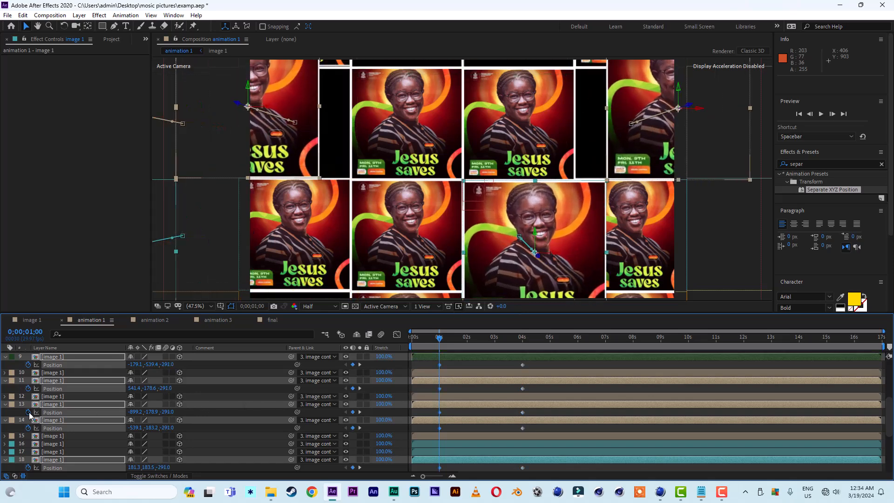
drag(170, 412, 1, 412)
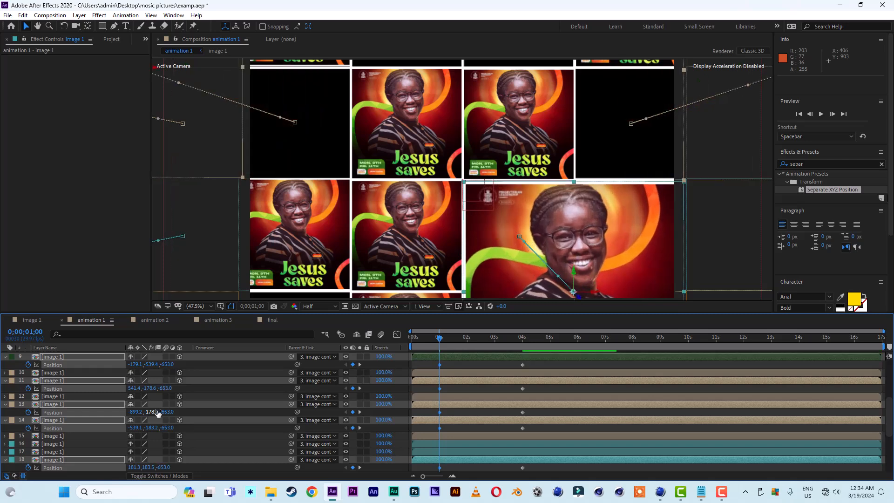
At 1 second, scrub the selected flyer layers' Z Position to -1209.
drag(173, 412, 1, 412)
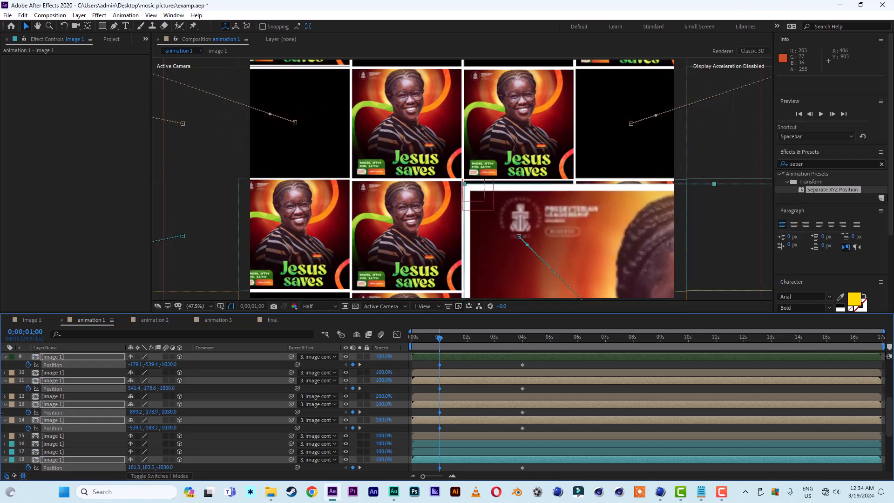
drag(172, 413, 150, 416)
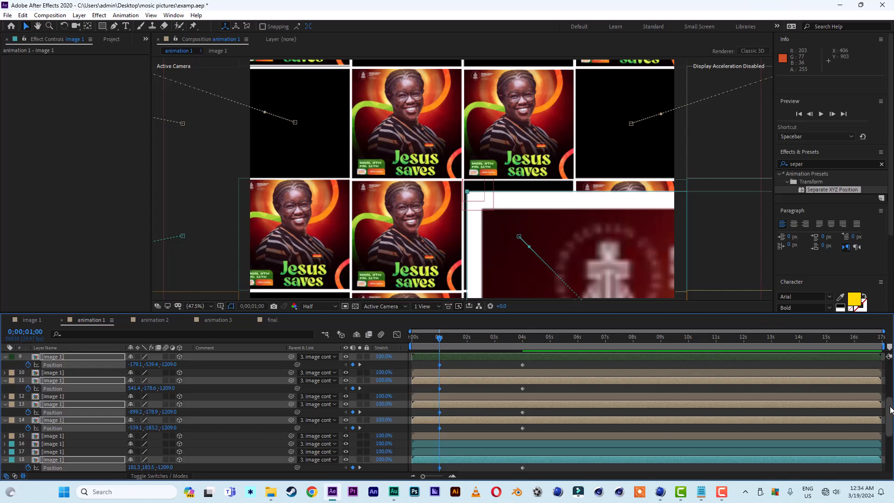
Select the flyers' Position keyframes and apply Easy Ease to them.
scroll(535, 410, down, 5)
drag(532, 452, 436, 437)
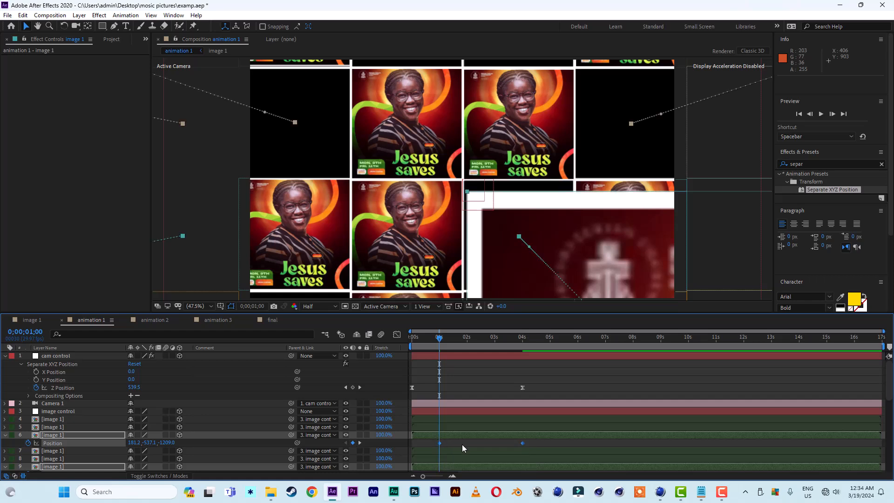
right_click(523, 443)
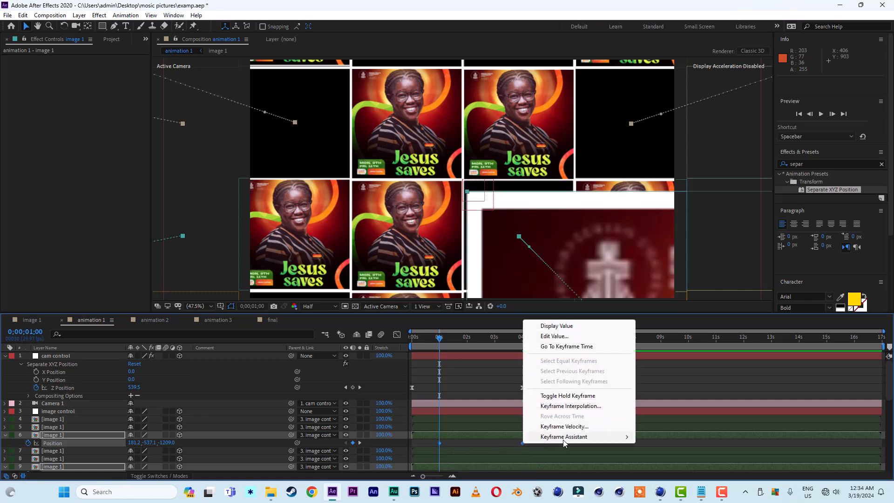
mouse_move(567, 440)
click(666, 375)
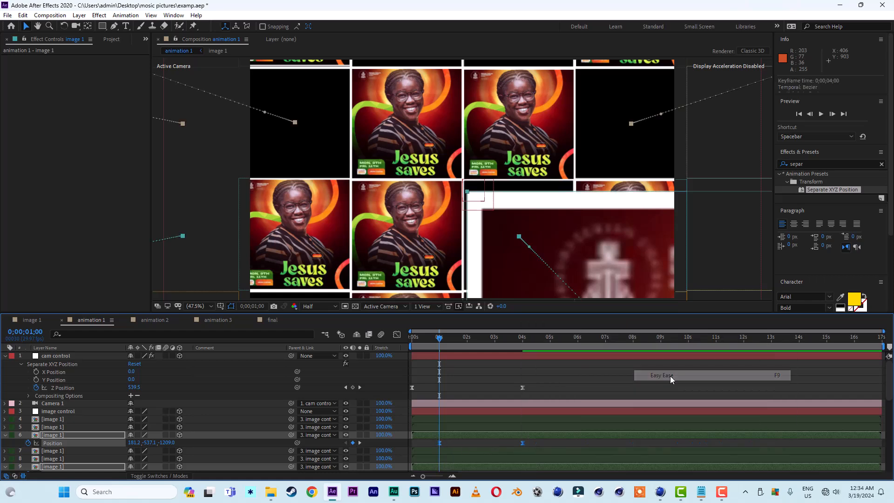
Preview the animation from the start of the timeline.
click(421, 336)
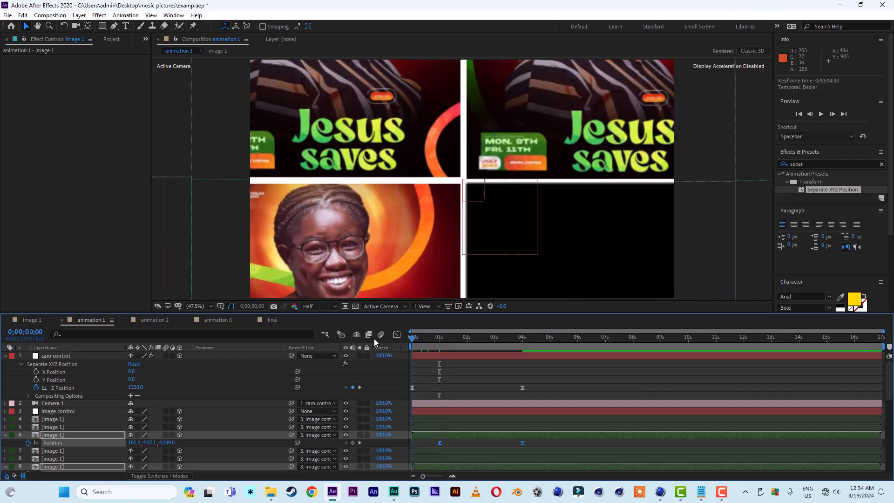
key(Home)
key(space)
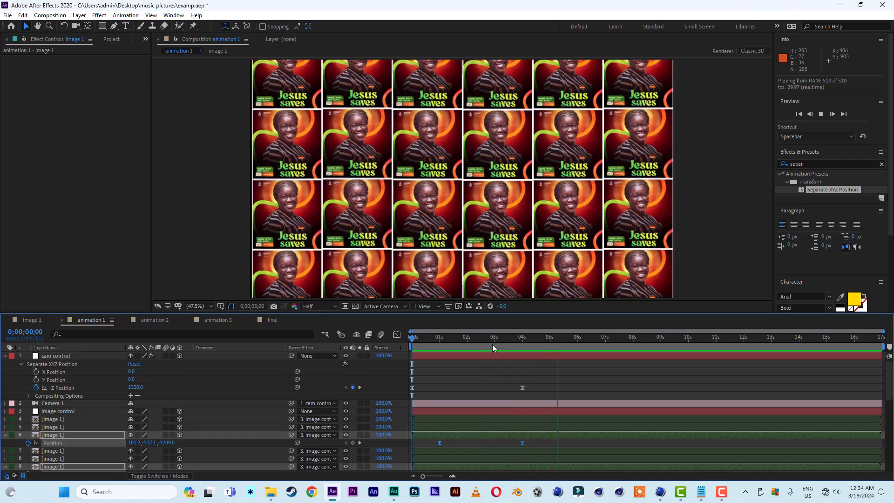
Slide flyer layers 9, 13 and 14 along the timeline to stagger when their depth animations start.
drag(493, 345, 485, 345)
drag(887, 396, 892, 422)
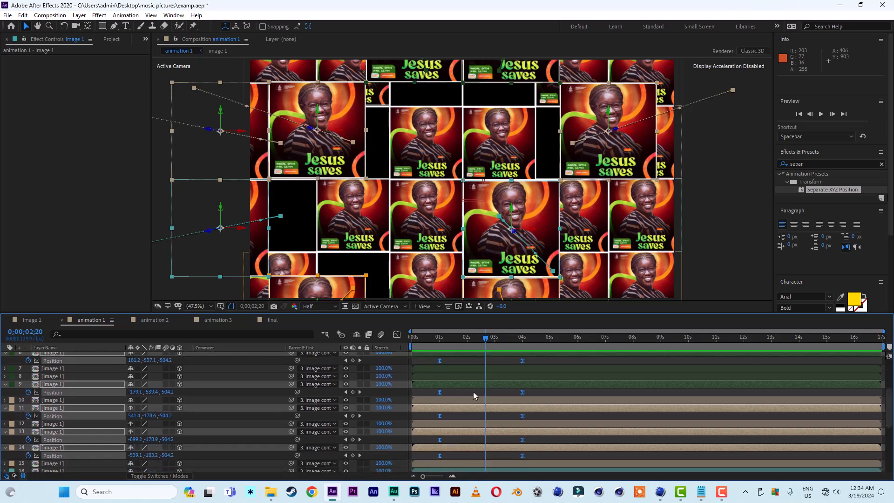
click(458, 390)
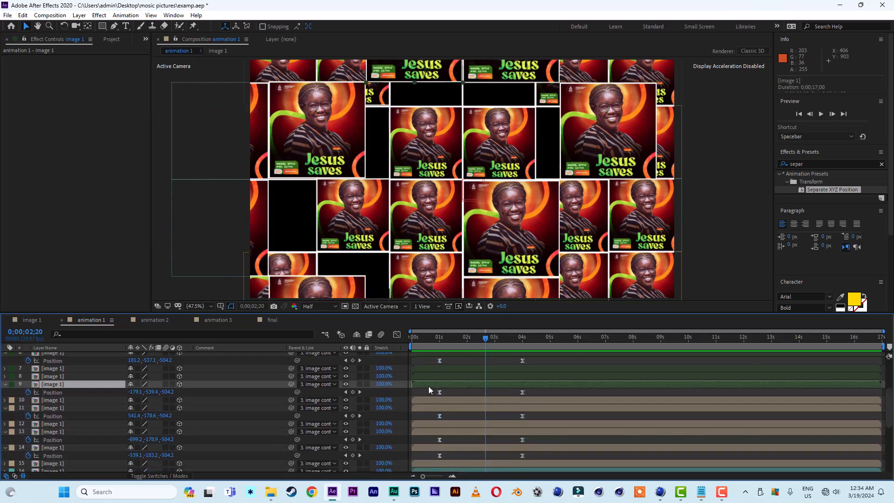
drag(429, 387, 453, 387)
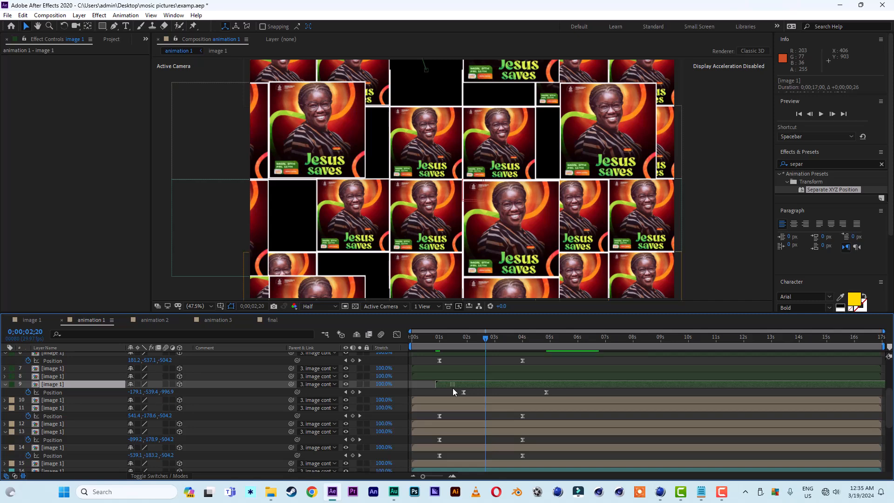
mouse_move(460, 434)
mouse_down()
mouse_move(507, 440)
mouse_move(457, 448)
mouse_up()
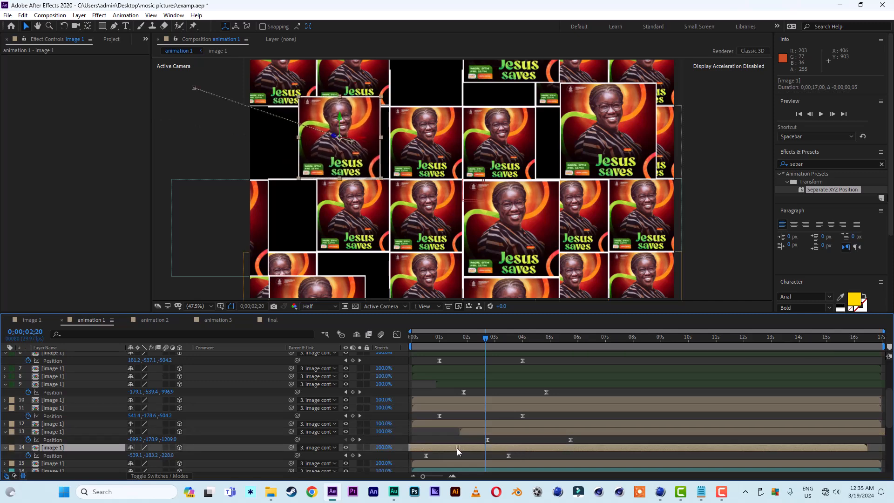
Slide flyer layers 18, 19, 24 and 26 along the timeline to further stagger their timing.
scroll(566, 440, down, 3)
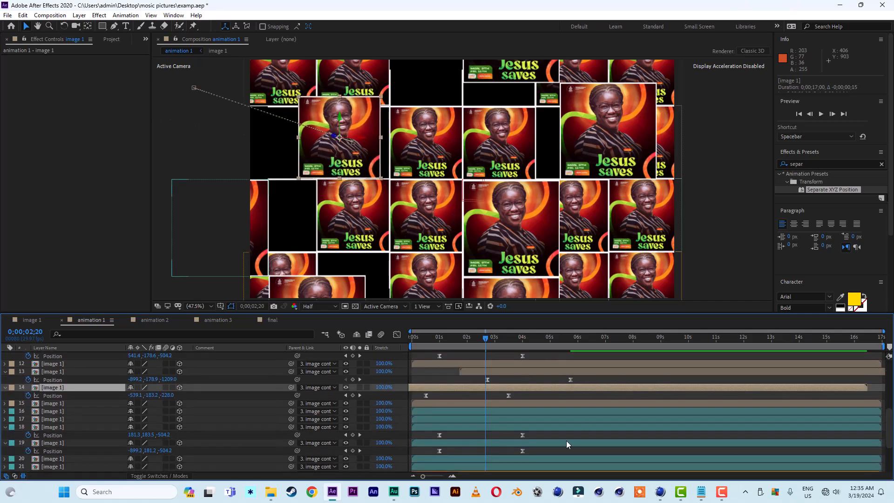
drag(450, 427, 535, 421)
scroll(547, 450, down, 5)
drag(501, 445, 512, 446)
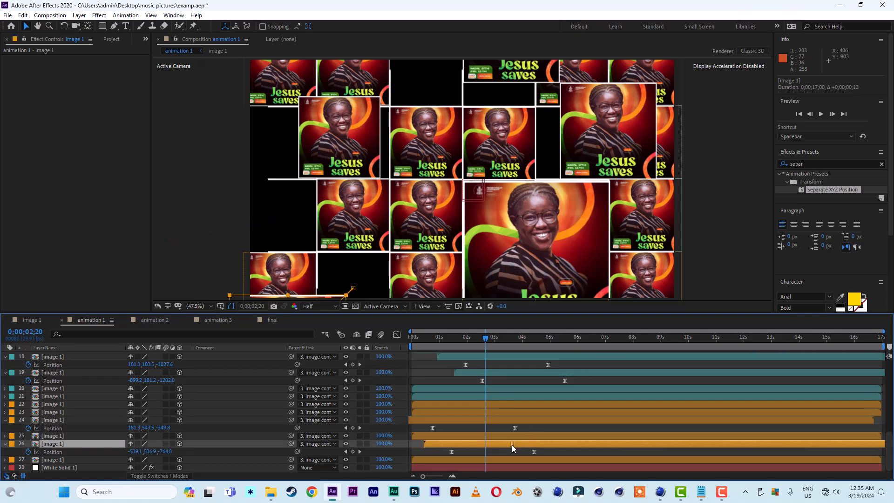
Slide flyer layer 6 slightly earlier along the timeline.
scroll(513, 445, up, 8)
scroll(504, 387, up, 2)
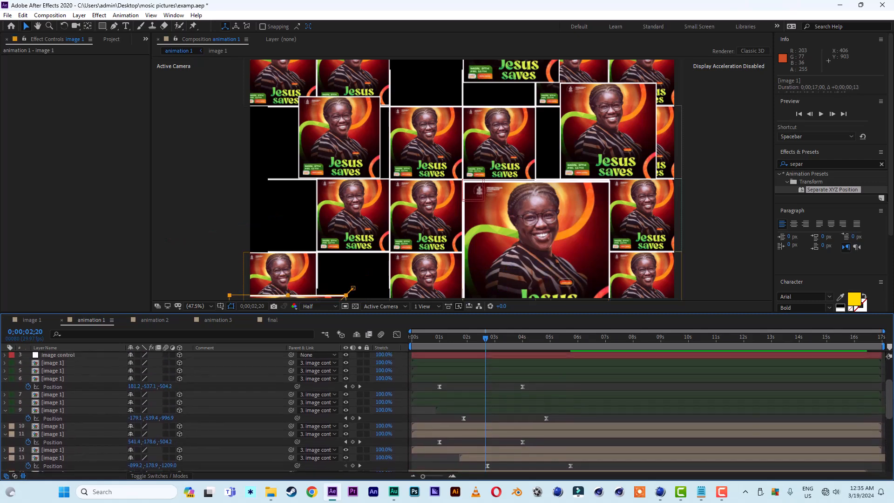
drag(501, 381, 495, 380)
Preview the staggered flyer animation.
key(space)
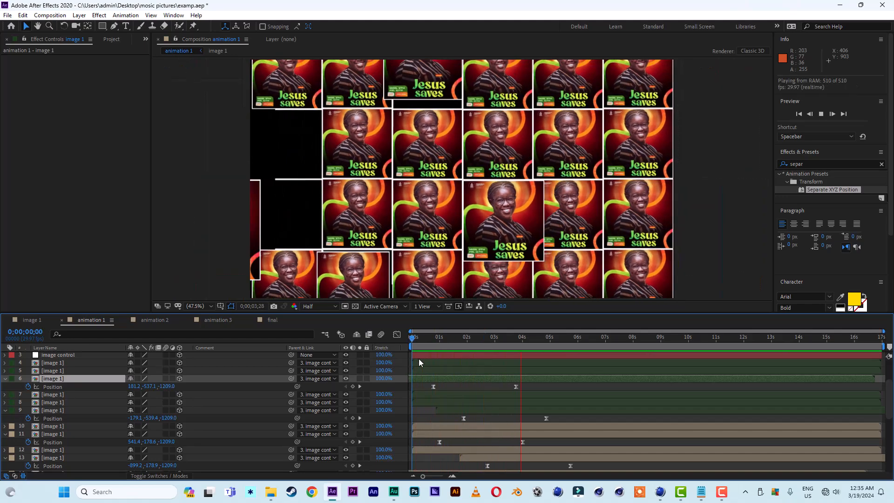
key(space)
key(space)
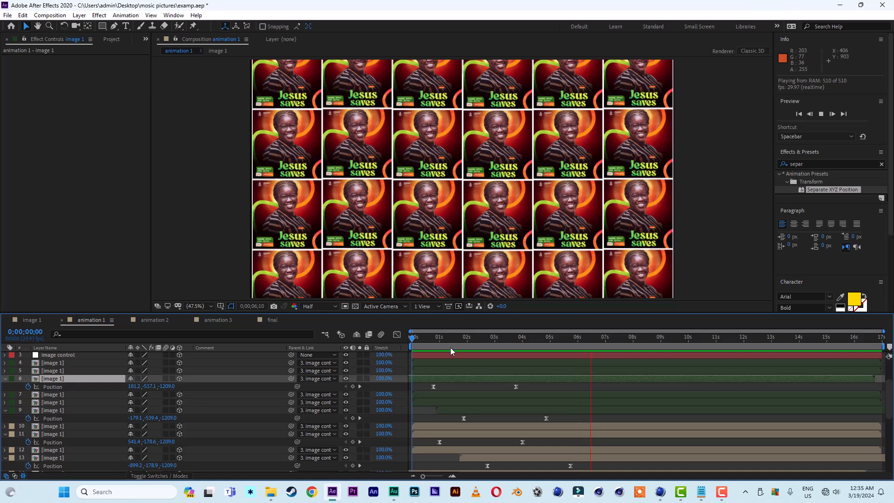
At 1:13, duplicate the White Solid 1 grid layer and select the copy.
drag(467, 334, 455, 354)
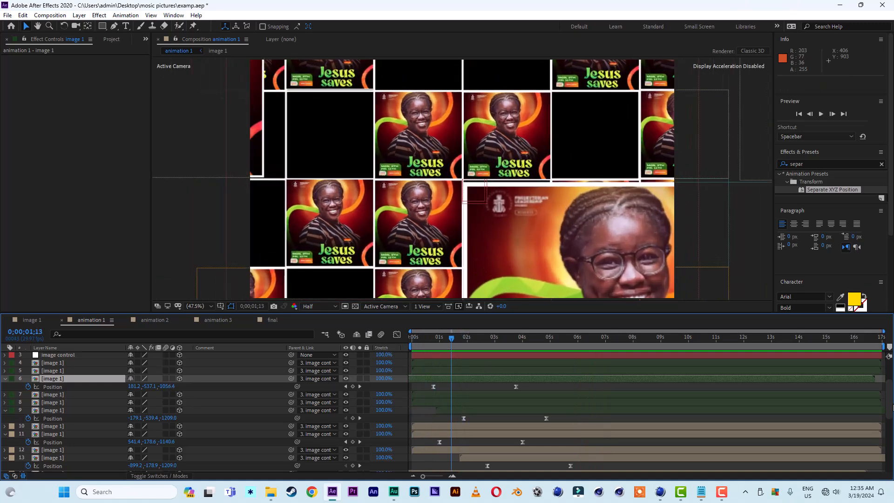
drag(889, 401, 890, 451)
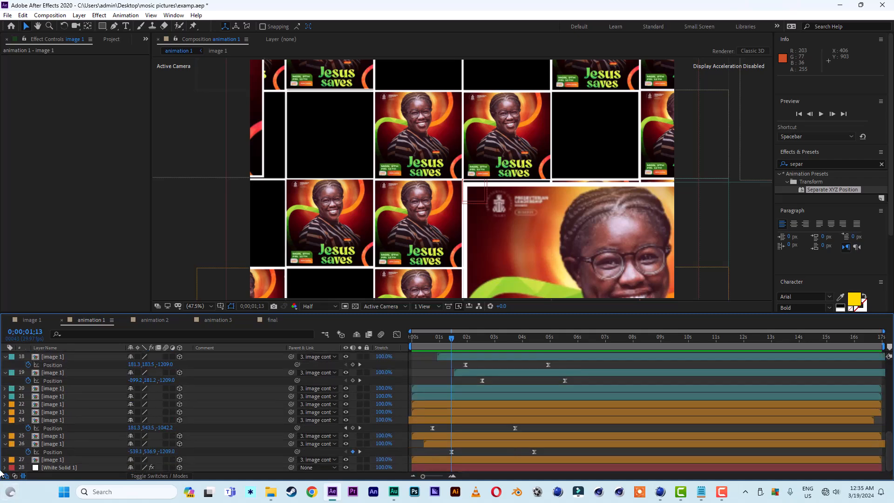
click(61, 468)
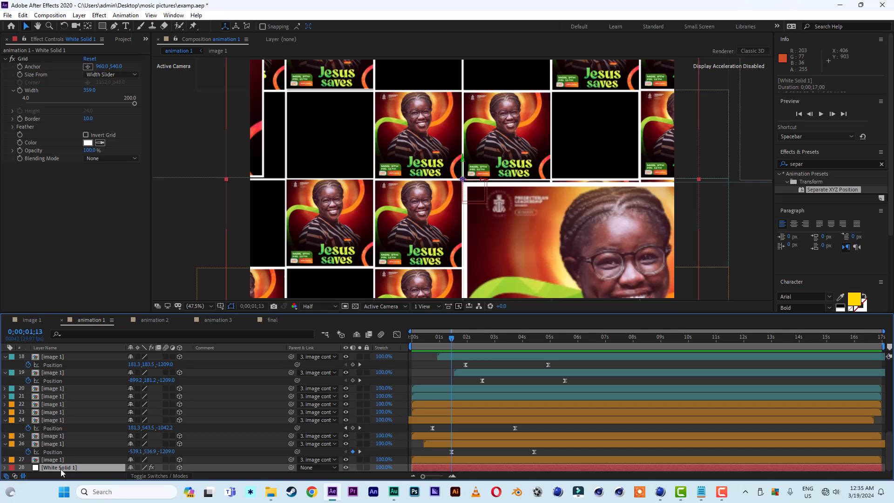
key(ctrl+d)
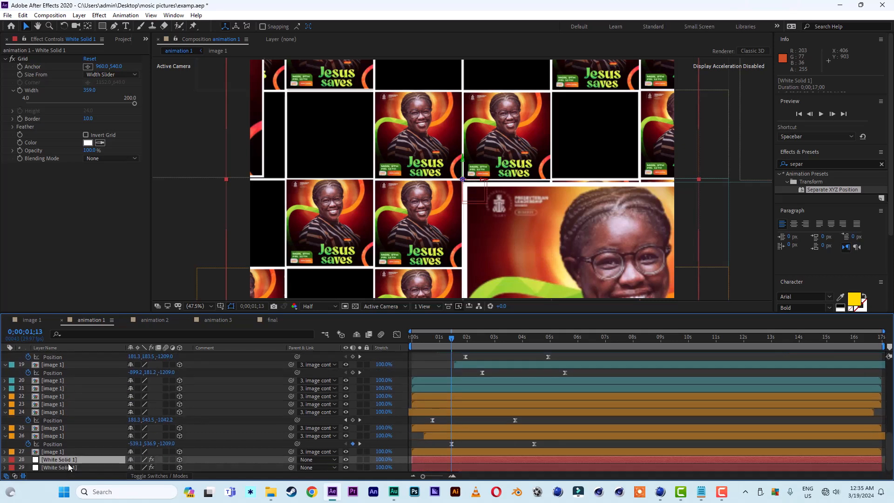
click(69, 468)
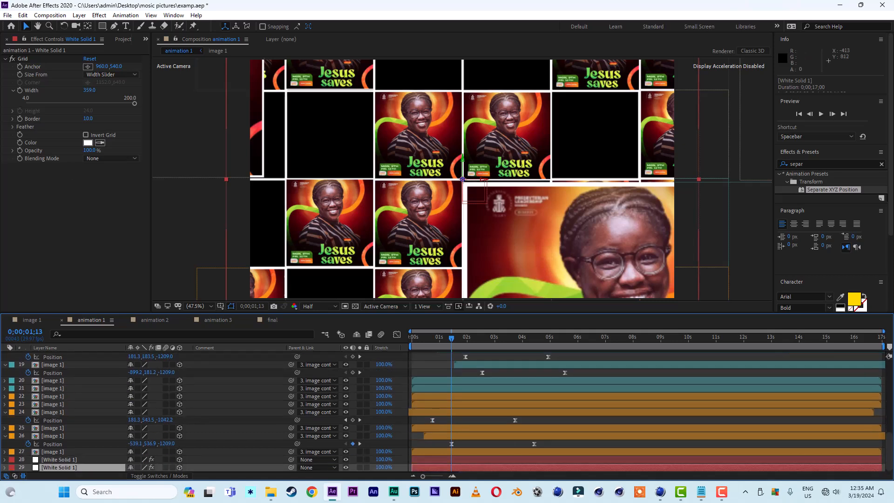
Set the duplicated solid's Grid width to 20 and border to 1.
click(92, 91)
text(20)
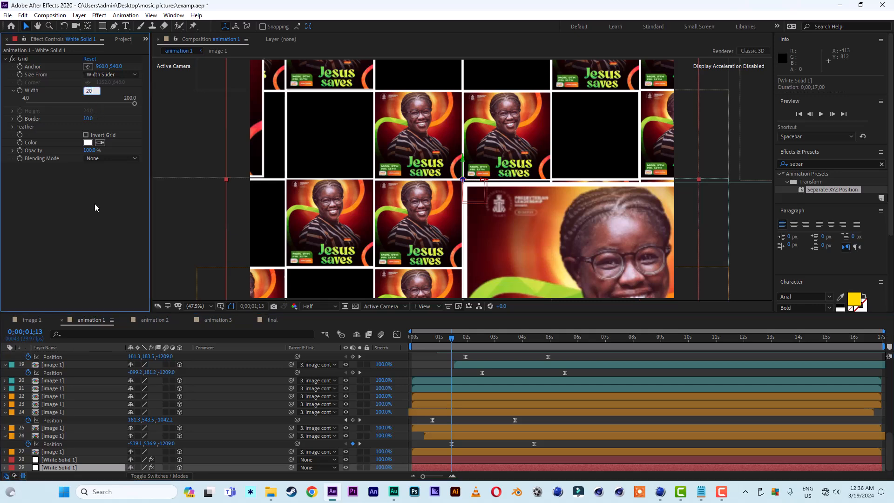
key(Return)
click(87, 119)
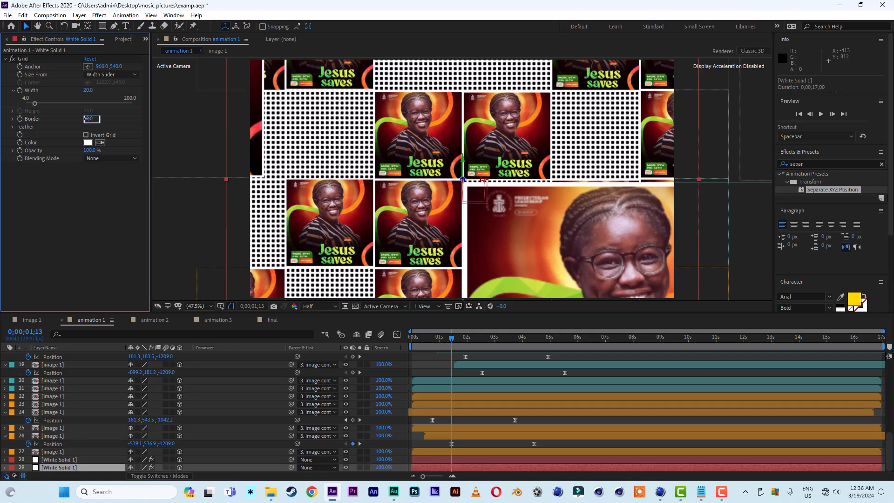
key(Return)
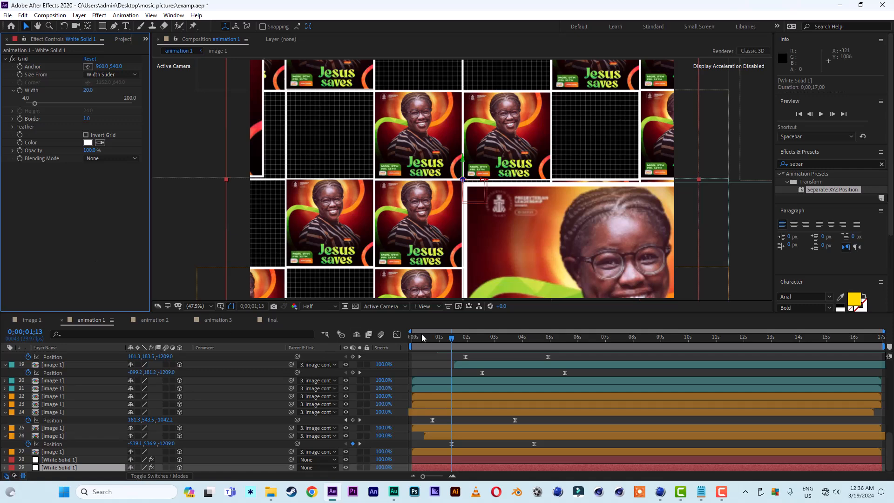
Preview the animation with the new fine grid background.
drag(439, 339, 367, 341)
key(space)
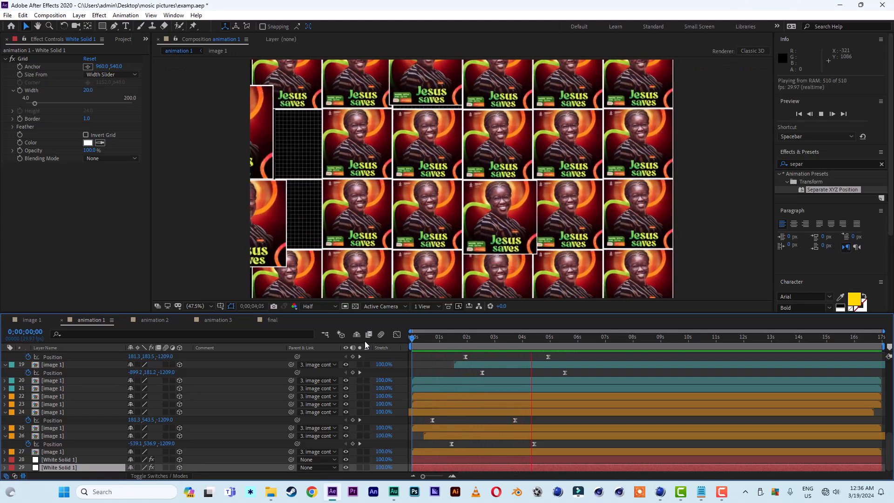
drag(491, 339, 440, 340)
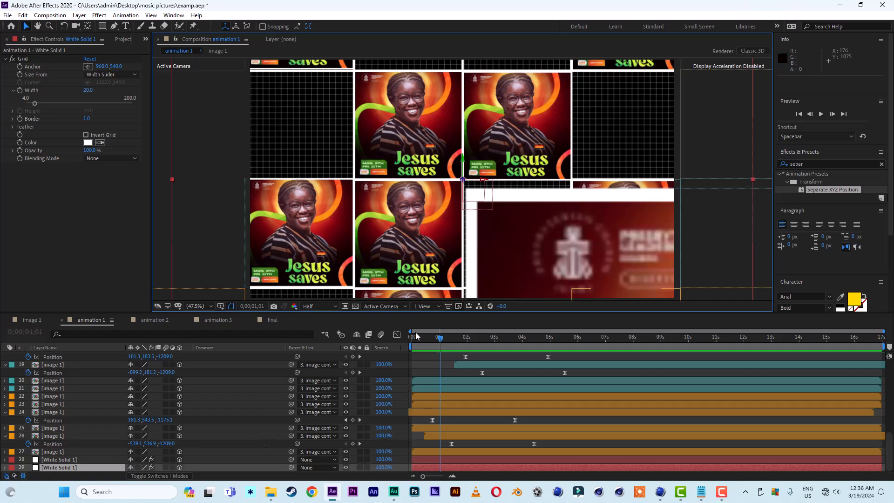
Select flyer layer 21 in the viewer and add a Position keyframe at 4:10.
click(407, 222)
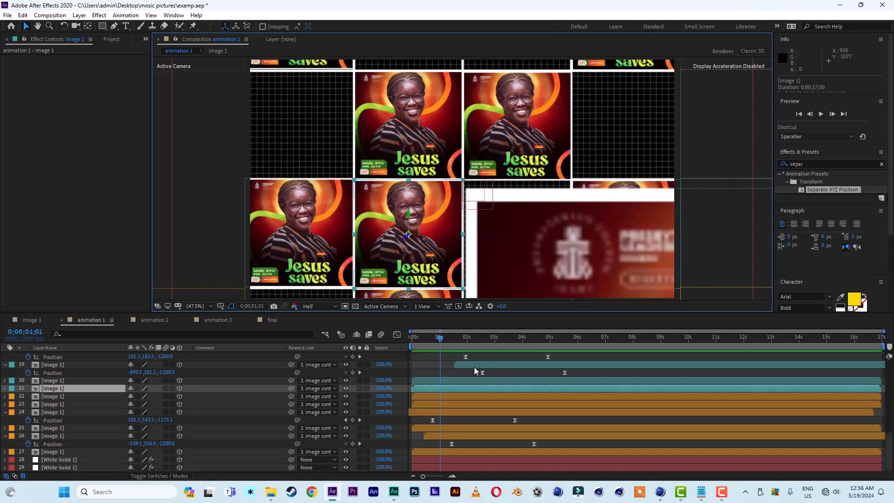
click(460, 337)
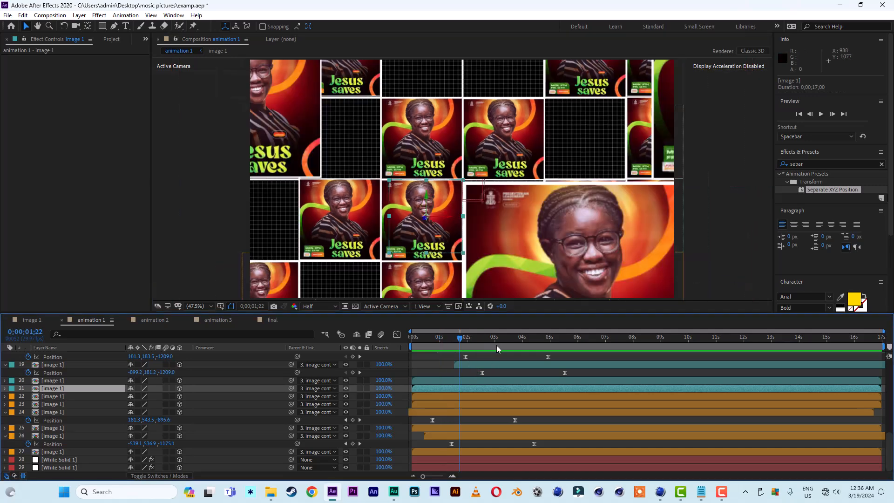
drag(496, 345, 532, 348)
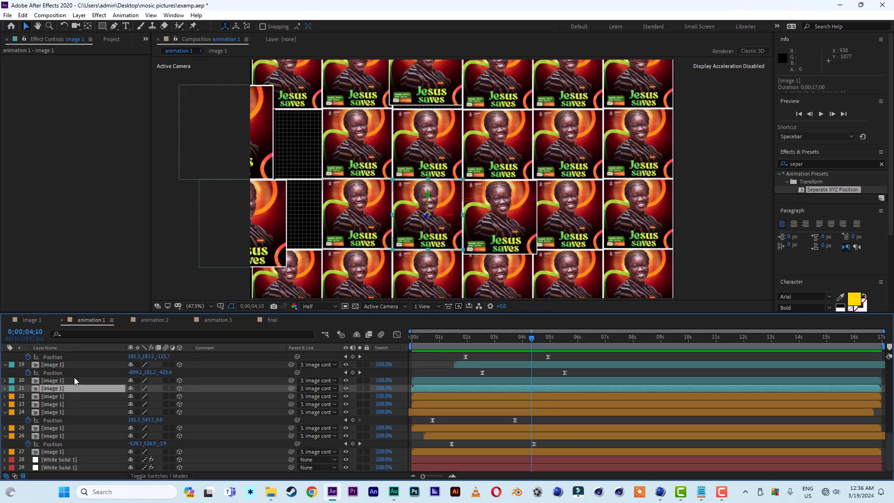
key(p)
click(29, 397)
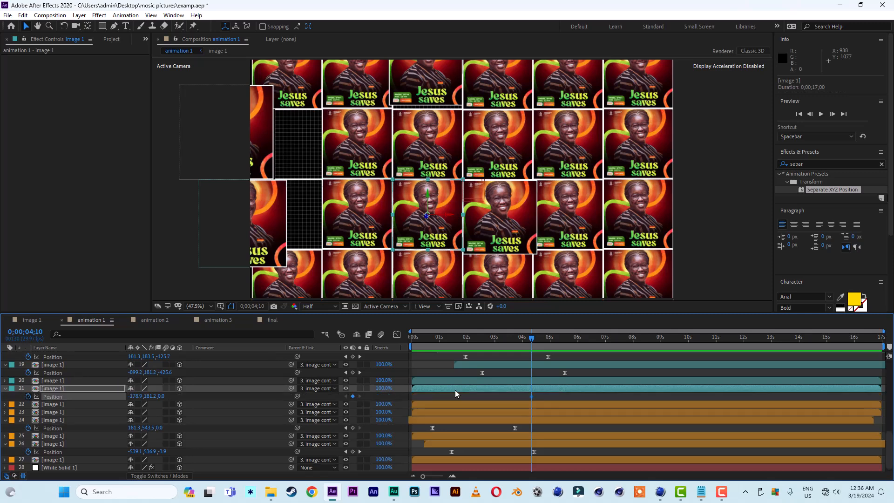
At 1:13, set flyer layer 21's Z Position to -1343.
drag(533, 337, 453, 343)
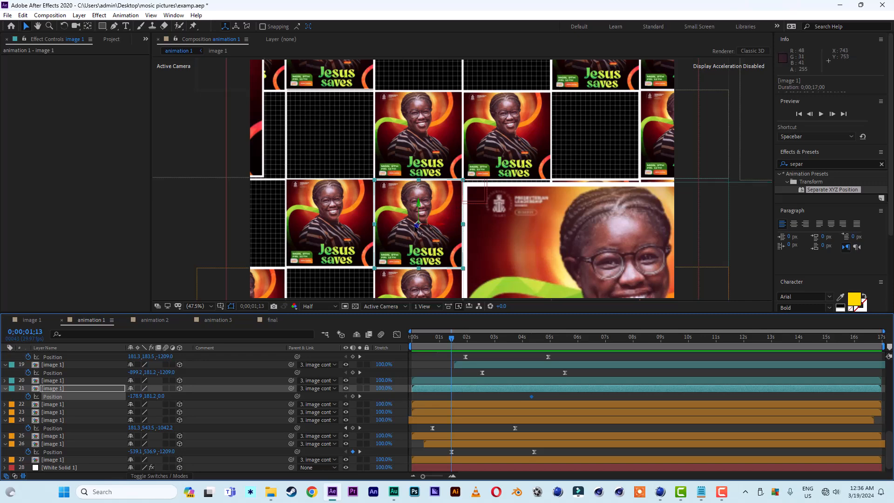
drag(162, 396, 63, 406)
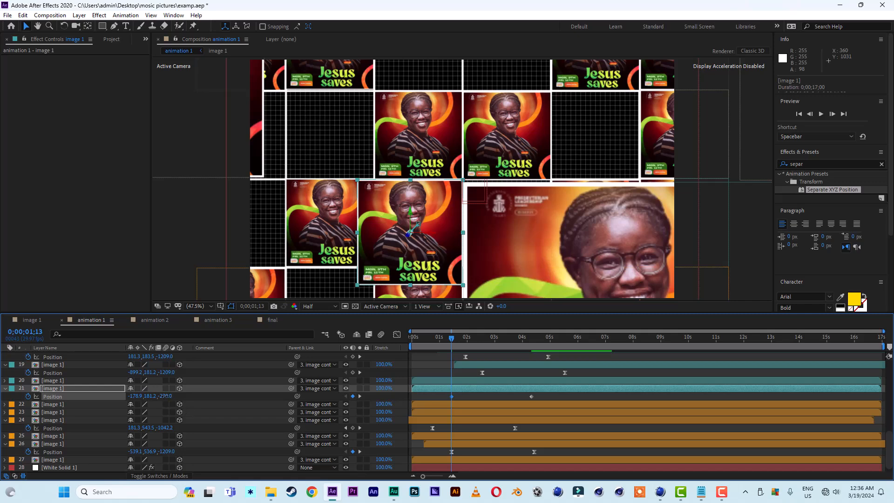
drag(165, 396, 144, 394)
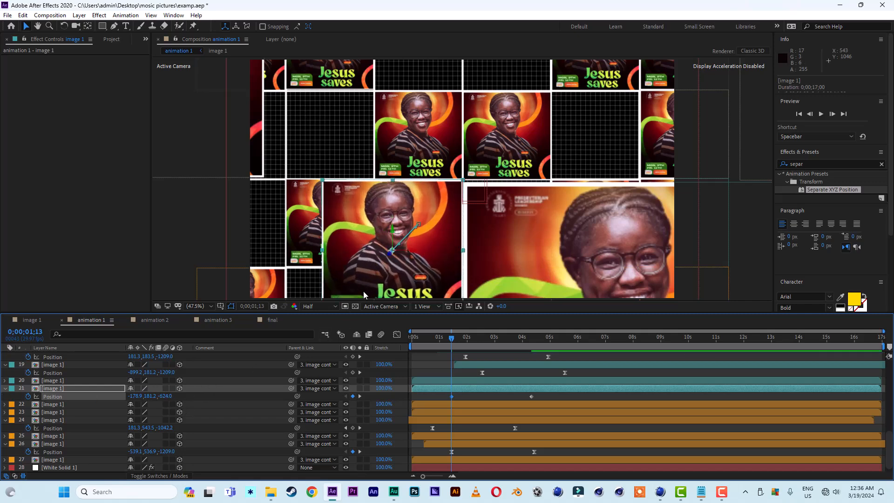
drag(167, 396, 117, 391)
key(ctrl+z)
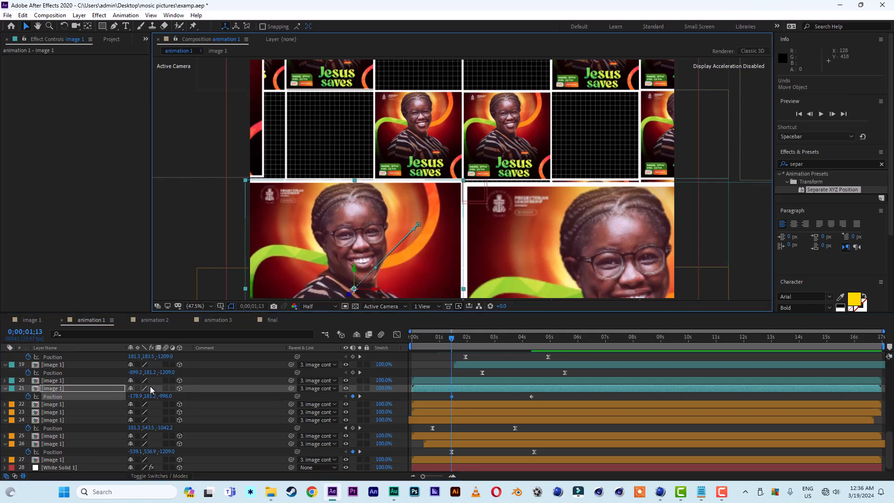
drag(171, 399, 2, 390)
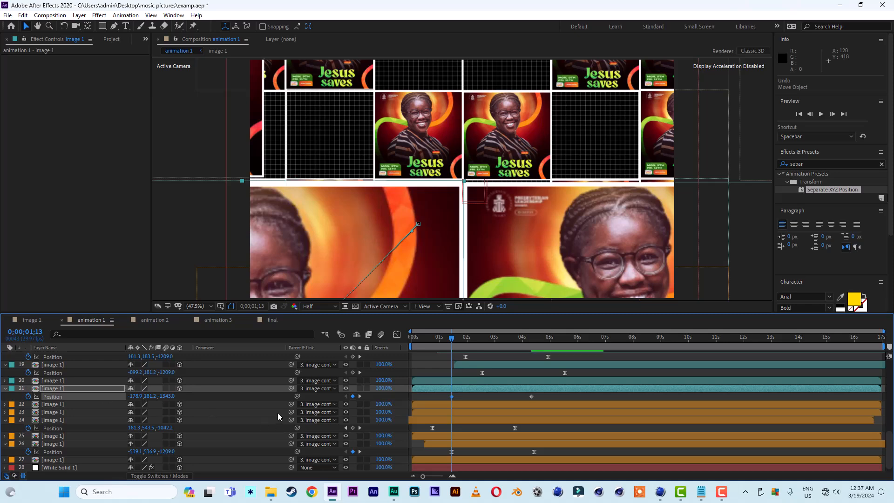
Apply Easy Ease to flyer layer 21's two Position keyframes.
drag(543, 395, 446, 398)
right_click(450, 398)
mouse_move(478, 396)
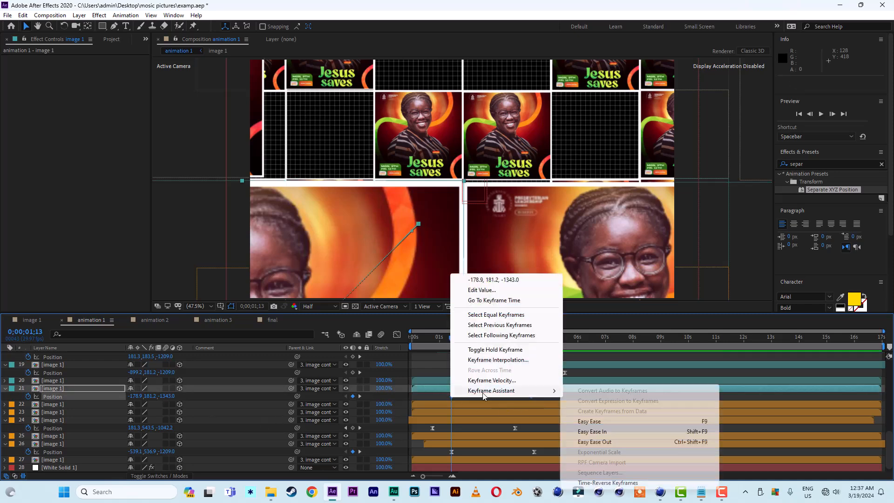
click(599, 422)
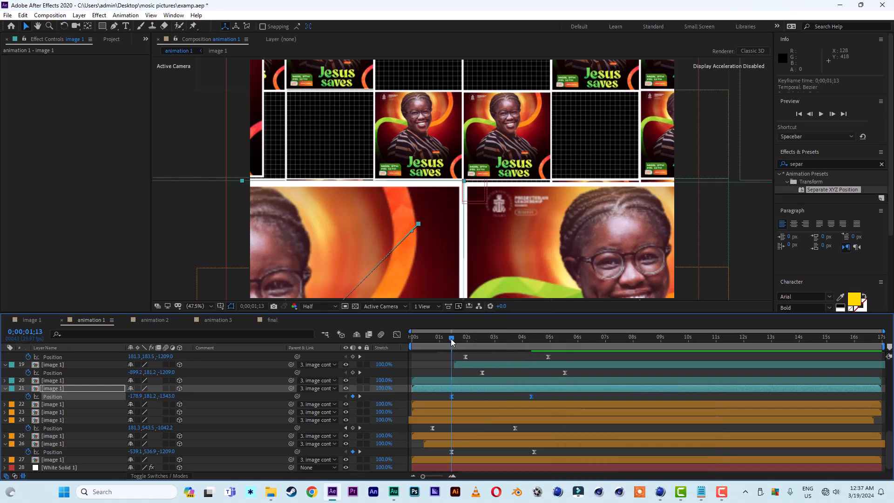
Slide flyer layer 21 later in time and, at its first keyframe, move the flyer to X -538.9, Y 78.0.
drag(452, 342, 478, 342)
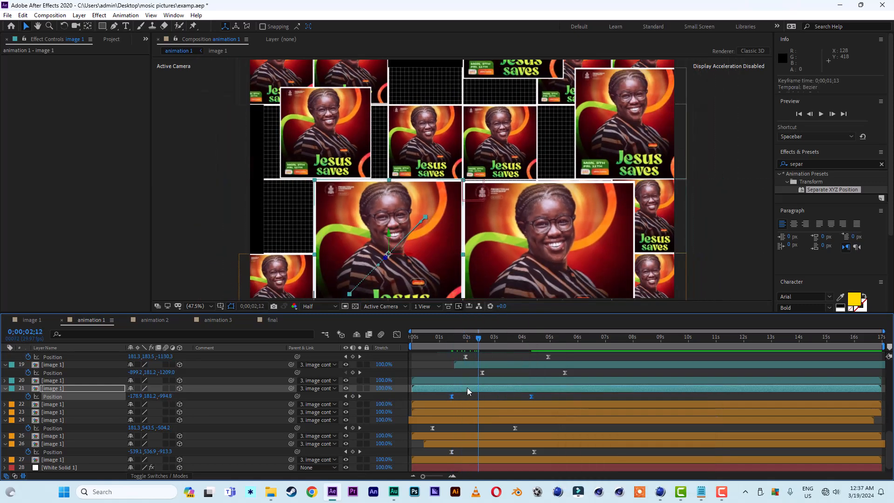
drag(468, 387, 499, 393)
key(k)
key(k)
click(483, 397)
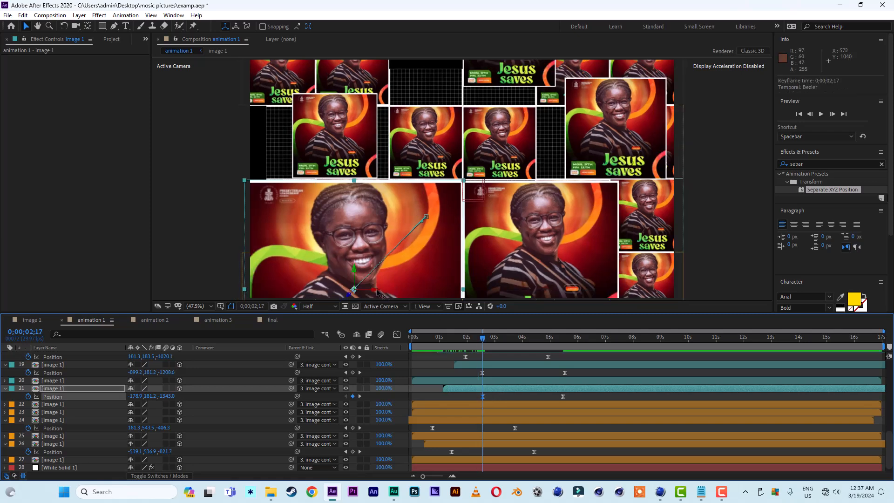
drag(377, 292, 331, 244)
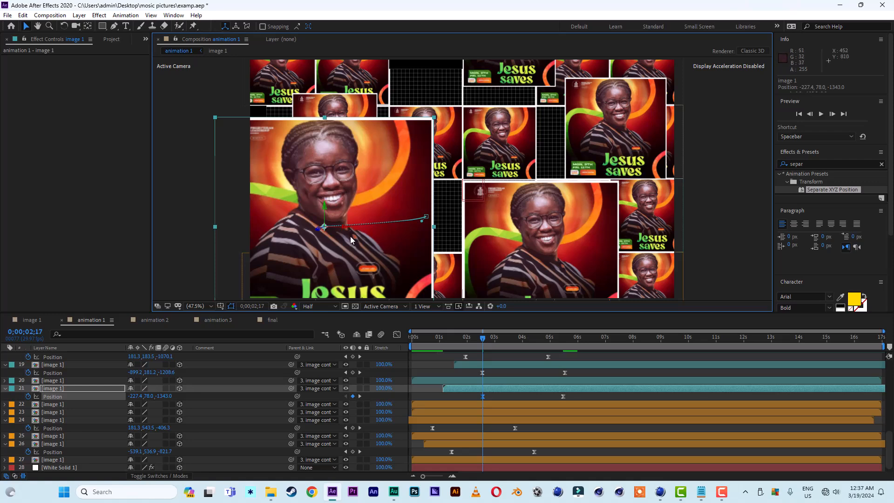
drag(347, 229, 278, 231)
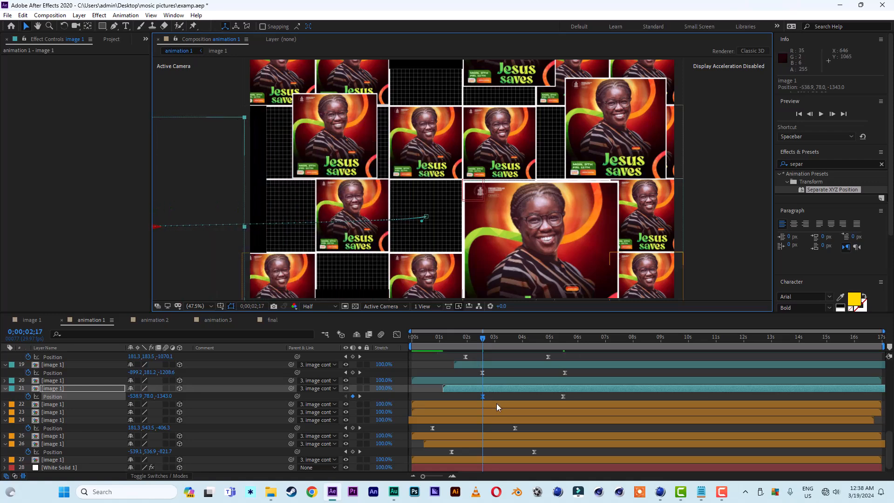
Move layer 21's first Position keyframe to 2:12 and preview the animation from the start.
drag(482, 397, 477, 395)
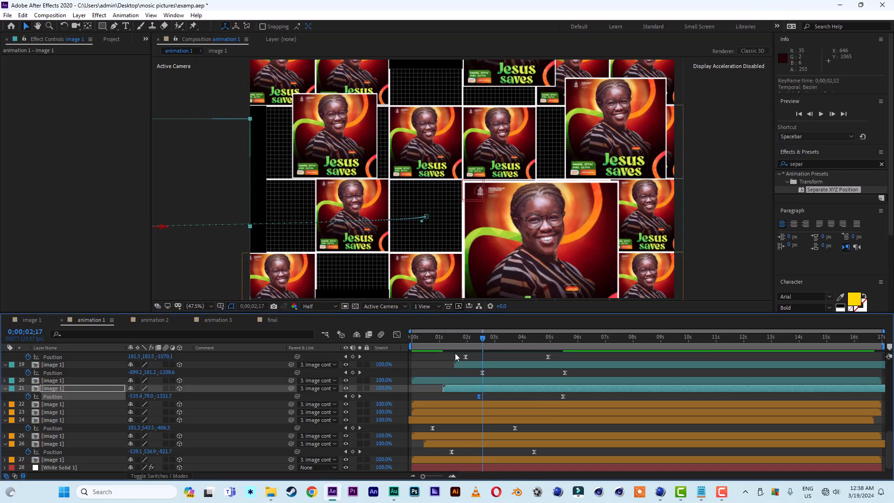
key(Home)
key(space)
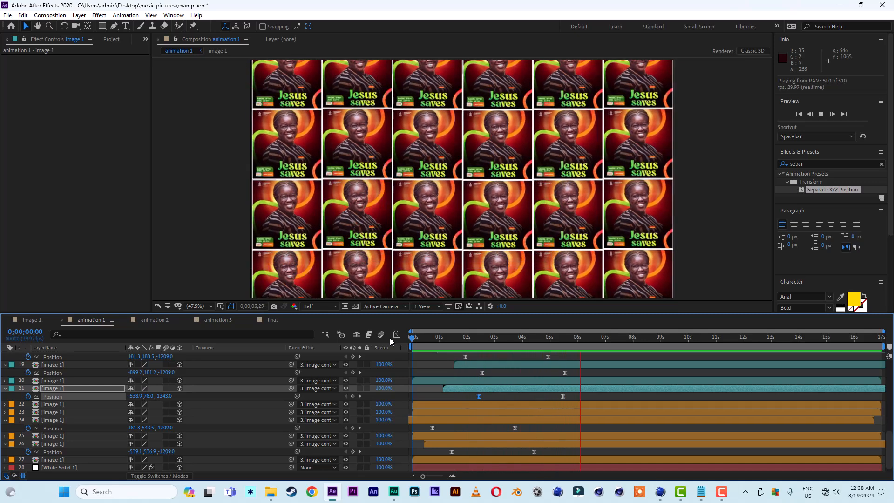
key(space)
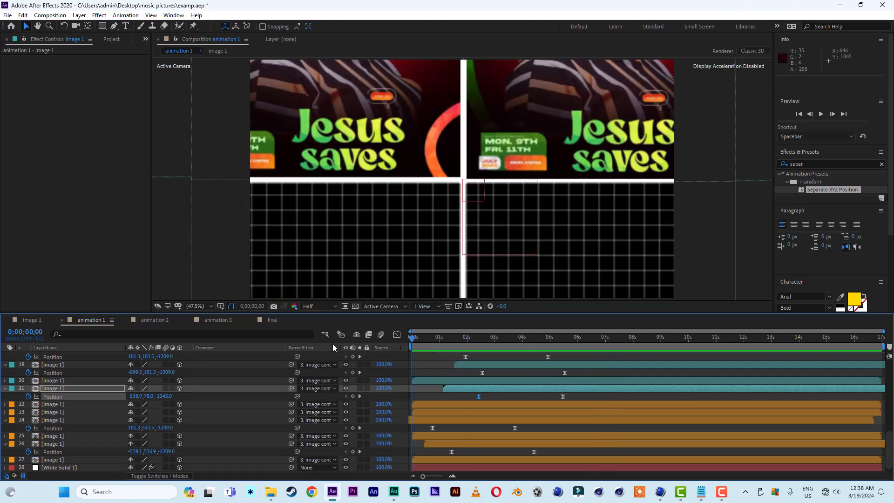
key(space)
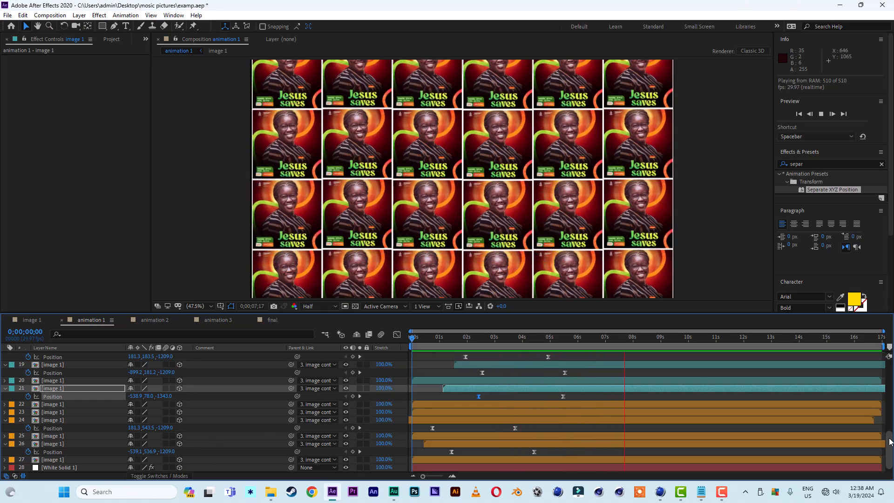
Collapse the open layer properties and replace flyer layer 5's source with the image 2 composition.
drag(890, 451, 891, 375)
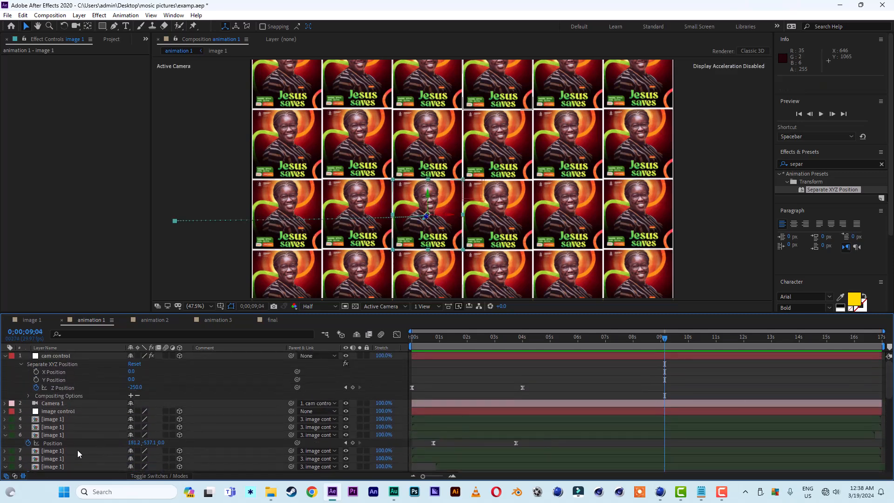
click(5, 435)
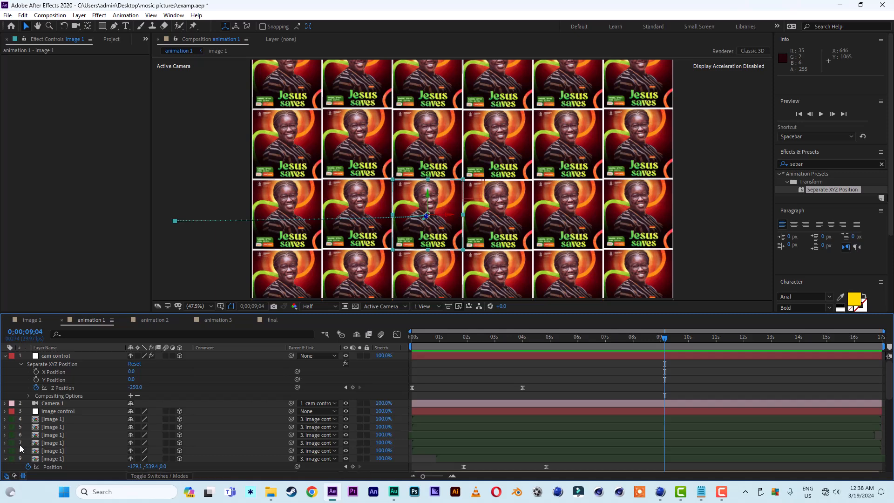
click(5, 459)
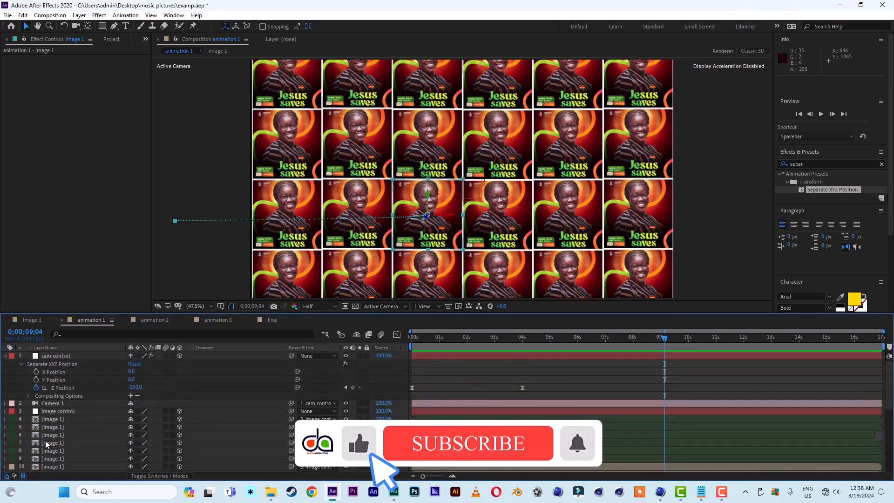
click(111, 39)
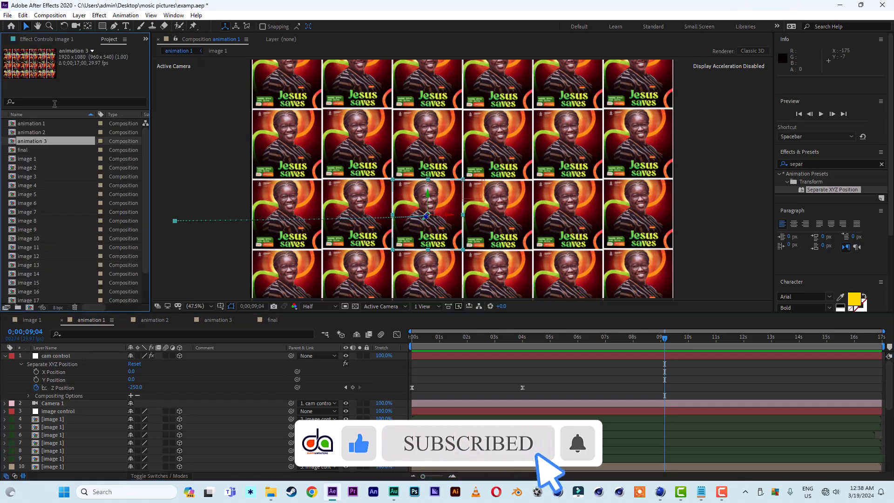
click(32, 141)
drag(146, 164, 146, 189)
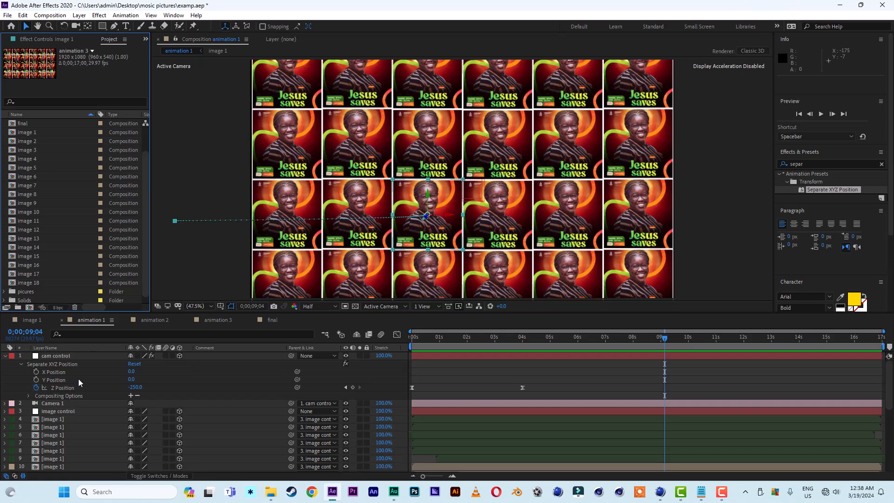
click(55, 418)
scroll(77, 413, down, 2)
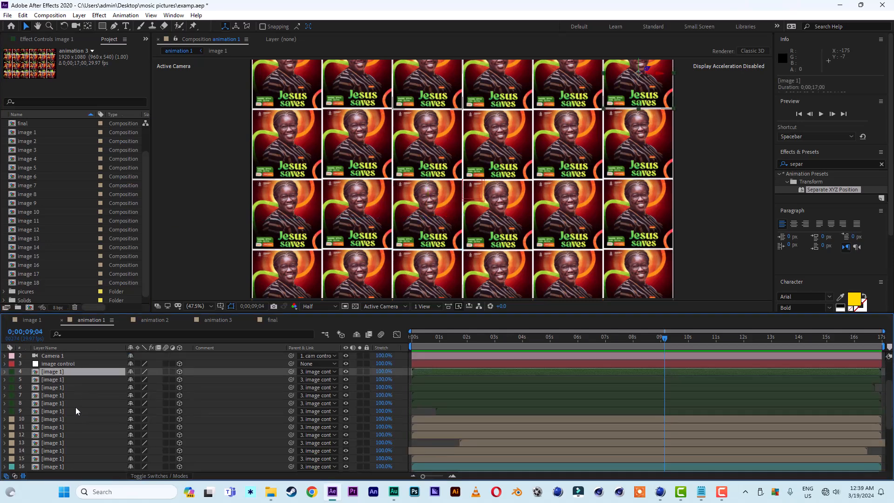
click(52, 380)
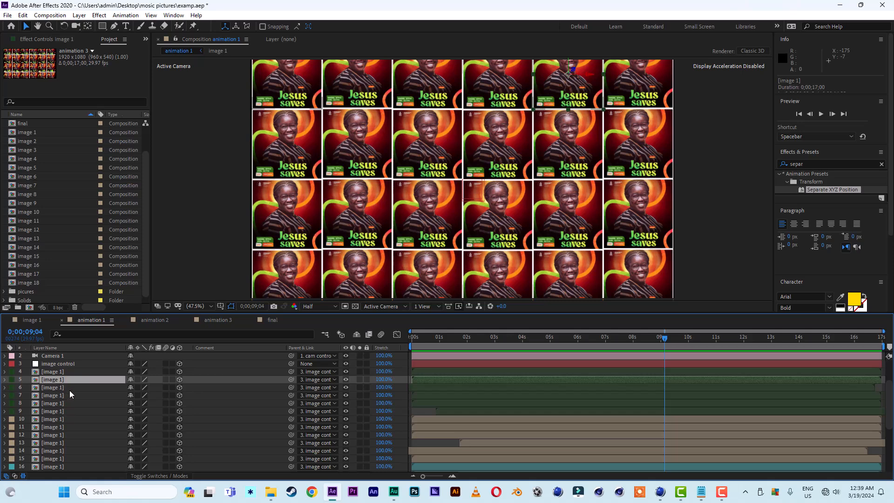
drag(33, 141, 61, 384)
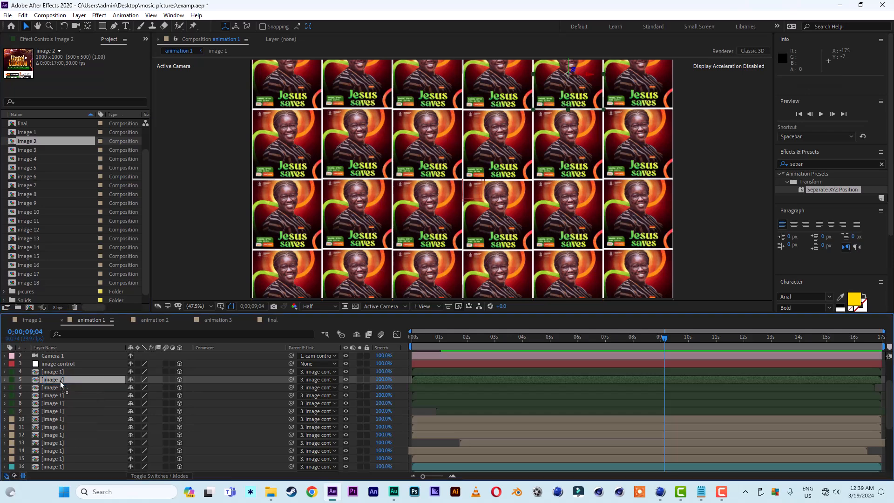
Replace the sources of the following flyer layers with the image 3, image 4, image 5 and image 7 compositions.
click(59, 387)
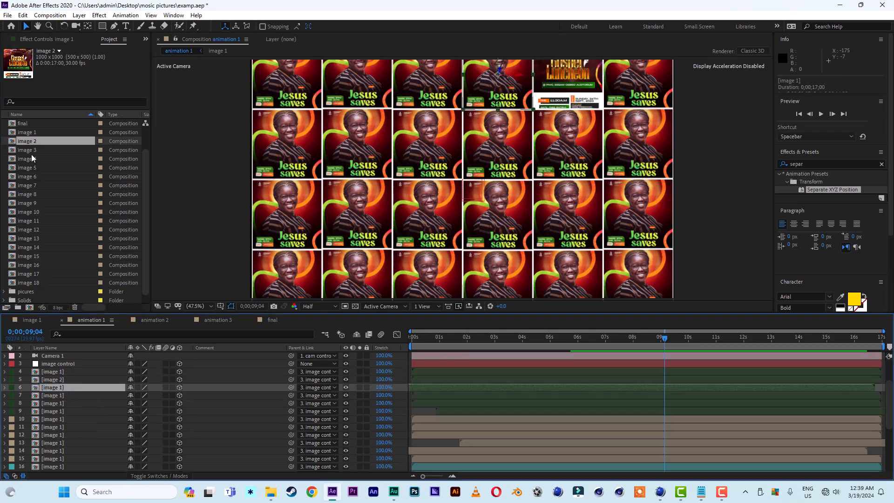
drag(32, 153, 53, 395)
click(55, 395)
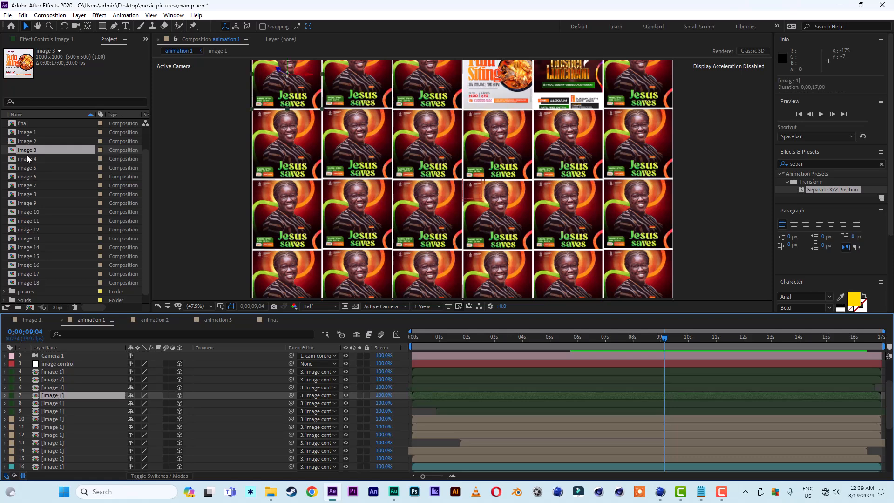
drag(26, 157, 57, 396)
click(61, 403)
drag(27, 167, 57, 403)
click(55, 419)
drag(27, 186, 55, 419)
Replace the sources of the lower flyer layers in animation 1 with other image compositions.
scroll(56, 419, down, 3)
click(55, 435)
drag(28, 283, 55, 435)
click(55, 451)
drag(40, 259, 55, 451)
drag(29, 274, 55, 459)
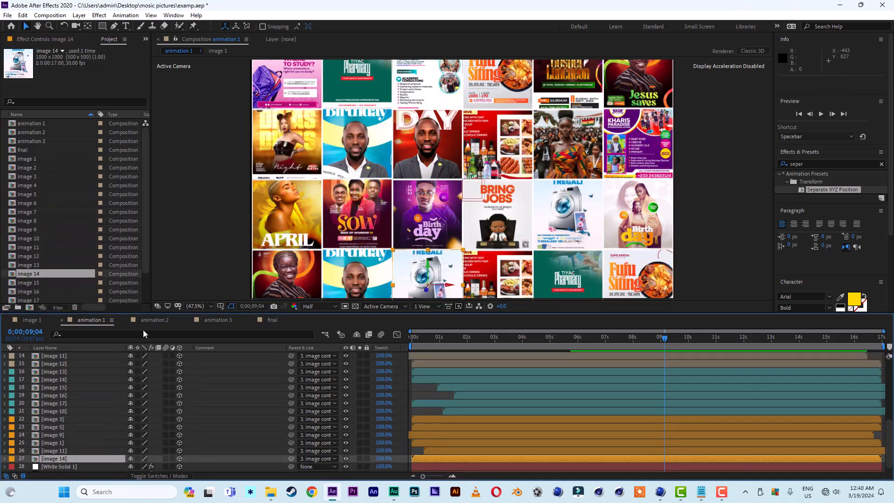
In animation 2, replace flyer layer sources with the image 2, image 3 and image 9 compositions.
click(155, 320)
click(27, 141)
shift+click(32, 273)
scroll(55, 409, up, 5)
click(55, 387)
drag(27, 141, 55, 388)
drag(27, 150, 57, 392)
drag(28, 203, 52, 429)
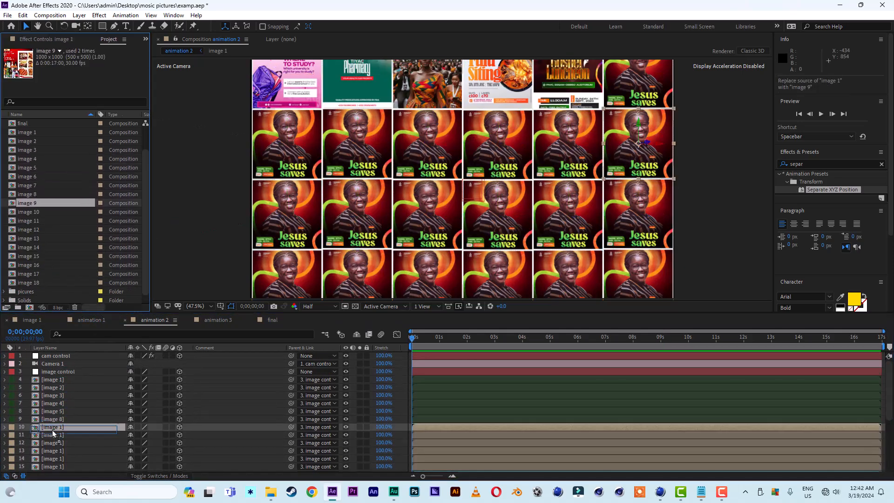
Replace more of animation 2's flyer layers with different image compositions.
scroll(55, 419, down, 3)
click(55, 387)
drag(29, 159, 55, 387)
drag(30, 265, 60, 422)
scroll(61, 423, down, 3)
drag(28, 159, 60, 427)
drag(29, 212, 55, 458)
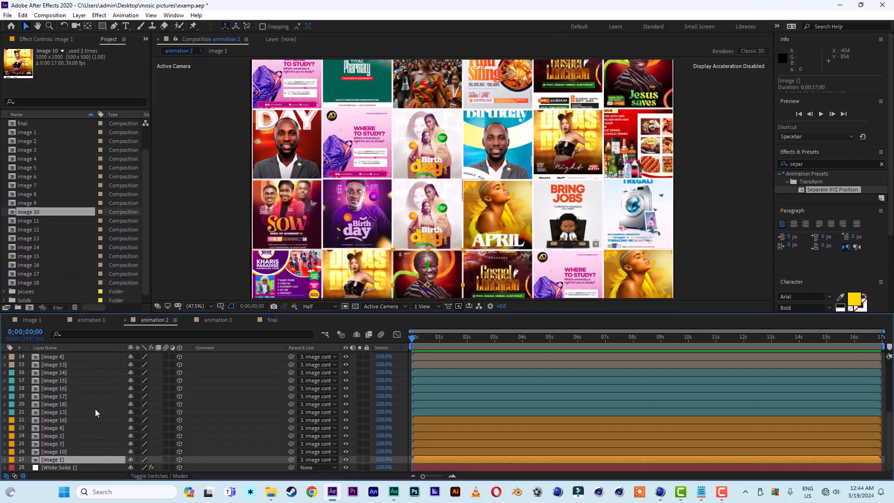
In animation 3, replace several flyer layers' sources with different image compositions.
click(218, 320)
drag(28, 141, 58, 389)
click(55, 442)
drag(28, 194, 55, 442)
scroll(55, 423, down, 3)
drag(29, 256, 52, 420)
scroll(55, 421, down, 3)
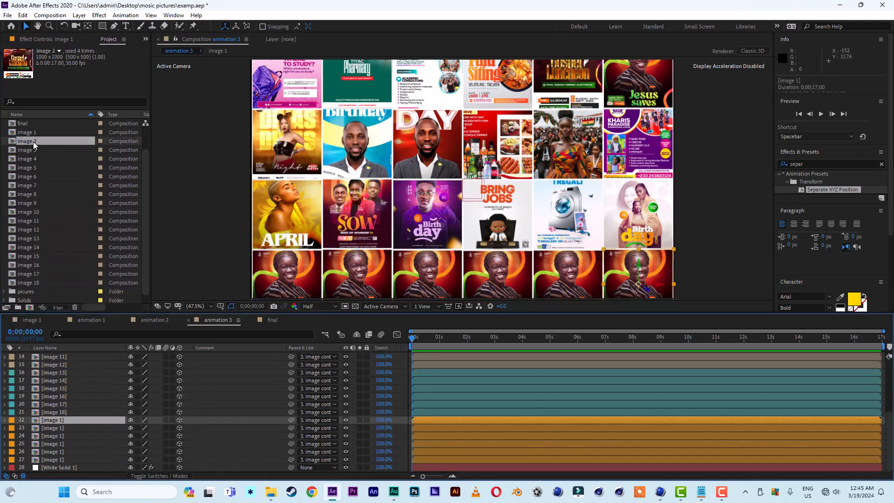
drag(33, 142, 53, 419)
drag(28, 185, 56, 460)
Save the project and preview animation 1 with its varied flyers.
key(ctrl+s)
click(92, 320)
key(space)
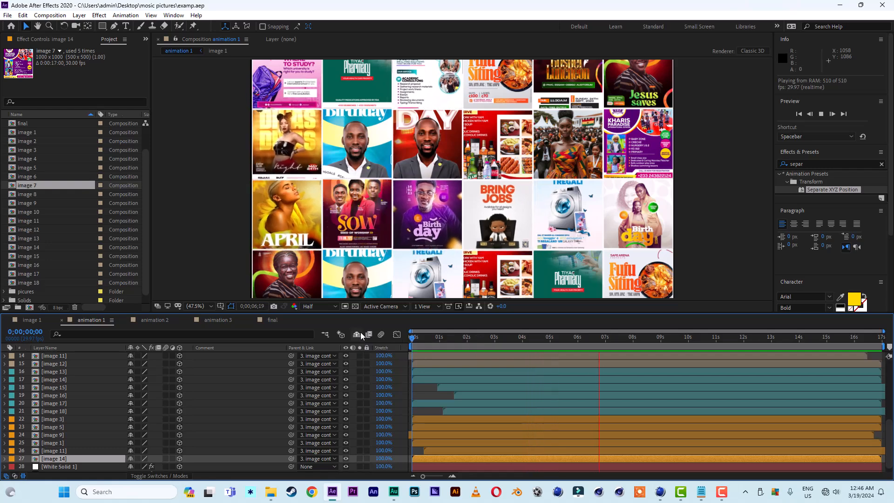
key(space)
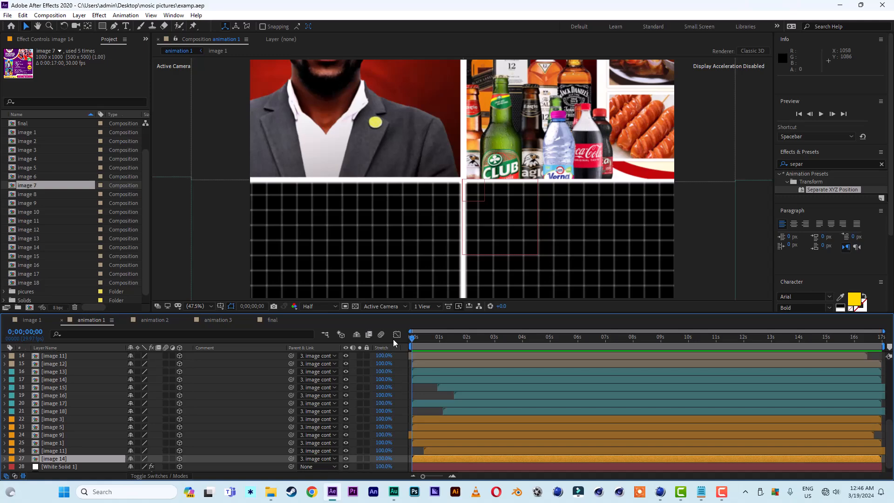
key(space)
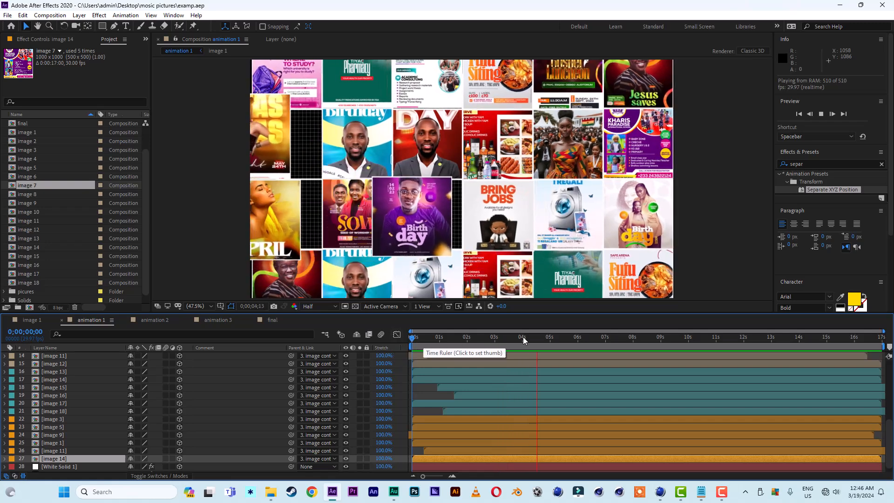
key(space)
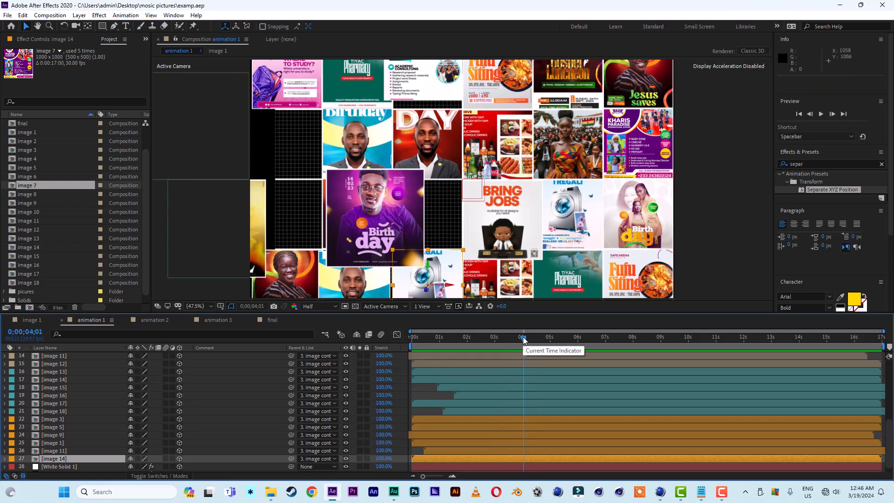
In animation 2, rotate the cam control null to X 26°, Y 42° and Z 13°.
click(152, 321)
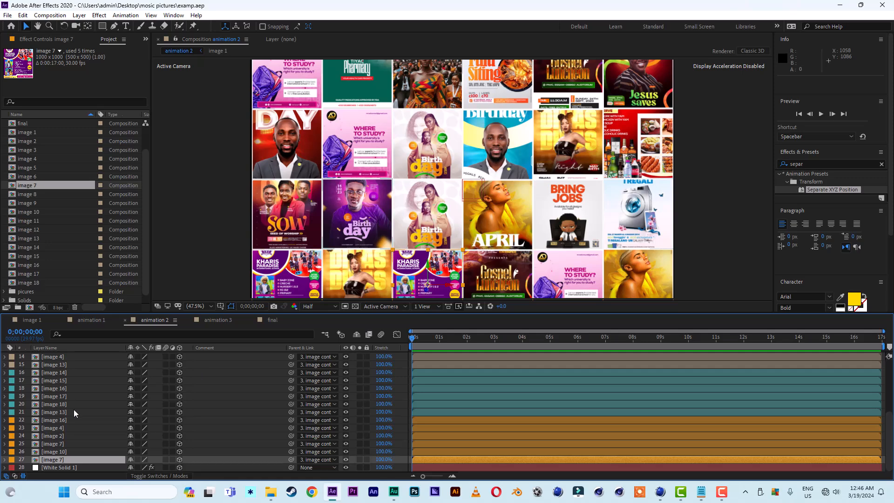
scroll(96, 413, up, 5)
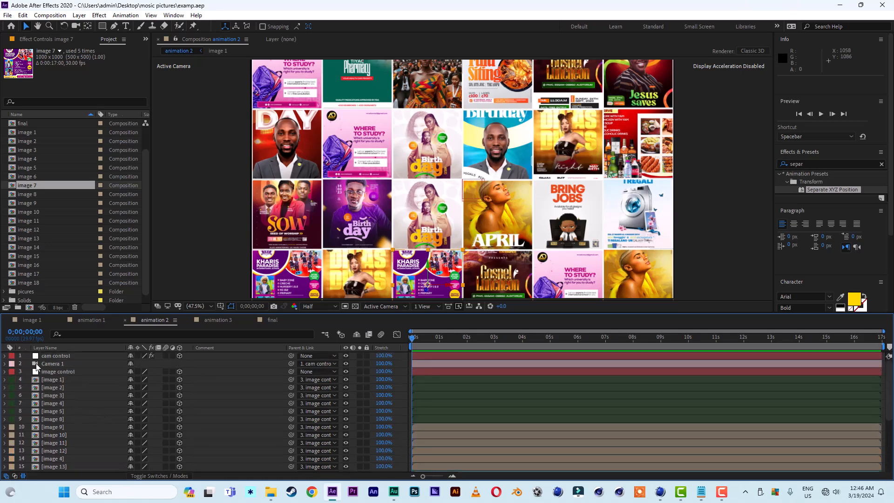
click(51, 372)
click(55, 356)
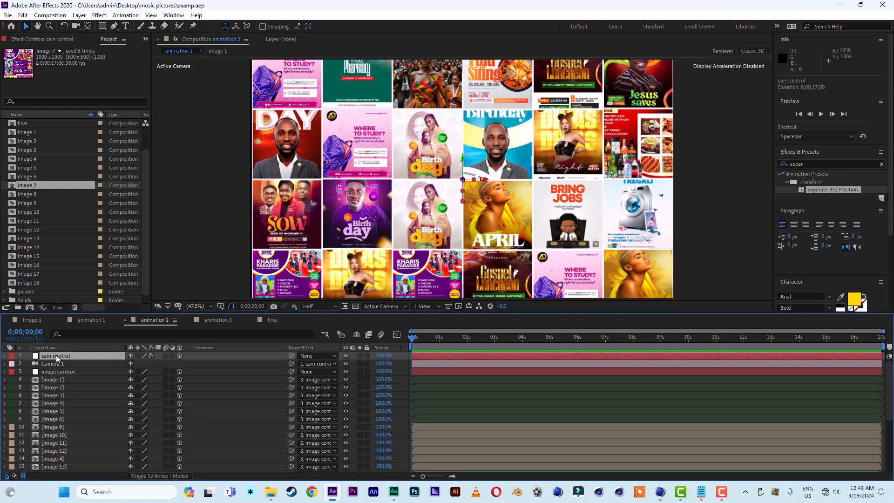
key(r)
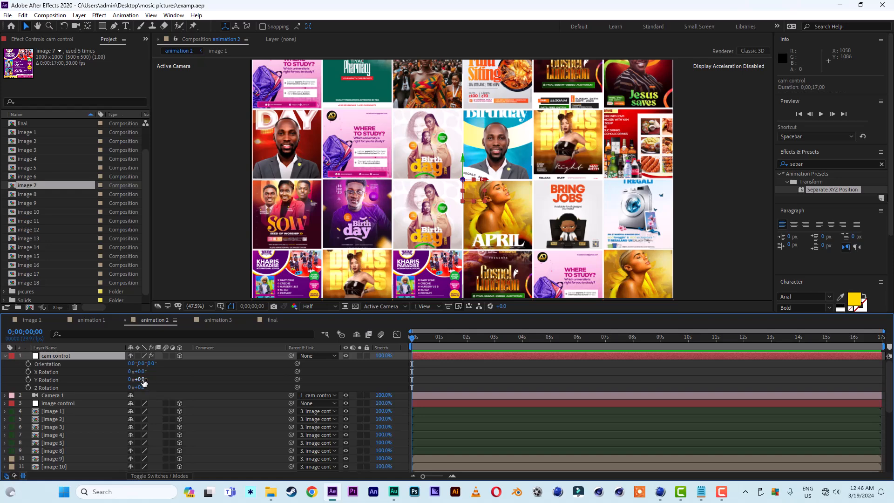
mouse_move(147, 380)
mouse_down()
mouse_move(162, 383)
mouse_move(144, 372)
mouse_move(155, 371)
mouse_move(145, 387)
mouse_move(157, 378)
mouse_up()
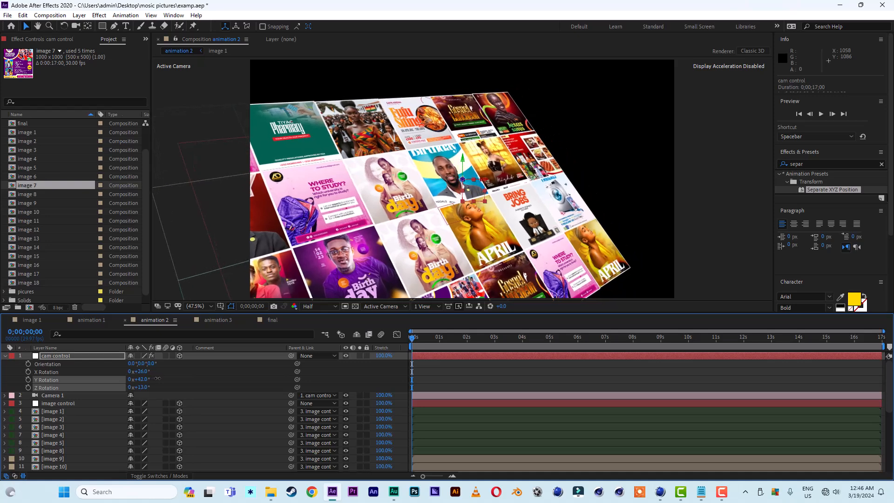
In the cam control's Separate XYZ Position effect, set X position to -310 and Z position to 70.
click(63, 356)
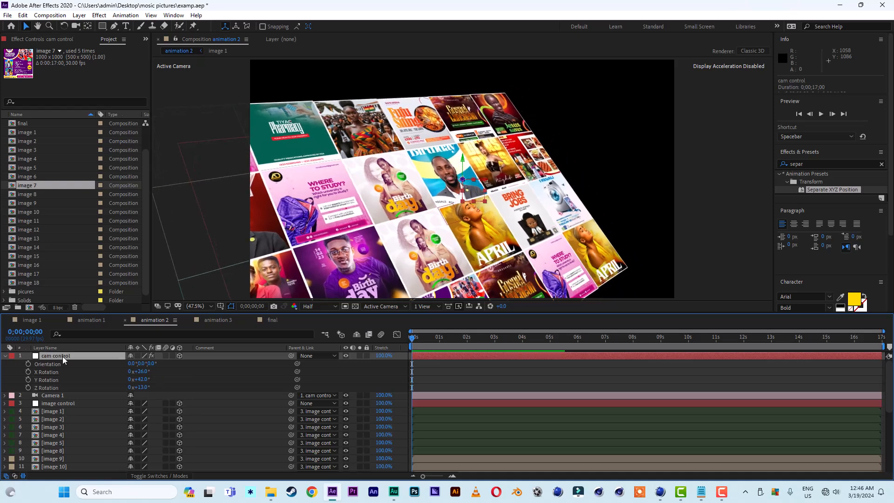
click(52, 40)
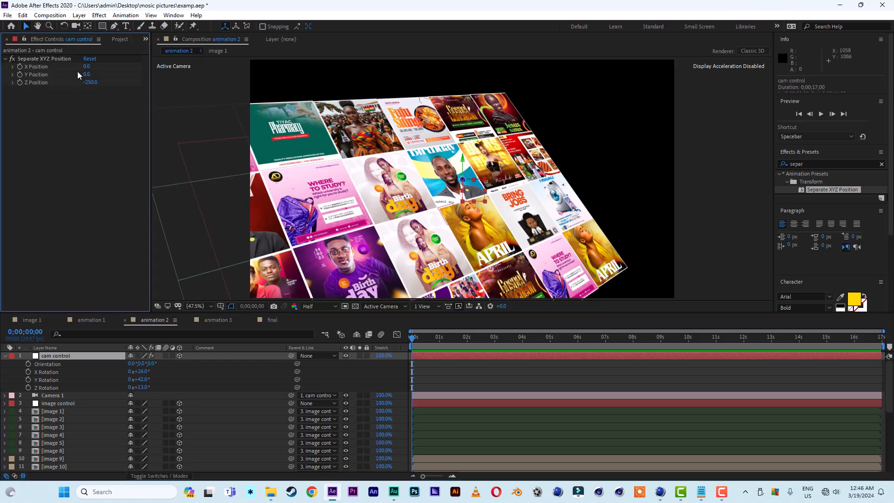
drag(86, 69, 74, 69)
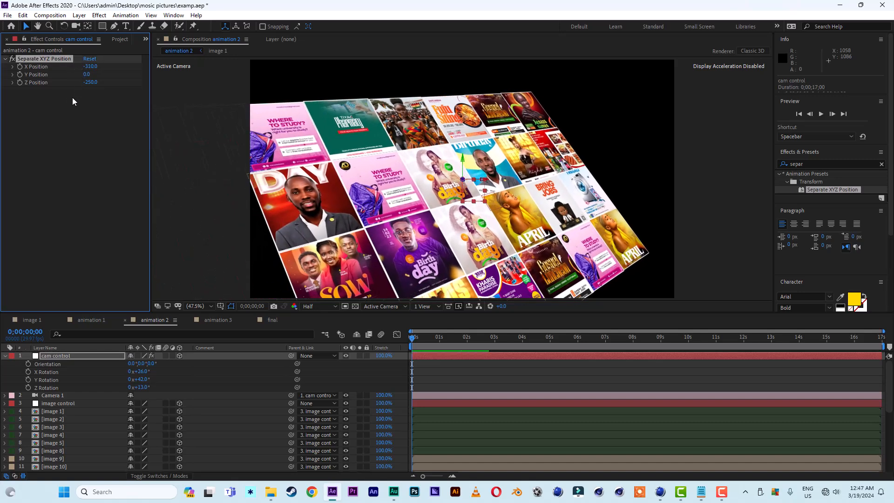
drag(93, 81, 107, 83)
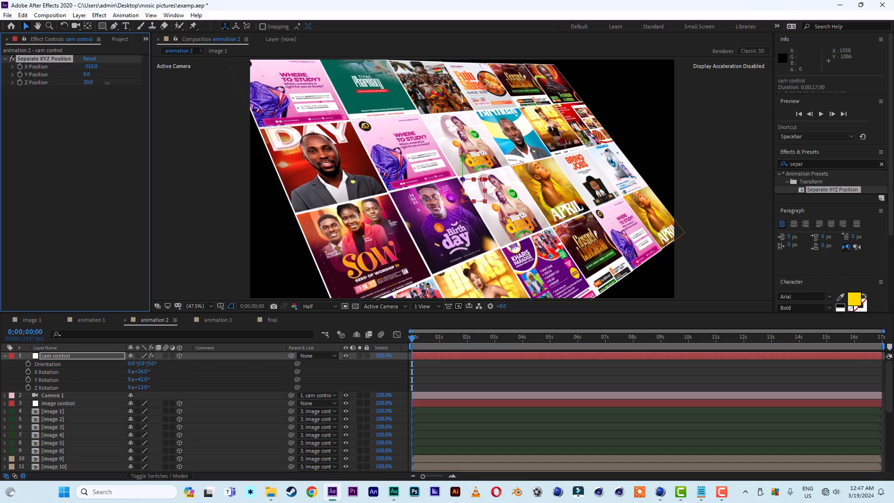
drag(107, 83, 110, 83)
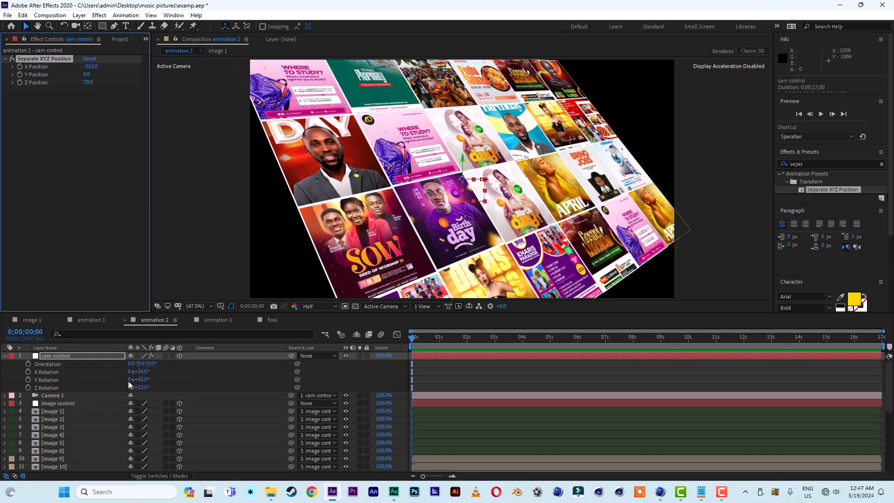
Set the cam control's Y rotation to 33° and its position to X -150, Y 160, Z 380.
drag(141, 380, 141, 379)
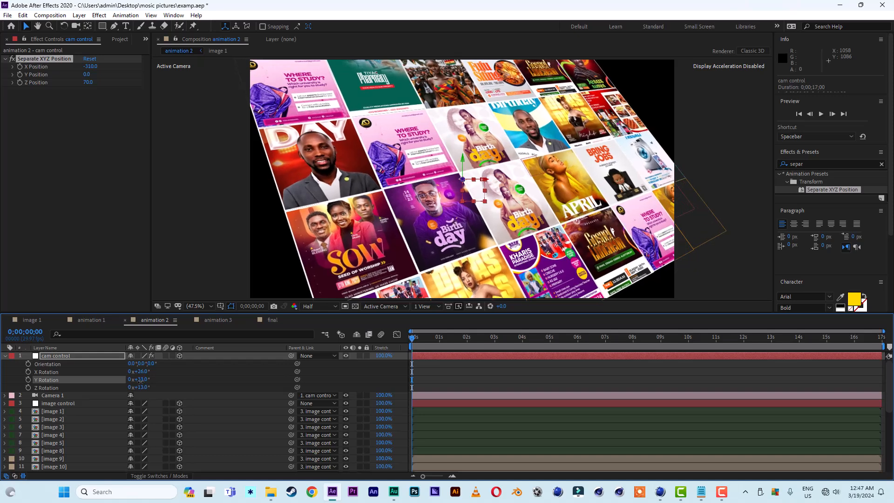
click(104, 250)
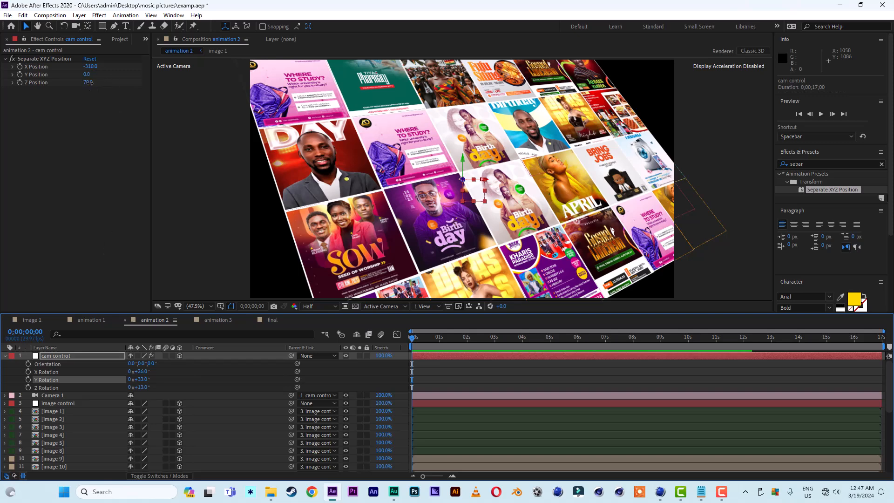
drag(88, 82, 110, 89)
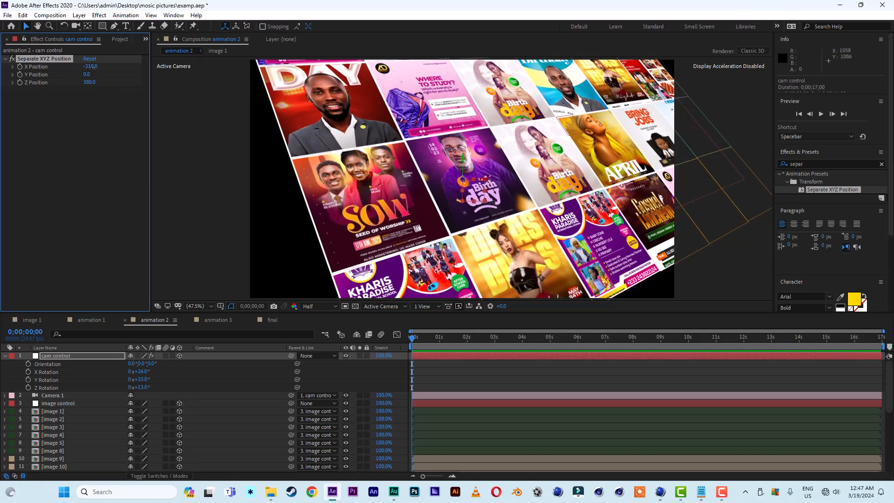
drag(92, 67, 101, 68)
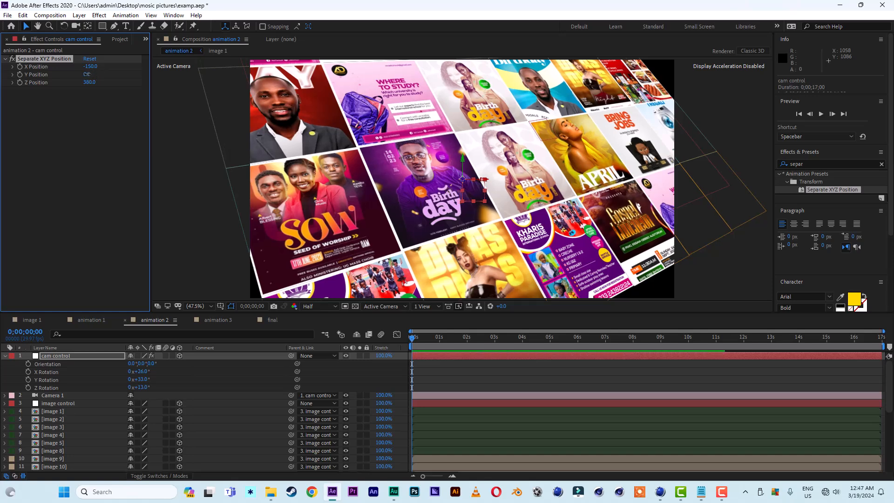
drag(86, 74, 81, 76)
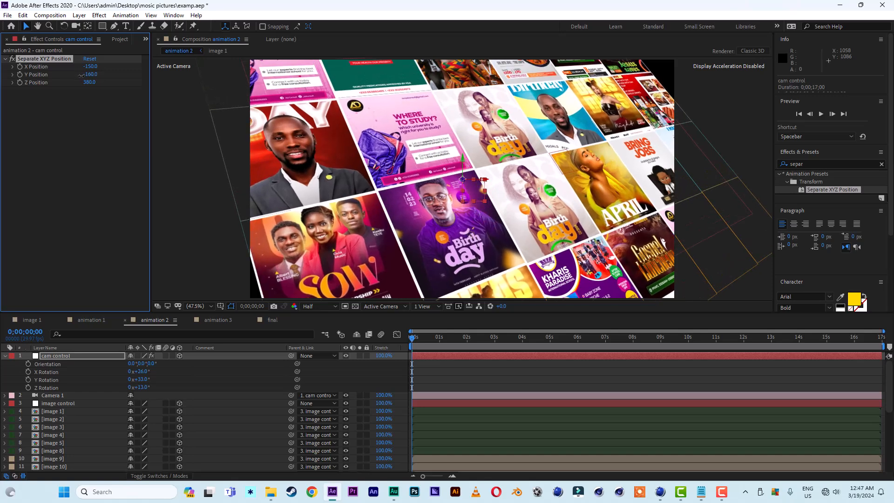
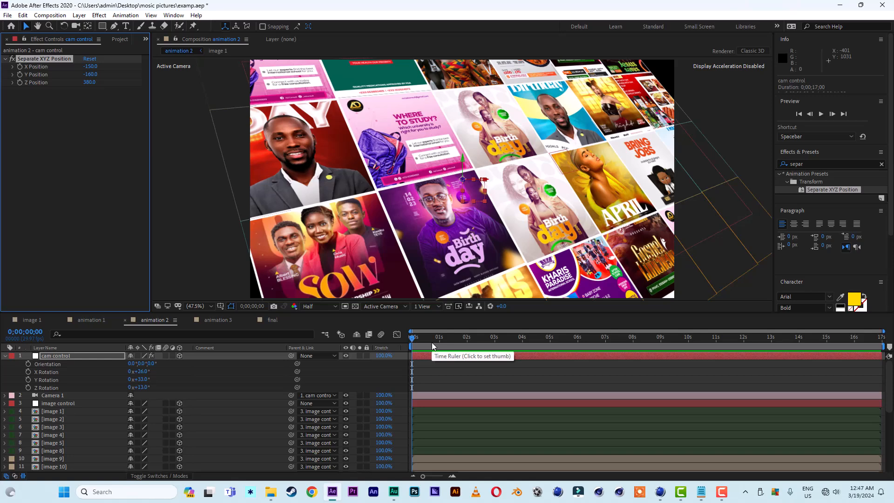
Keyframe the position of the six flyer layers image 14 to image 13 near 4 s, then shift them at frame 0.
click(336, 258)
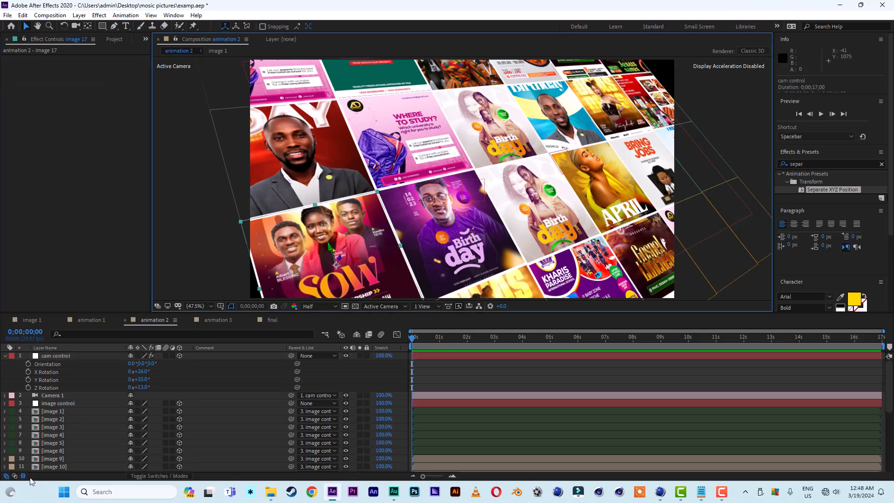
scroll(68, 444, down, 5)
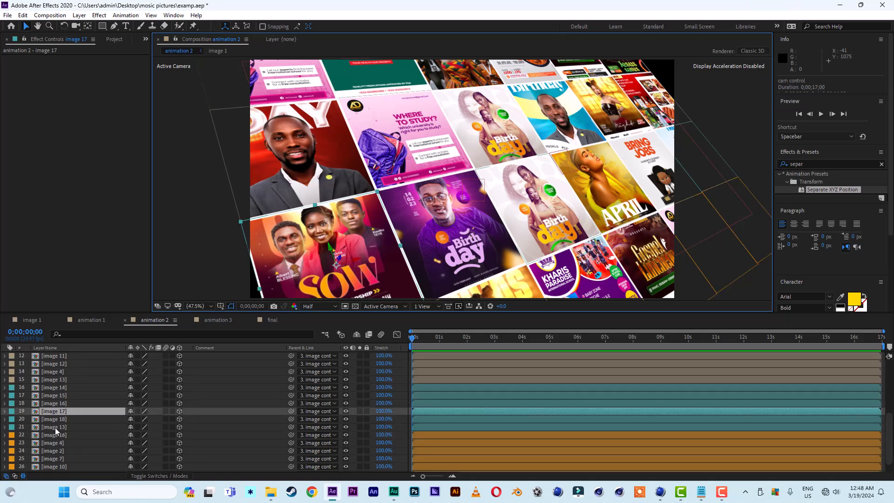
click(56, 428)
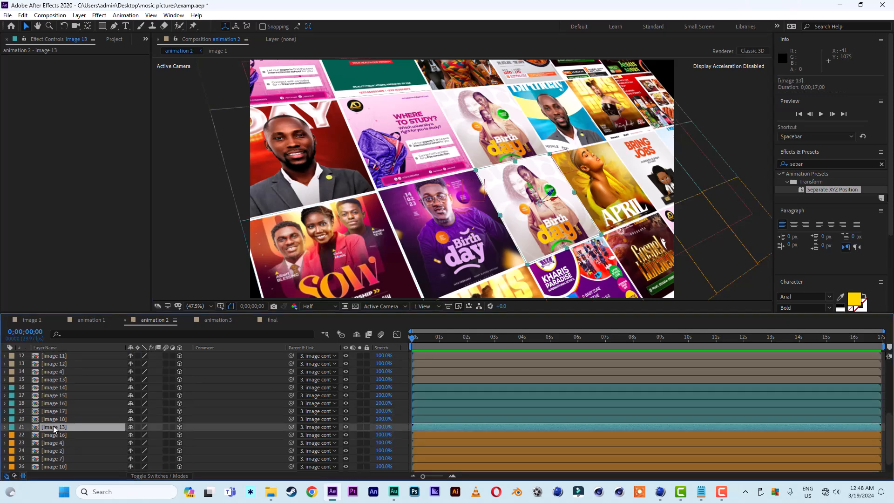
shift+click(58, 389)
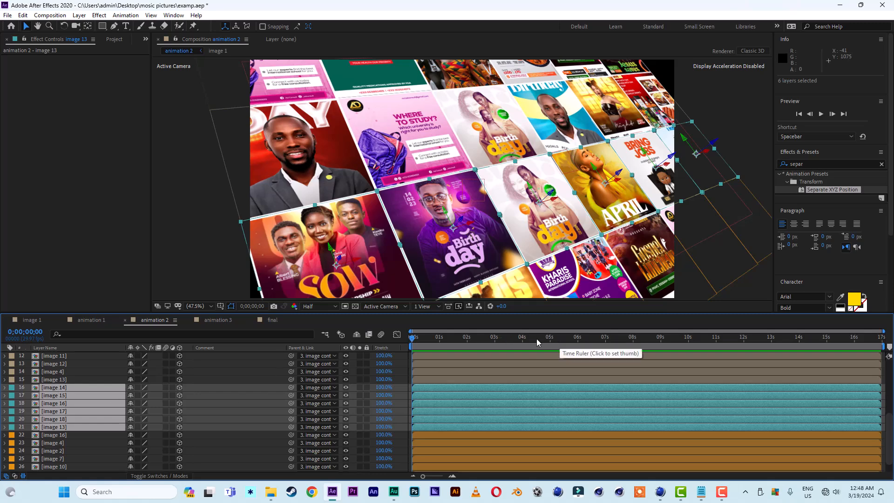
click(523, 337)
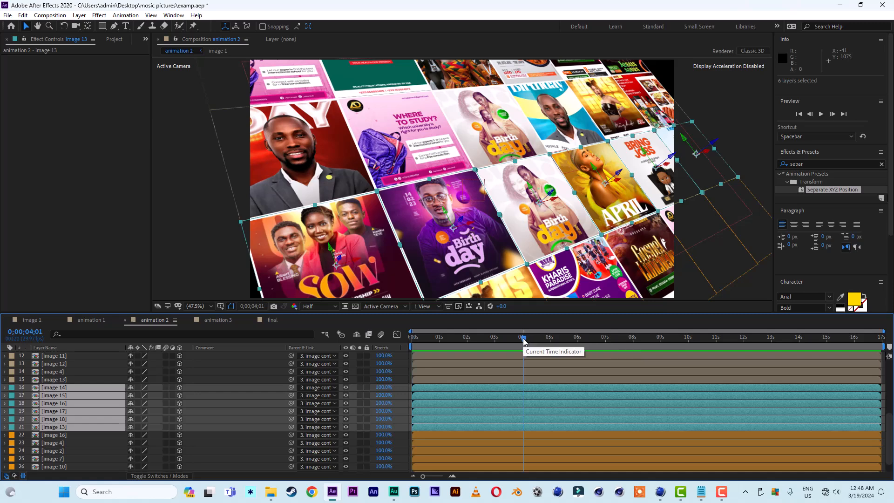
key(p)
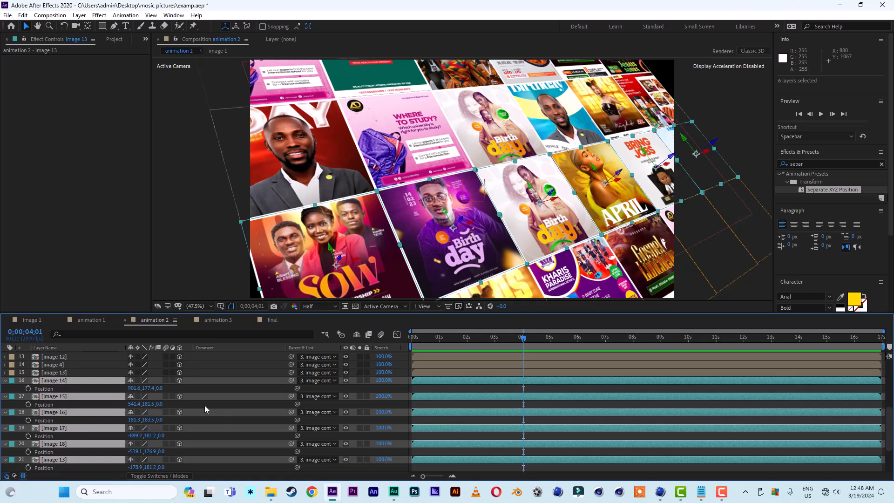
click(28, 388)
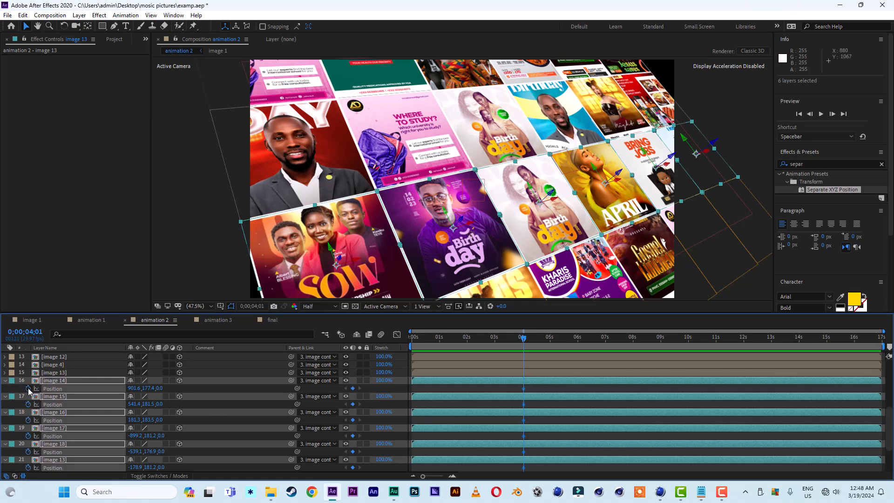
drag(522, 340, 393, 343)
drag(357, 260, 274, 276)
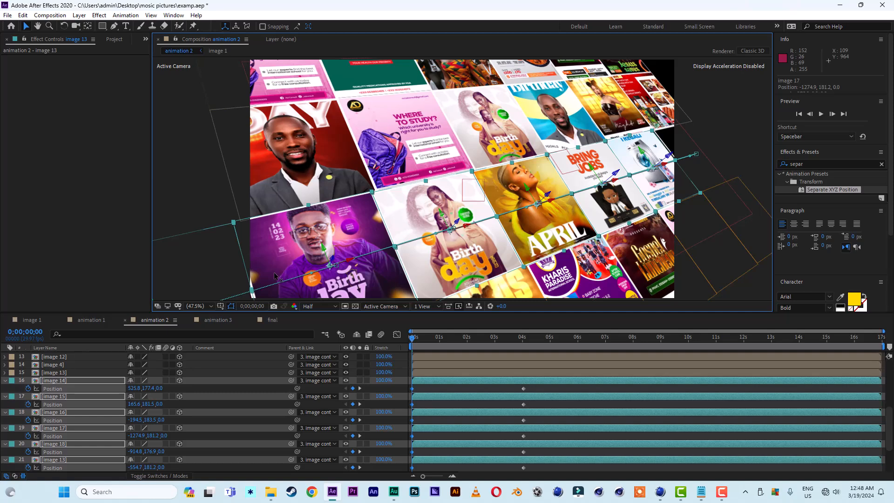
Apply Easy Ease to the selected position keyframes of those flyer layers.
click(531, 393)
drag(531, 392, 401, 423)
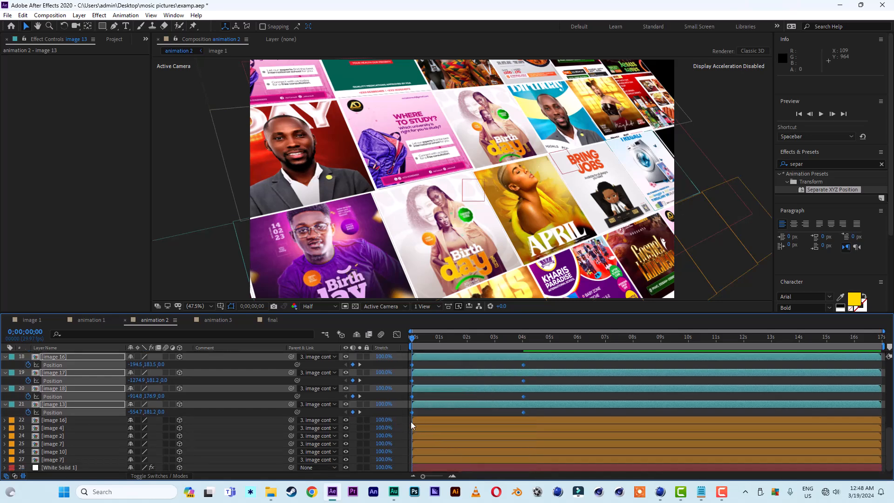
right_click(411, 412)
mouse_move(509, 409)
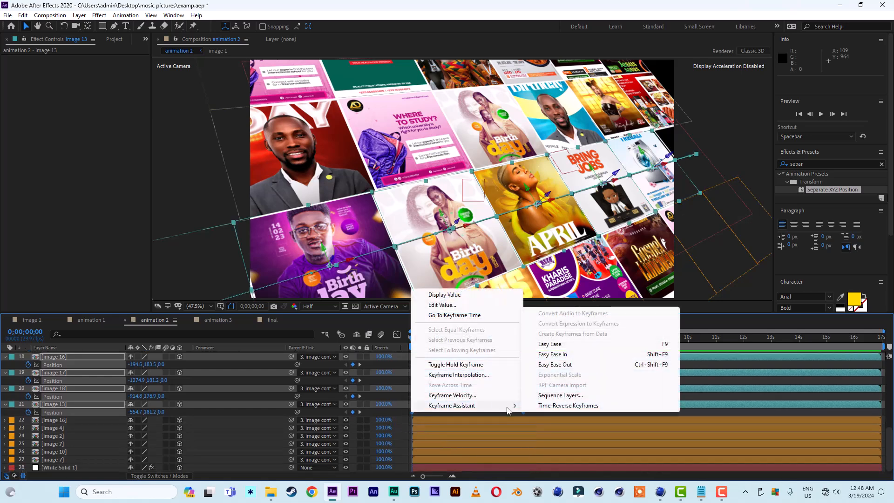
click(551, 344)
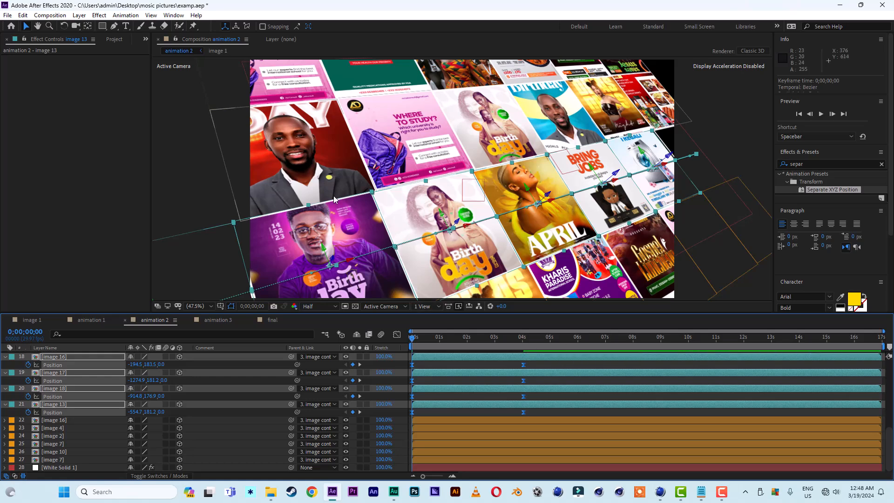
Collapse the expanded position properties of the six flyer layers.
click(325, 155)
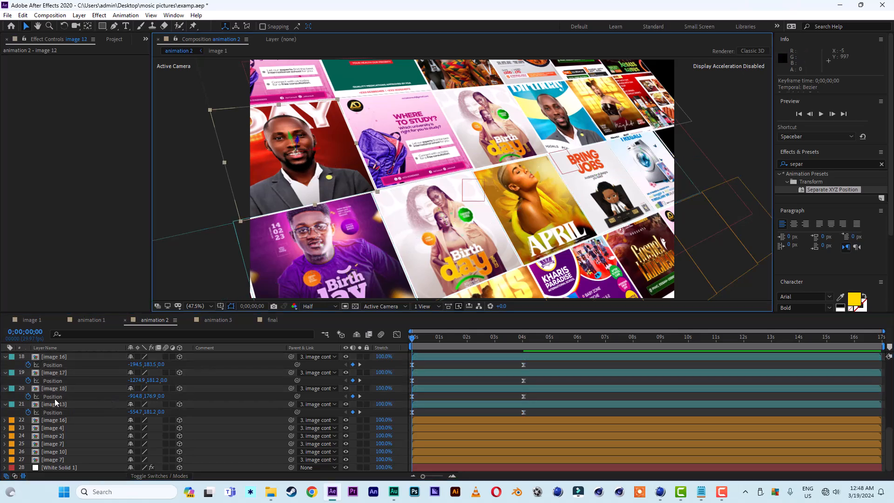
scroll(55, 398, up, 2)
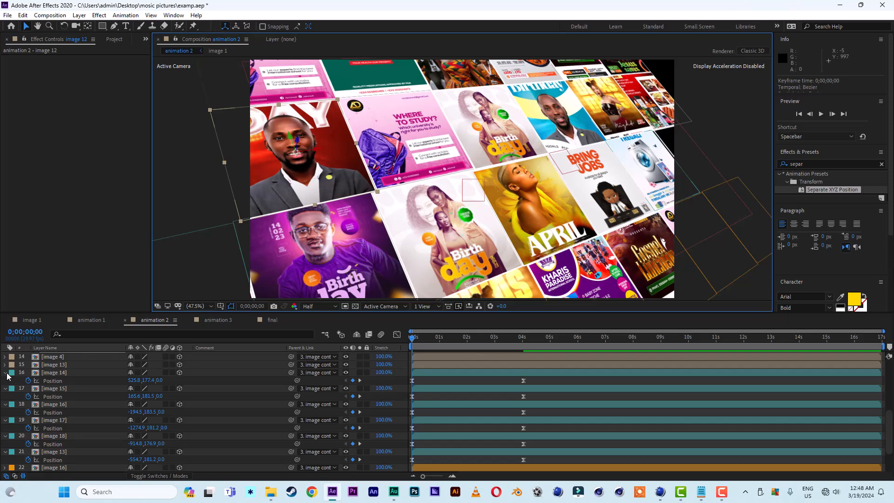
click(6, 373)
click(6, 381)
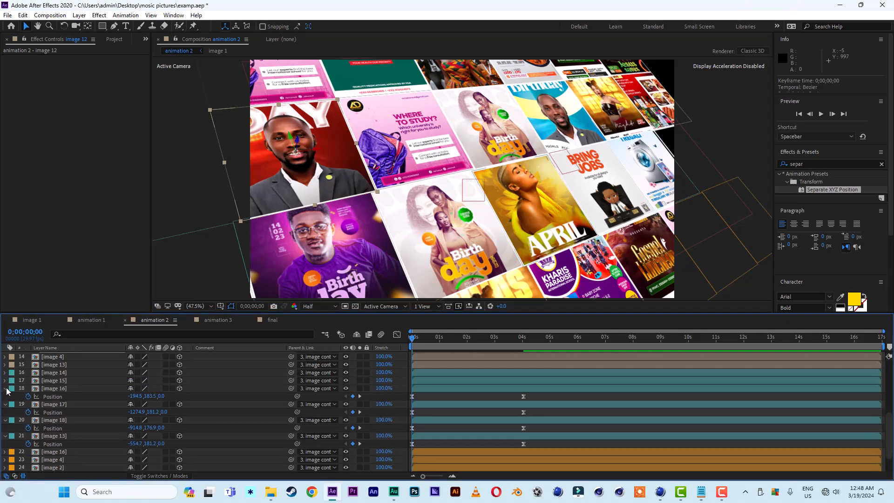
click(5, 388)
click(6, 396)
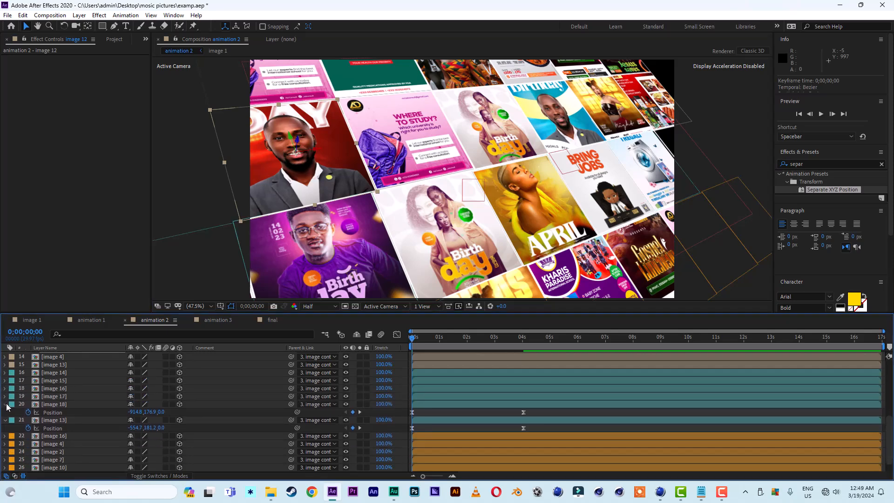
click(6, 404)
click(6, 412)
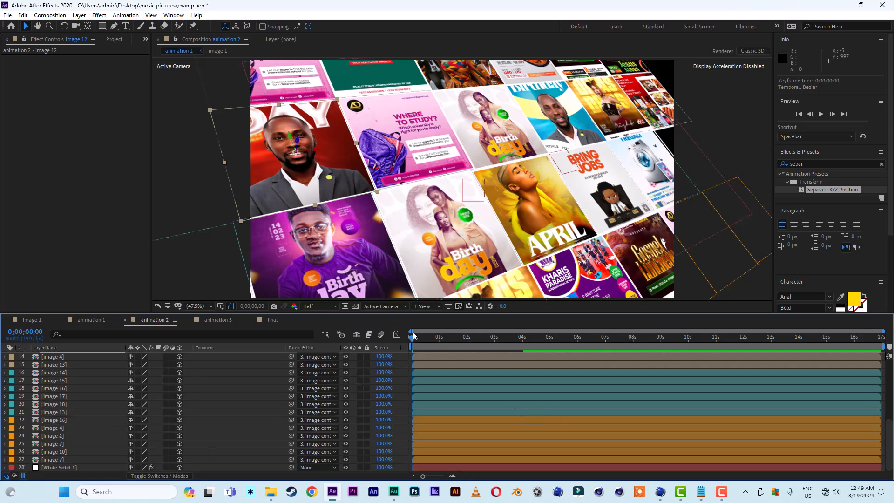
Preview the flyer slide animation in animation 2.
key(space)
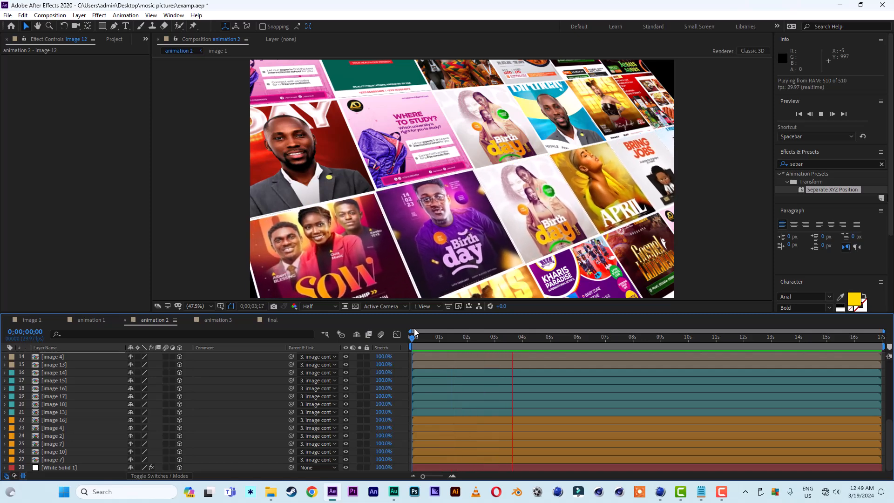
click(527, 340)
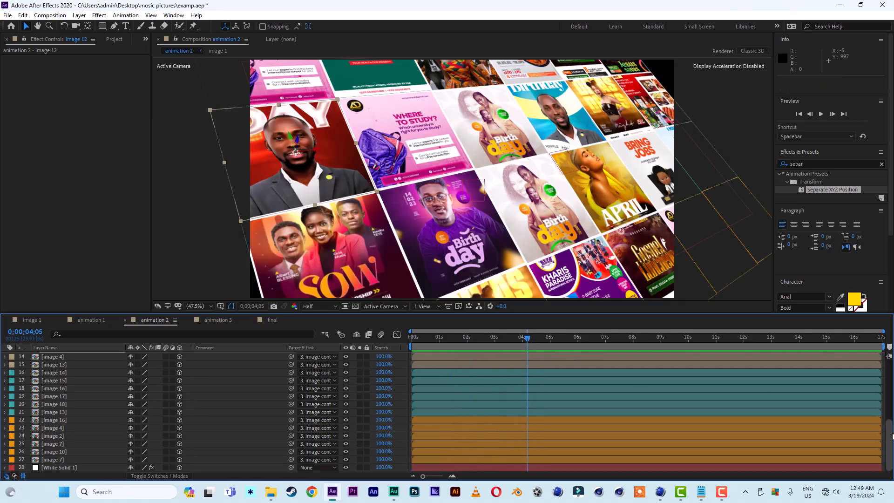
Keyframe the cam control's Separate XYZ X Position at -150 near 4 s and -650 at frame 0.
drag(890, 445, 890, 373)
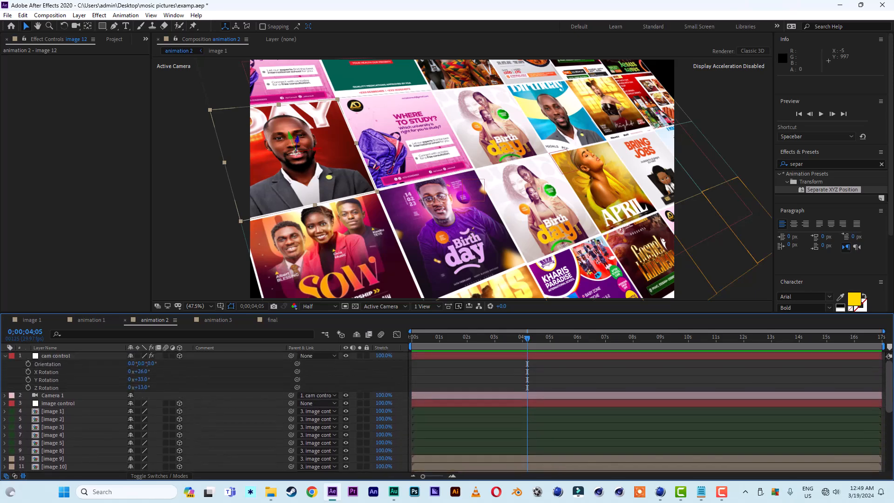
drag(526, 340, 523, 341)
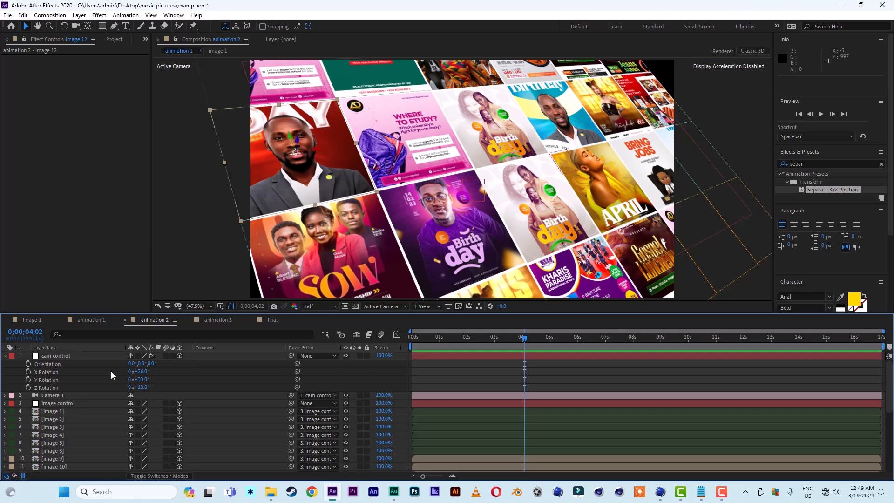
click(64, 357)
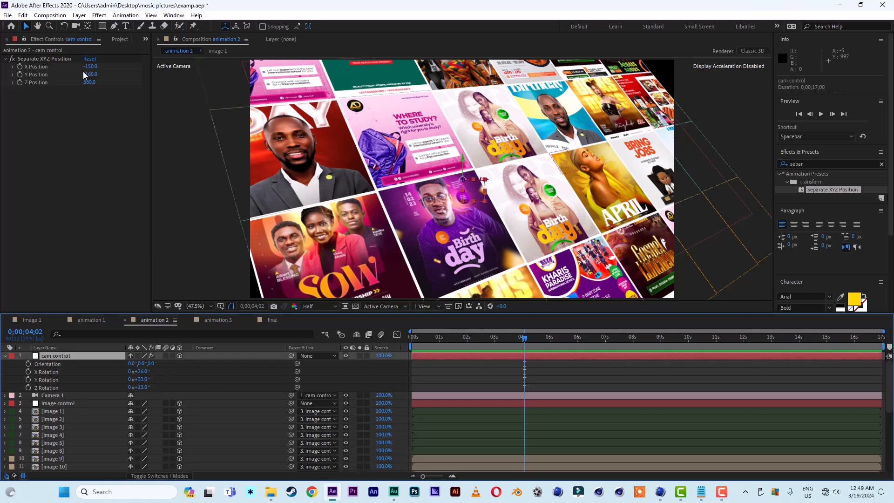
key(e)
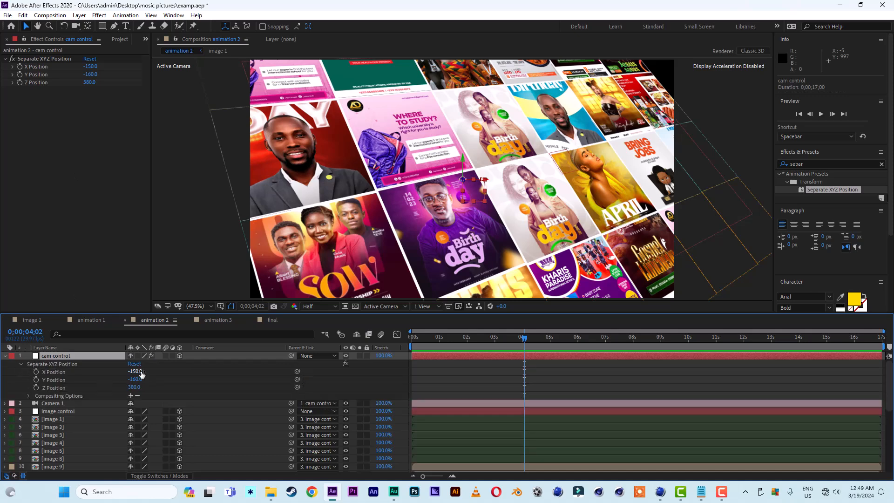
mouse_move(141, 372)
mouse_down()
mouse_move(121, 372)
mouse_move(148, 371)
mouse_up()
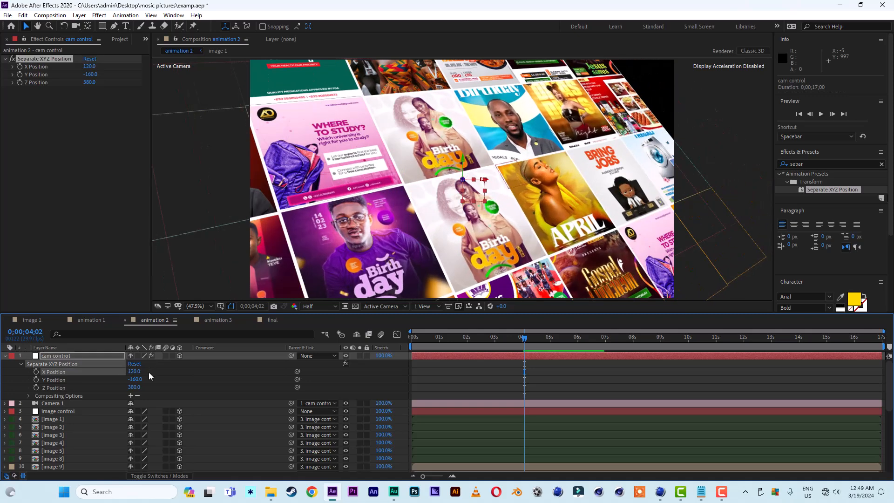
key(ctrl+z)
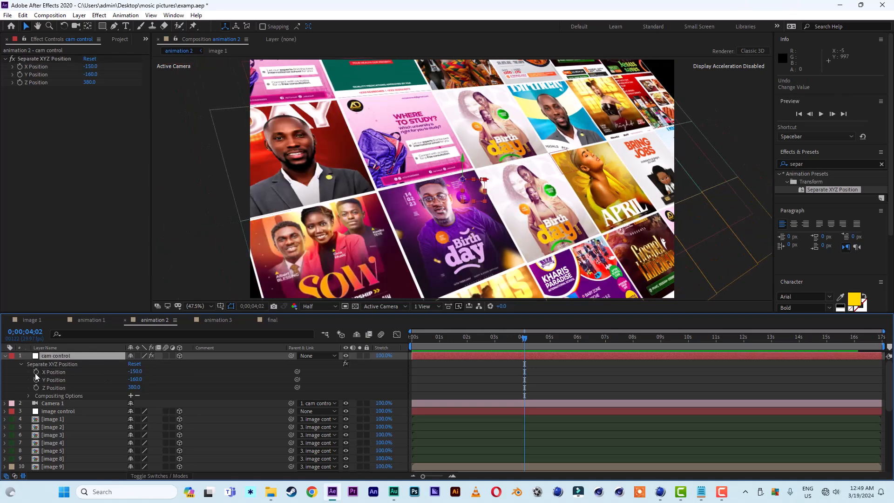
click(36, 371)
drag(523, 336, 391, 339)
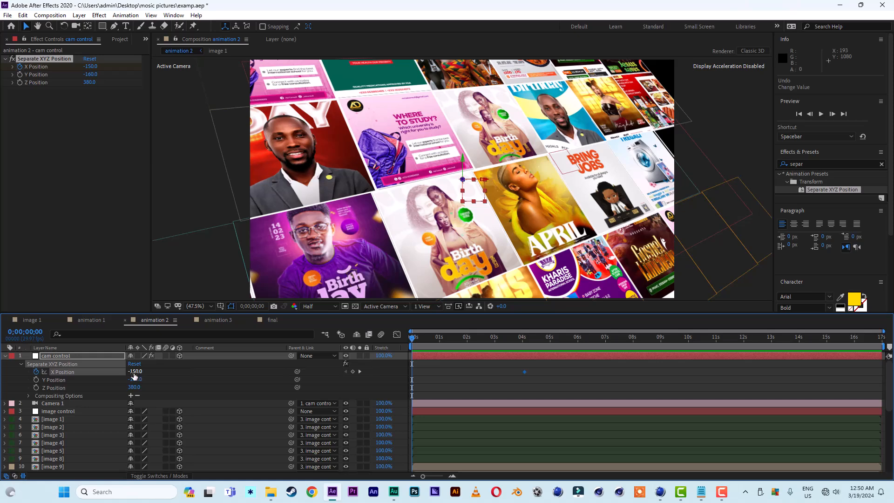
drag(132, 372, 110, 374)
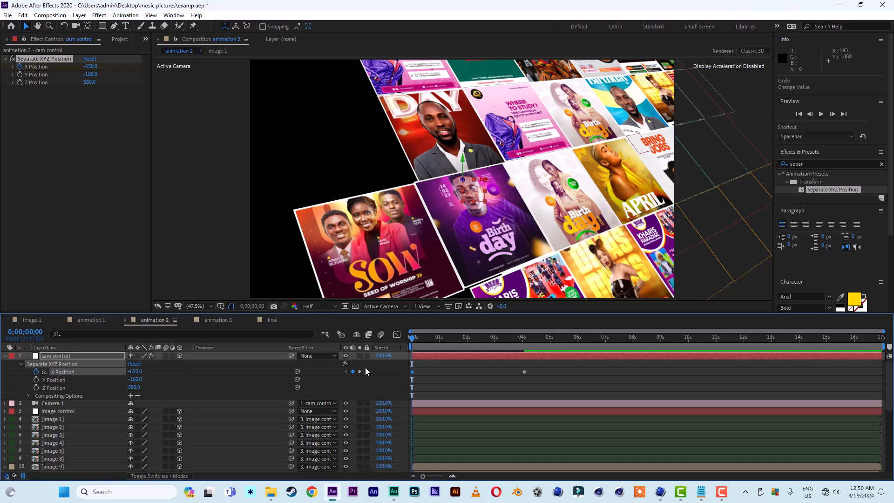
Preview the camera slide combined with the flyer motion.
key(space)
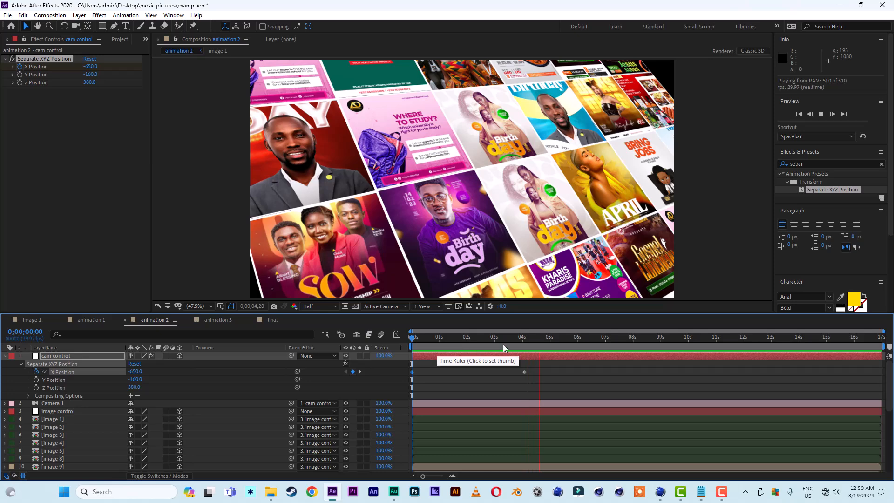
key(space)
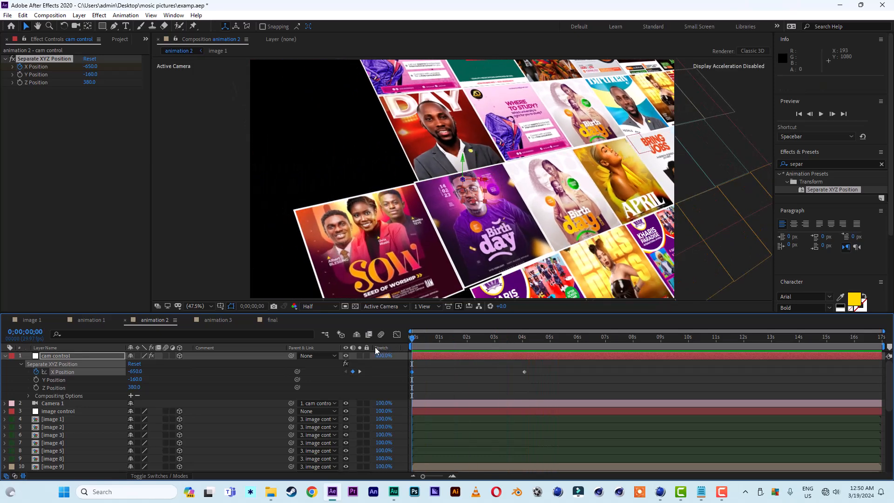
key(space)
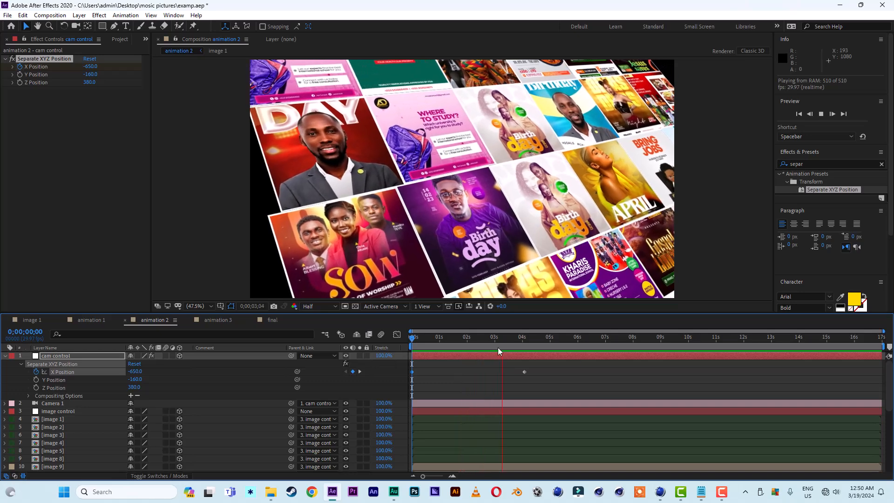
drag(512, 339, 414, 352)
Duplicate the White Solid 1 grid layer and scale the duplicate to 181%.
scroll(888, 436, down, 6)
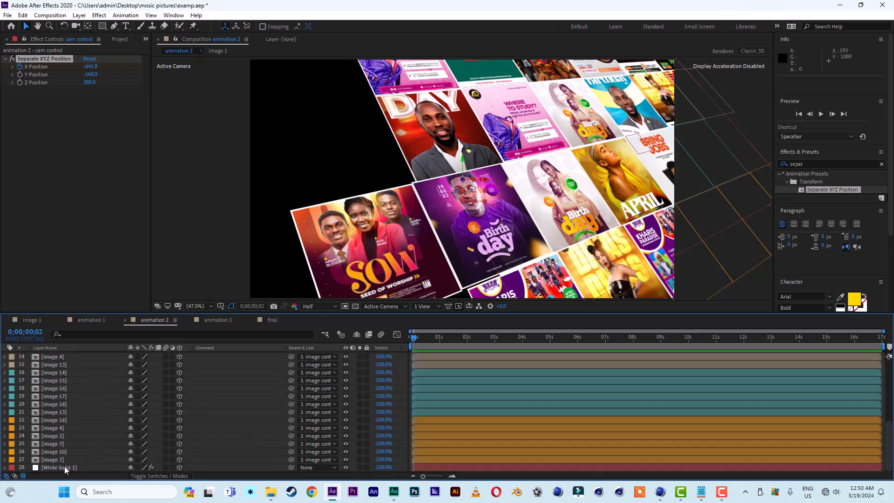
click(96, 466)
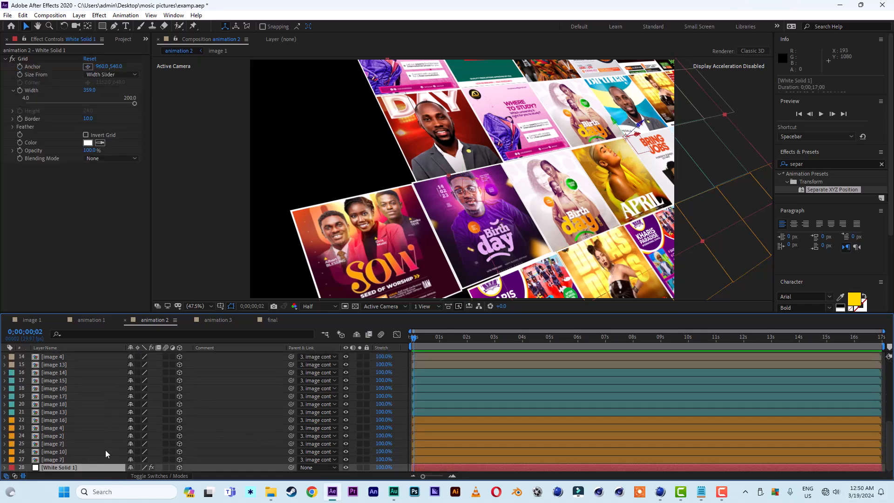
key(ctrl+d)
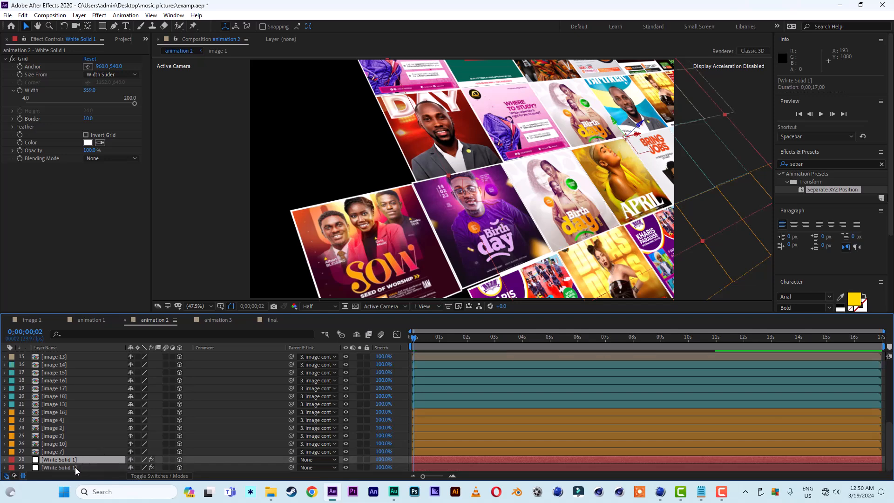
click(74, 467)
key(s)
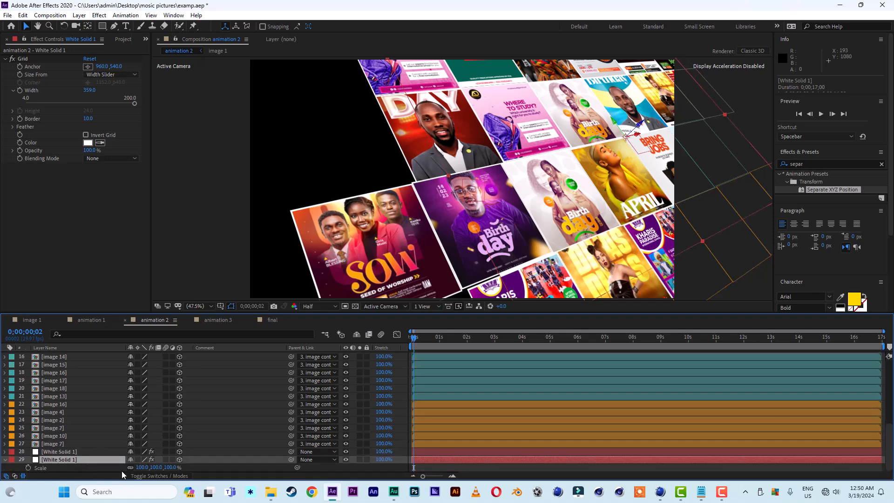
drag(170, 472, 207, 469)
key(Return)
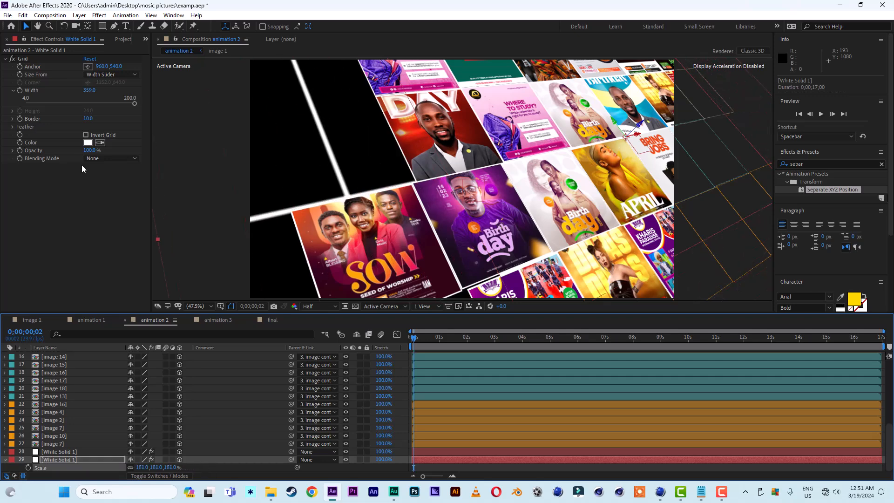
Set the duplicated grid's Width to 20 and Border to 1.
click(90, 90)
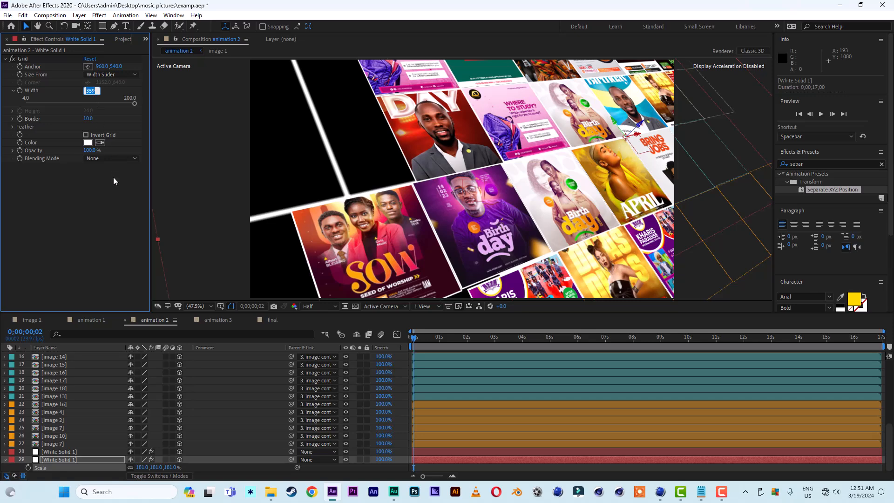
text(20)
key(Return)
click(88, 119)
text(1)
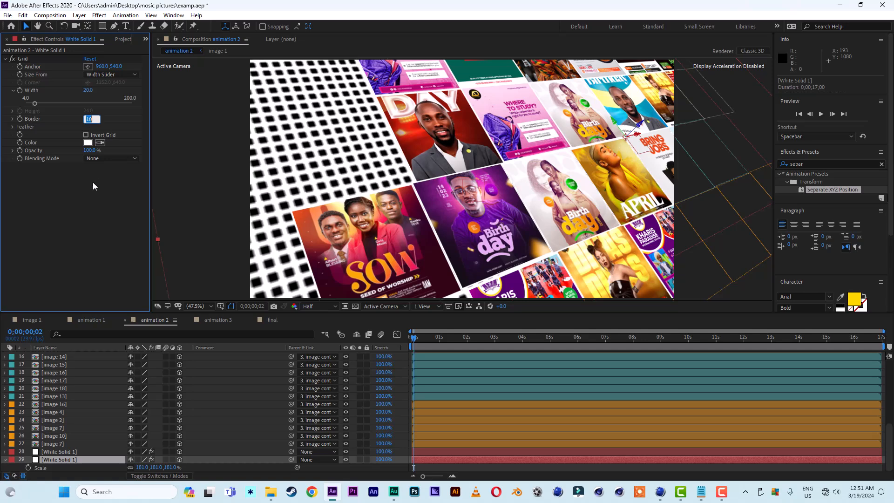
key(Return)
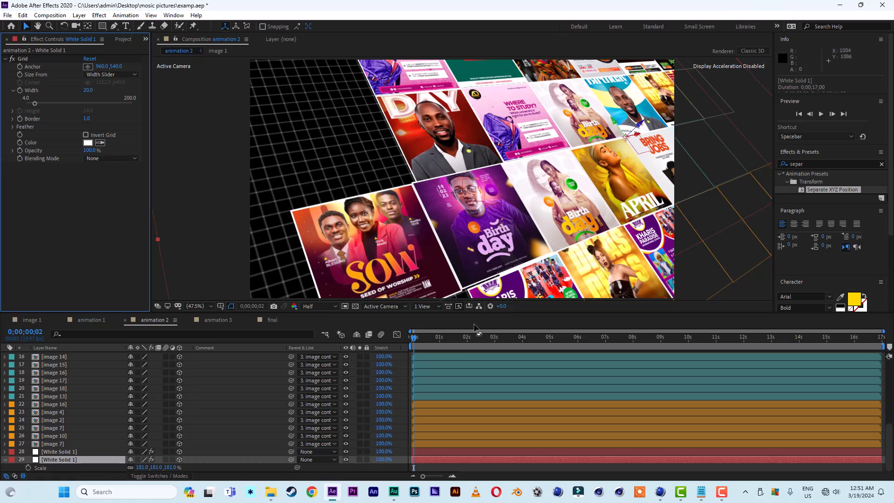
Preview the animation with the denser grid background.
key(space)
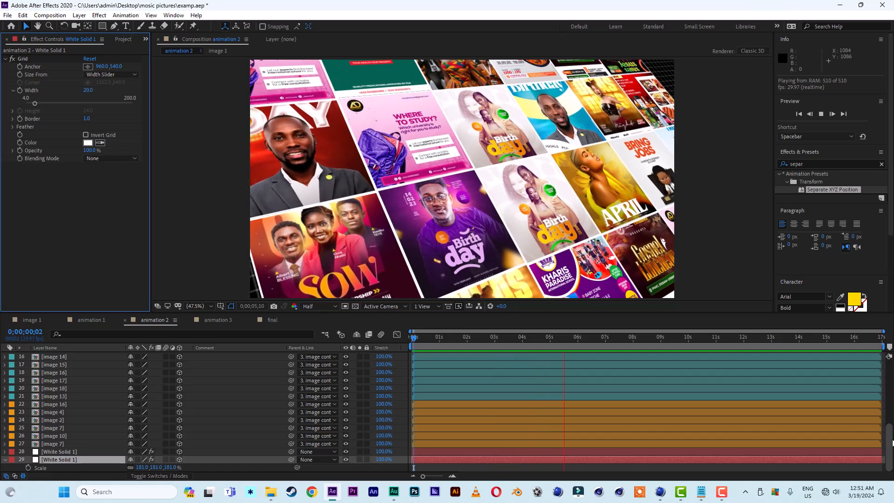
scroll(885, 383, up, 1)
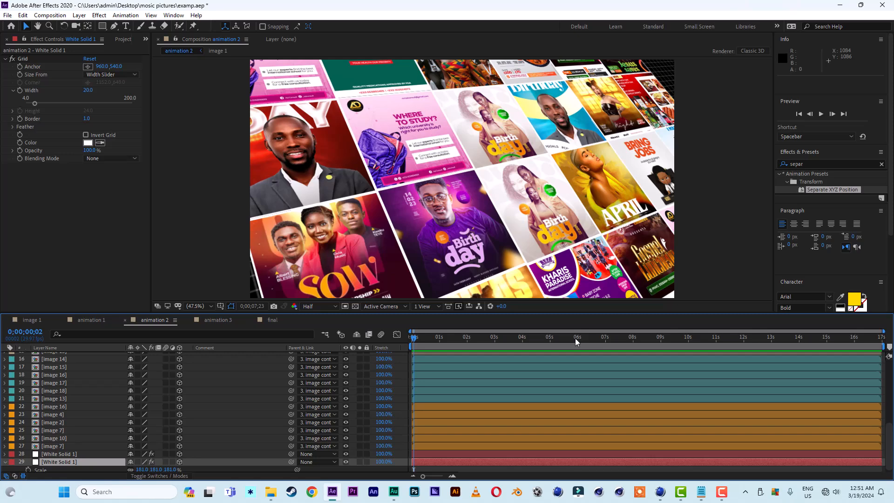
click(575, 337)
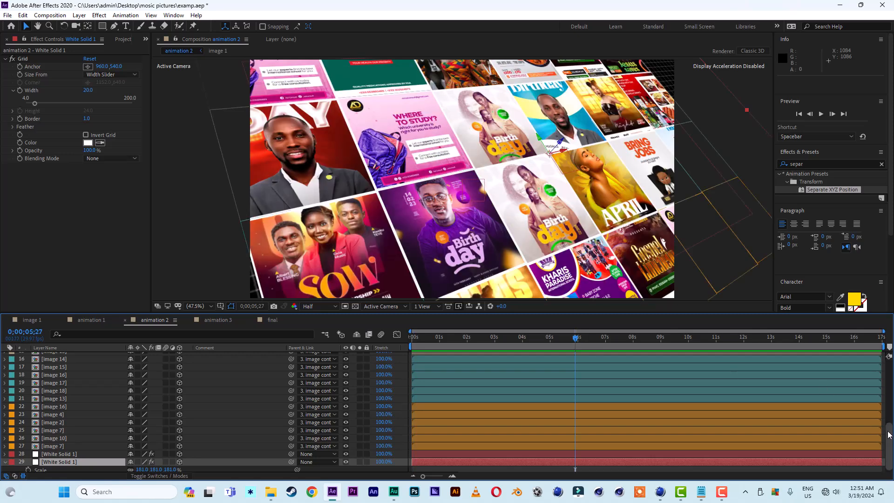
drag(889, 433, 890, 361)
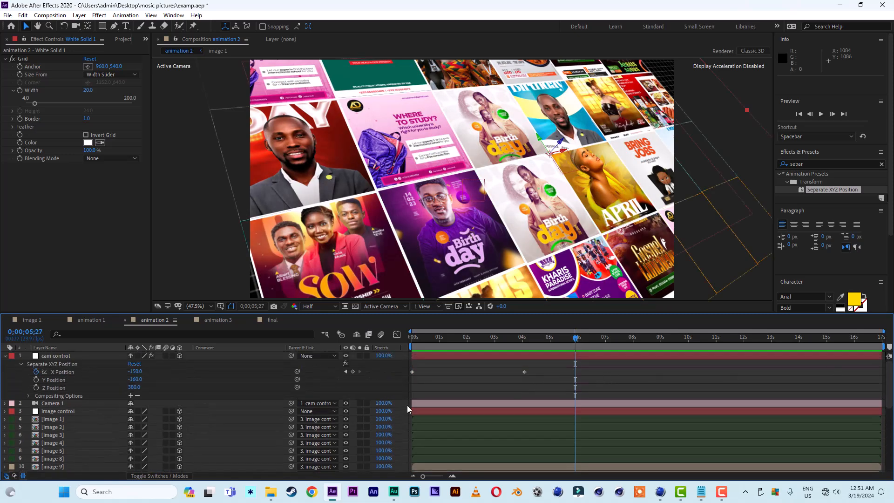
Select the image 4 flyer and add a Position keyframe at 4 s.
drag(454, 340, 502, 345)
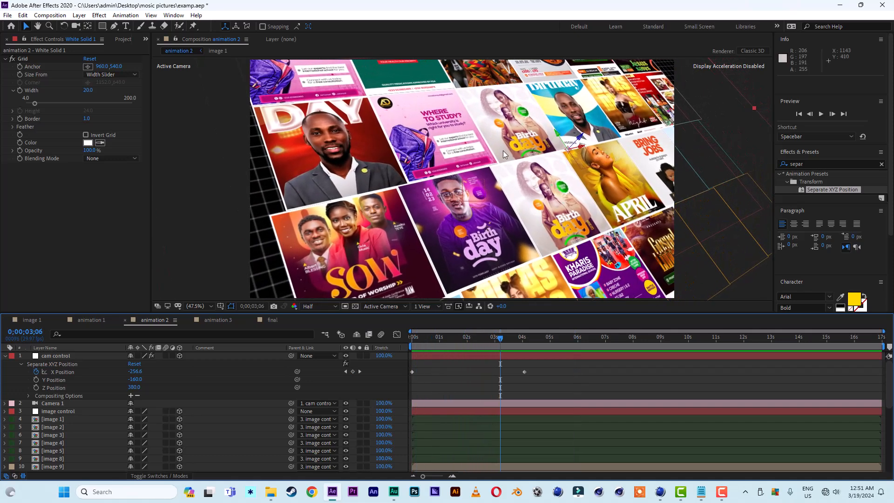
click(453, 143)
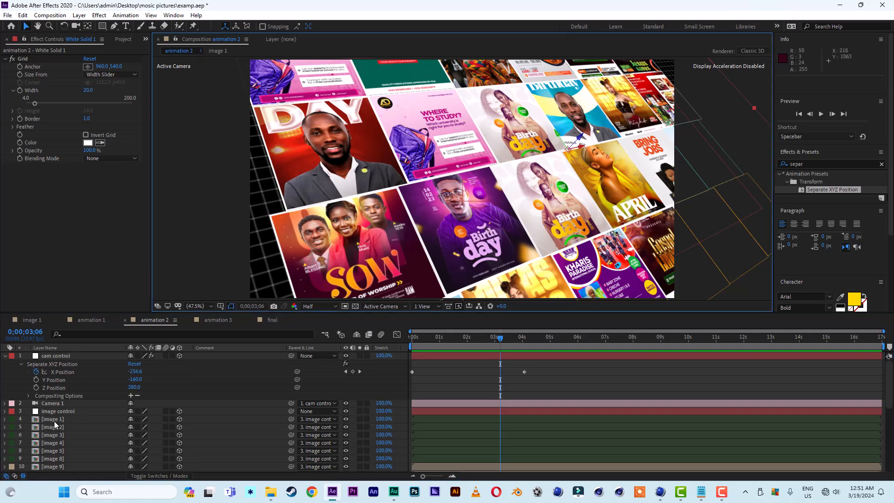
click(54, 420)
click(440, 147)
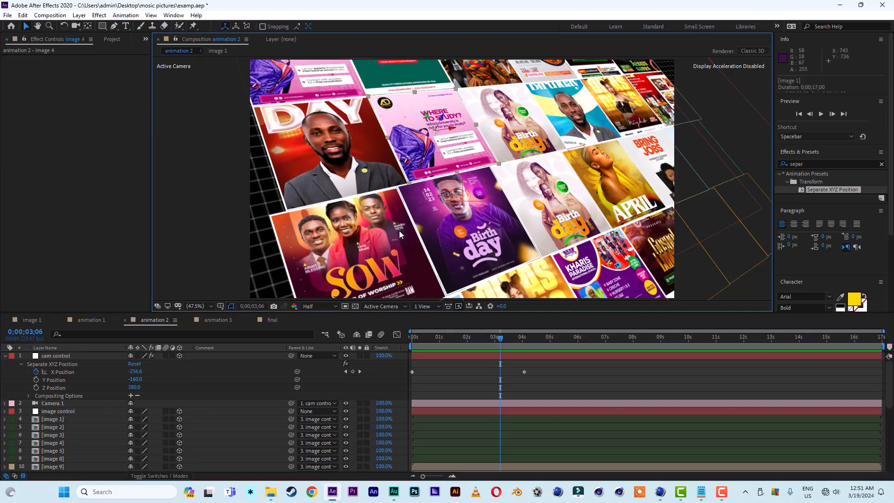
scroll(55, 444, down, 4)
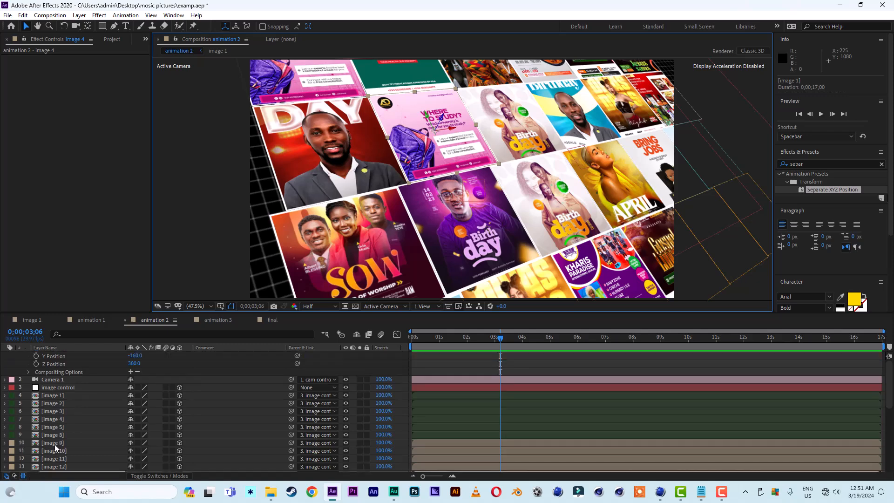
key(p)
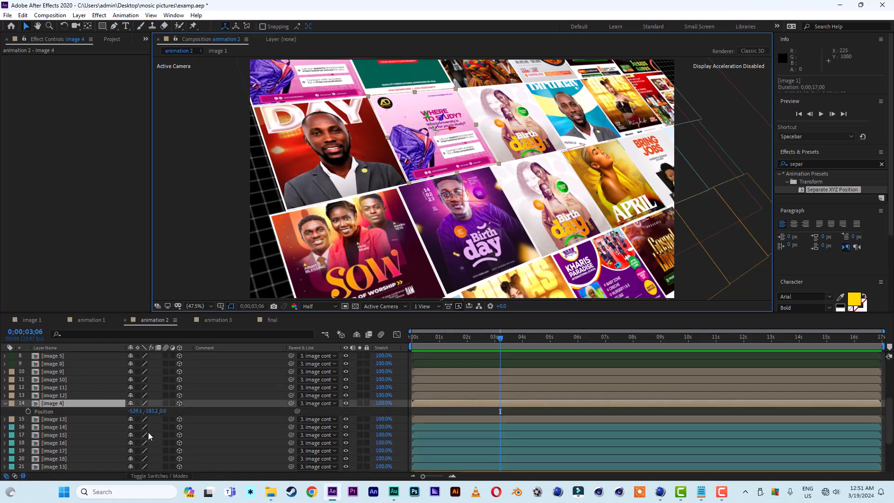
drag(503, 337, 525, 342)
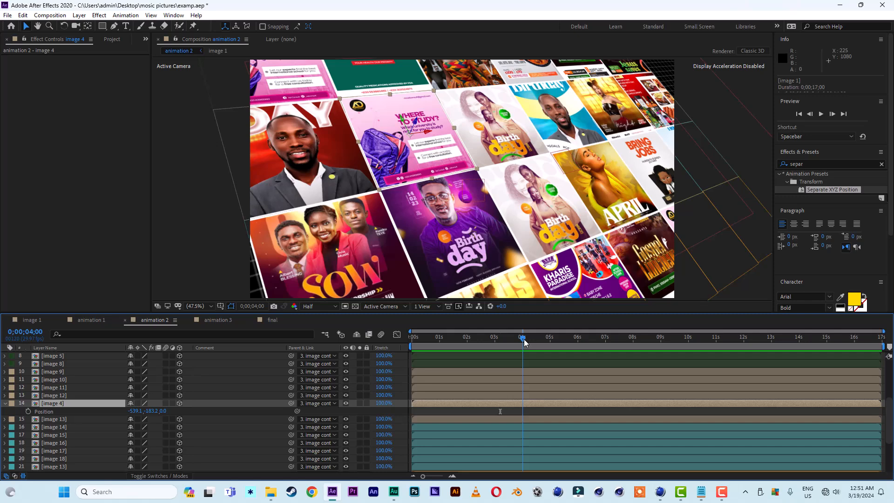
click(28, 412)
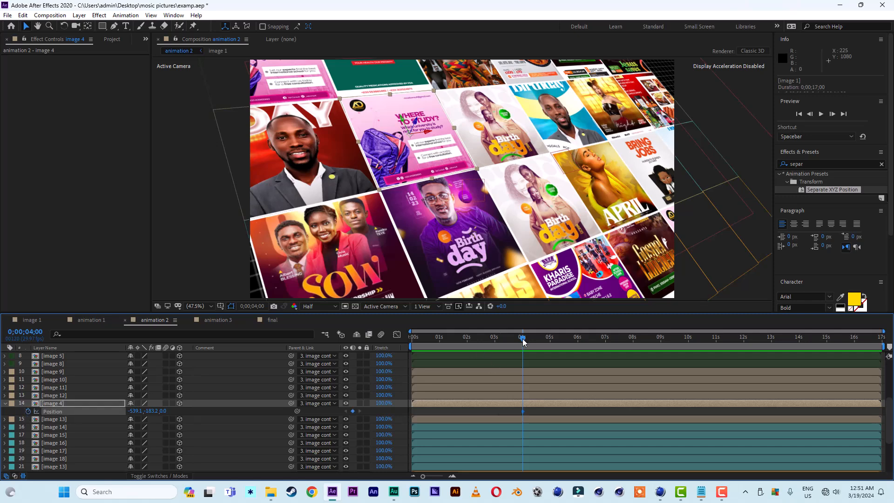
Move image 4 up and out toward the camera at 1 s, then shift that keyframe to about frame 3.
drag(523, 342, 439, 342)
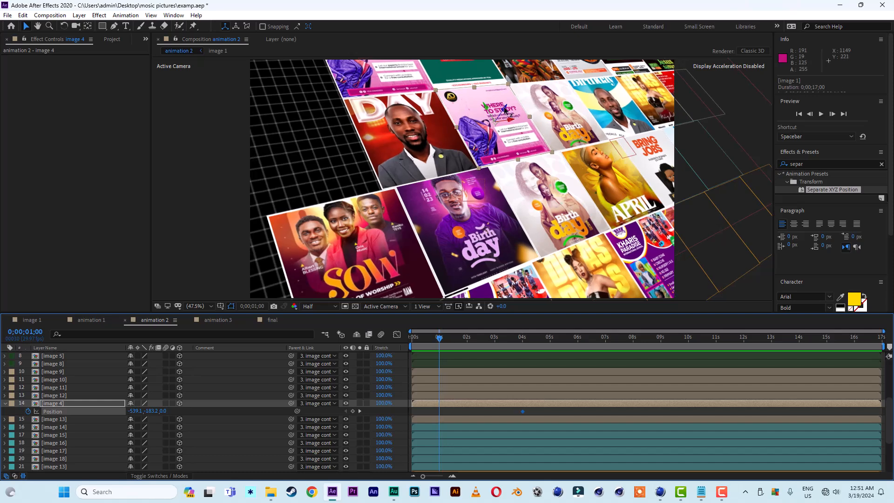
drag(504, 110, 595, 102)
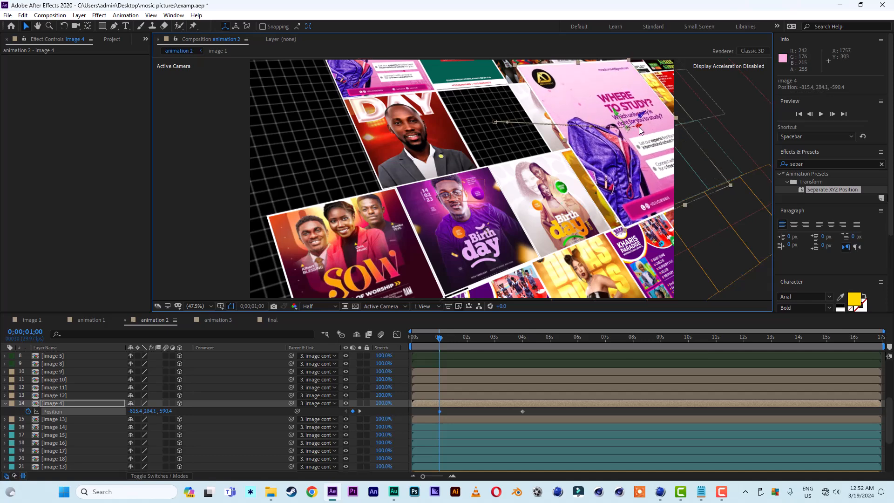
drag(641, 128, 622, 73)
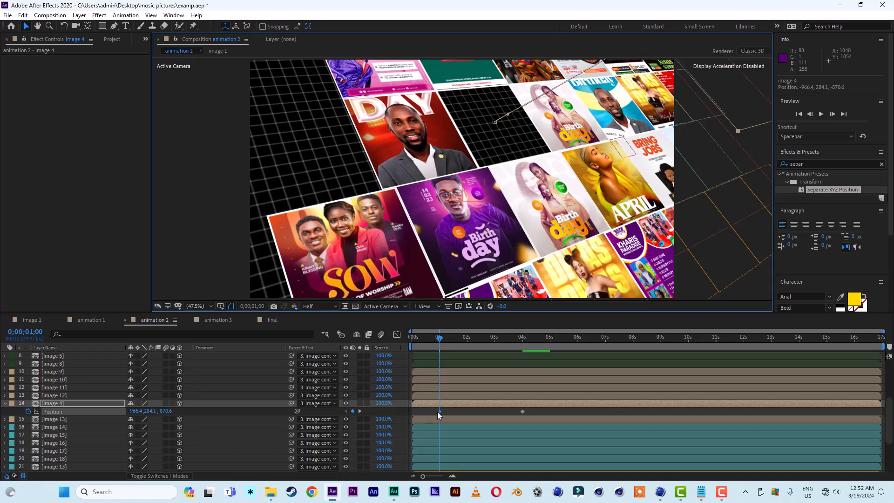
drag(438, 410, 415, 414)
Preview image 4's fly-in motion and scrub back to about 3 s.
click(425, 343)
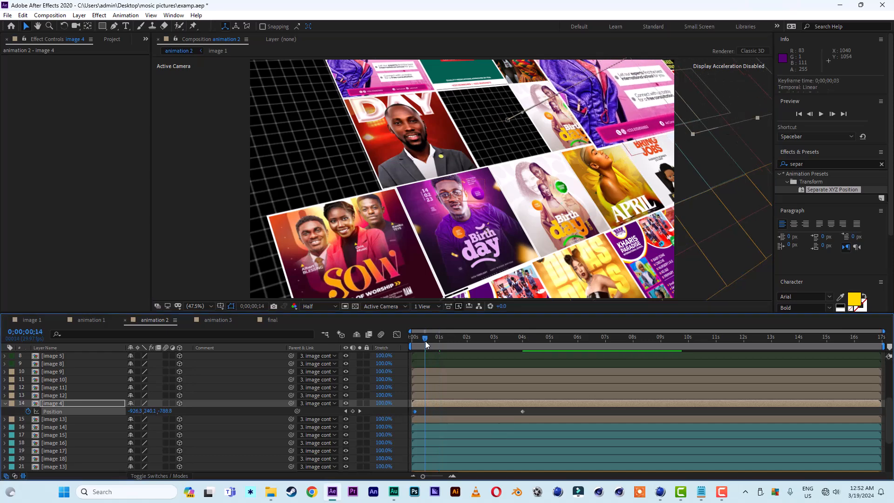
key(space)
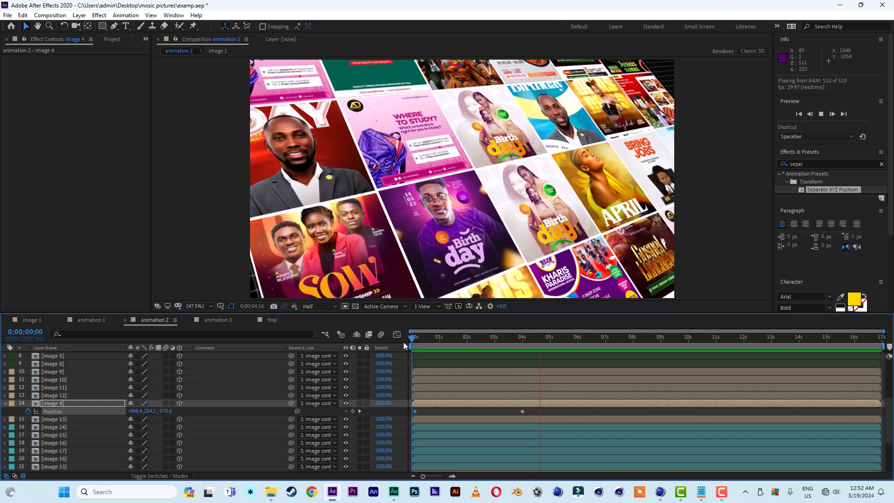
drag(440, 339, 503, 344)
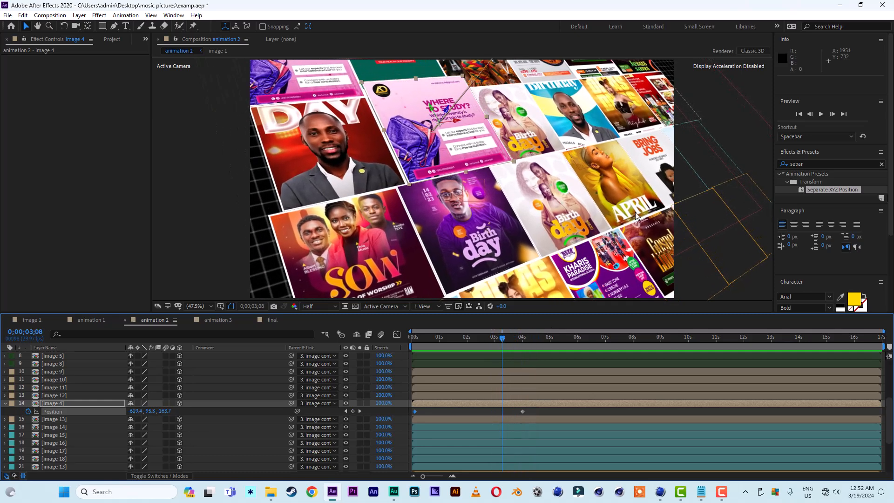
Select the image 7 flyer and add a Position keyframe at about 3 s.
click(612, 194)
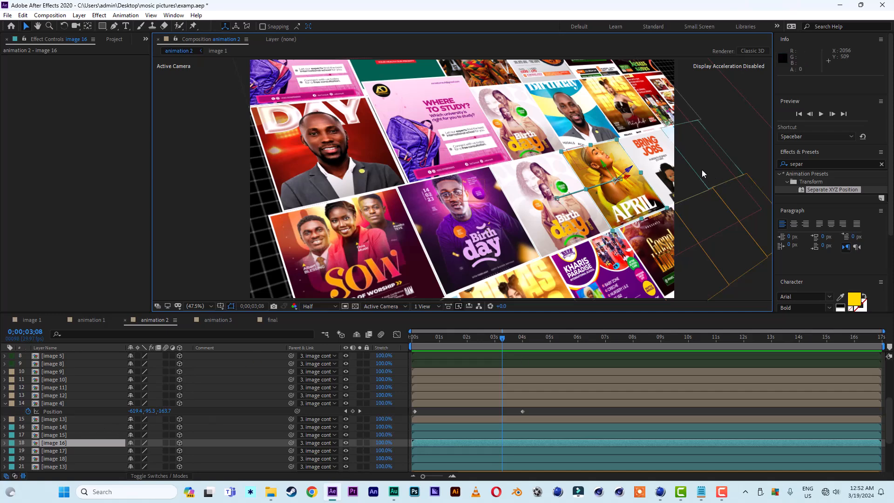
click(606, 266)
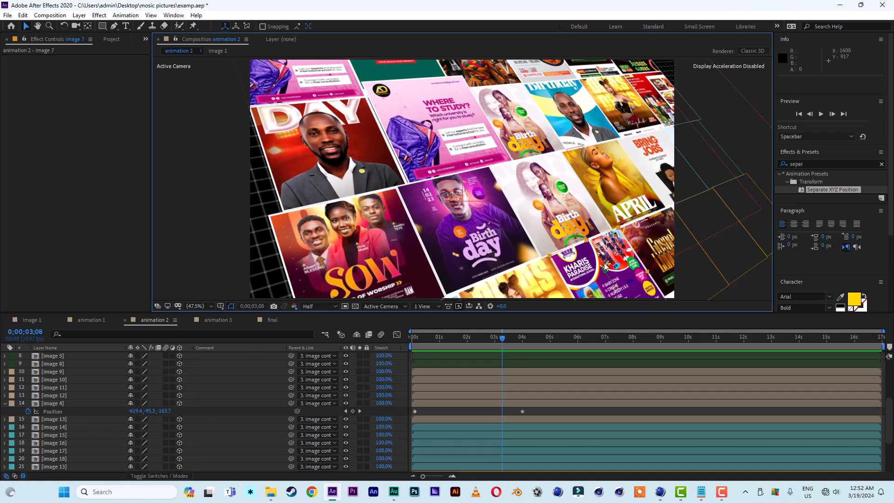
key(p)
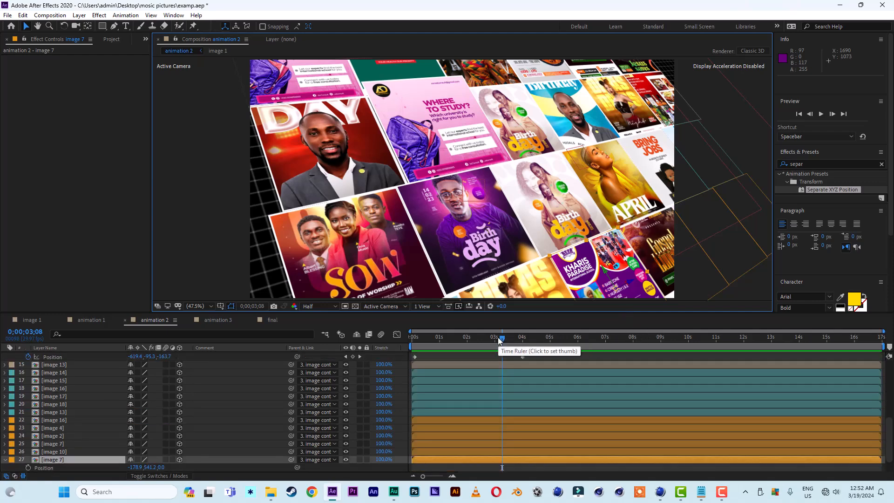
mouse_move(503, 341)
mouse_down()
mouse_move(515, 339)
mouse_move(496, 340)
mouse_up()
scroll(101, 443, down, 1)
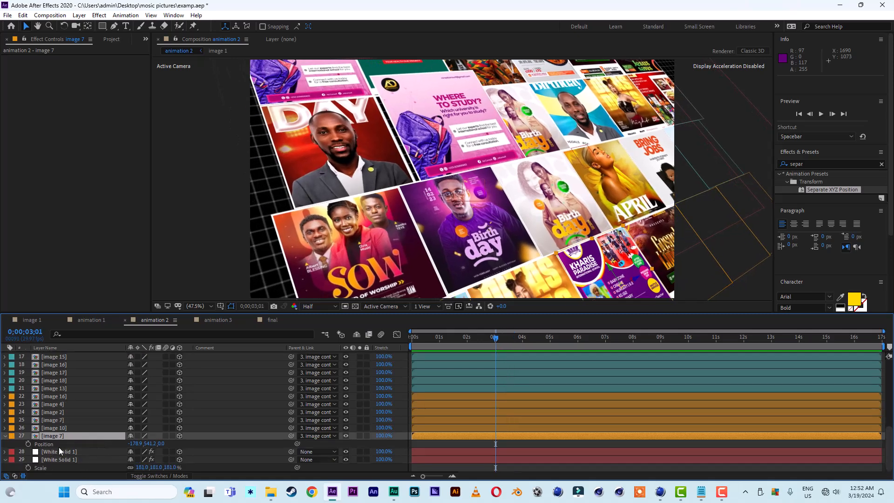
click(29, 444)
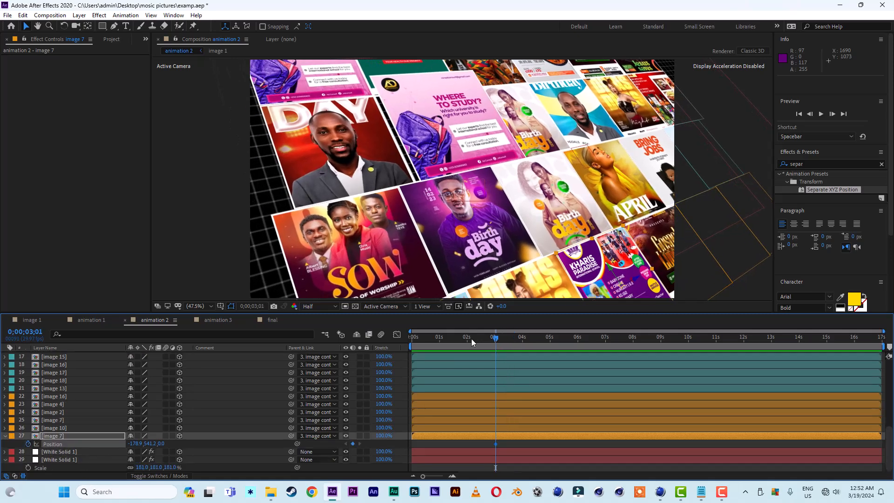
Move image 7 out toward the camera at 0;00;01;24, then shift that keyframe to about frame 18.
click(441, 342)
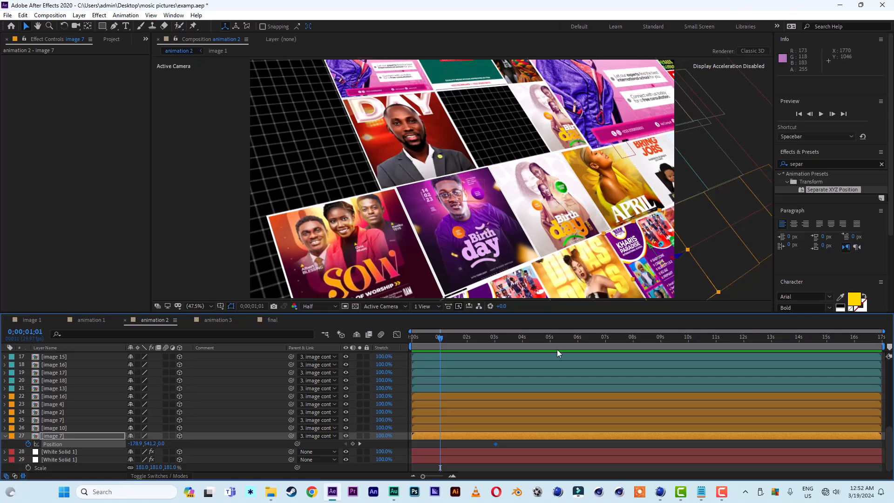
click(461, 340)
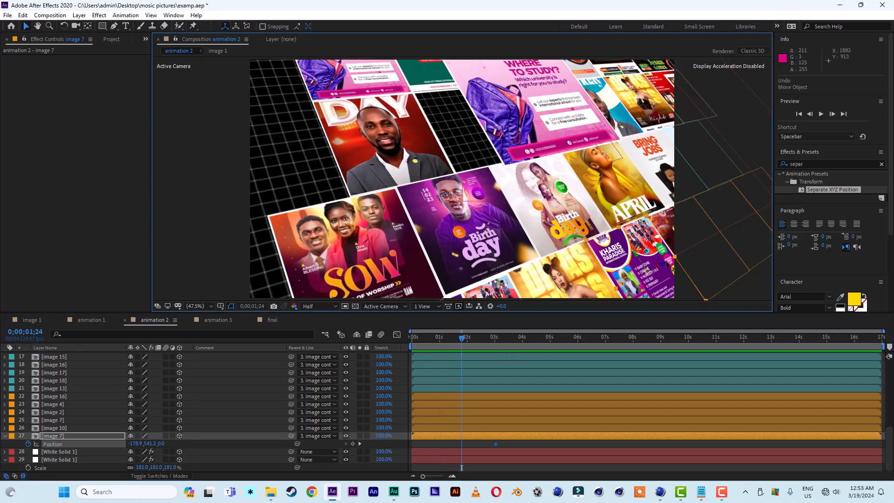
drag(667, 265, 754, 238)
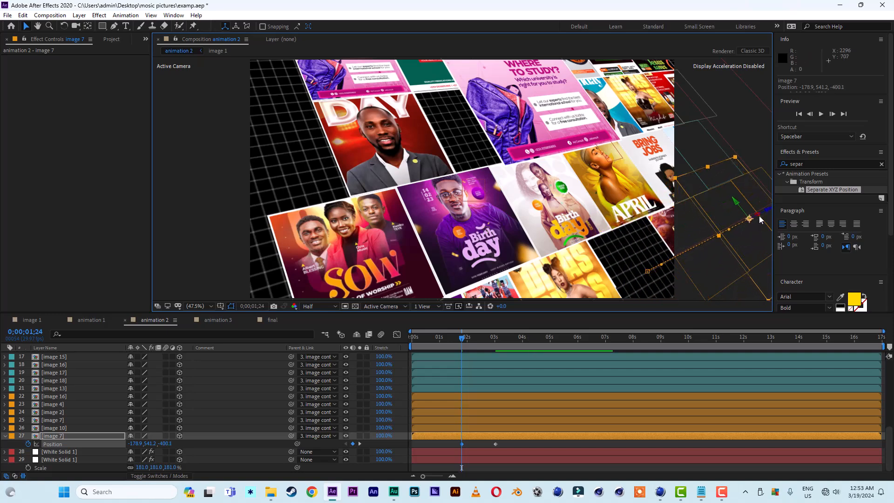
mouse_move(759, 217)
mouse_down()
mouse_move(671, 252)
mouse_move(677, 264)
mouse_move(742, 236)
mouse_move(740, 228)
mouse_move(705, 242)
mouse_move(761, 232)
mouse_up()
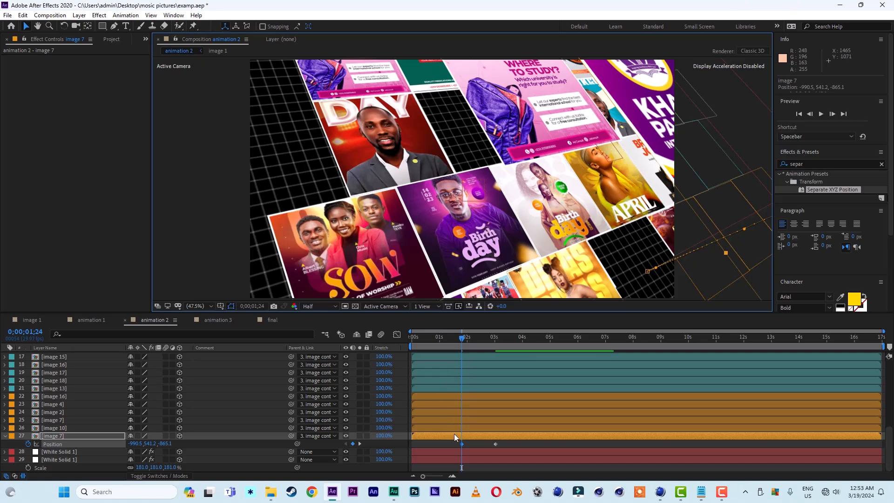
drag(463, 444, 429, 446)
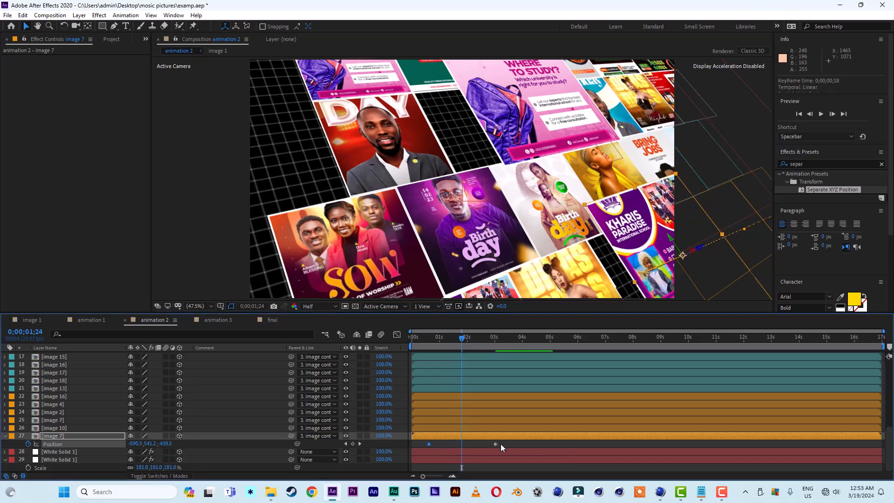
Apply Easy Ease to both of image 7's Position keyframes.
drag(501, 445, 408, 449)
right_click(429, 444)
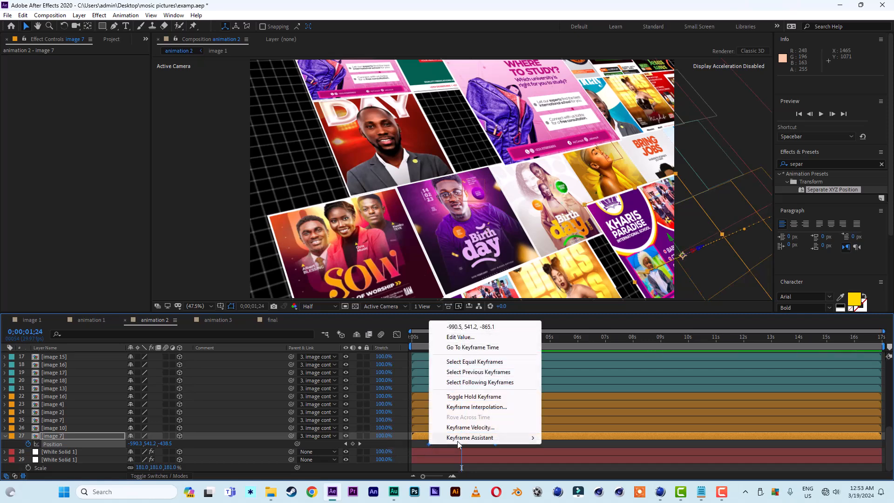
mouse_move(468, 439)
click(570, 377)
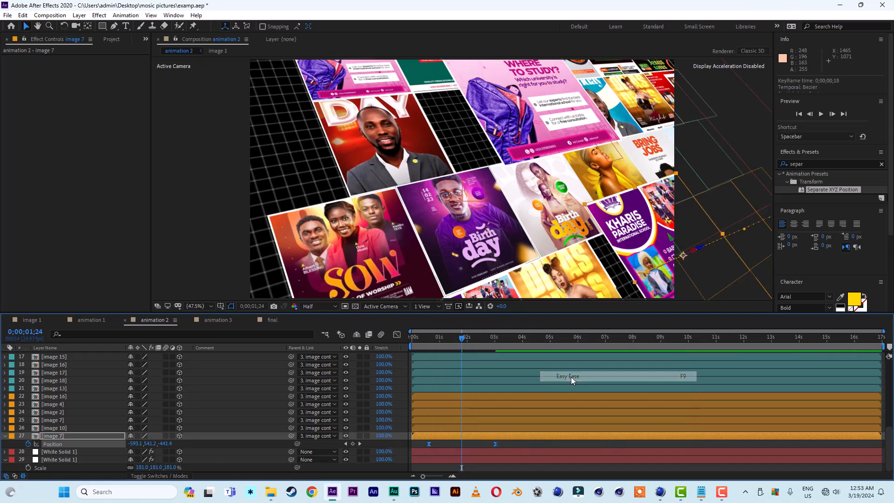
Preview the staggered flyer animations from the start.
drag(431, 337, 387, 340)
key(space)
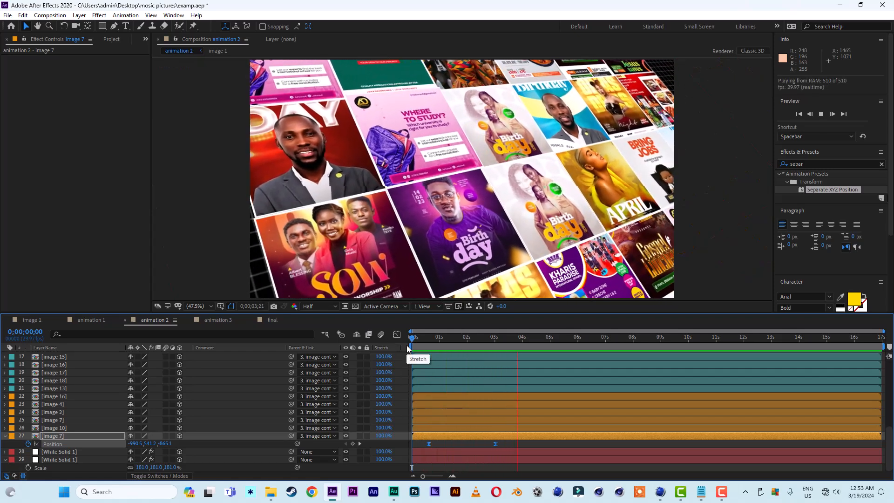
key(space)
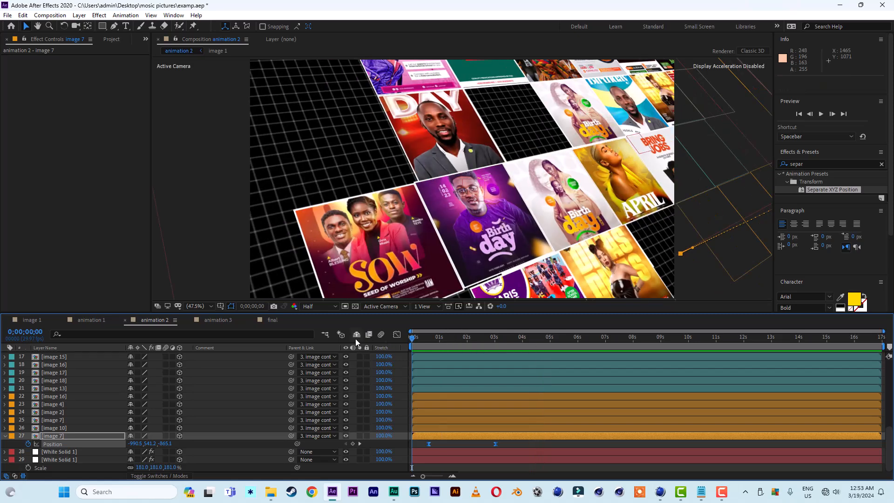
key(space)
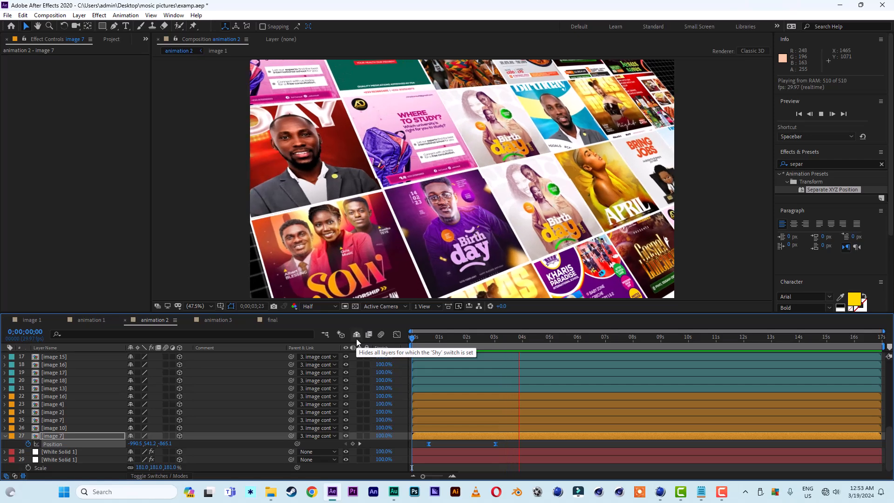
Select the image 12 flyer and add a Position keyframe at about 0;00;02;13.
click(472, 338)
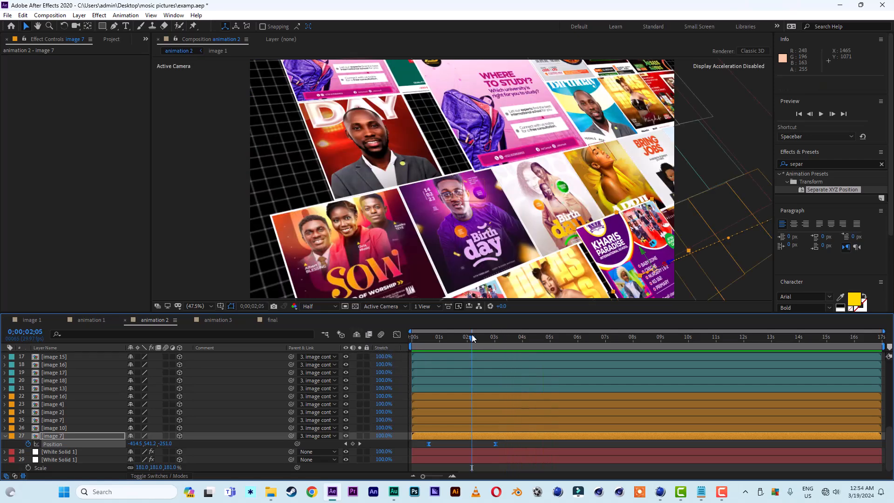
click(478, 338)
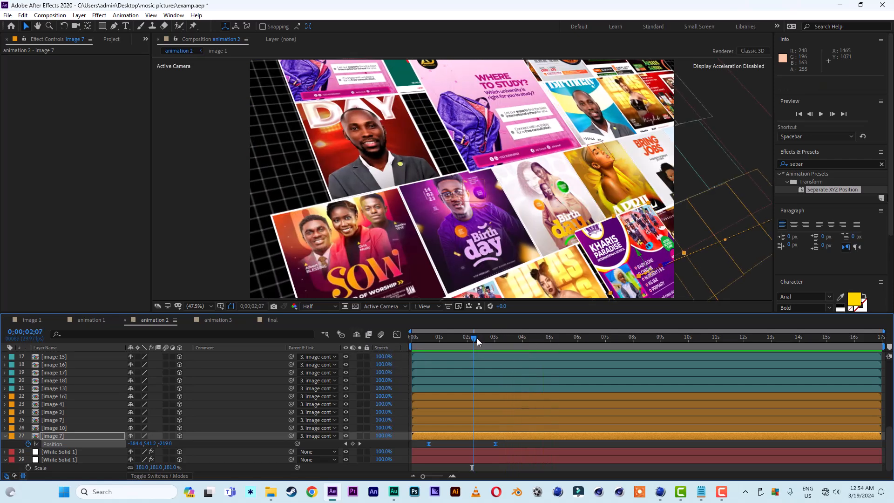
click(376, 144)
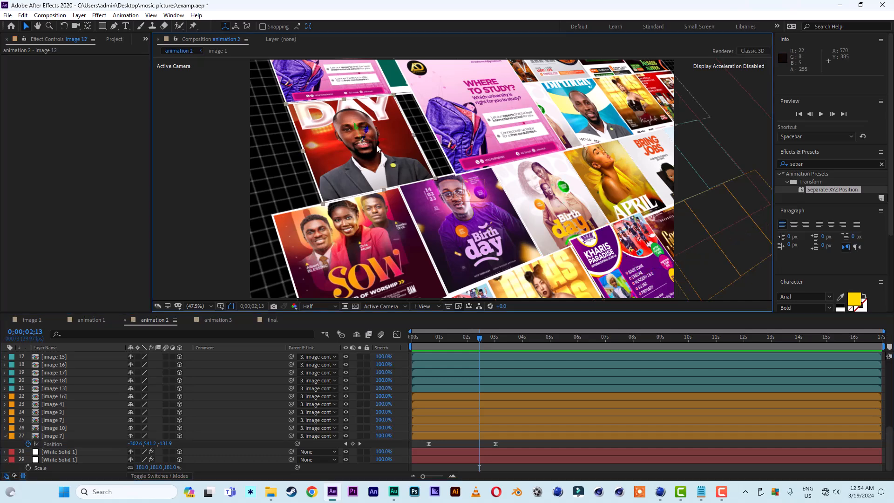
key(p)
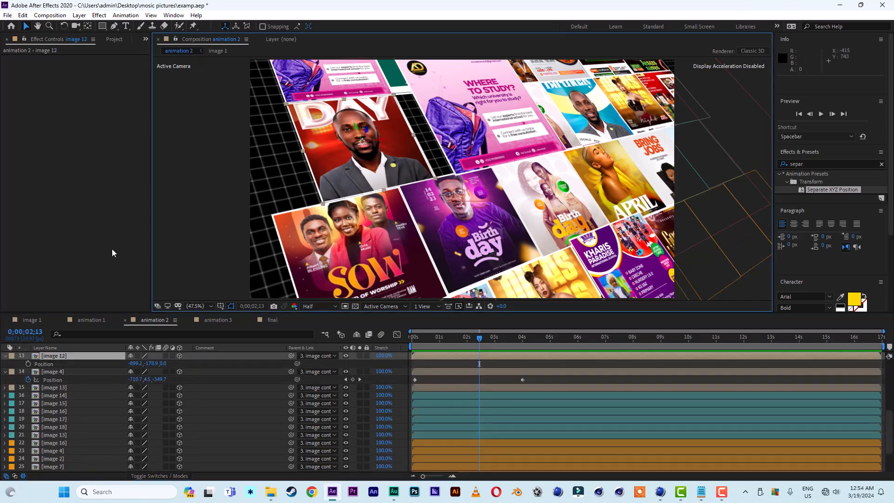
click(29, 364)
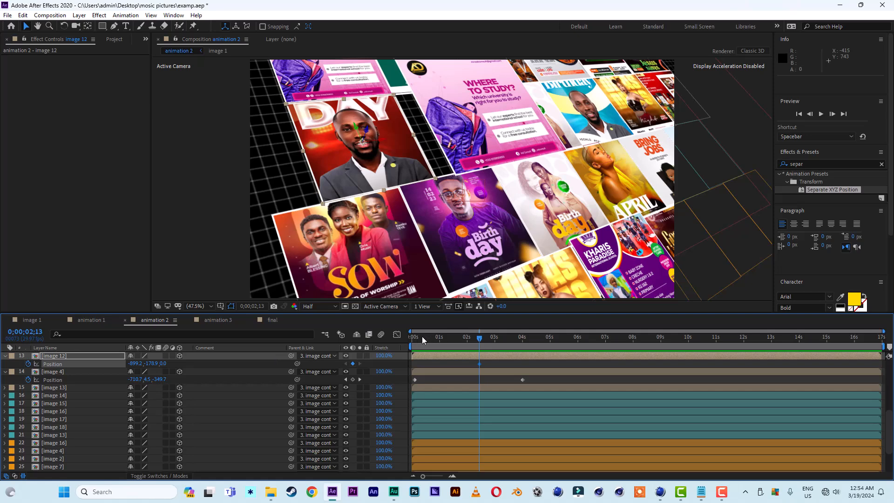
Move image 12 out toward the camera at about 0;00;00;26 and shift that keyframe slightly earlier.
click(436, 337)
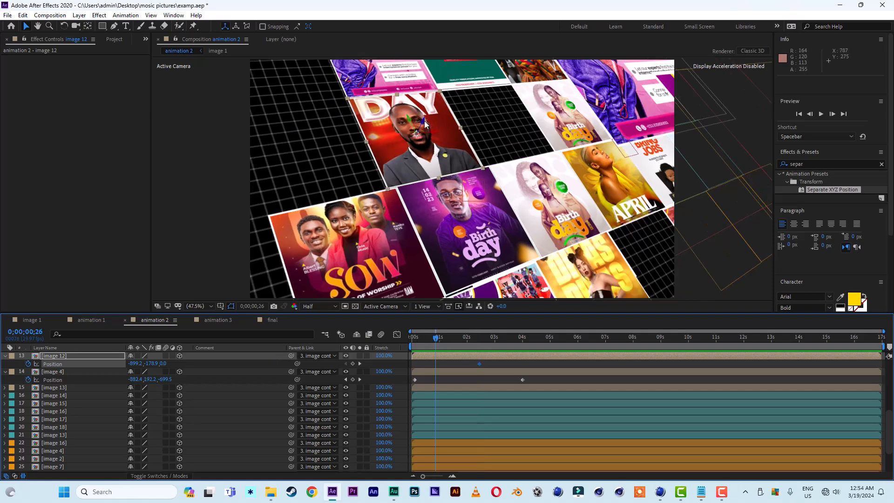
drag(424, 122, 438, 98)
drag(436, 364, 422, 364)
Move image 12's later Position keyframe to about 4 s and apply Easy Ease to both keyframes.
click(479, 364)
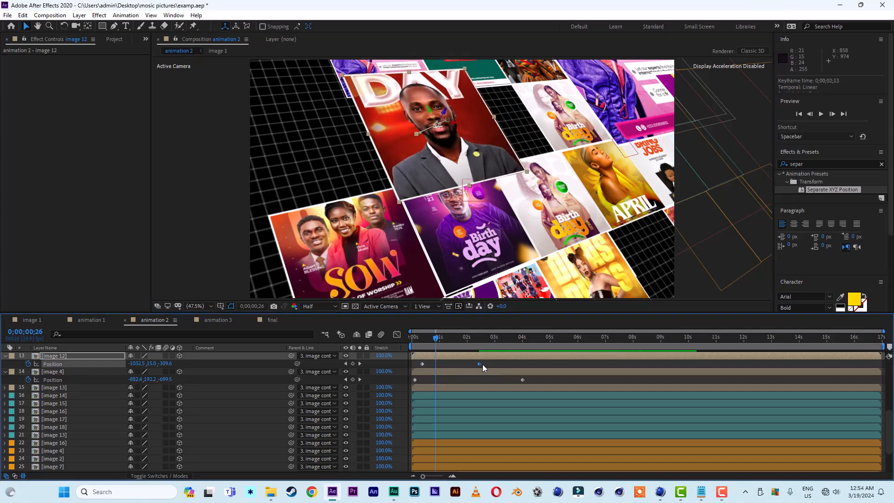
drag(482, 364, 385, 375)
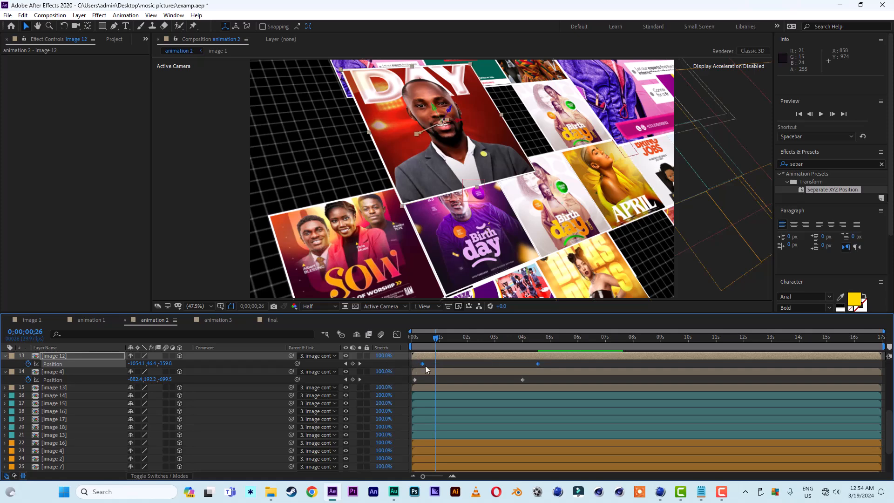
right_click(420, 365)
mouse_move(482, 359)
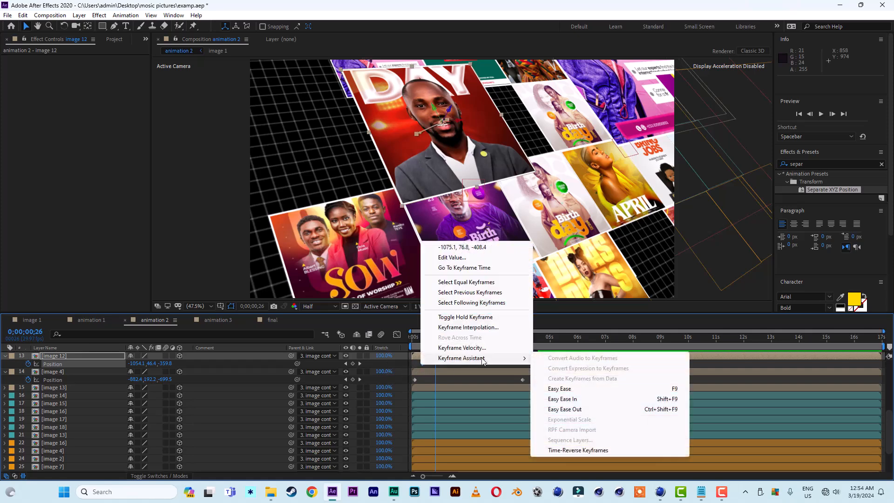
click(560, 388)
Move image 12's later Position keyframe to 0;00;03;01 and preview the staggered animation from the start.
drag(425, 342, 385, 343)
key(space)
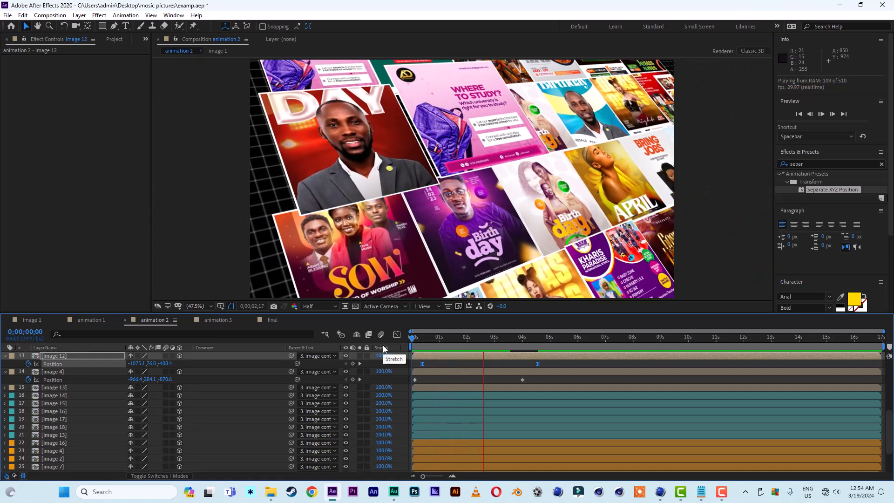
click(460, 338)
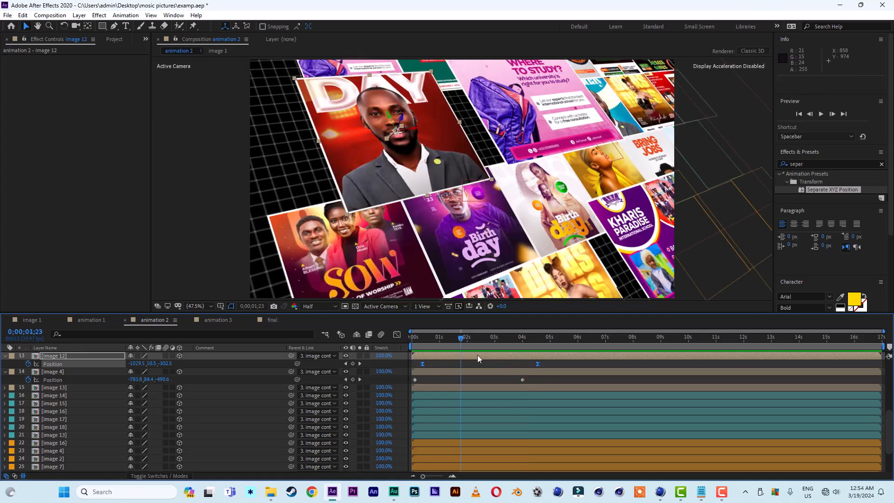
drag(539, 364, 496, 364)
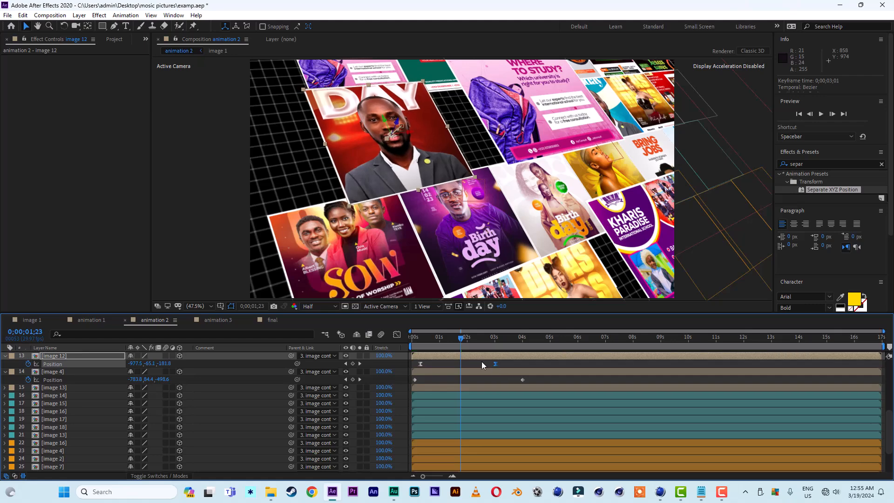
key(space)
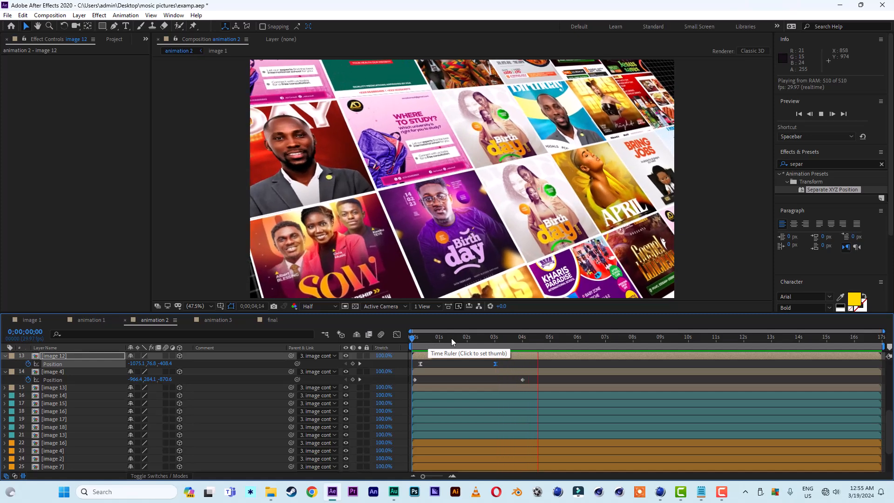
click(451, 338)
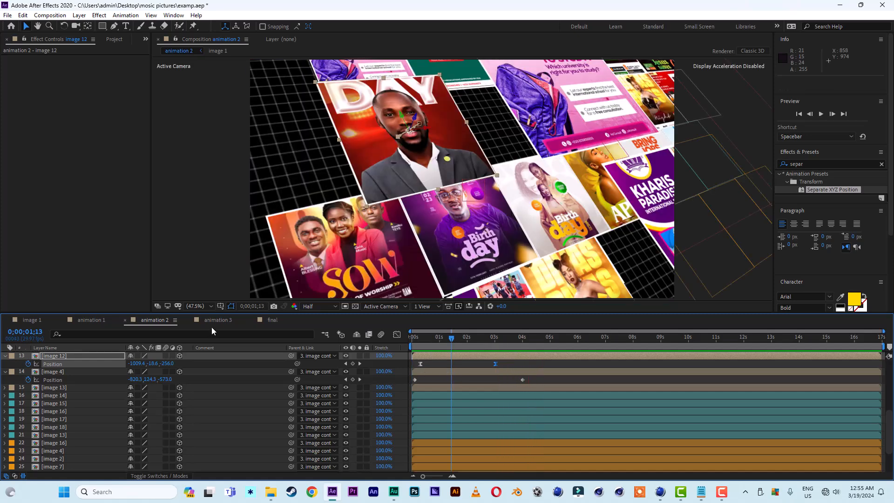
Open the animation 3 composition and save the project.
click(216, 321)
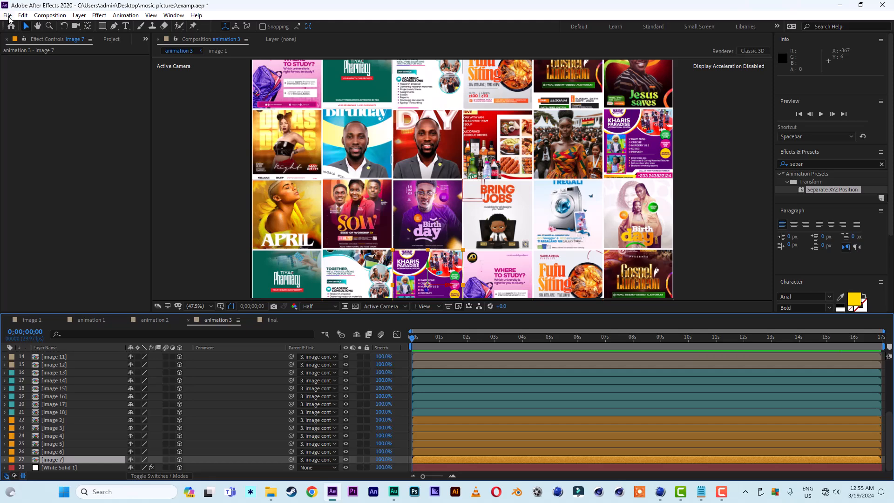
click(8, 16)
click(36, 104)
Rotate the cam control null to 16° on X and -17° on Y, undoing an extra Z Rotation change.
scroll(69, 418, up, 5)
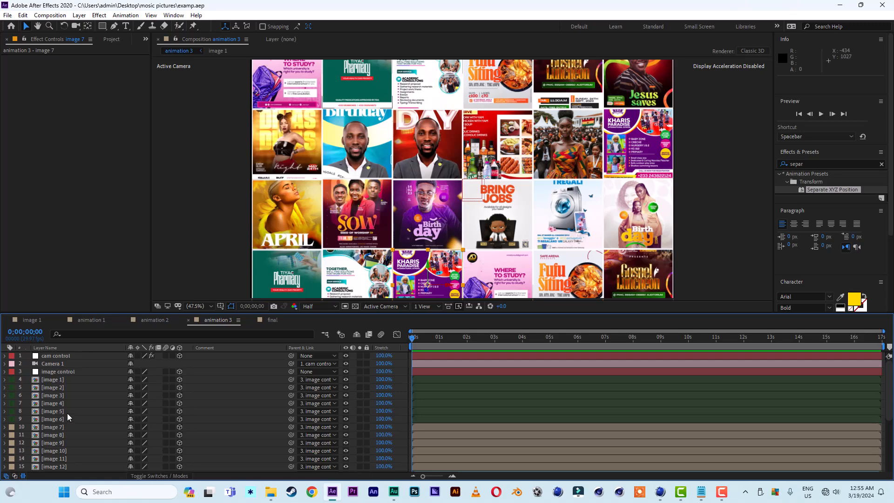
click(66, 356)
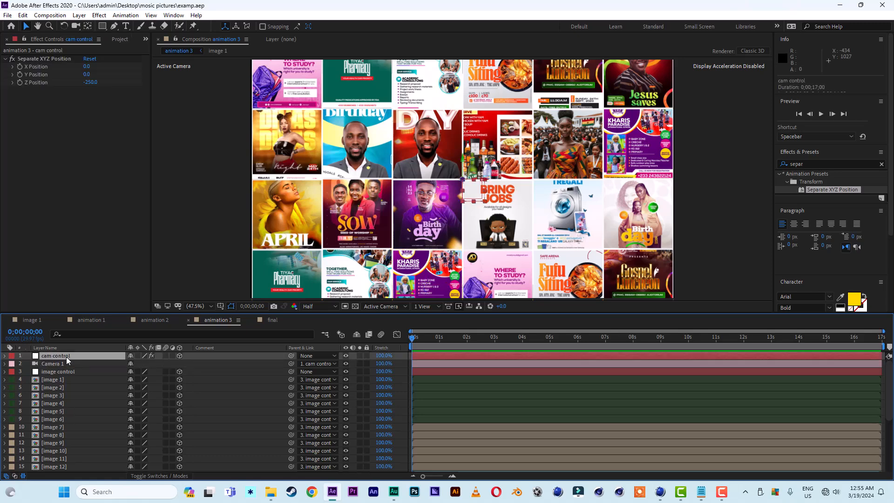
key(r)
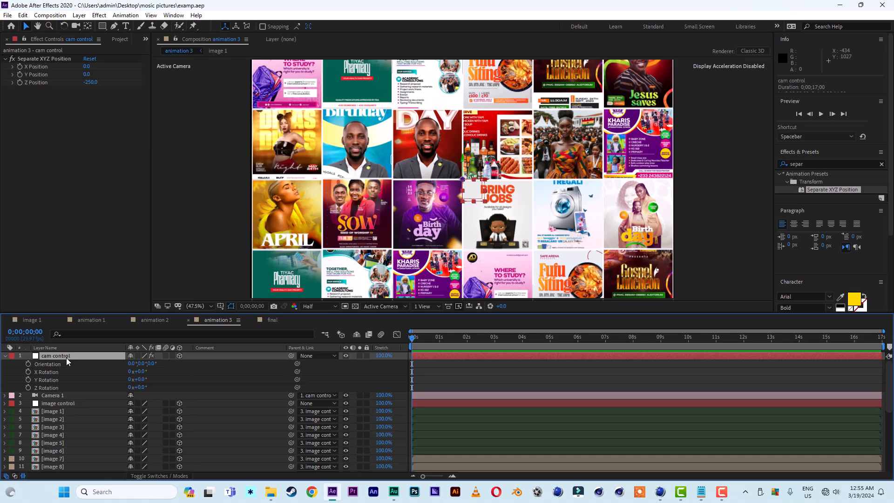
mouse_move(144, 383)
mouse_down()
mouse_move(135, 380)
mouse_move(148, 371)
mouse_move(151, 387)
mouse_up()
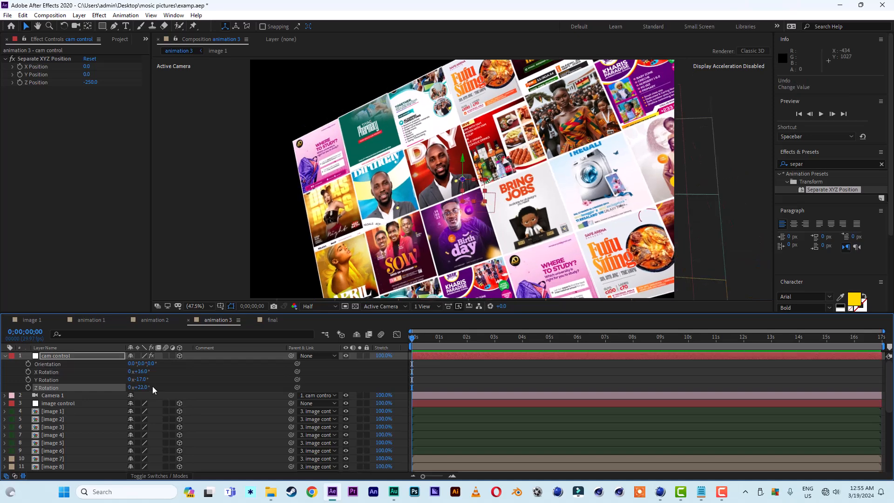
key(ctrl+z)
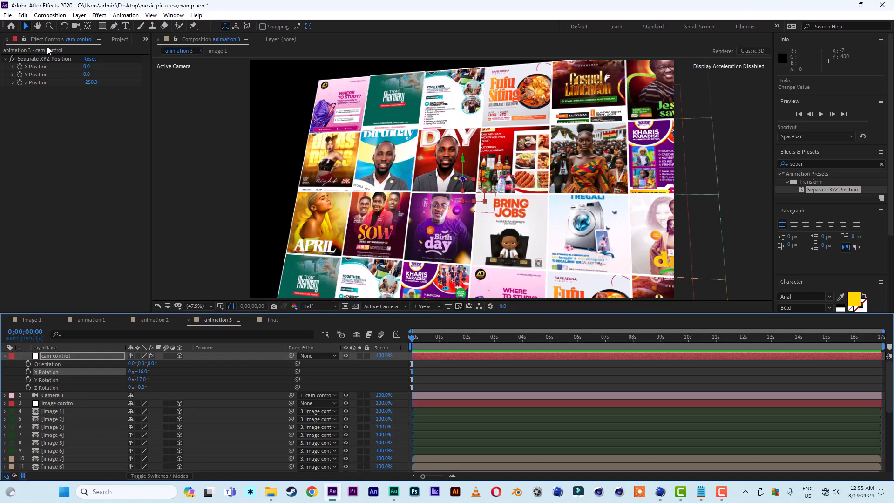
Reposition the cam control null in the viewer to reframe the flyer grid.
click(61, 357)
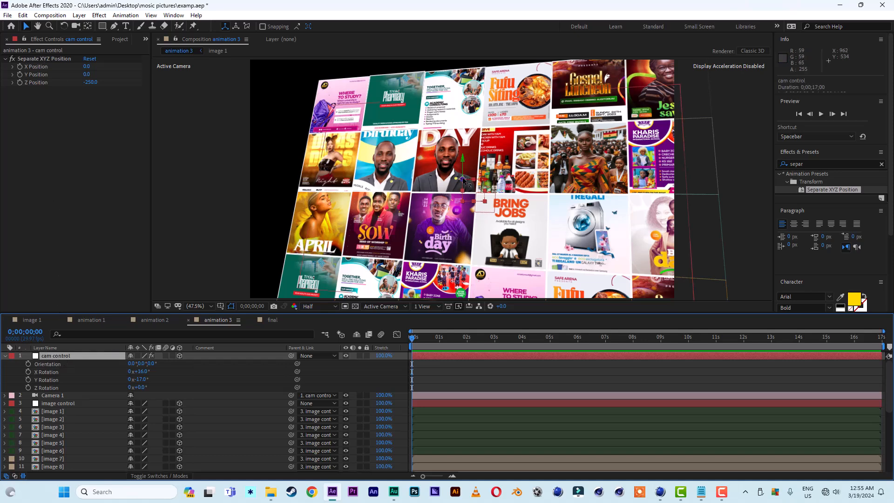
drag(462, 179, 327, 179)
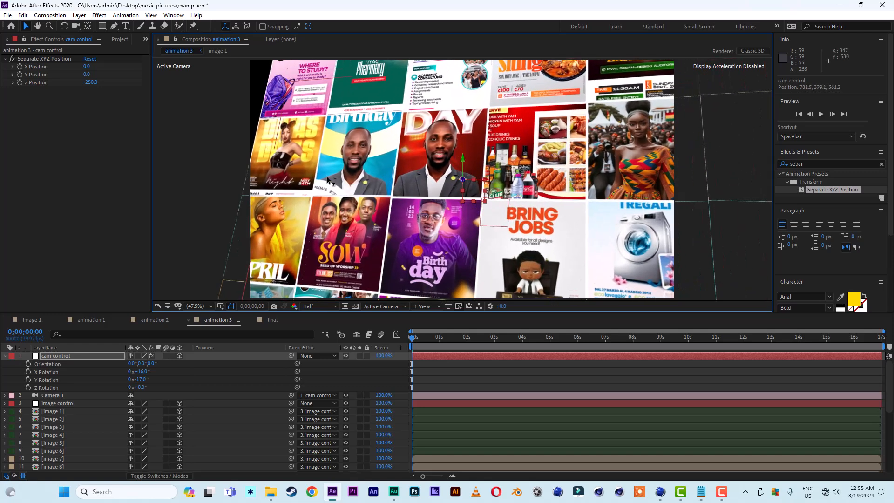
click(462, 160)
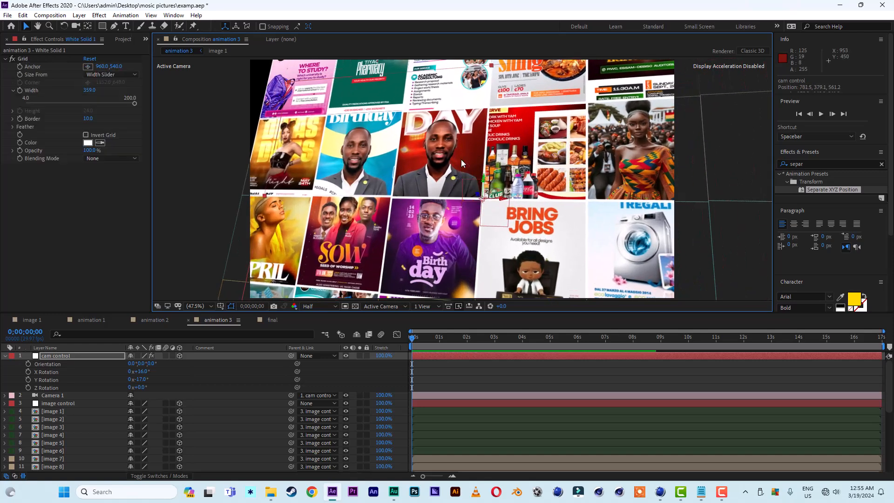
click(62, 358)
drag(465, 163, 456, 199)
Set cam control's rotation to 27° X and -34° Y and move it in the viewer to reframe the grid.
click(141, 379)
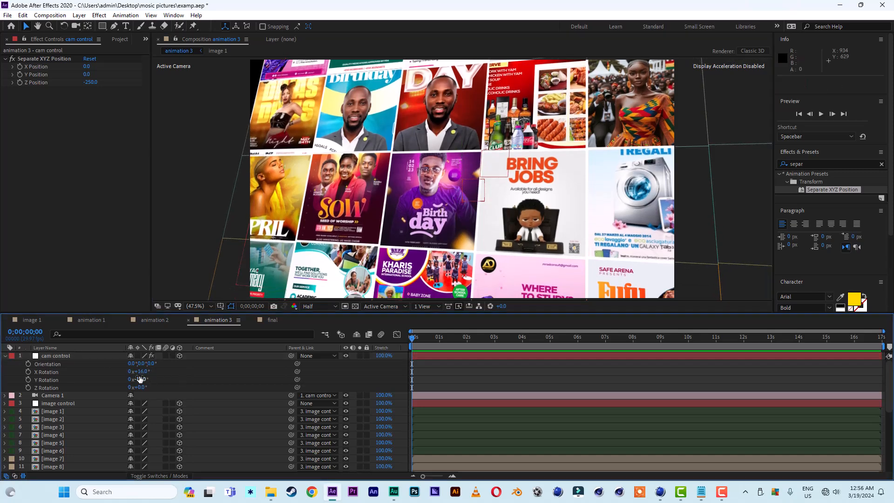
mouse_move(141, 379)
mouse_down()
mouse_move(150, 371)
mouse_move(137, 379)
mouse_up()
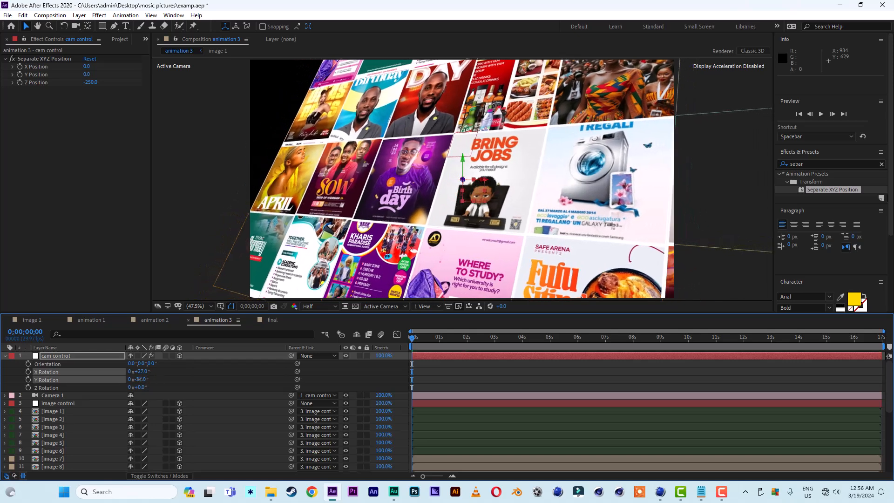
drag(486, 180, 546, 184)
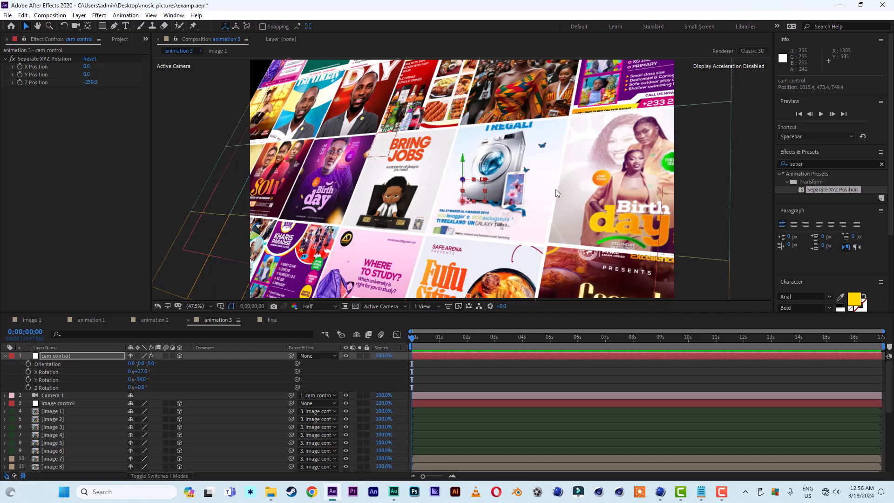
Select the image 13 through image 18 flyers and move them together sideways across the grid.
click(76, 428)
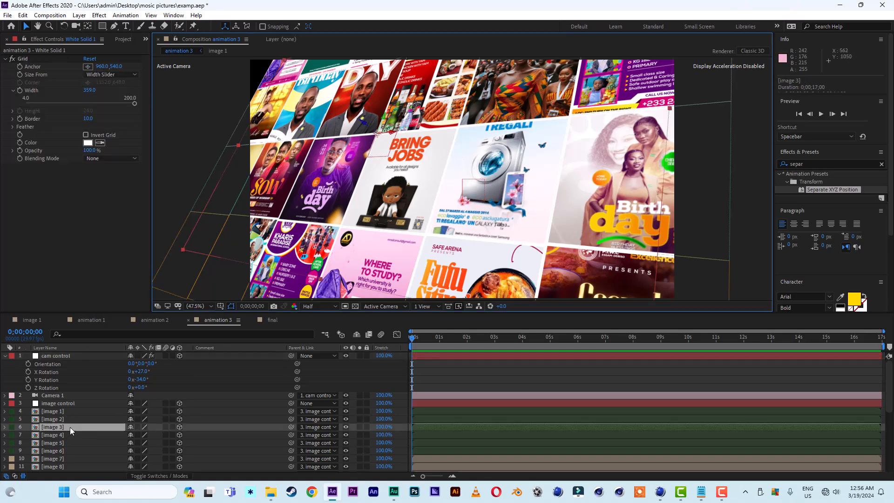
click(538, 173)
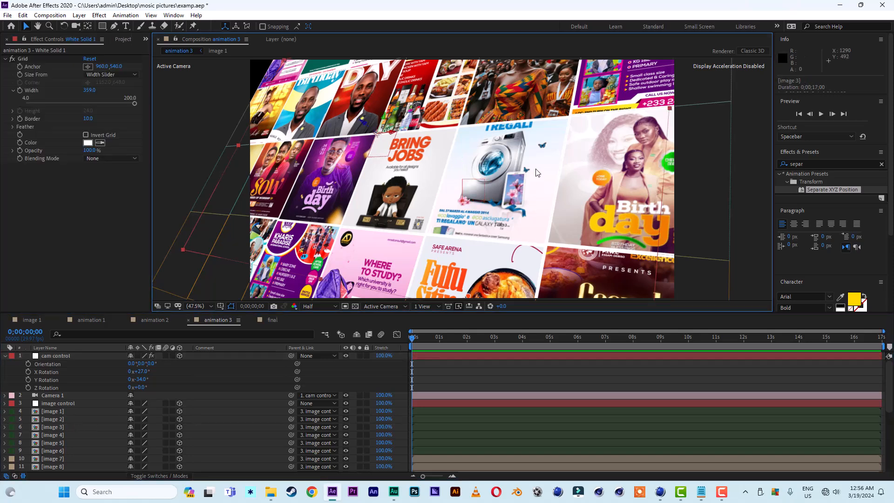
click(65, 420)
click(683, 186)
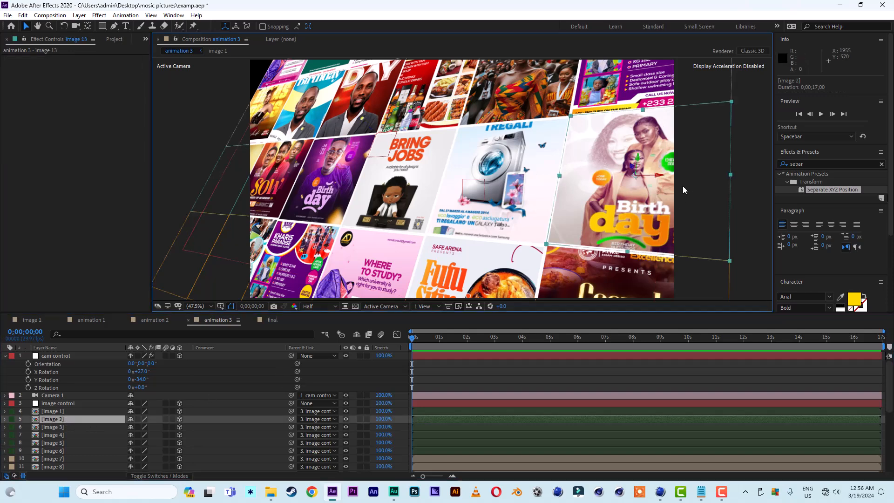
scroll(91, 454, down, 3)
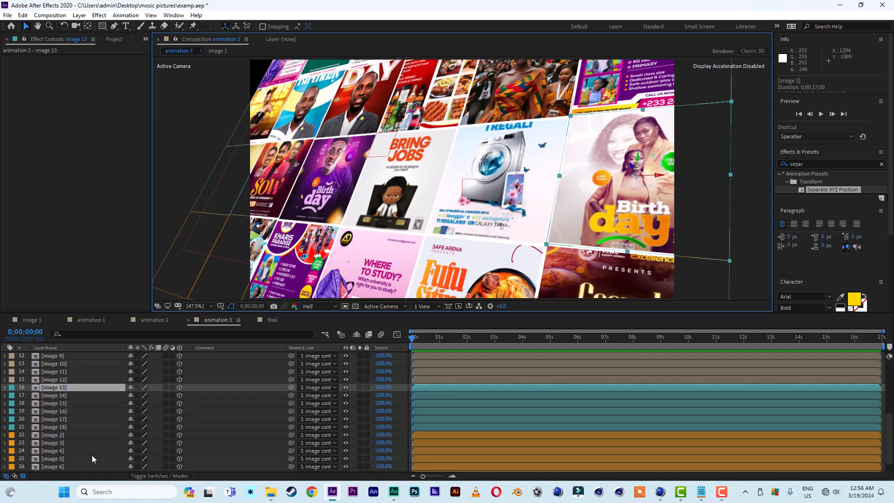
shift+click(57, 428)
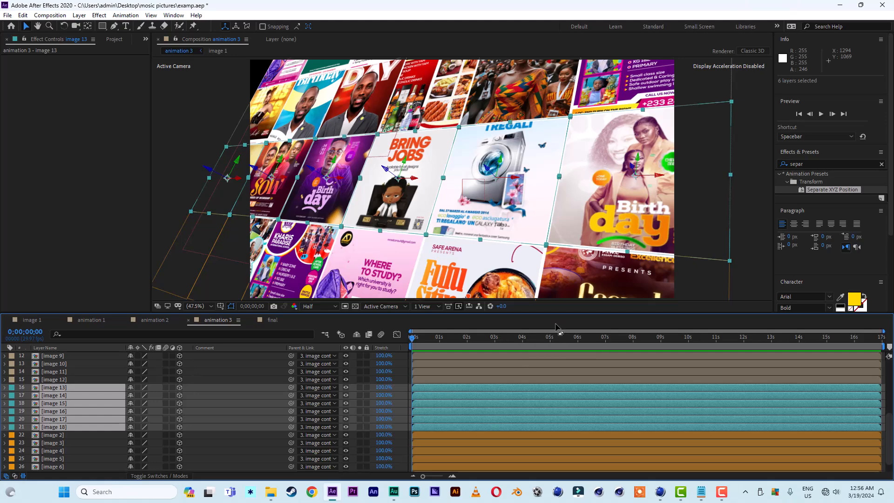
drag(557, 312, 561, 284)
click(196, 282)
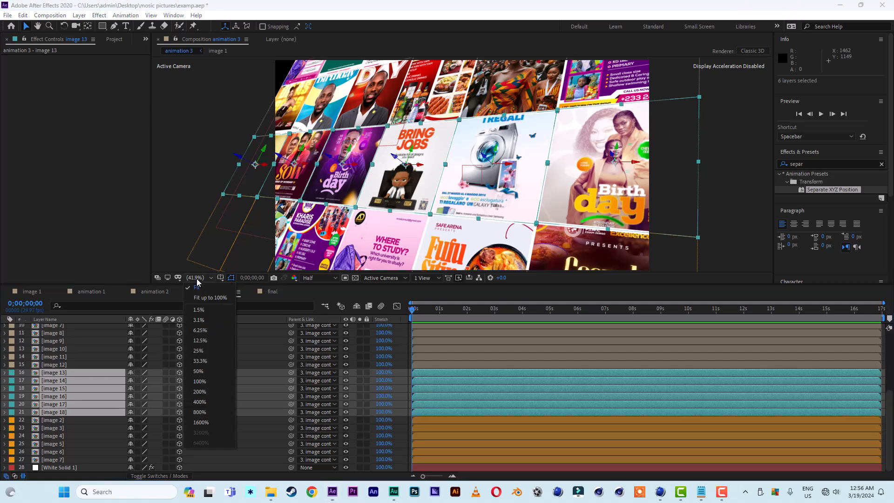
click(200, 290)
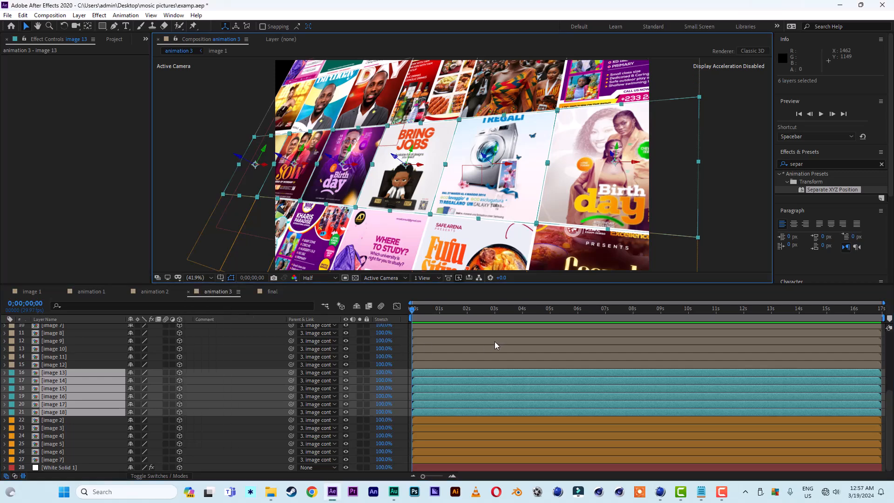
click(524, 311)
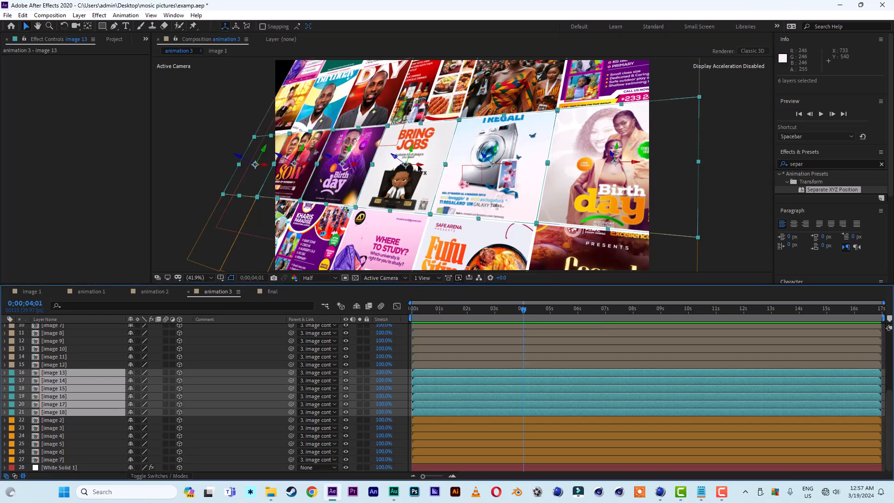
drag(421, 167, 560, 175)
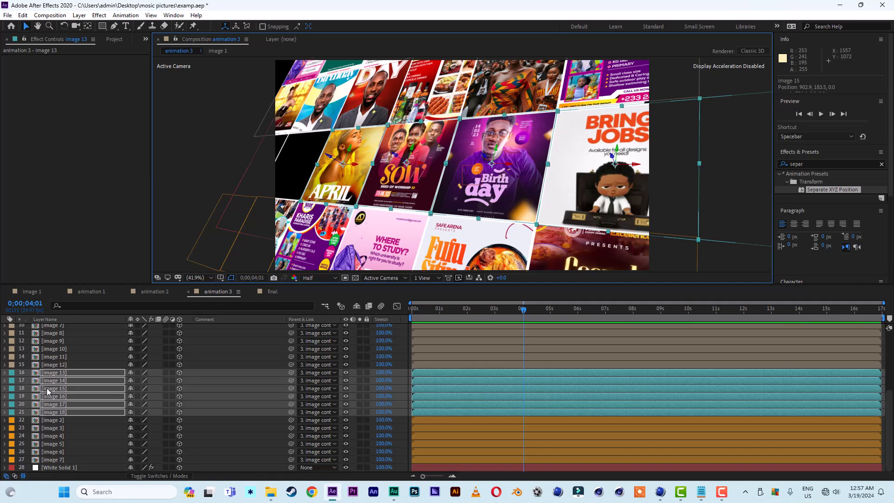
Keyframe the image 13 to image 18 positions at 4 seconds and shift them sideways at frame 0 so they slide in.
key(p)
click(28, 381)
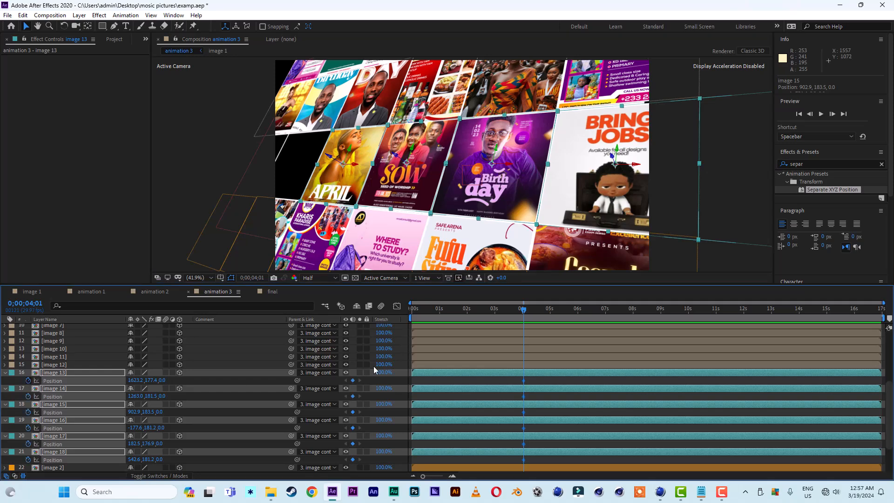
drag(522, 311, 513, 311)
drag(629, 167, 480, 170)
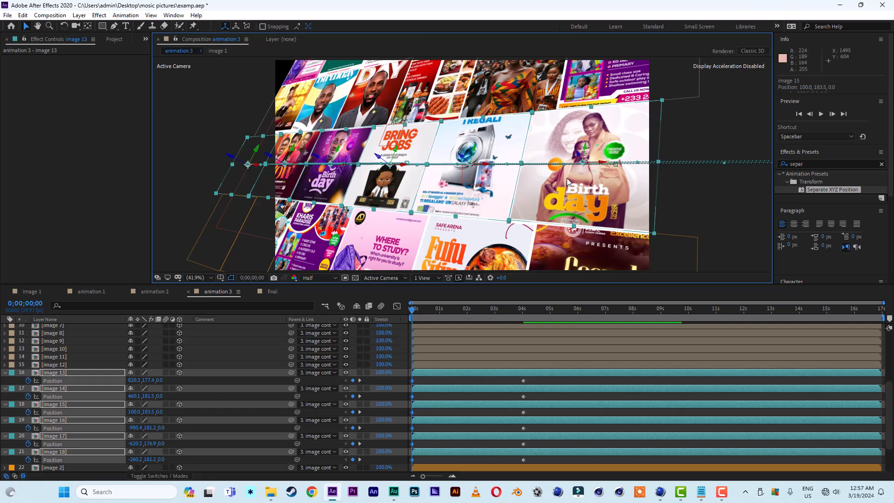
Apply Easy Ease to the image 13 to image 18 position keyframes.
drag(530, 381, 396, 462)
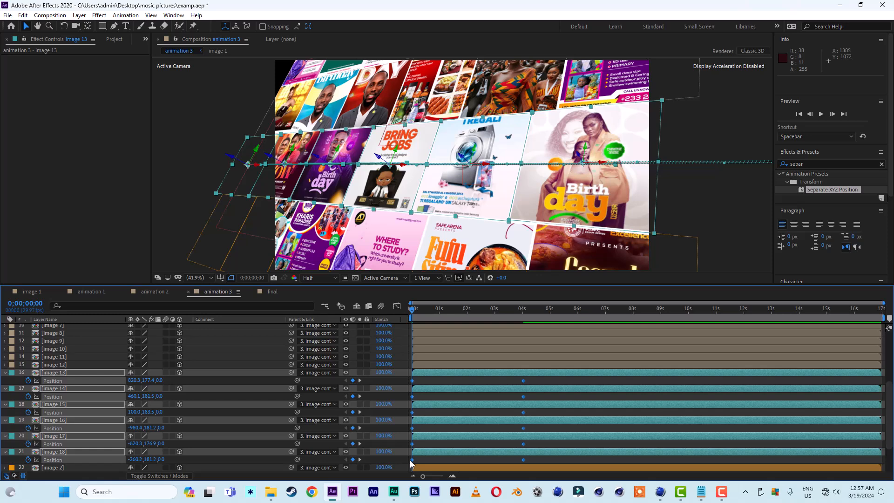
right_click(412, 460)
mouse_move(440, 460)
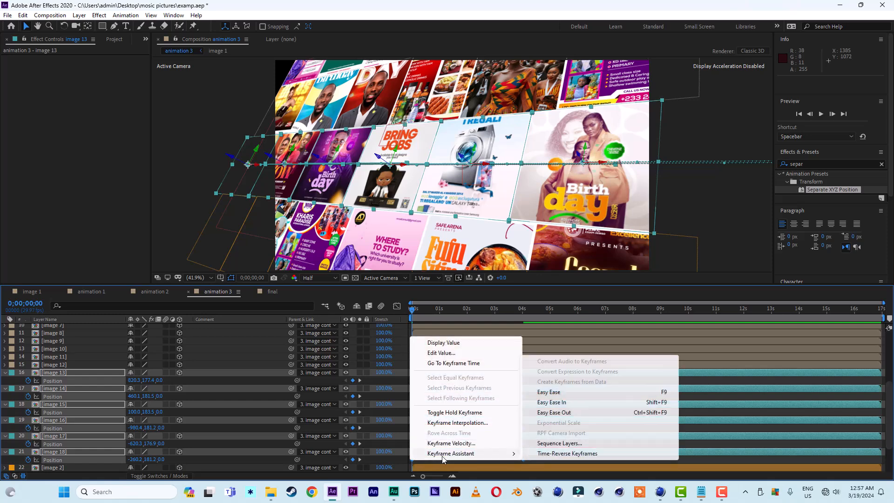
click(555, 395)
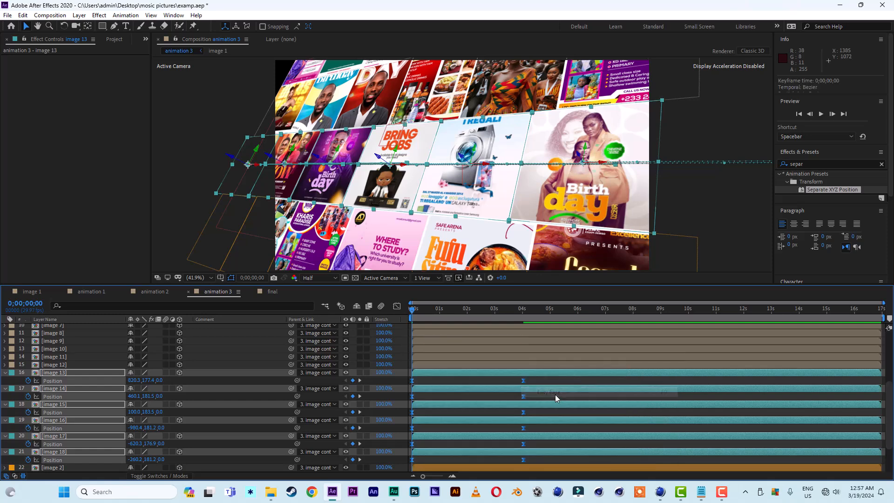
Select the image 7 through image 12 layers and move them sideways across the grid at 4 seconds.
click(5, 374)
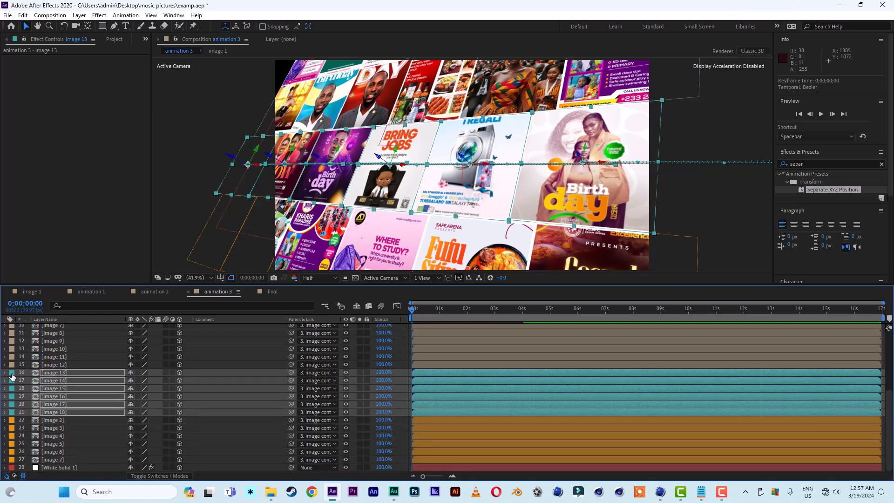
click(60, 366)
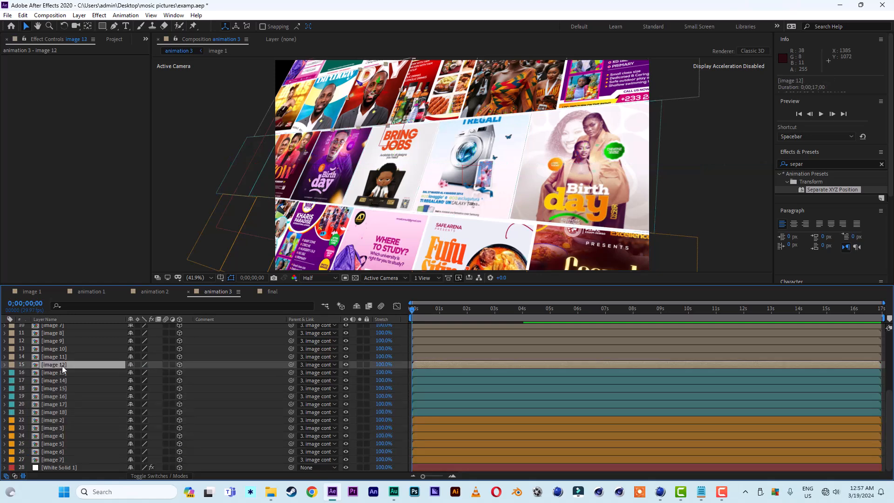
scroll(94, 380, up, 3)
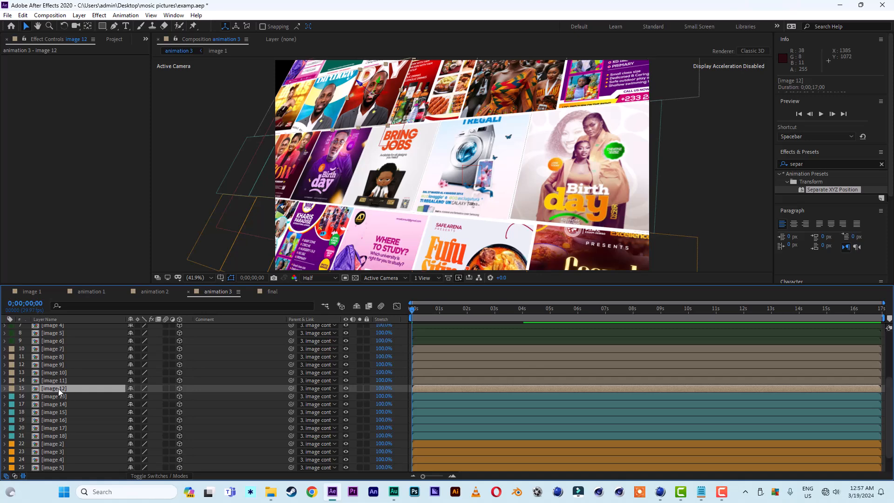
shift+click(54, 349)
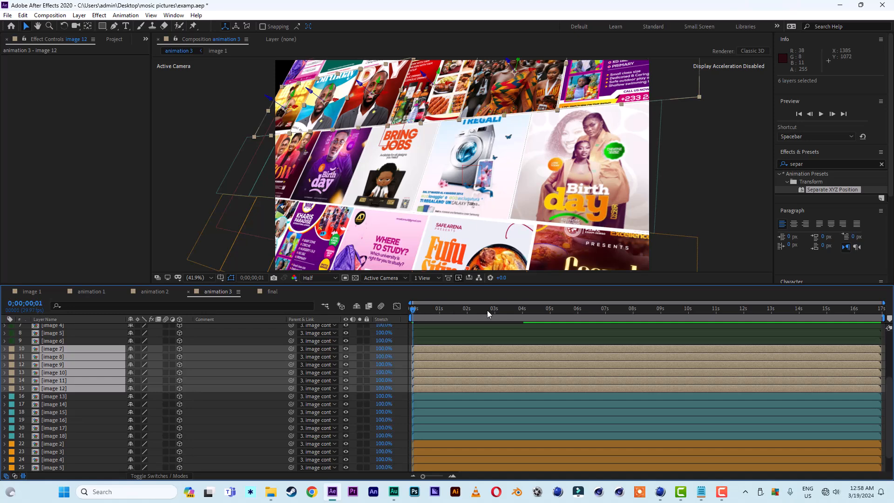
drag(487, 311, 524, 314)
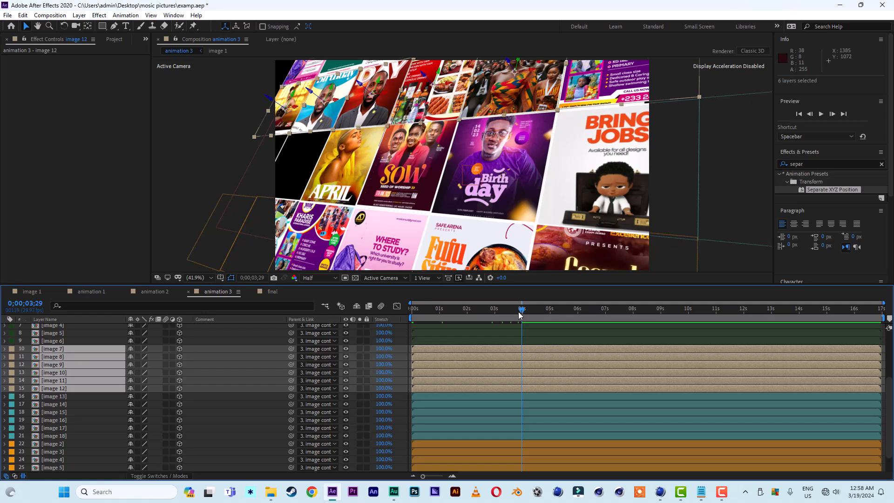
key(p)
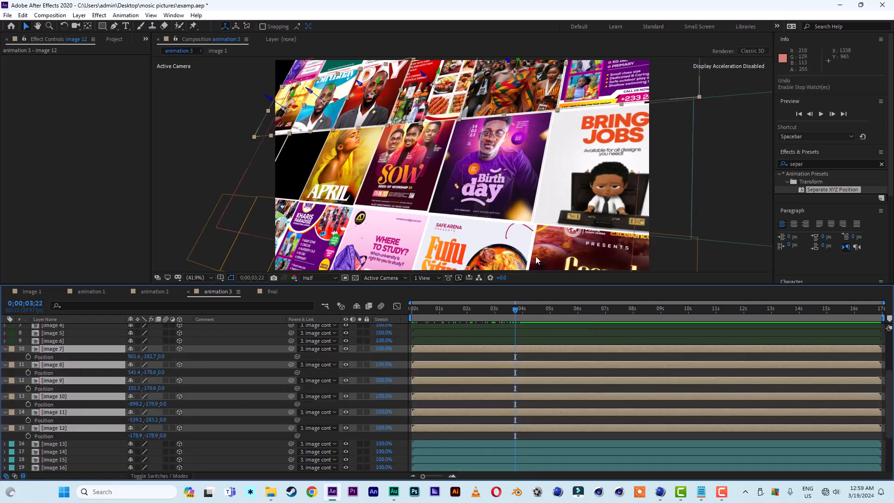
click(523, 310)
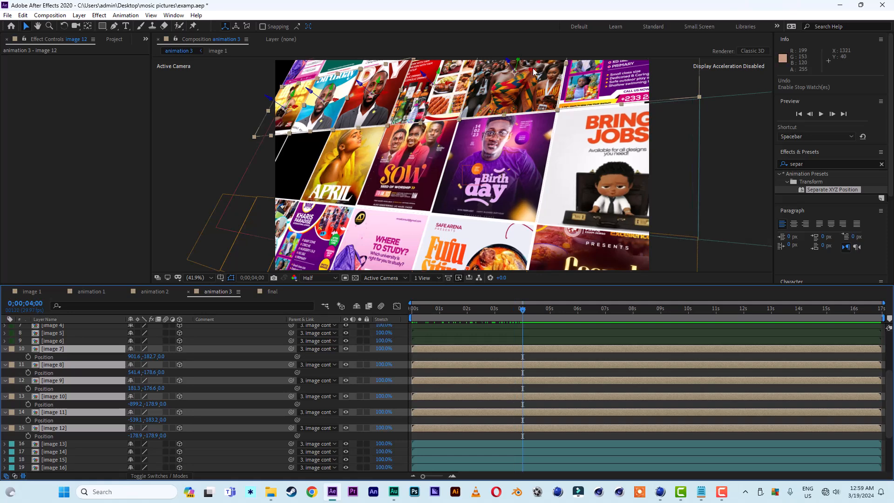
drag(534, 73, 676, 79)
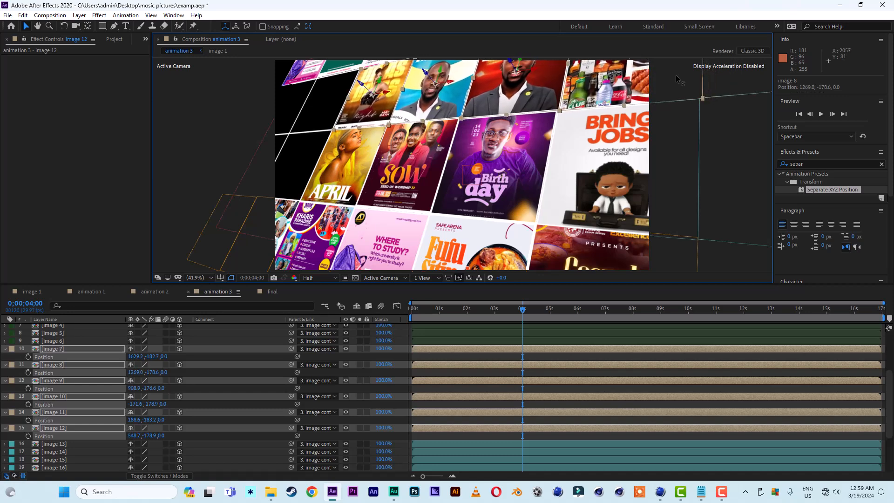
Keyframe the image 7 to image 12 positions at 4 seconds and slide them the other way at frame 0.
click(27, 357)
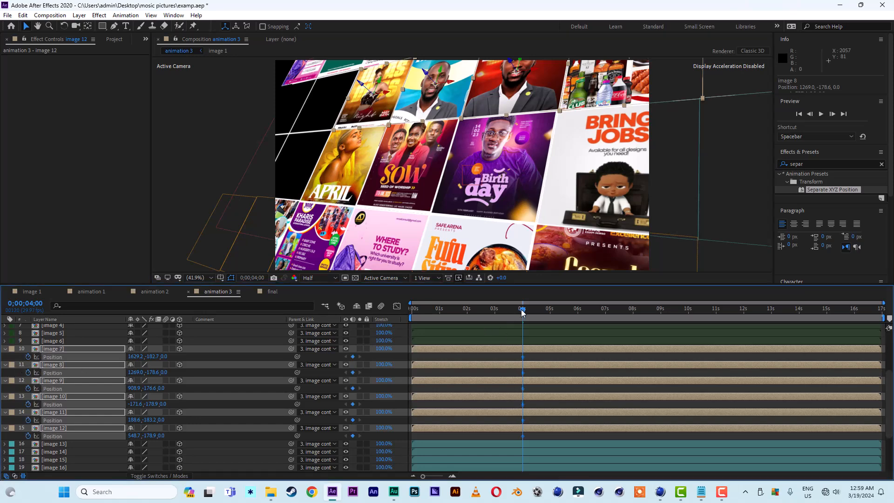
drag(522, 313, 397, 316)
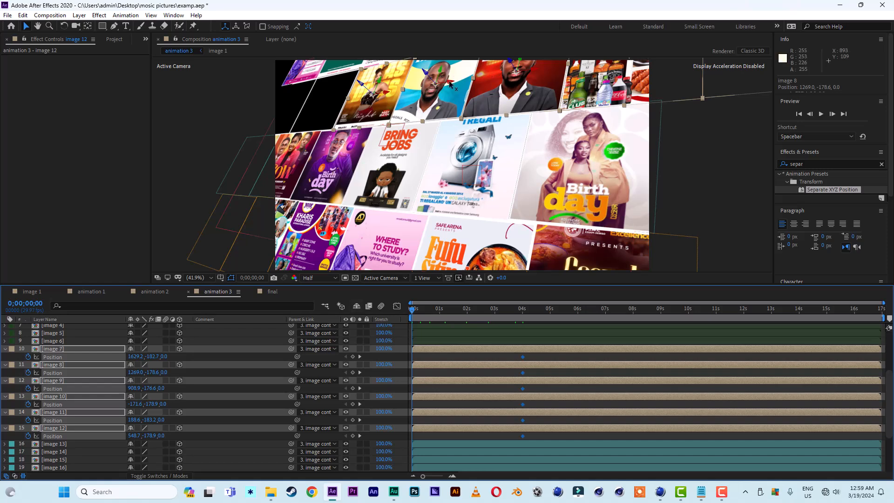
drag(450, 84, 220, 99)
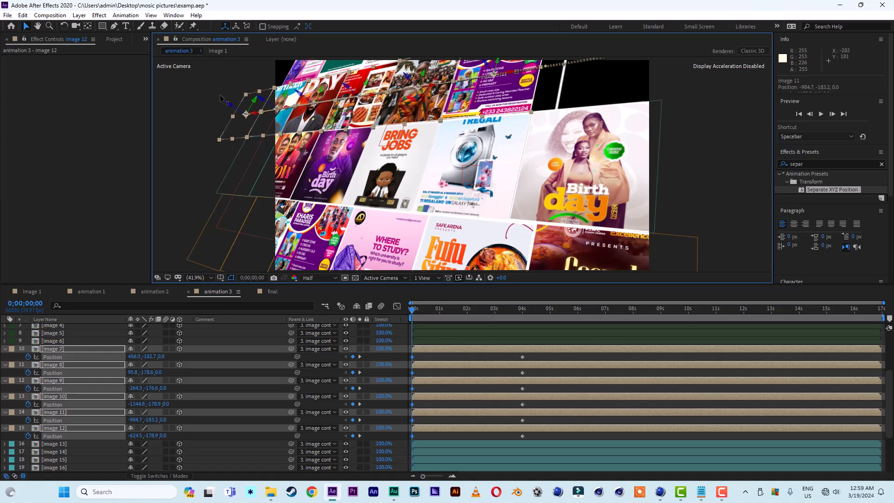
Time-reverse the image 7 to image 12 position keyframes.
key(space)
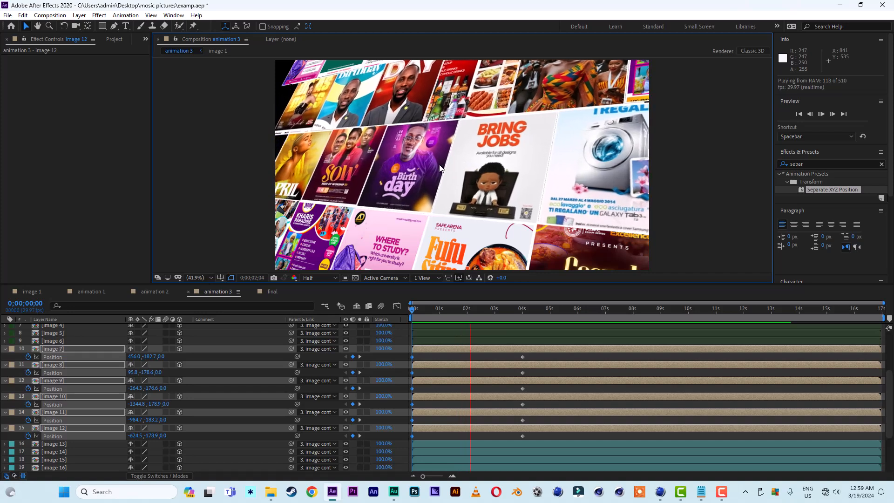
key(space)
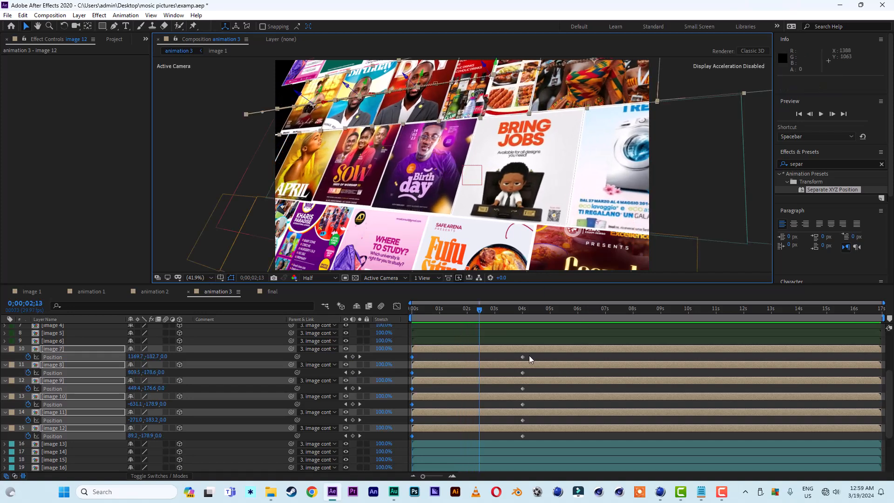
drag(529, 356, 415, 440)
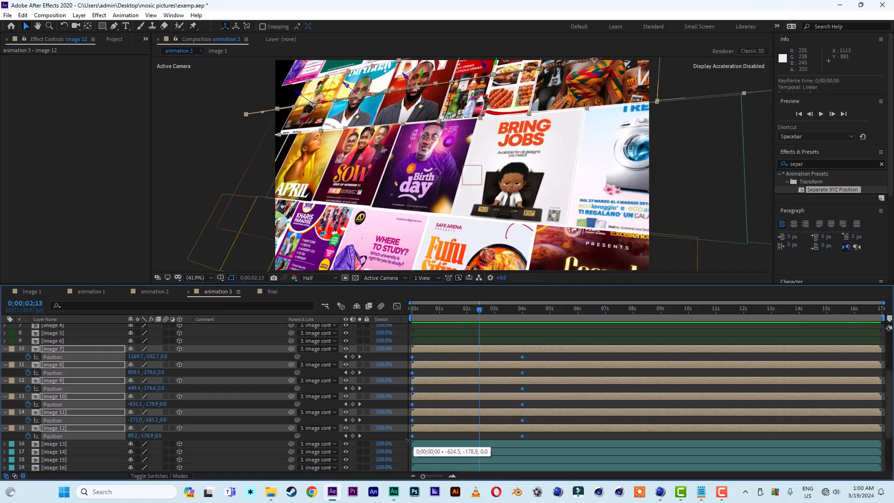
right_click(413, 437)
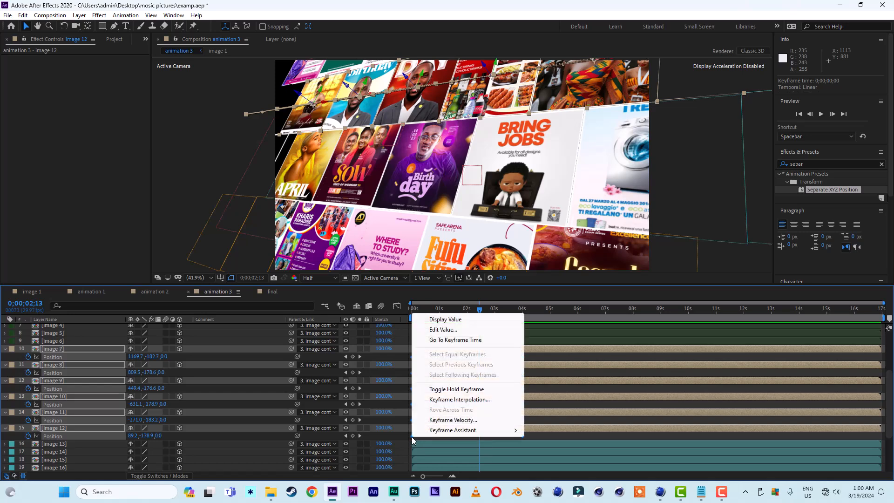
mouse_move(462, 435)
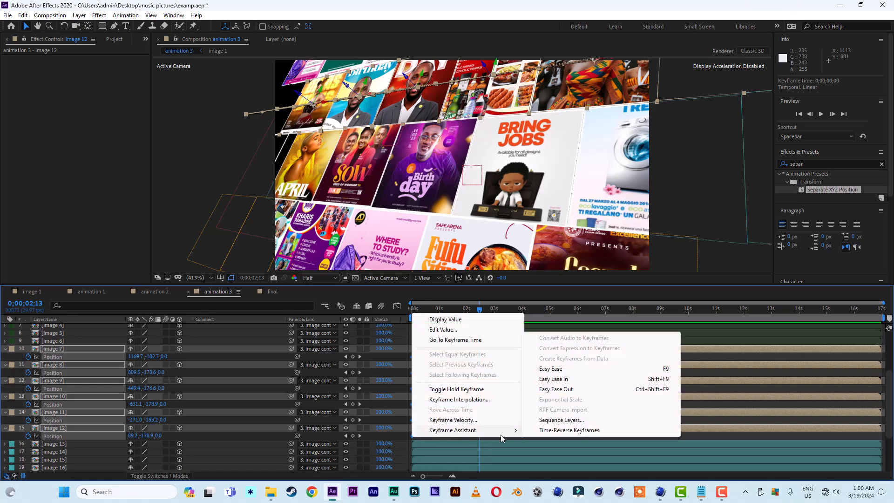
click(565, 430)
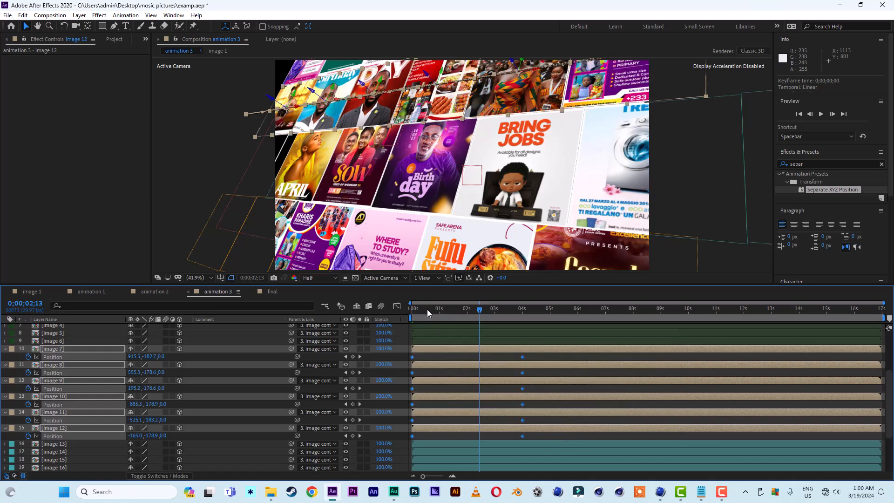
Apply Easy Ease to the image 7 to image 12 position keyframes.
drag(427, 310, 403, 311)
key(space)
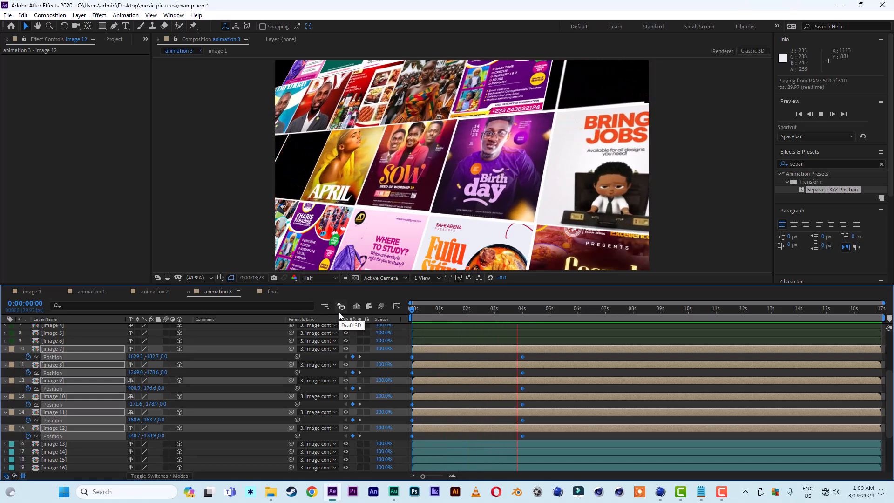
click(513, 311)
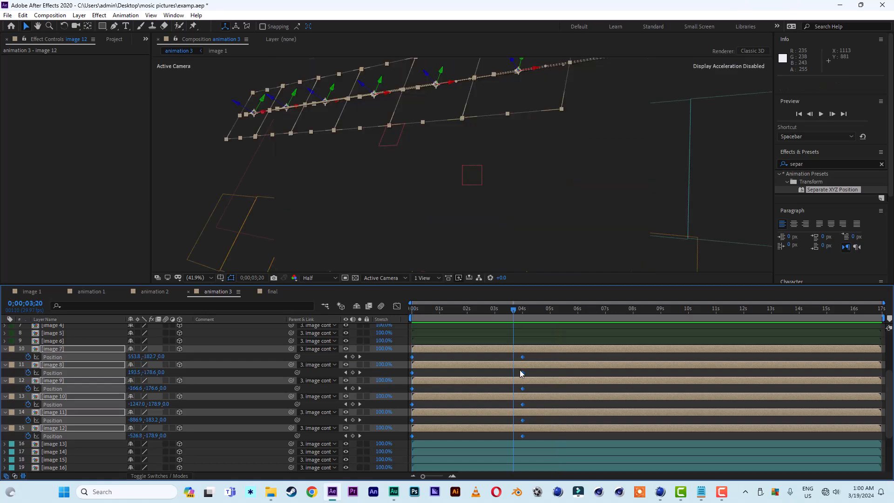
right_click(523, 358)
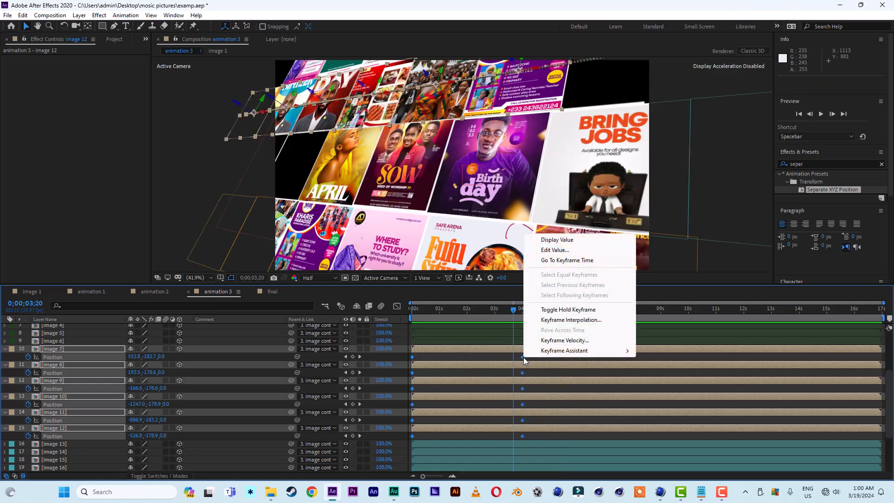
mouse_move(586, 350)
click(657, 382)
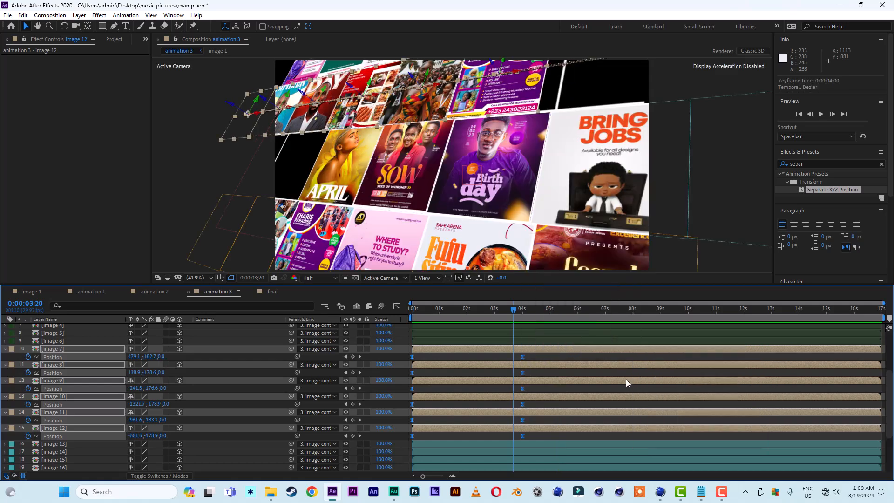
Preview the row slide animation from the start.
drag(429, 308, 380, 309)
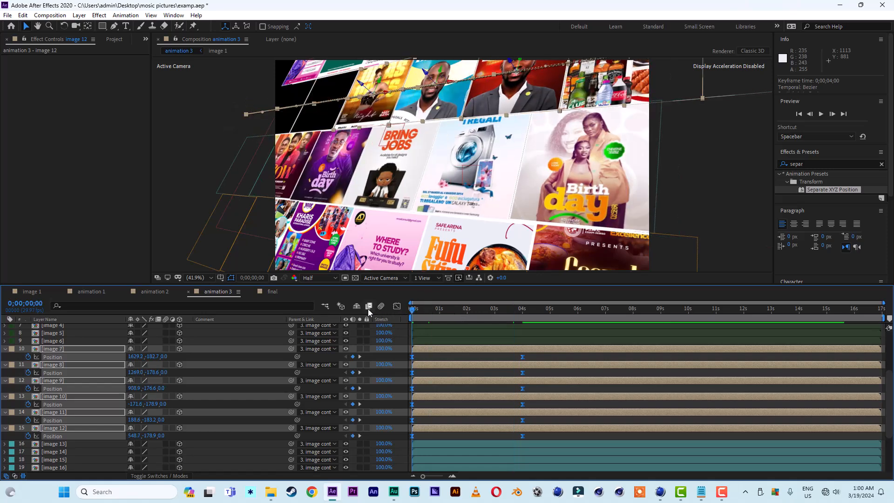
key(space)
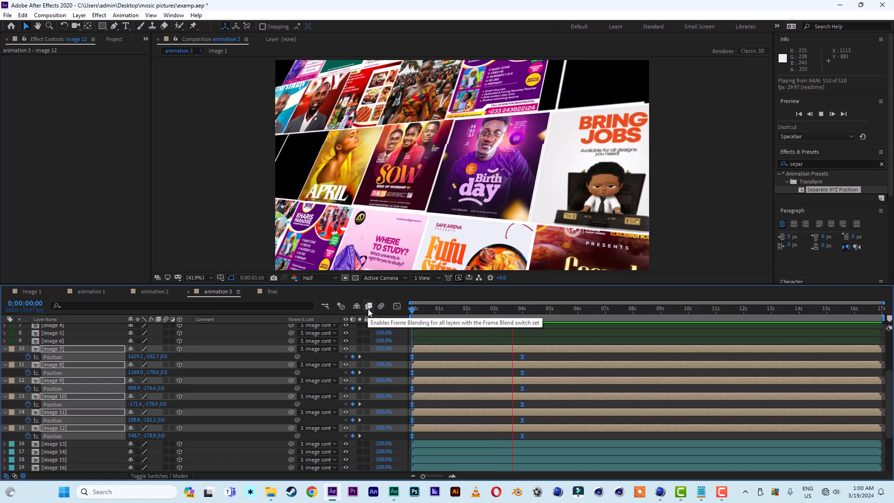
click(484, 307)
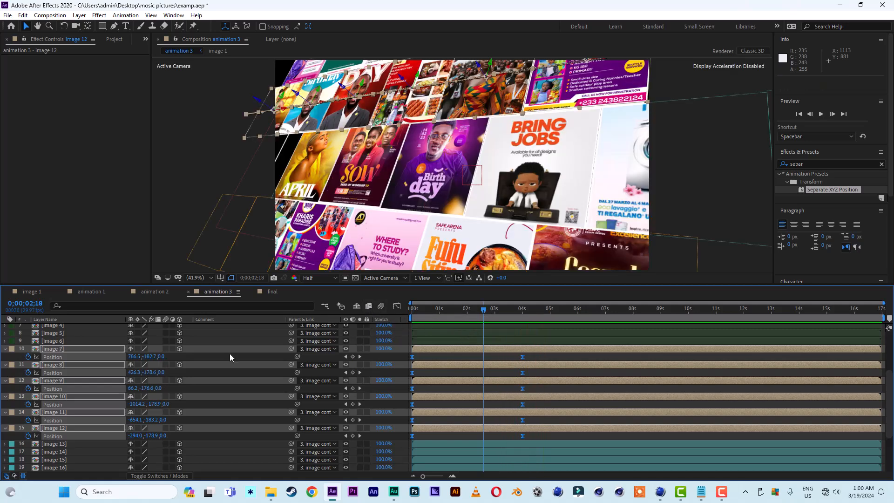
Keyframe image 3's position at 4 seconds and push it back to Z 351 at about 1 second.
click(6, 350)
drag(474, 309, 462, 309)
click(474, 253)
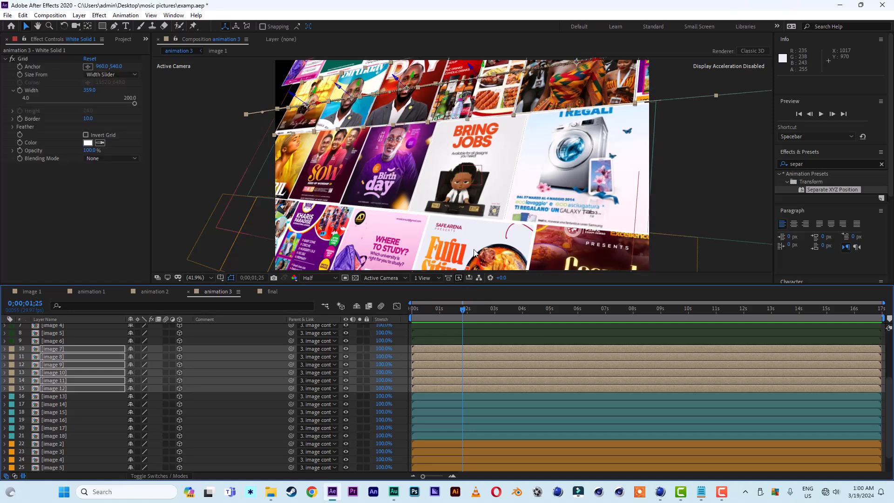
click(50, 451)
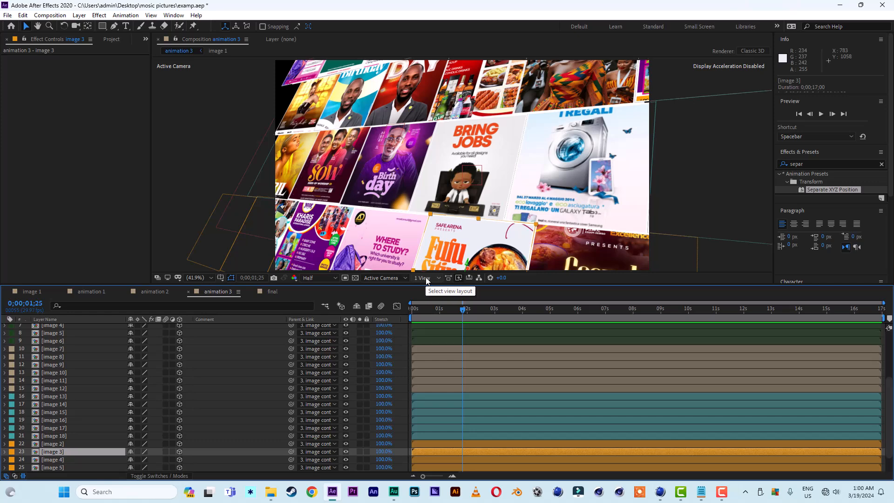
drag(493, 308, 523, 311)
key(p)
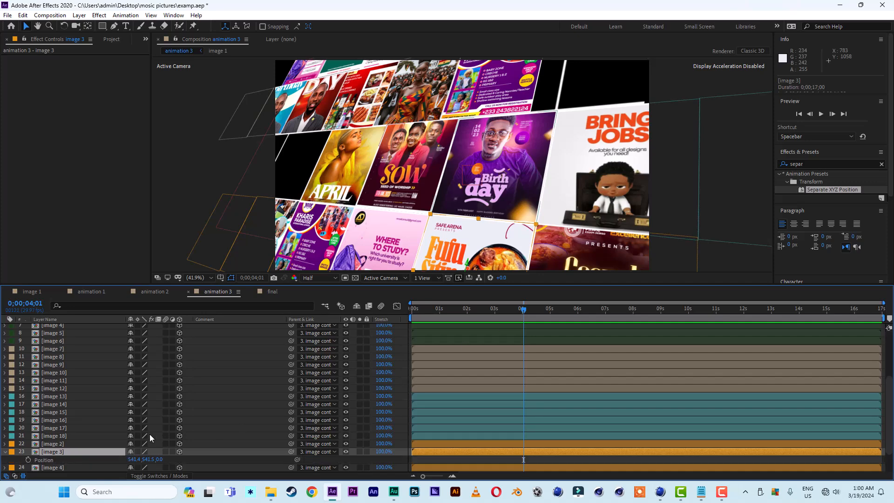
click(29, 460)
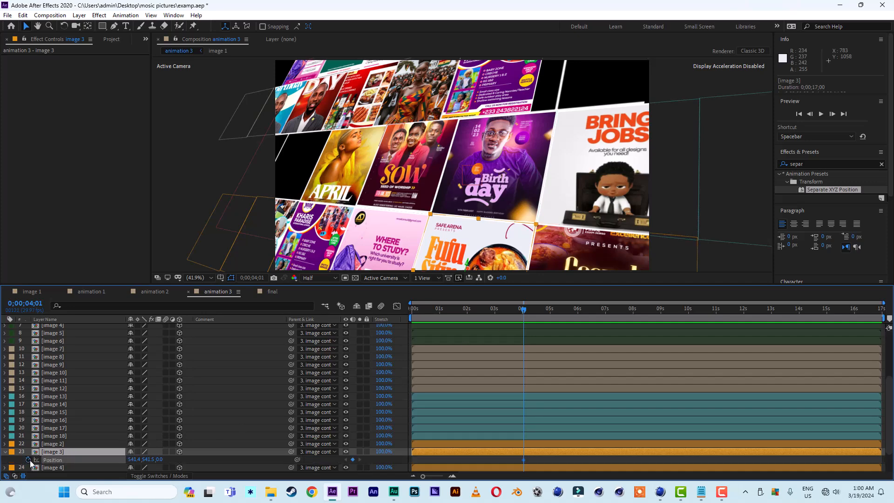
click(439, 309)
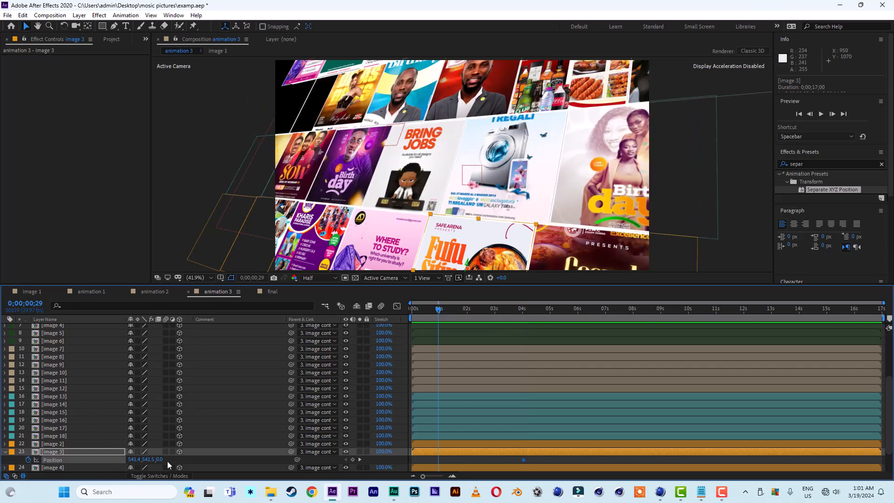
drag(160, 460, 2, 459)
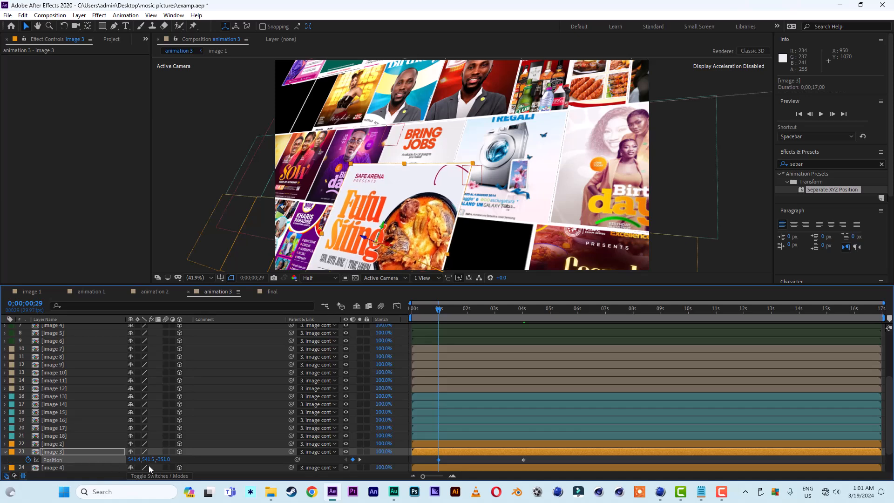
Reposition image 3 at frame 29 to about 705, 541.5, -503, bringing it toward the camera.
drag(163, 459, 86, 459)
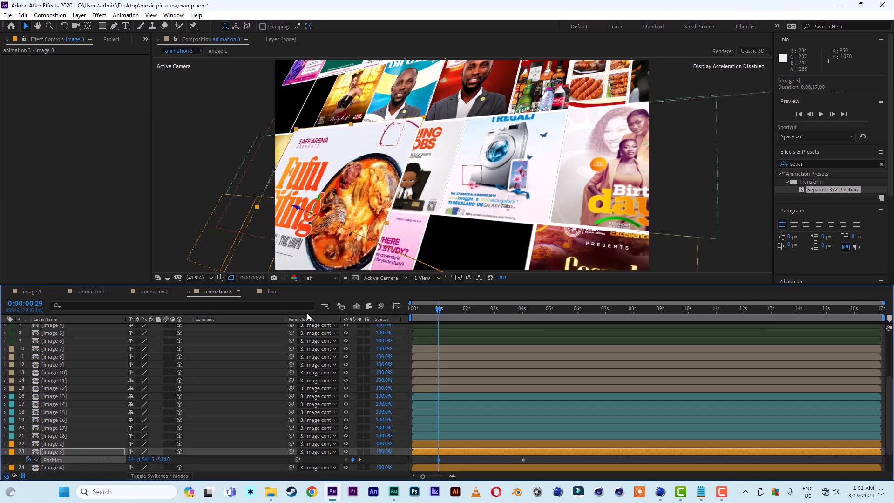
drag(322, 216, 401, 226)
drag(376, 216, 288, 173)
Move image 3's first position keyframe to the start and apply Easy Ease to both keyframes.
drag(440, 460, 412, 460)
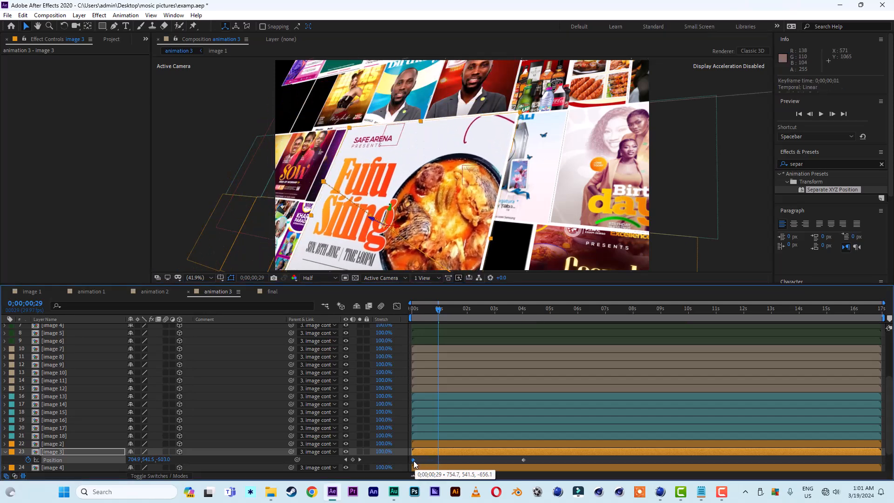
click(534, 457)
drag(533, 456, 419, 463)
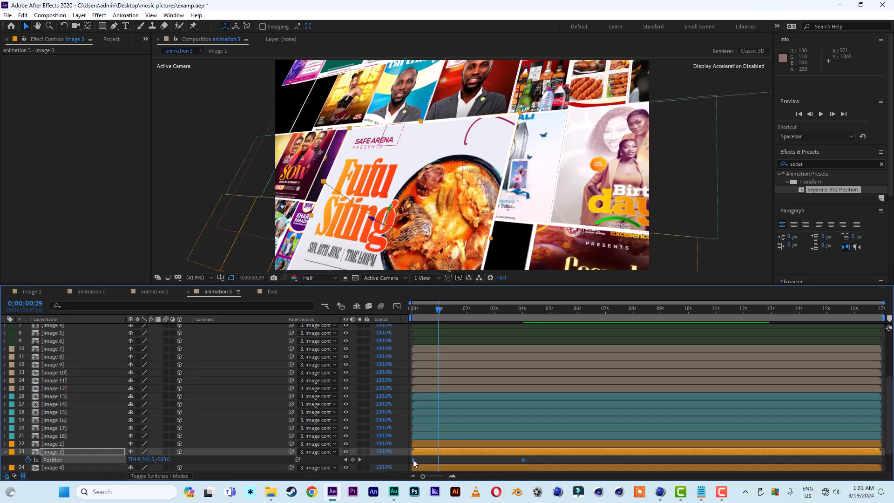
right_click(414, 463)
mouse_move(452, 454)
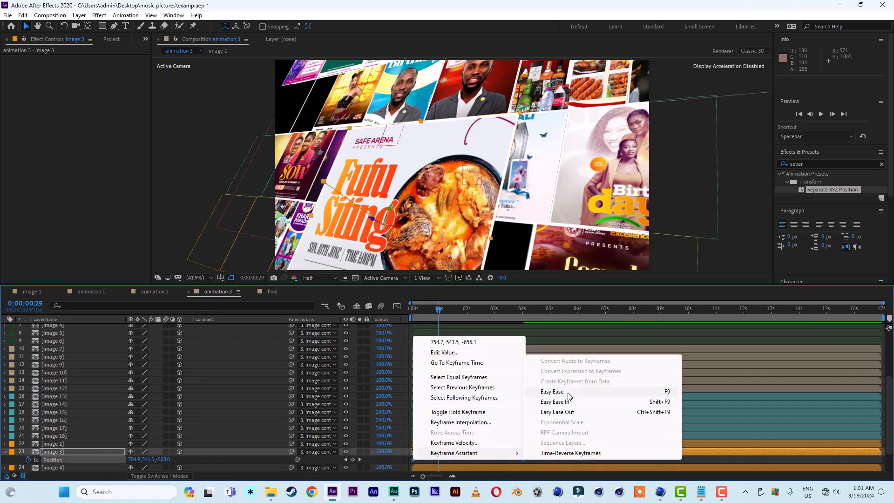
click(568, 391)
Lengthen the ease-in influence on image 3's position speed curve in the Graph Editor.
click(396, 306)
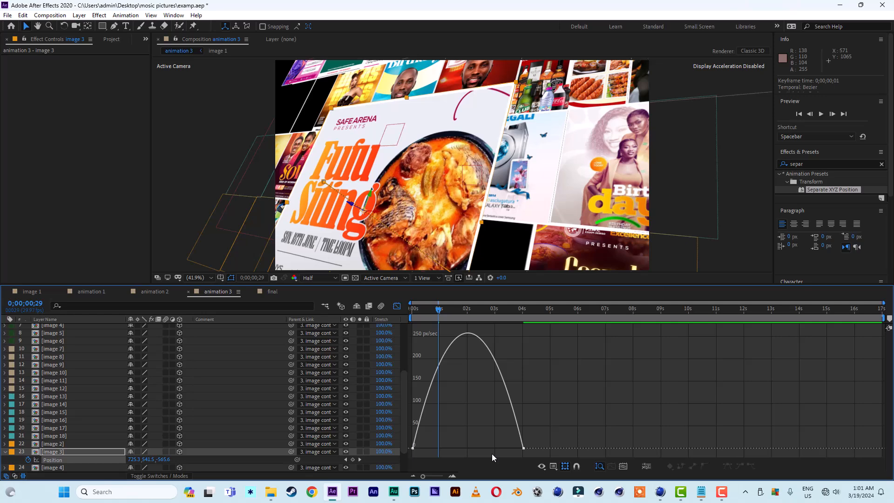
click(523, 449)
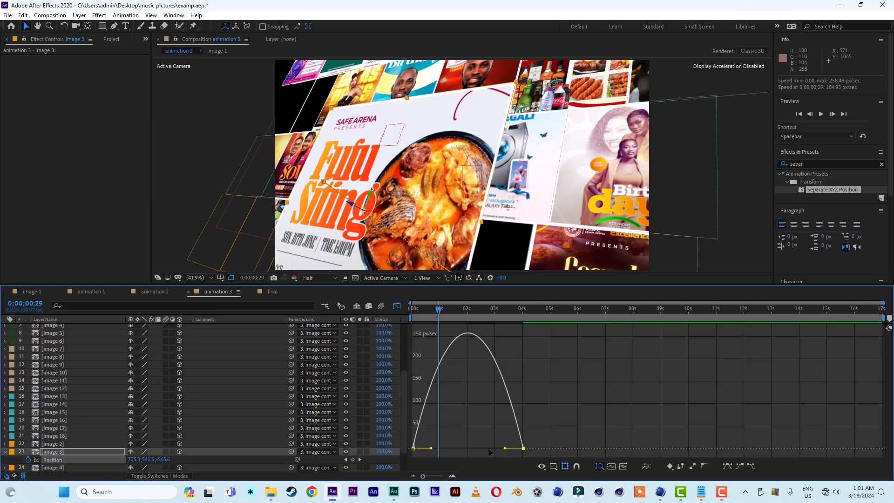
drag(505, 448, 433, 449)
click(396, 306)
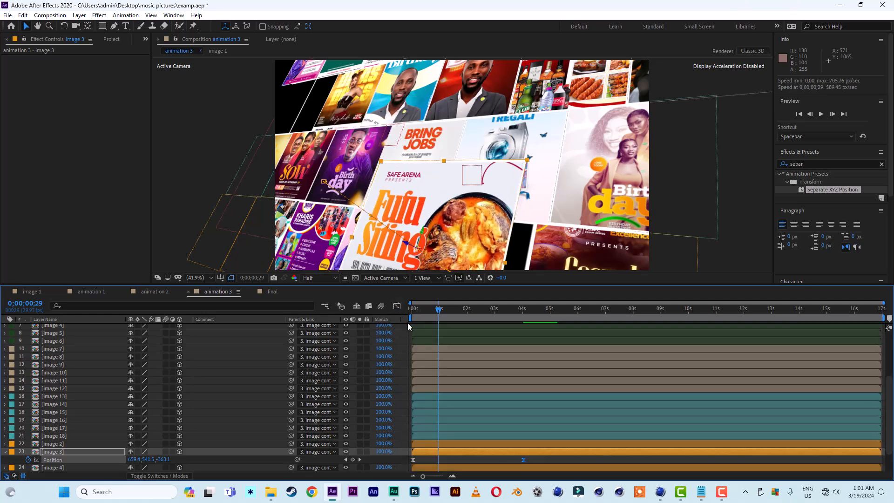
Preview the animation 3 composition from the start.
key(space)
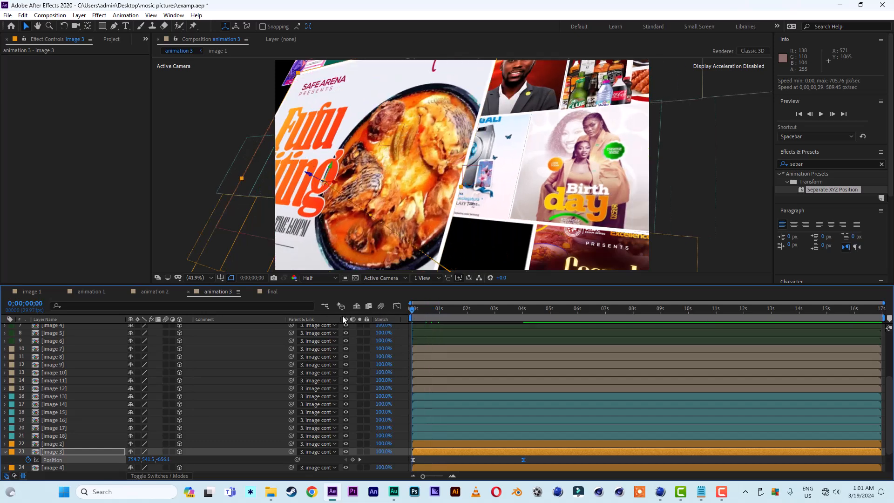
key(space)
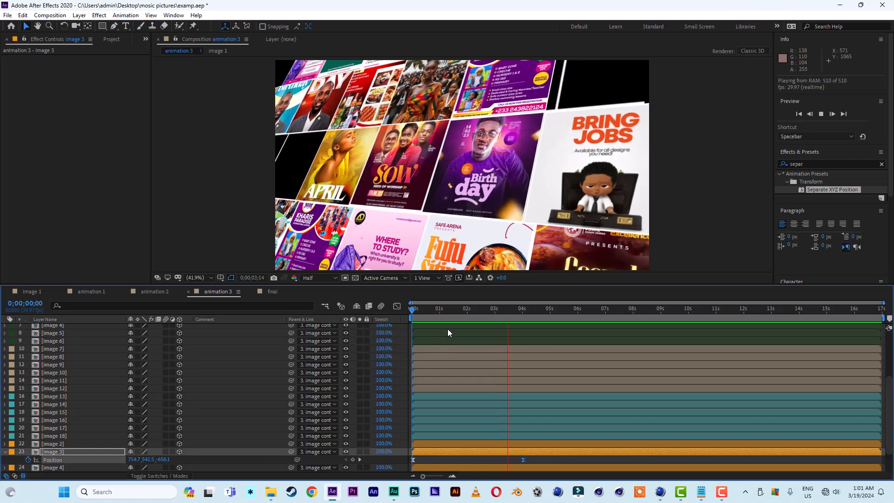
key(space)
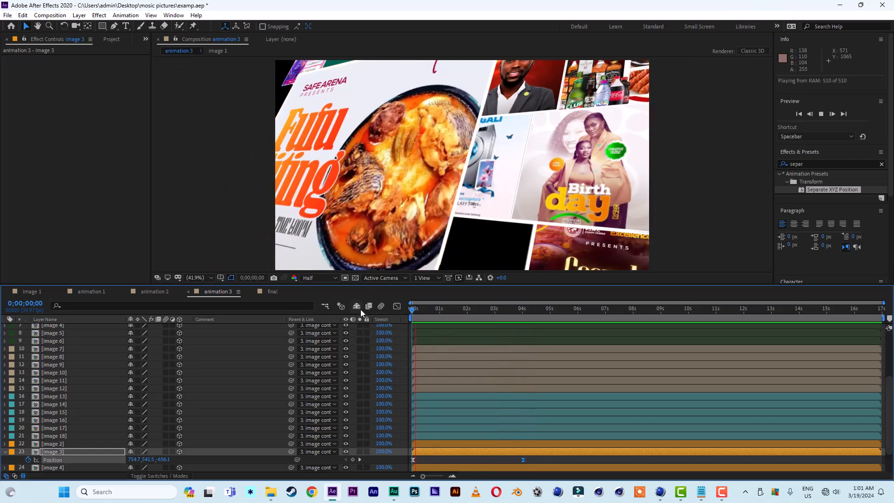
key(space)
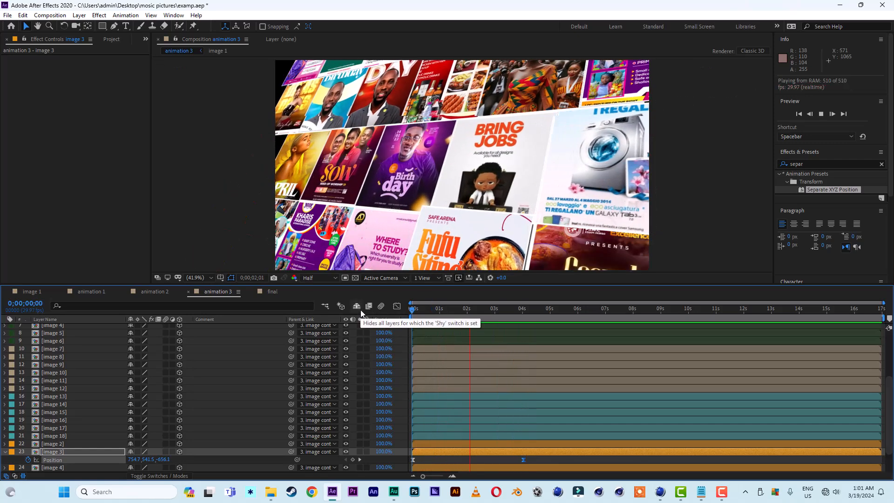
key(space)
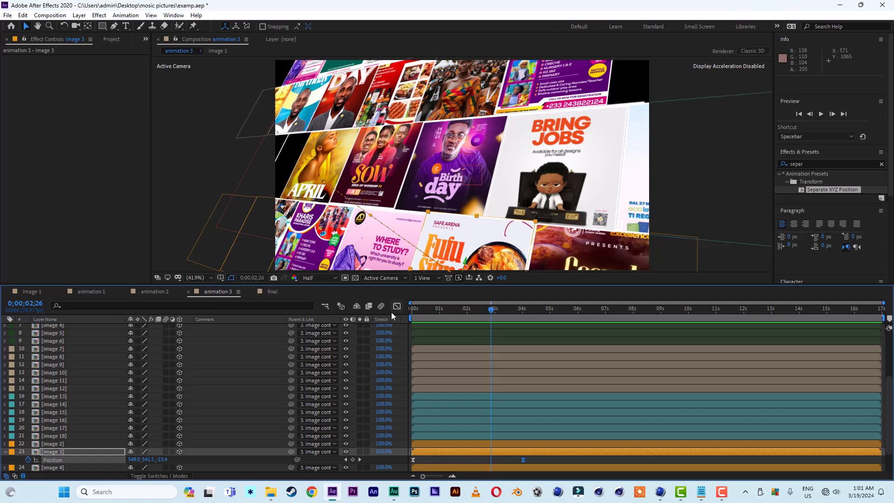
Duplicate the White Solid 1 grid layer and scale the copy to 152%.
click(272, 292)
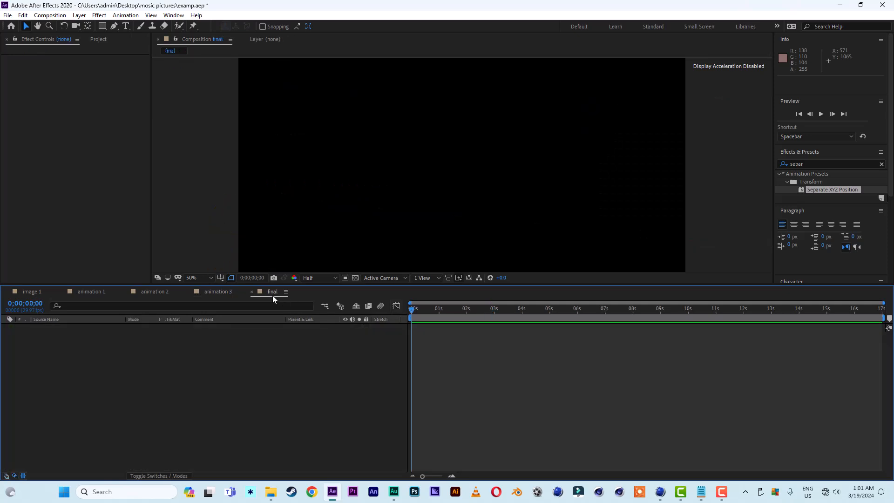
click(221, 290)
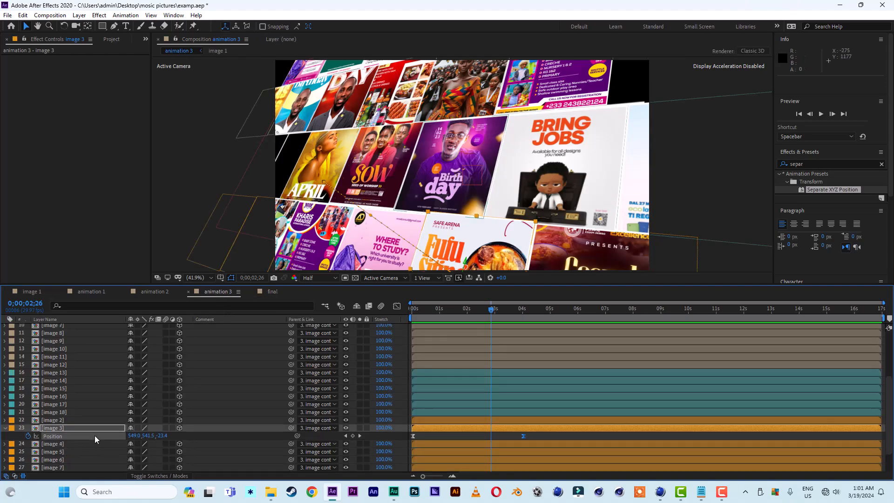
click(5, 428)
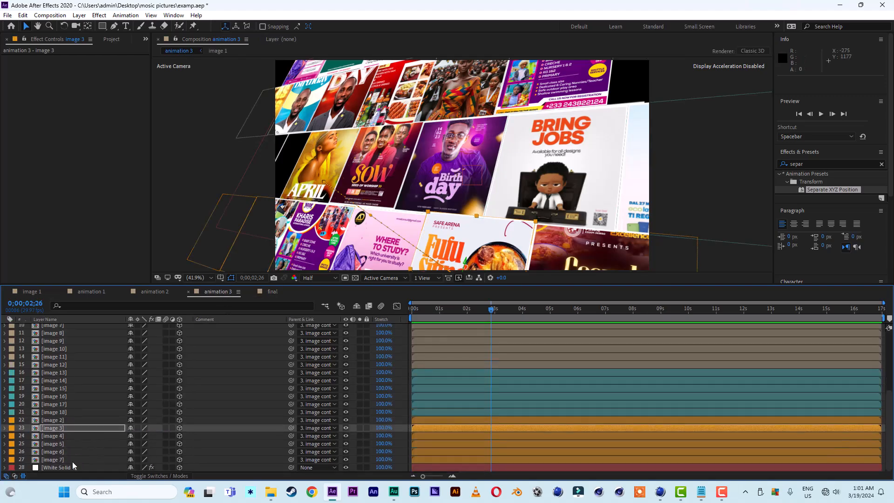
click(73, 466)
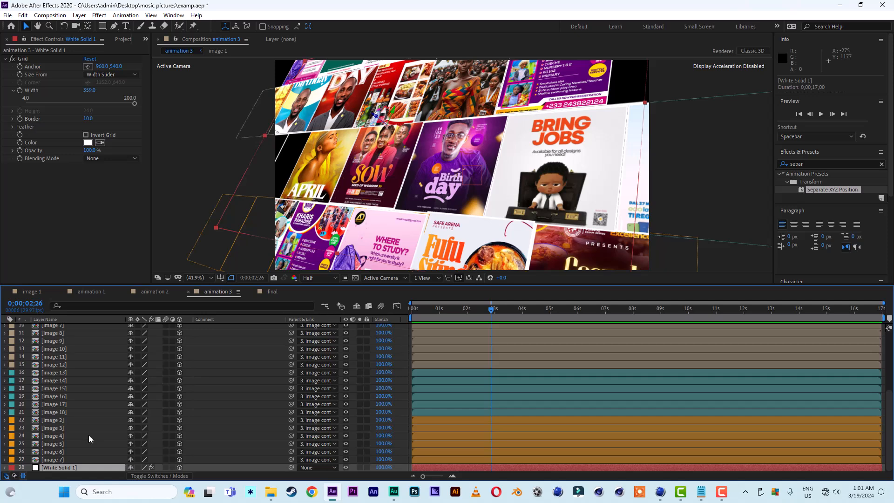
key(ctrl+d)
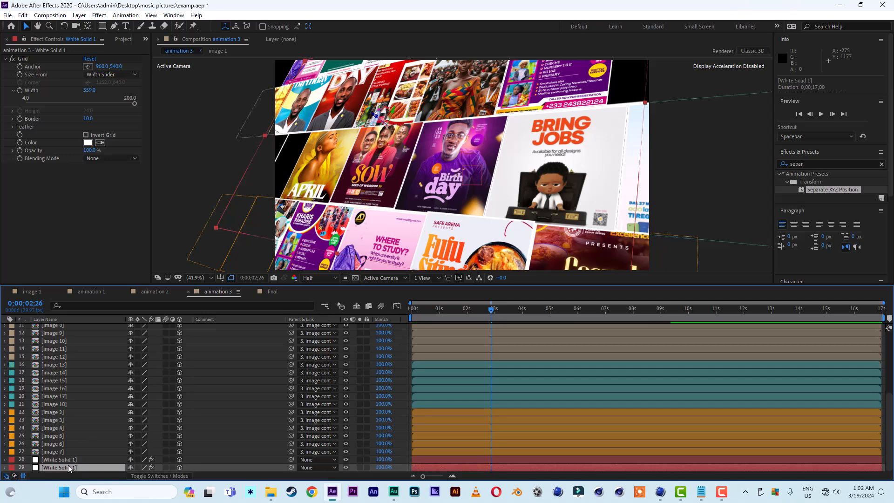
key(s)
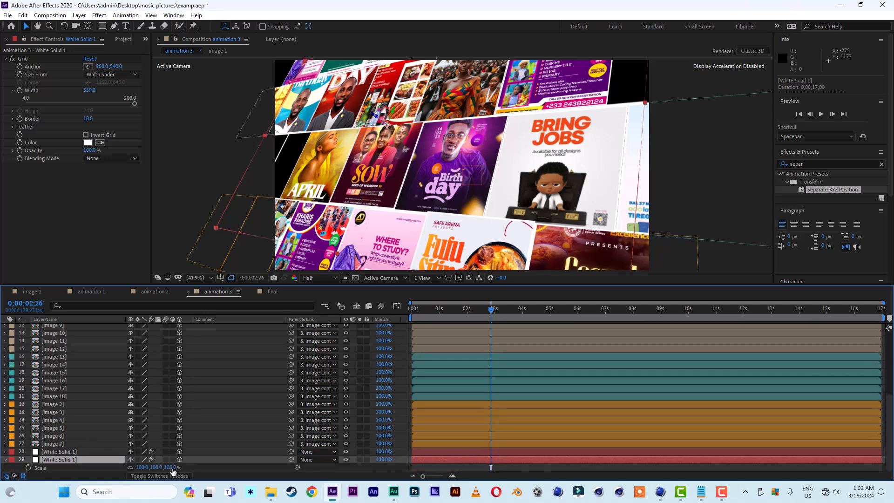
drag(173, 468, 197, 469)
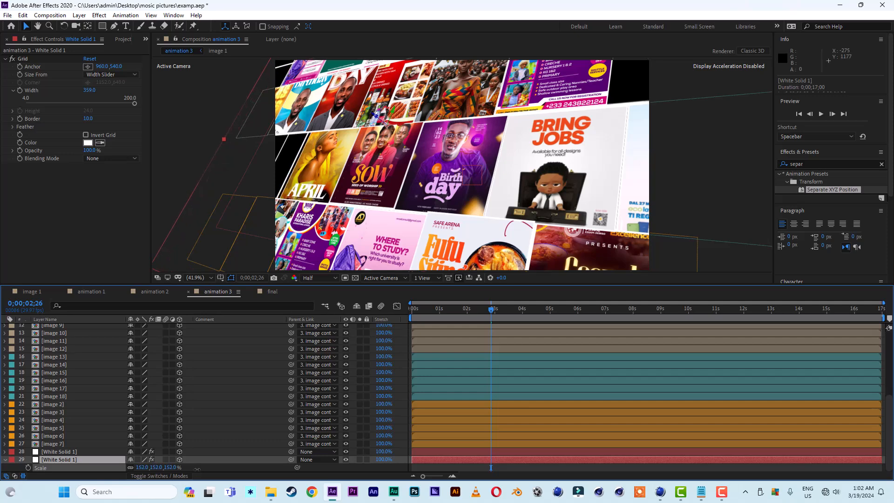
key(Return)
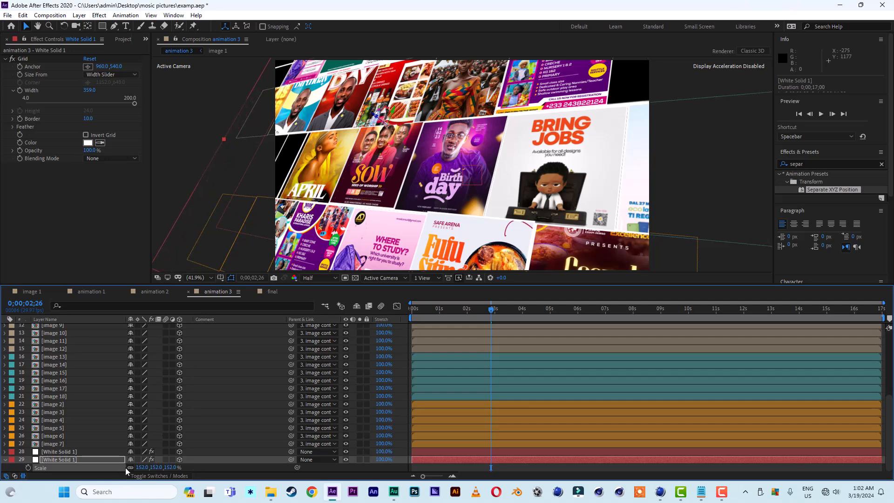
Set the duplicated grid's Width to 20 and Border to 1.
click(32, 56)
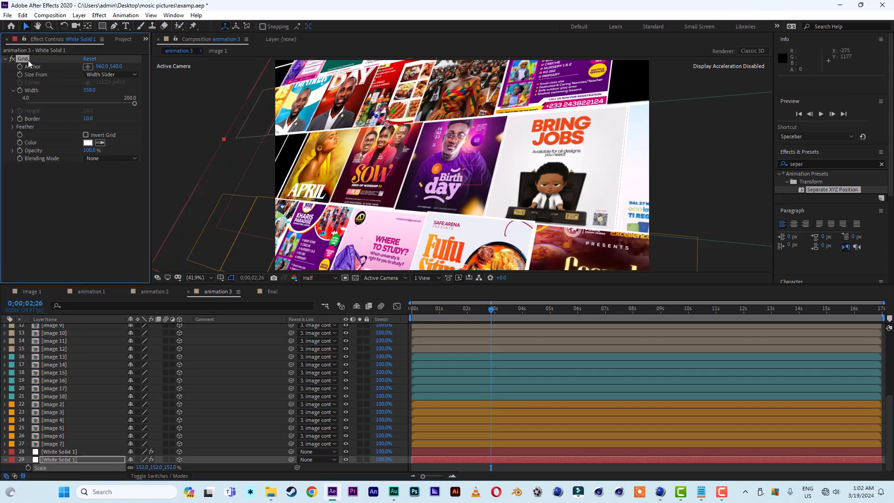
click(87, 119)
text(1)
key(Return)
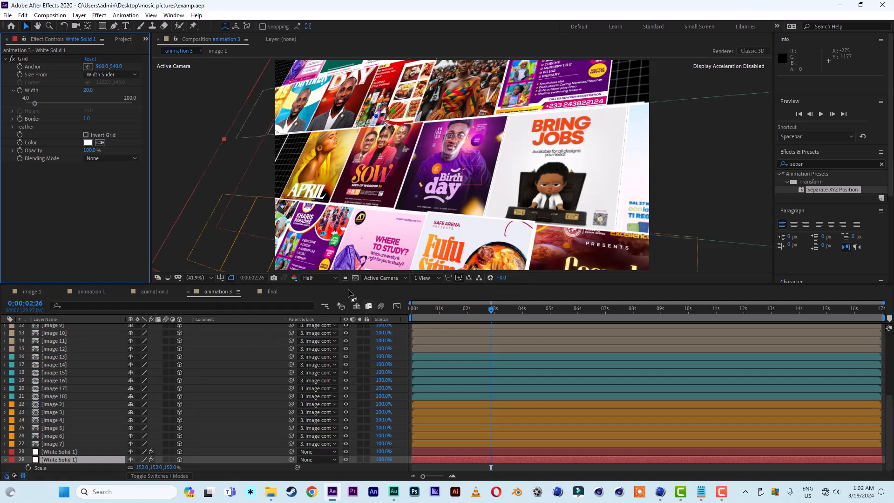
Open the final composition and add the animation 1 composition as a layer.
click(272, 292)
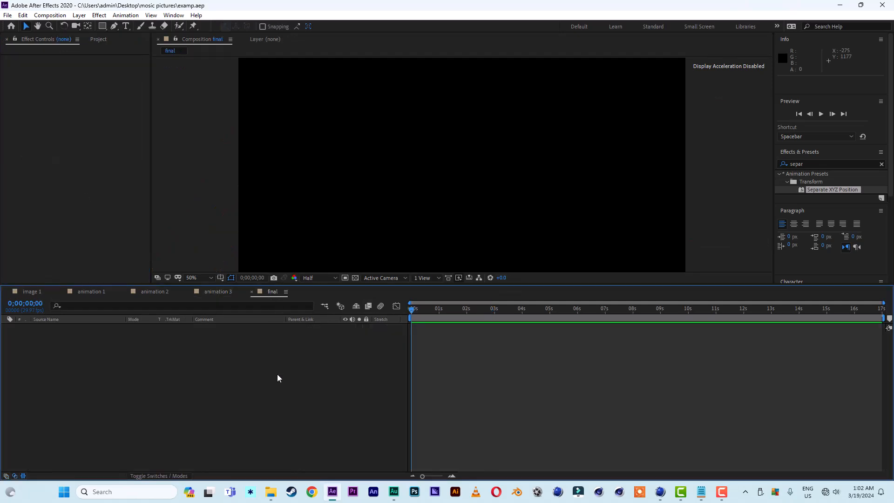
click(98, 40)
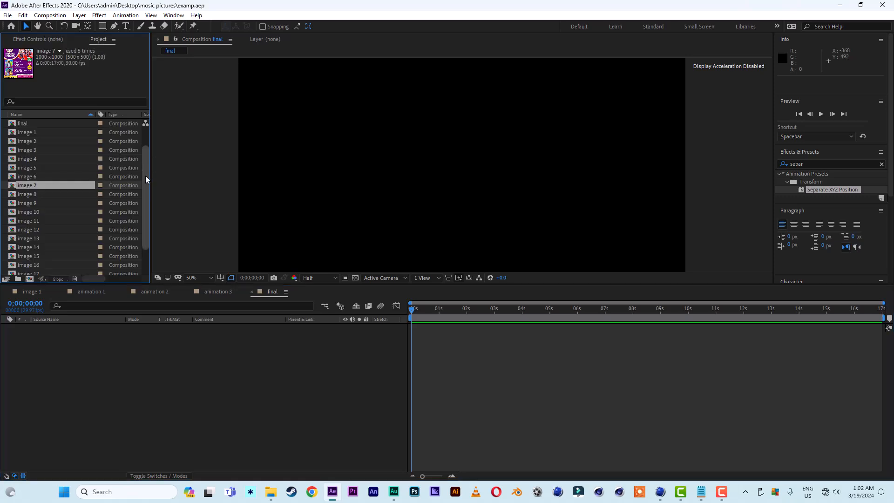
drag(145, 175, 146, 143)
drag(35, 124, 93, 428)
Trim the animation 1 layer to end at 4 seconds and duplicate it.
drag(460, 312, 522, 316)
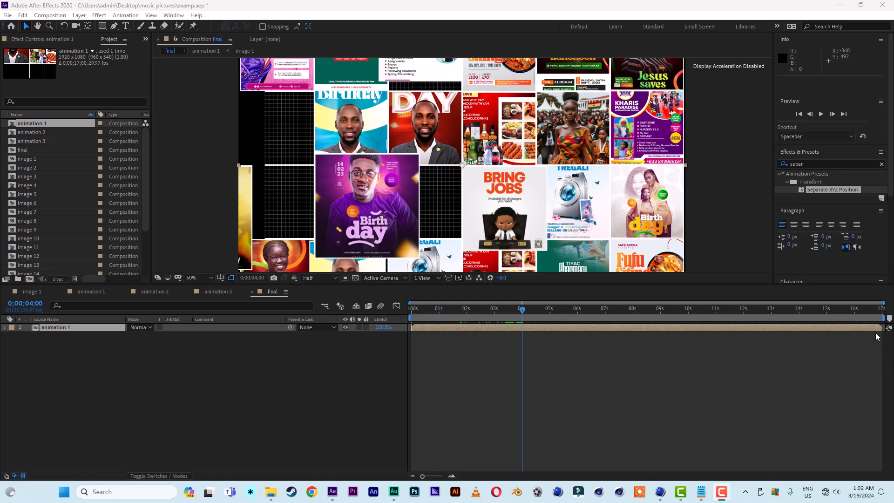
drag(883, 328, 532, 349)
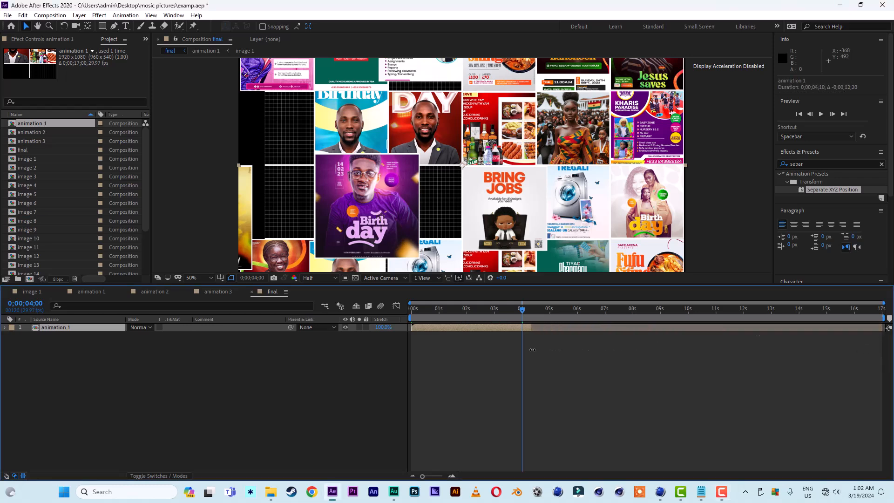
click(68, 340)
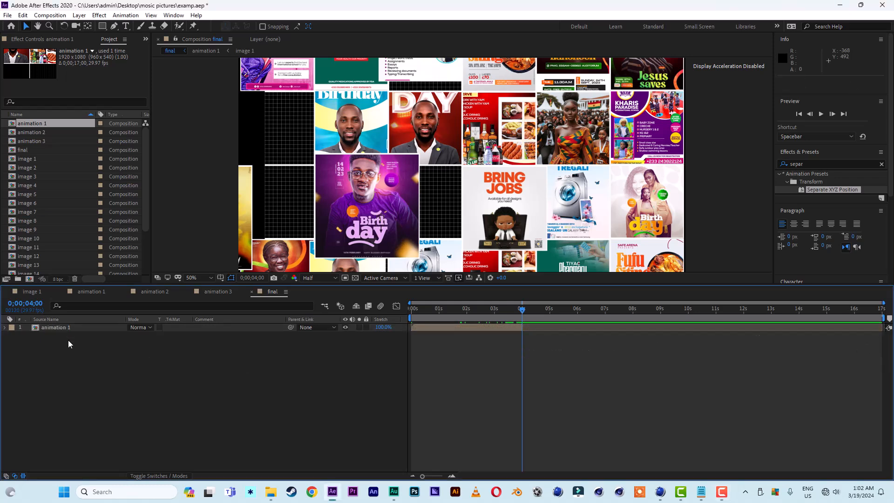
click(64, 330)
key(ctrl+d)
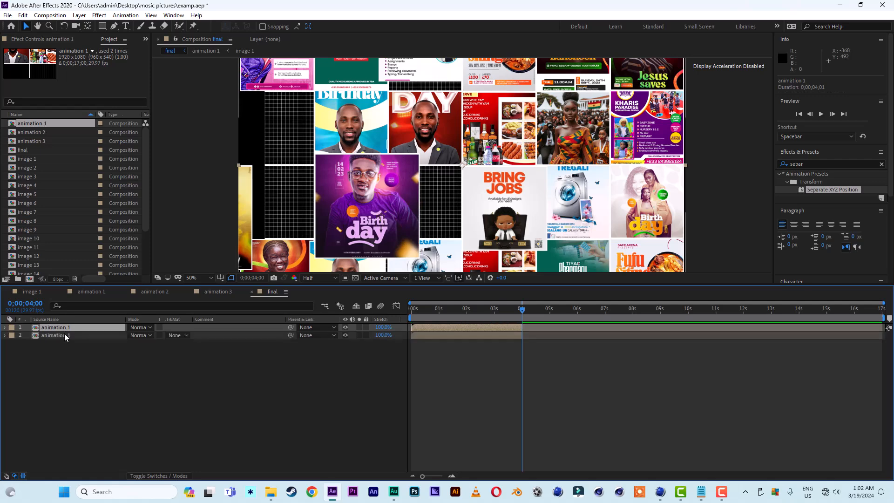
Replace the duplicate layer with the animation 2 composition and duplicate that layer.
click(39, 134)
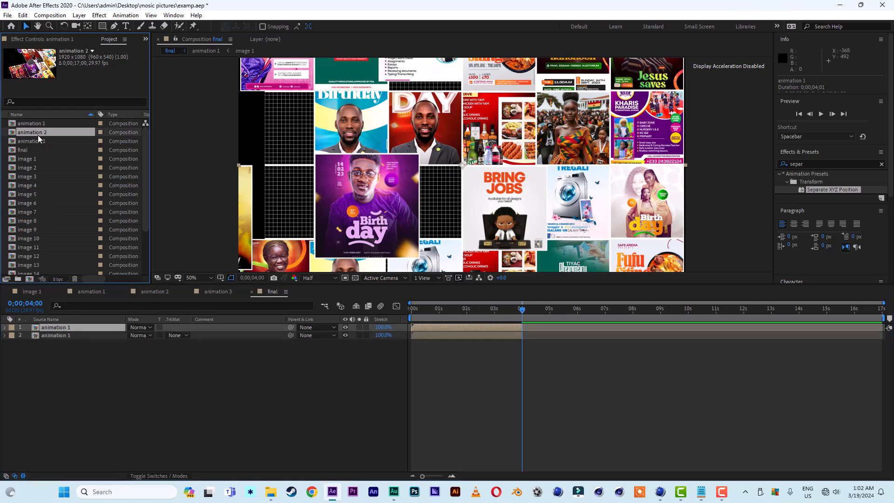
drag(31, 132, 68, 329)
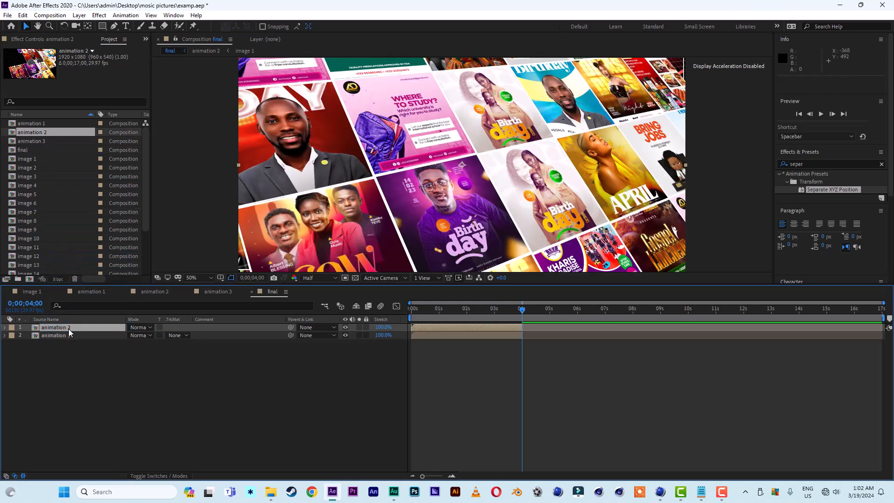
key(ctrl+d)
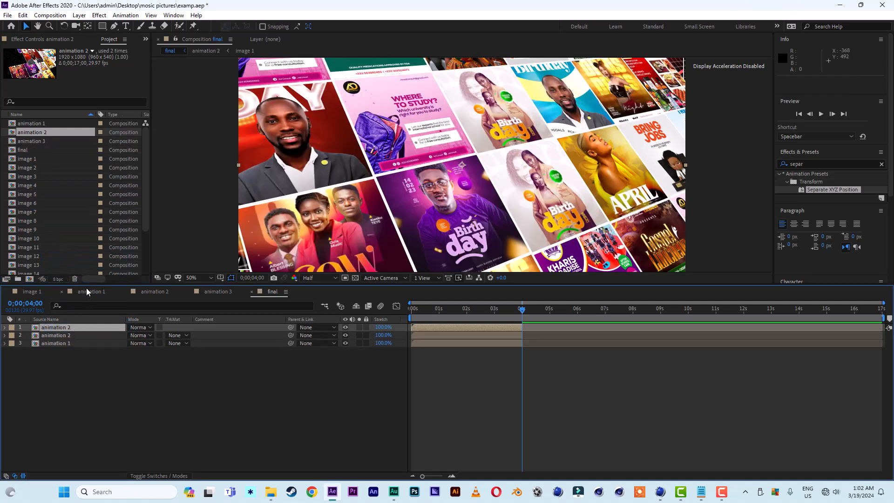
Replace the top layer with animation 3 and move it later to start about 6 seconds.
click(42, 141)
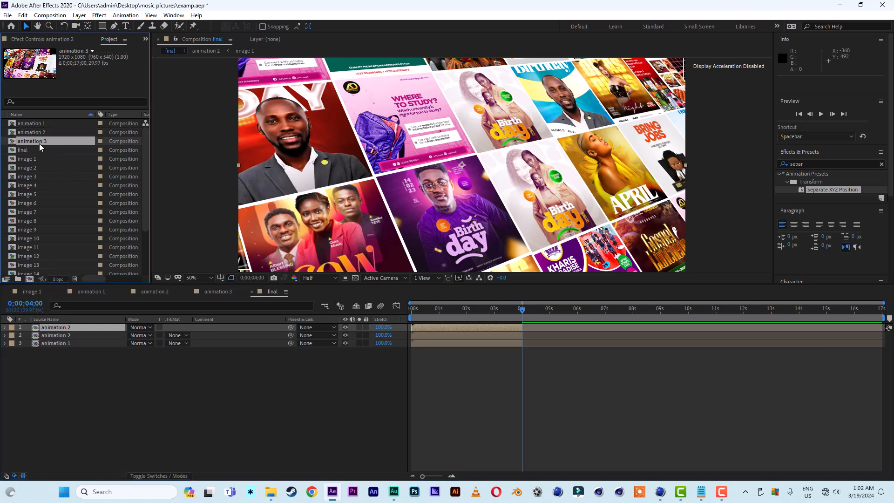
drag(40, 144, 82, 326)
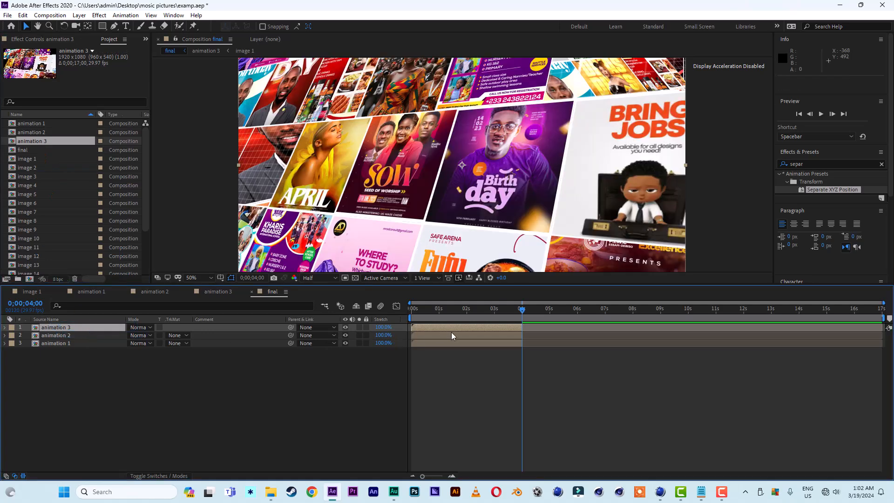
drag(452, 326, 622, 326)
Slide the animation 2 layer to start about 3.3 seconds, overlapping the end of animation 1.
drag(504, 334, 608, 339)
mouse_move(515, 314)
mouse_down()
mouse_move(506, 311)
mouse_move(514, 313)
mouse_up()
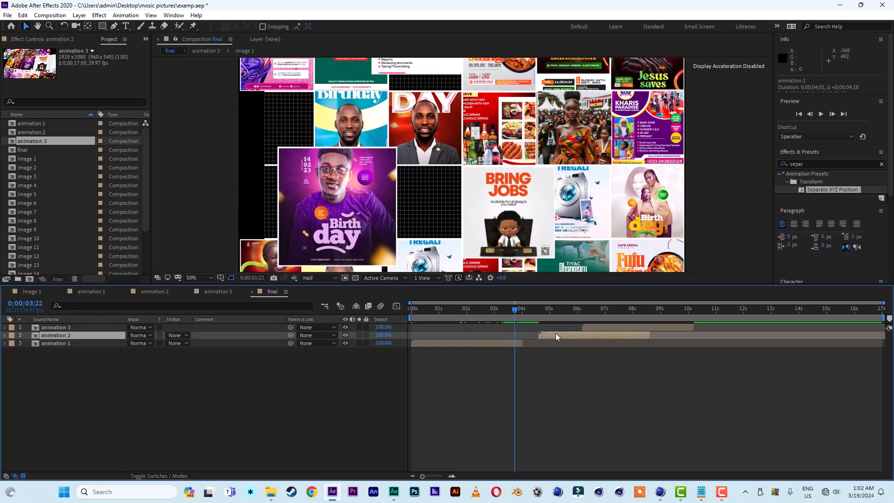
drag(555, 334, 519, 334)
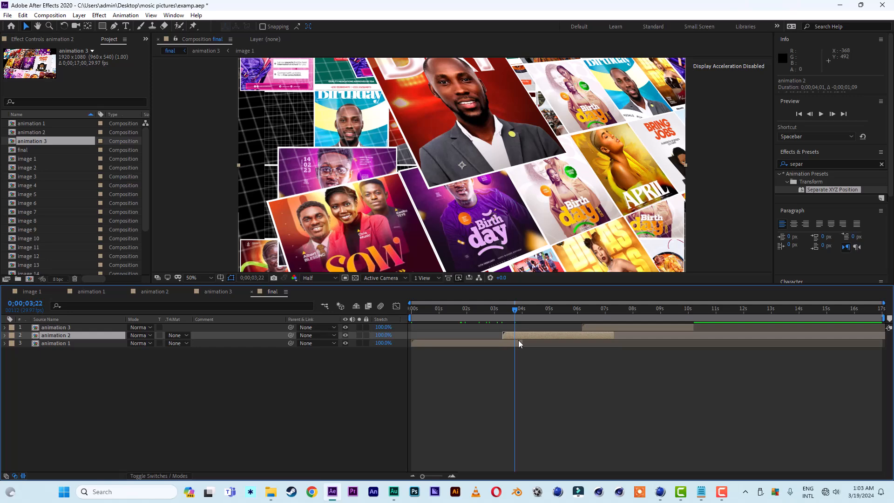
Trim animation 2 to start and animation 1 to end at about 3.8 seconds.
drag(503, 335, 510, 336)
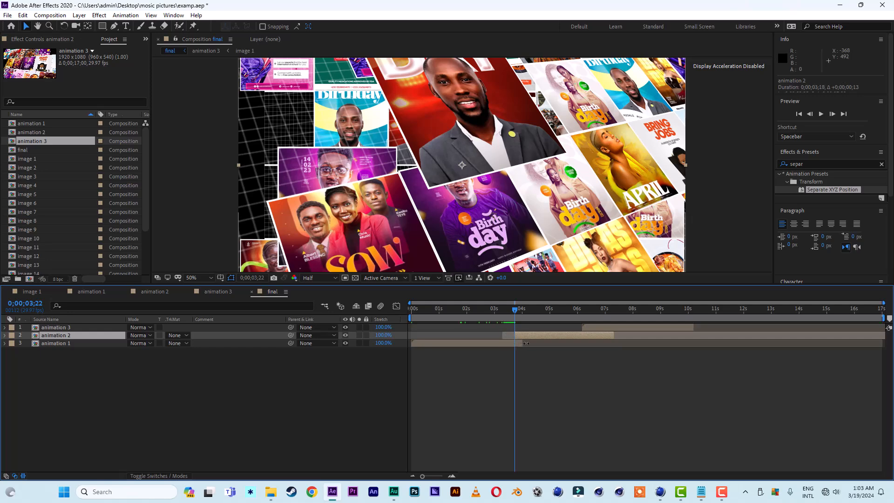
drag(522, 343, 517, 345)
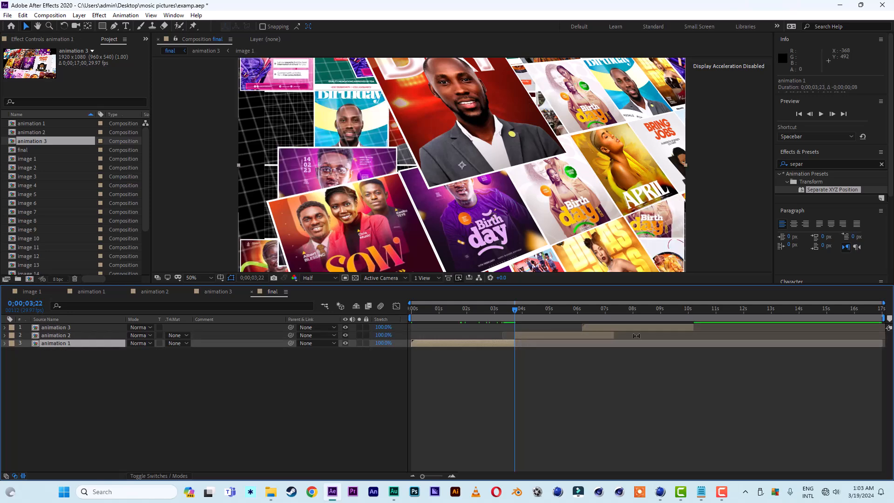
Move the animation 3 layer to start at about 6.5 seconds.
drag(614, 327, 666, 327)
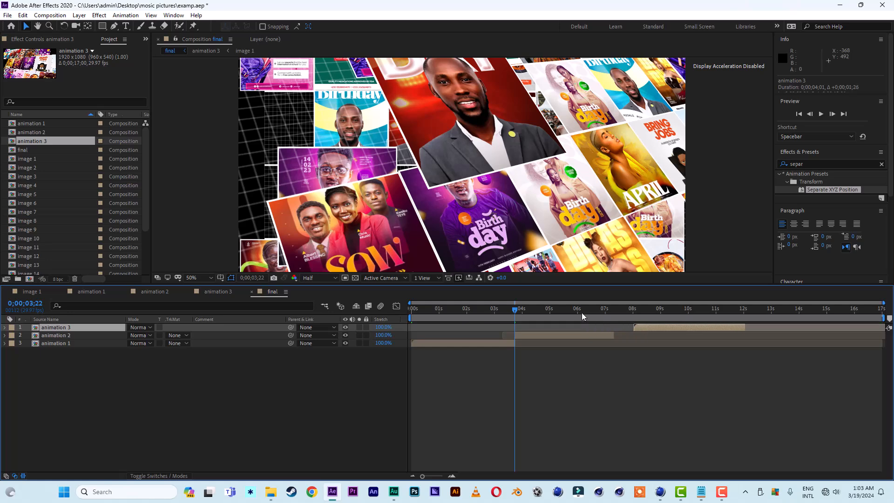
drag(582, 310, 598, 321)
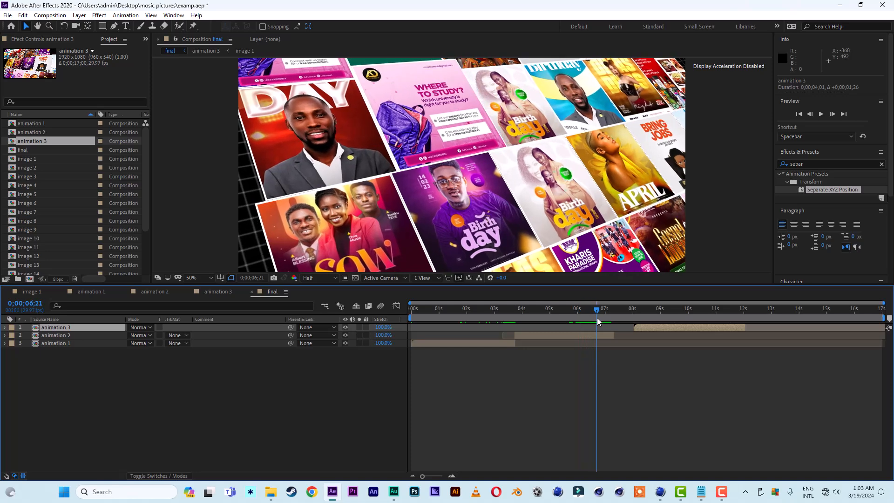
drag(656, 330, 618, 328)
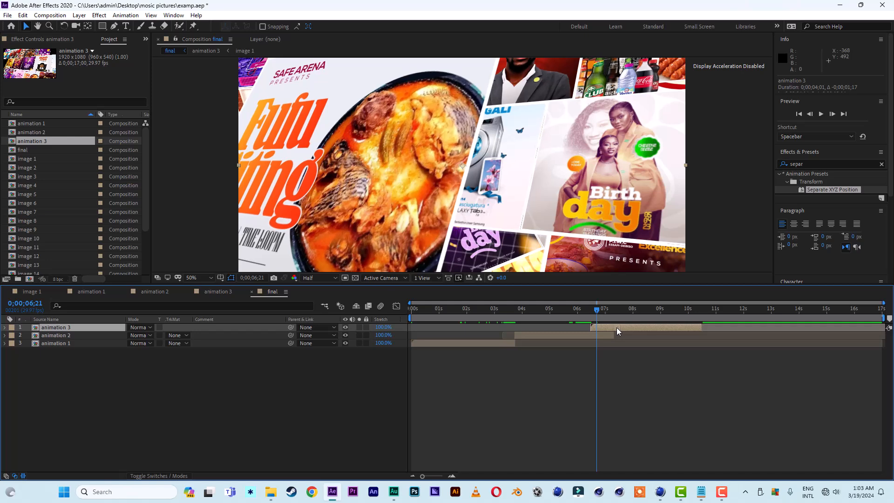
Trim animation 2 to end at about 6.7 seconds and set the work area end to about 10.5 seconds.
mouse_move(592, 327)
mouse_down()
mouse_move(613, 335)
mouse_move(599, 336)
mouse_up()
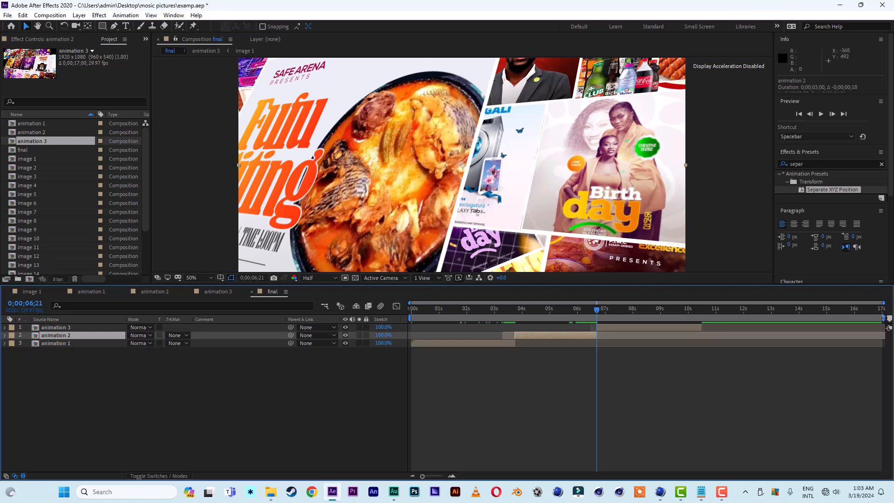
drag(883, 318, 702, 318)
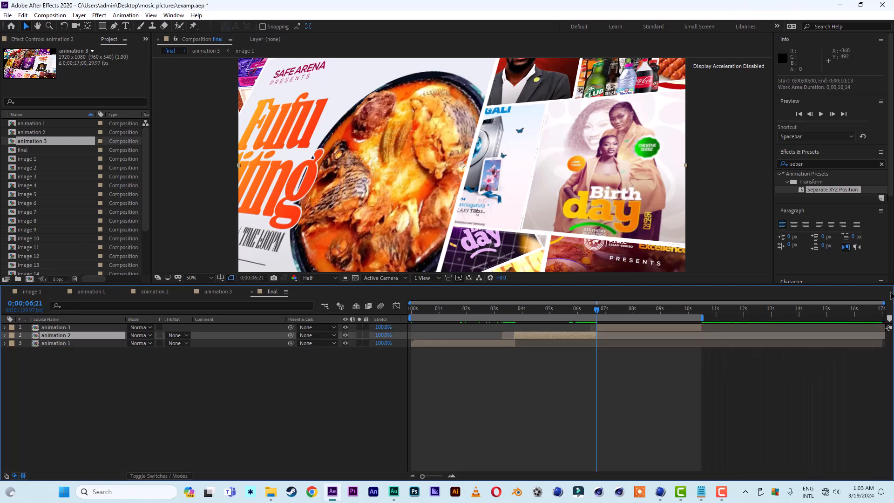
Preview the sequenced final composition with the viewer fitted to the panel.
drag(883, 302, 737, 309)
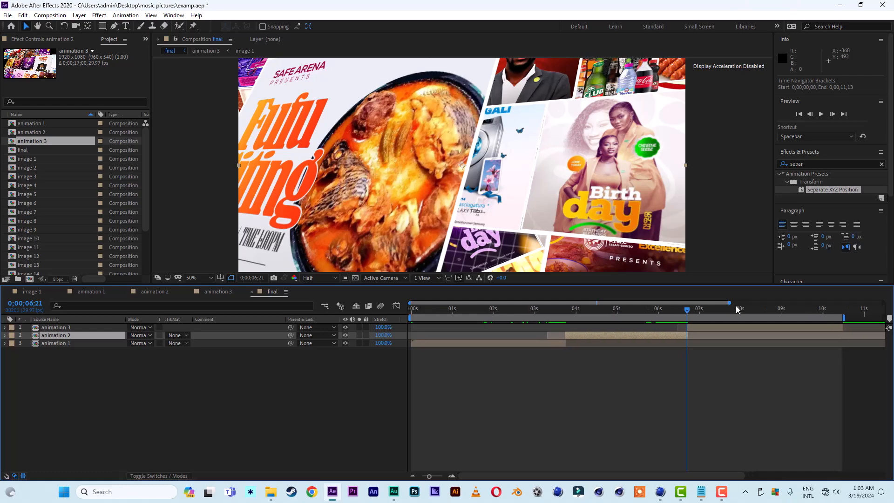
key(space)
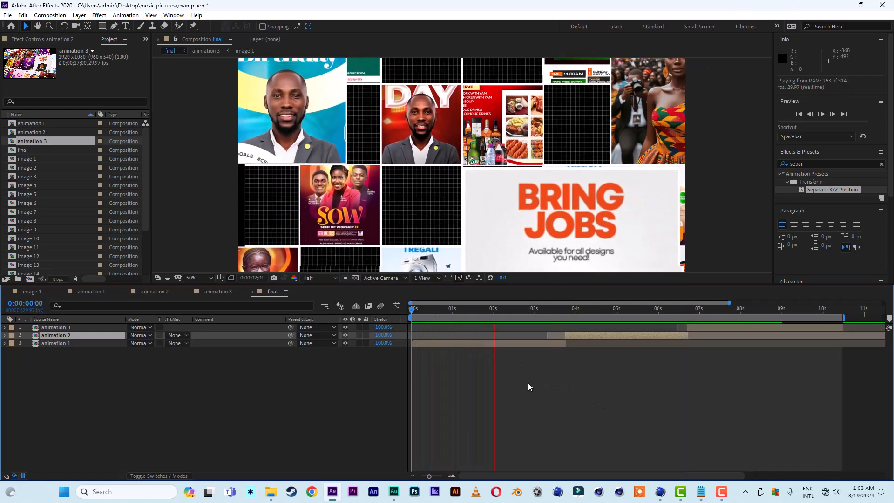
click(490, 309)
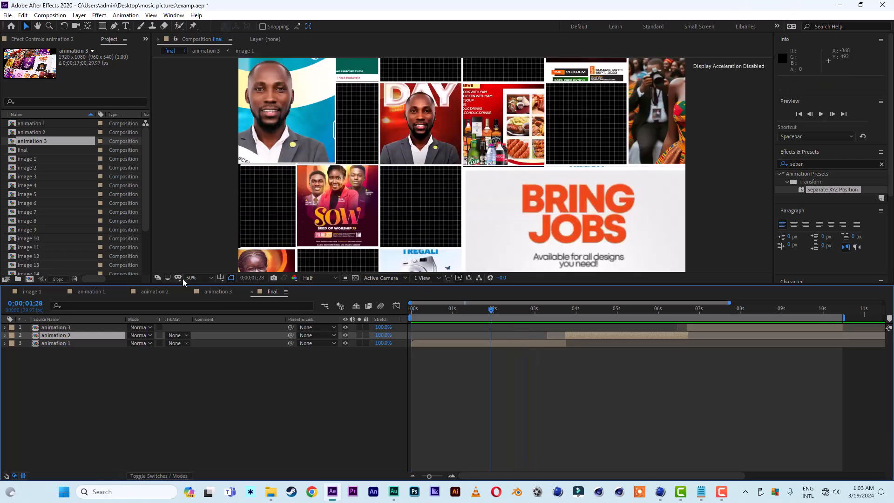
click(179, 278)
click(191, 278)
click(200, 319)
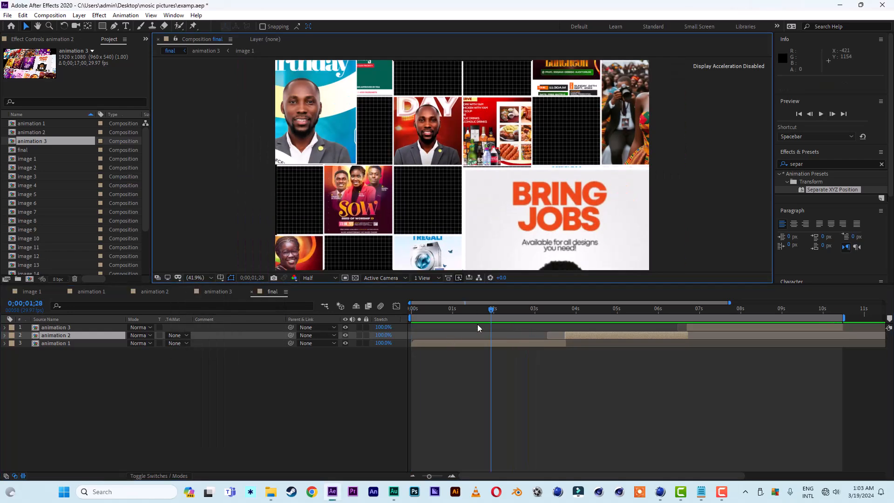
drag(463, 309, 353, 316)
key(space)
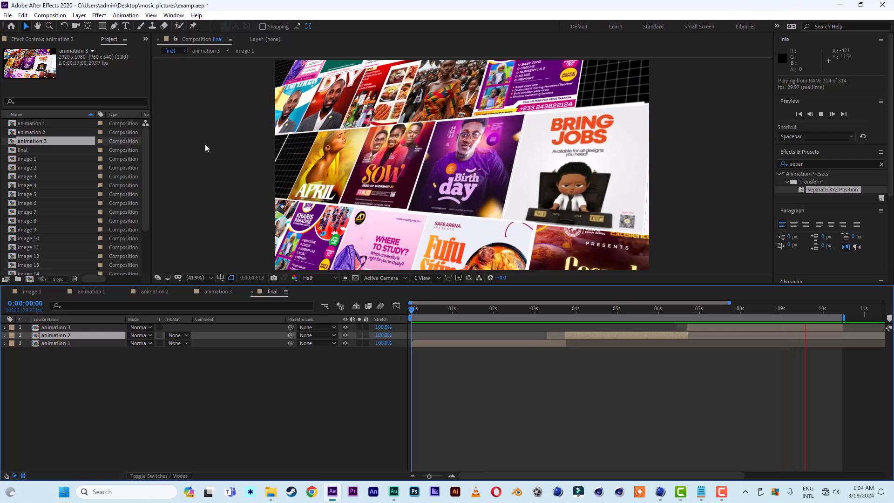
Add a new white solid layer on top of the final composition at about 3:21.
click(563, 310)
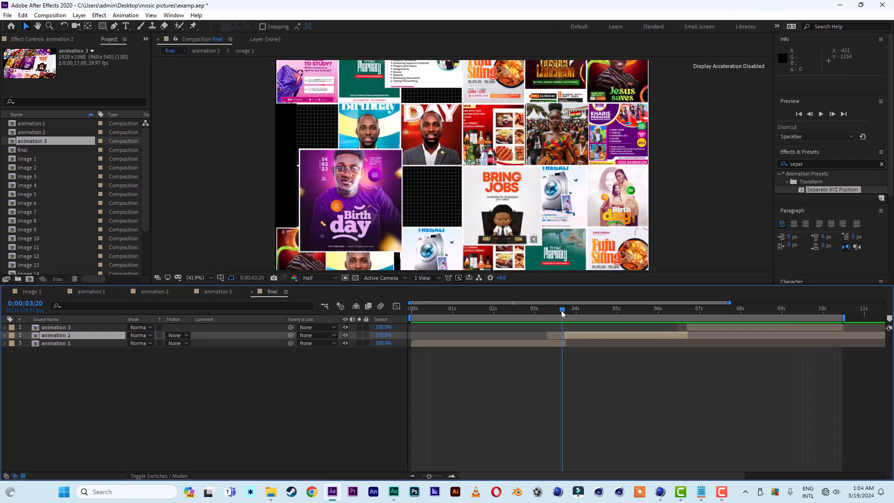
mouse_move(562, 312)
mouse_down()
mouse_move(698, 312)
mouse_move(576, 312)
mouse_up()
scroll(398, 189, down, 2)
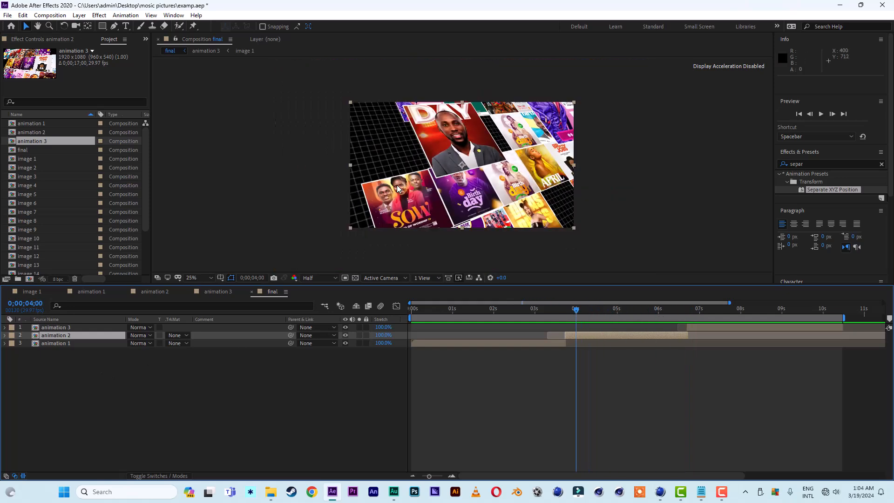
drag(562, 311, 564, 311)
key(ctrl+a)
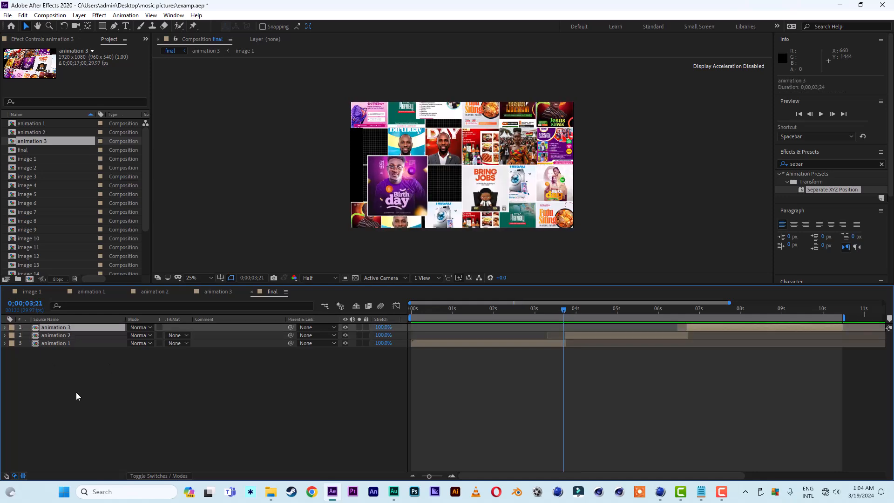
right_click(76, 392)
mouse_move(114, 286)
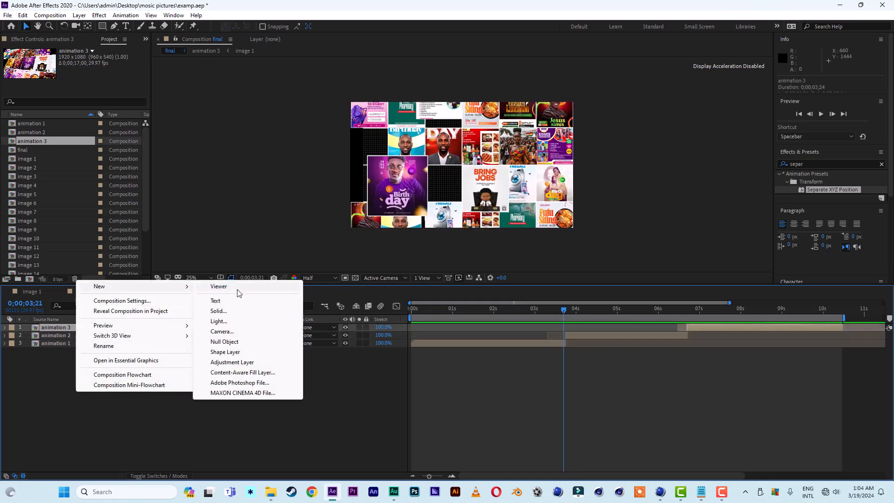
click(247, 311)
click(239, 358)
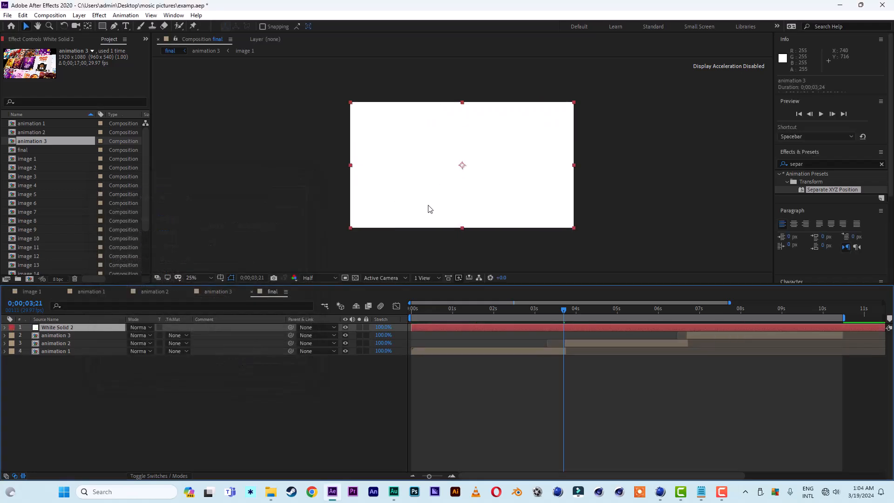
Draw a tall rectangular mask strip on the white solid.
click(102, 28)
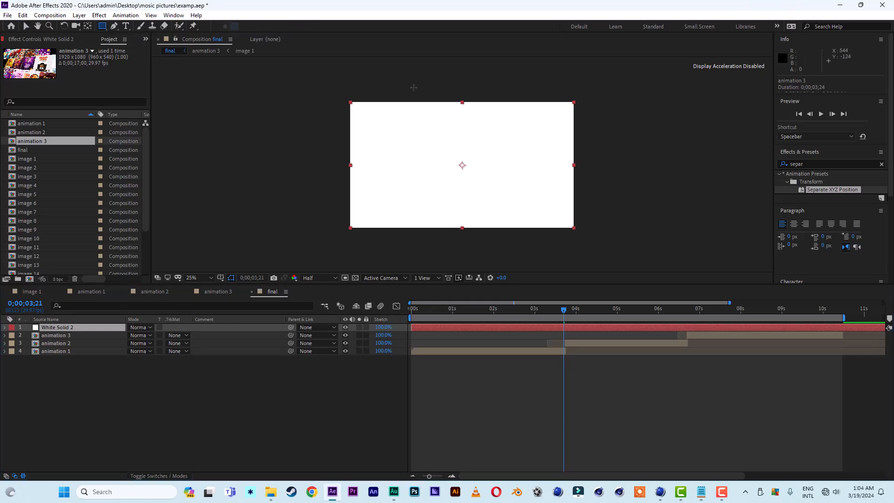
mouse_move(415, 88)
mouse_down()
mouse_move(451, 193)
mouse_move(455, 241)
mouse_up()
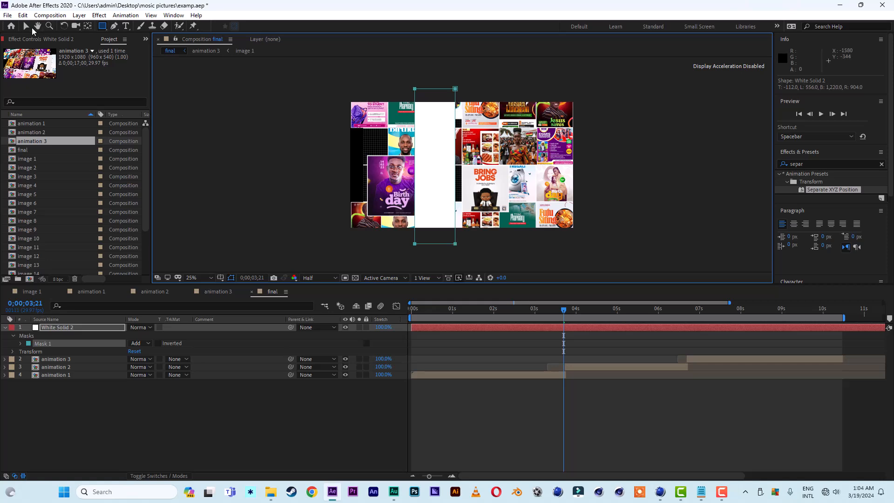
click(29, 27)
Slant the mask strip by shifting its top vertices to the left.
click(459, 91)
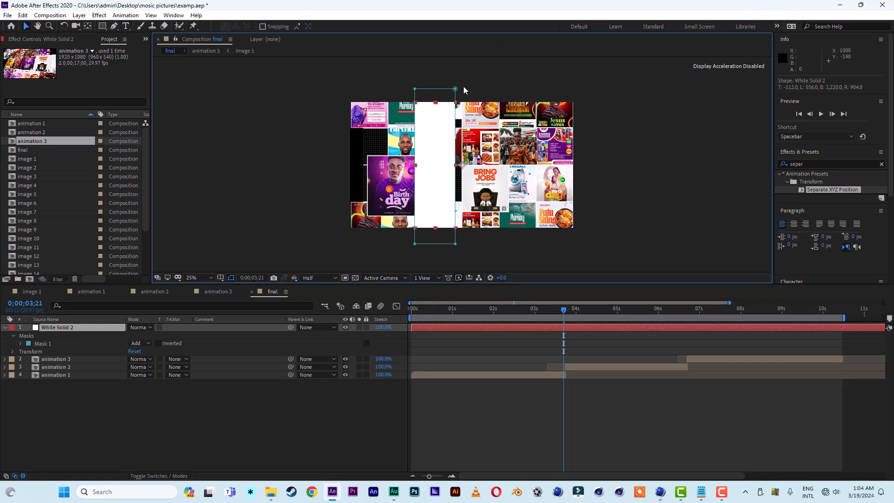
click(456, 89)
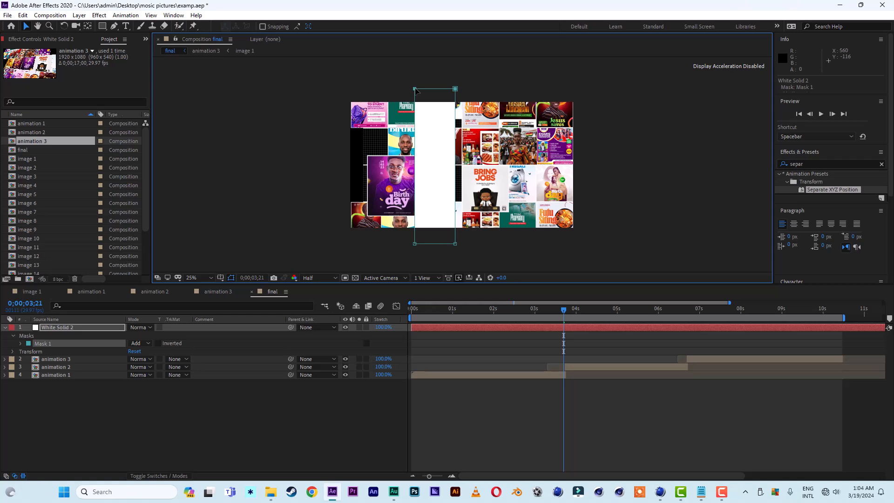
key(Left)
key(Left)
key(Left)
key(Left)
key(Left)
key(Left)
key(Left)
key(Left)
key(shift+Left)
key(shift+Left)
key(shift+Left)
key(shift+Left)
key(shift+Left)
key(shift+Left)
key(shift+Left)
key(shift+Left)
key(shift+Left)
key(shift+Left)
key(shift+Left)
key(shift+Left)
key(shift+Left)
key(shift+Left)
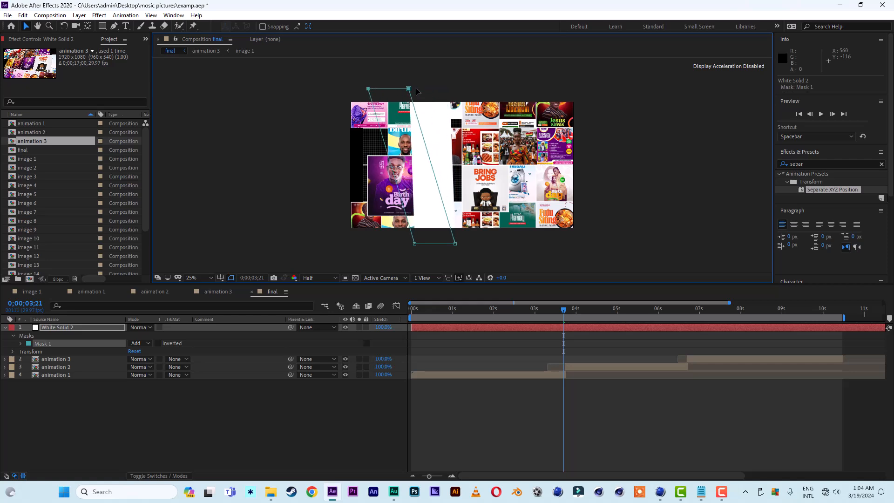
key(shift+Left)
key(shift+Left)
key(shift+Left)
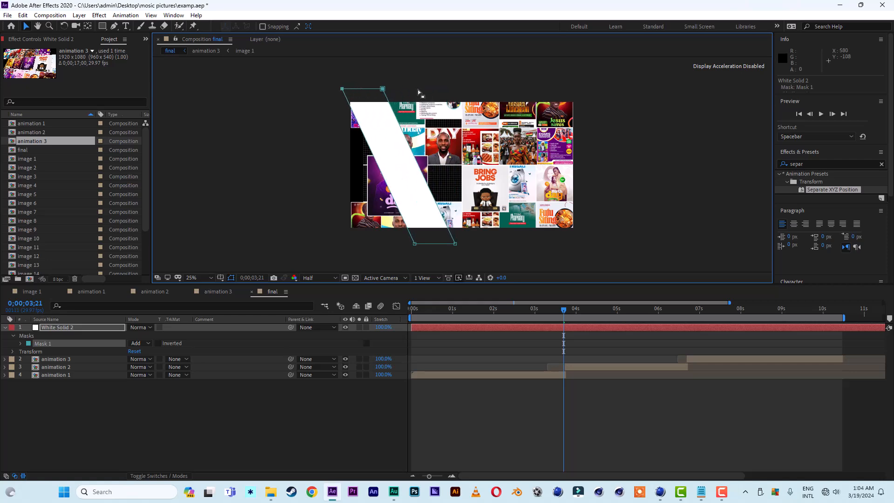
key(shift+Down)
key(shift+Down)
key(shift+Down)
key(shift+Down)
key(shift+Down)
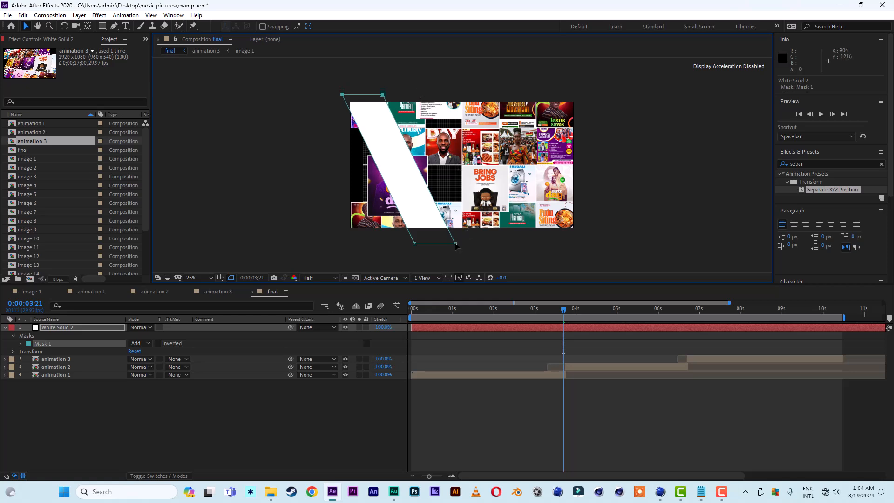
click(504, 247)
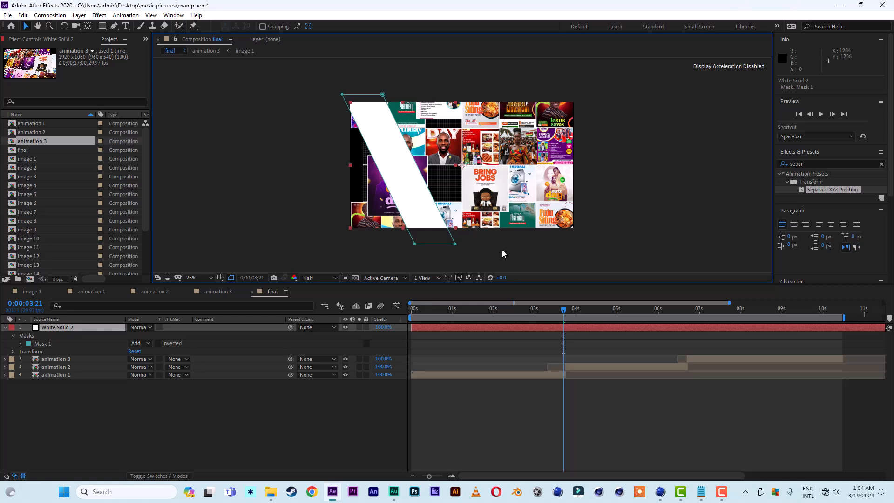
Move the slanted mask off the left side of the frame and set a Mask Path keyframe at 3:21.
click(20, 343)
click(21, 343)
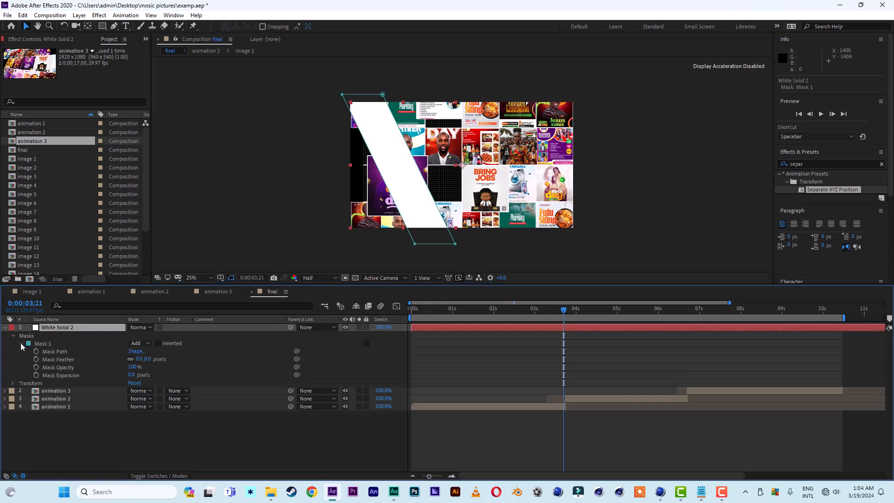
double_click(456, 248)
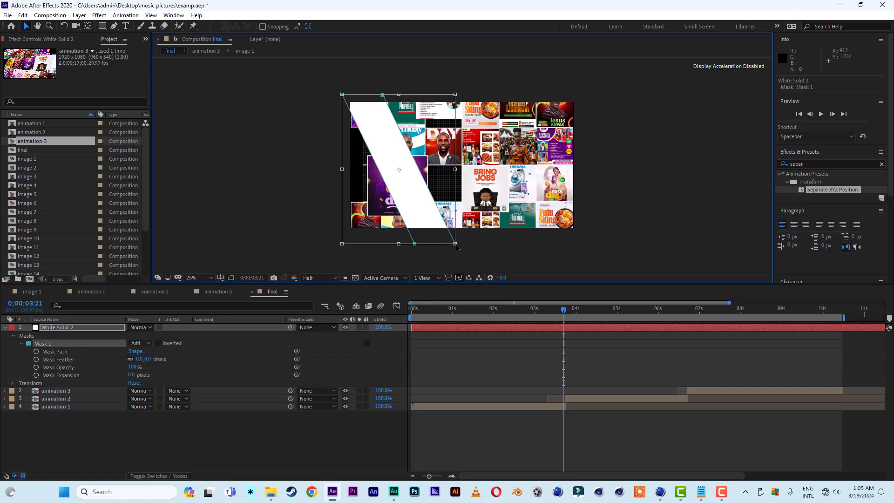
drag(417, 205, 316, 205)
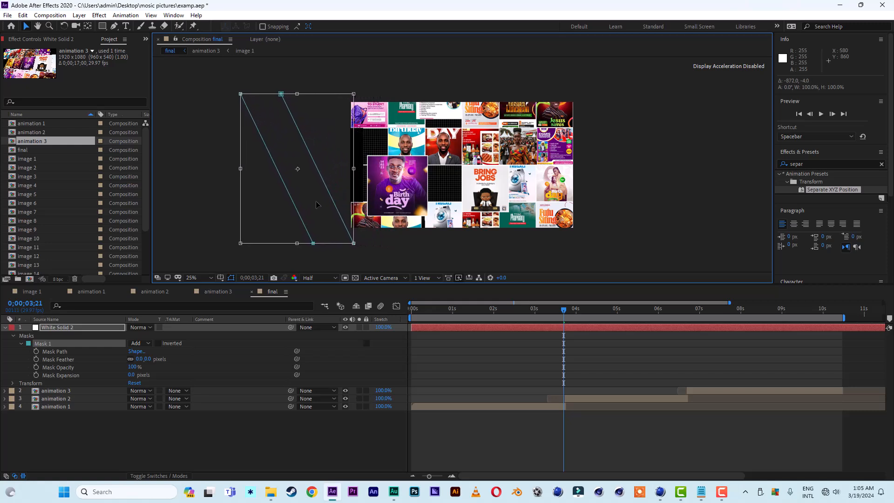
click(35, 351)
At 4 seconds, move the mask across to beyond the right side of the frame.
drag(566, 311, 578, 314)
double_click(283, 99)
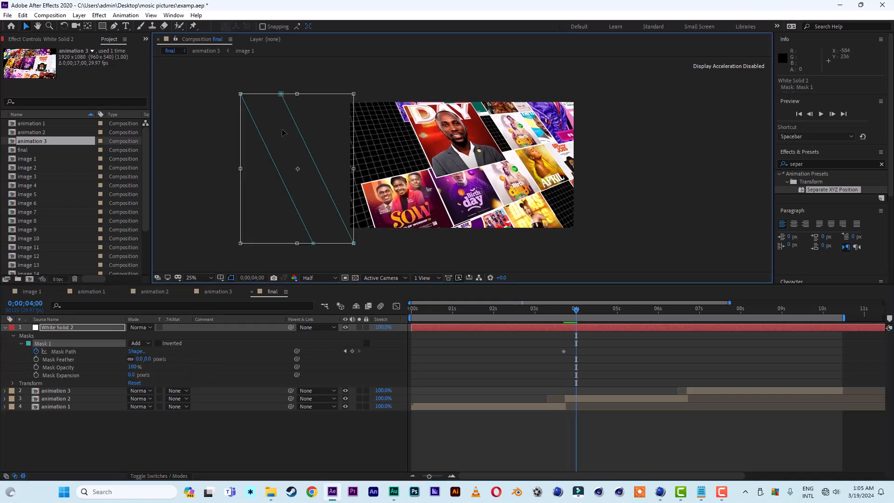
drag(285, 132, 619, 125)
Move the first Mask Path keyframe earlier to 3:08.
click(555, 314)
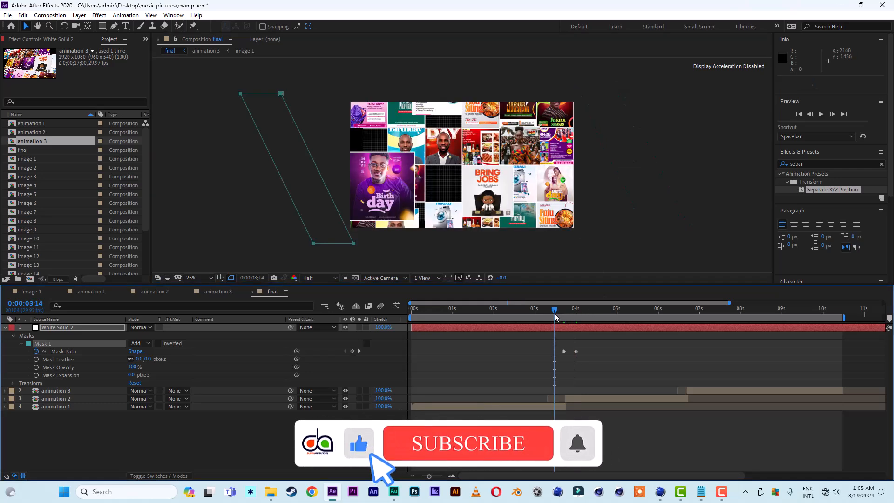
drag(555, 313, 559, 311)
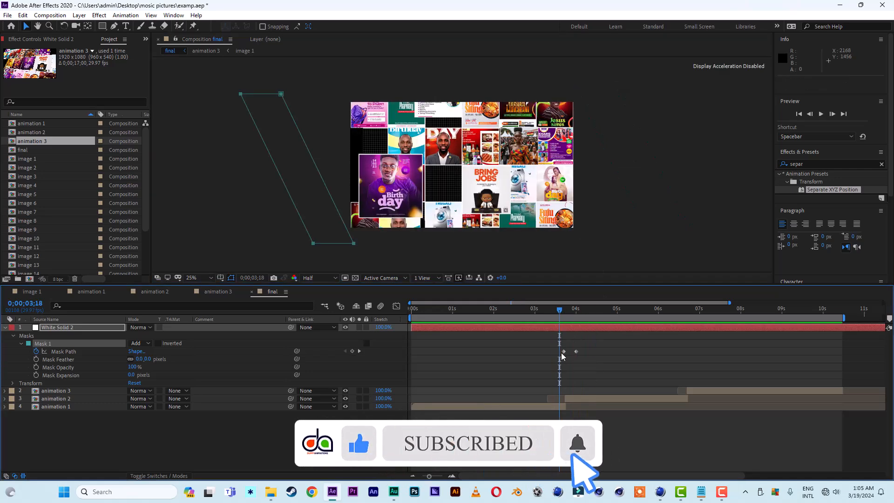
drag(563, 352, 546, 351)
Preview the white wipe transition around 3 seconds.
click(536, 310)
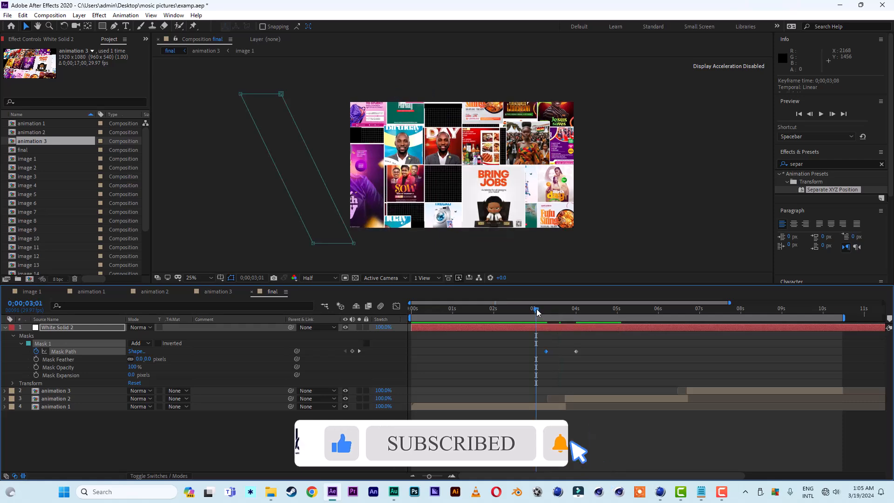
key(space)
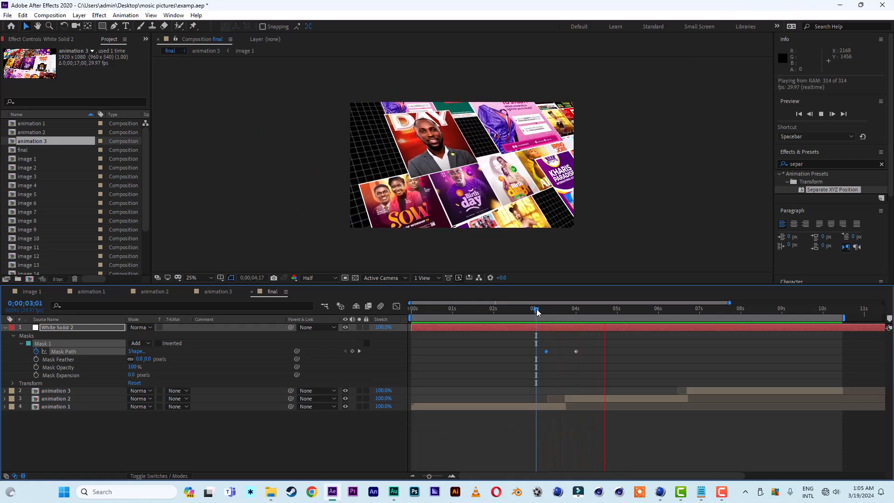
click(539, 311)
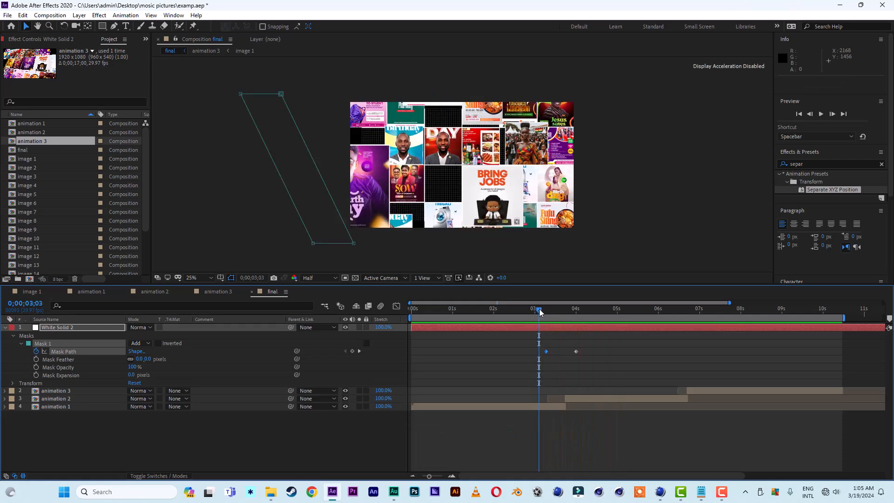
key(space)
key(space)
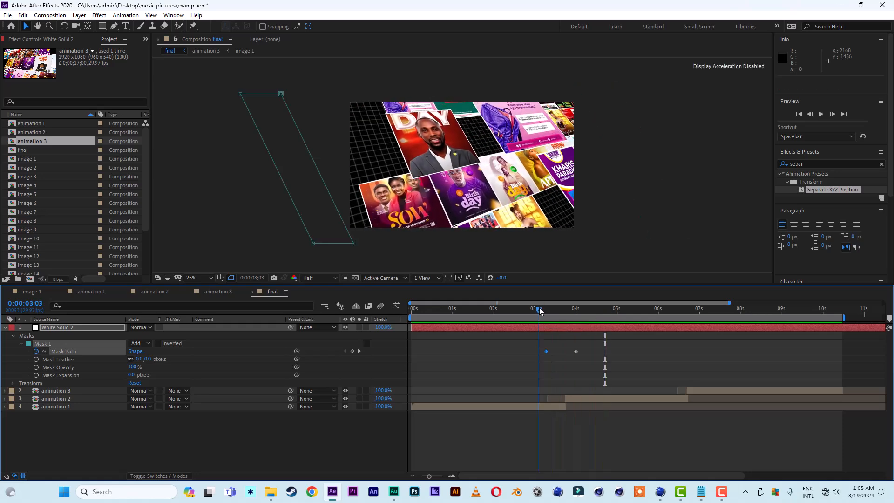
Trim the white solid layer so it only spans the wipe, from about 2:28 to 4:12.
key(minus)
drag(881, 328, 533, 339)
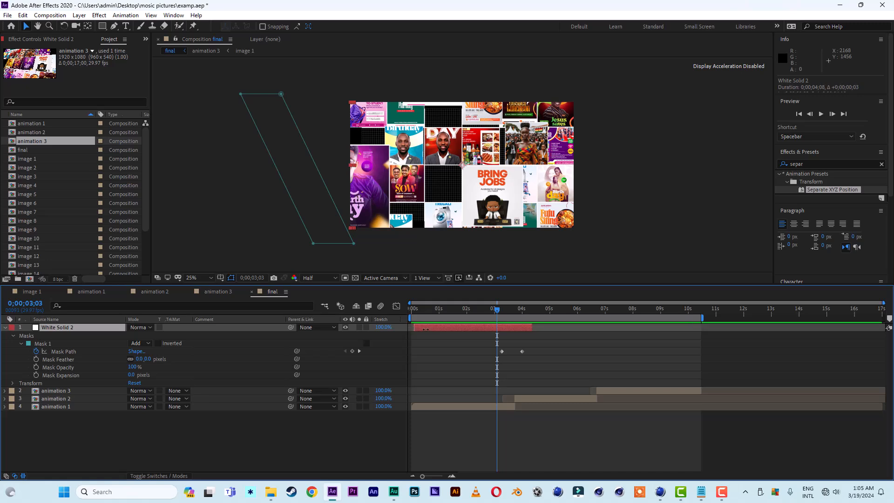
drag(412, 328, 490, 329)
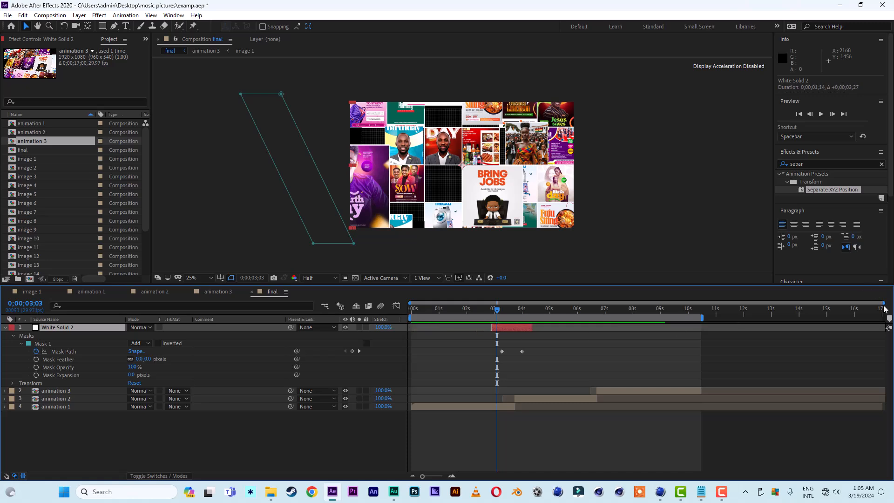
drag(883, 305, 634, 320)
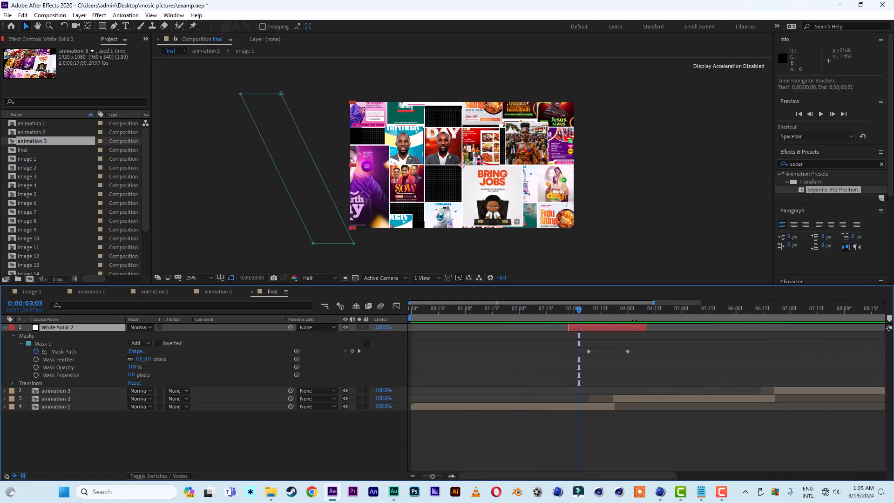
Duplicate the mask and shift the first mask's Mask Path keyframes slightly earlier so the two white stripes are staggered.
click(40, 344)
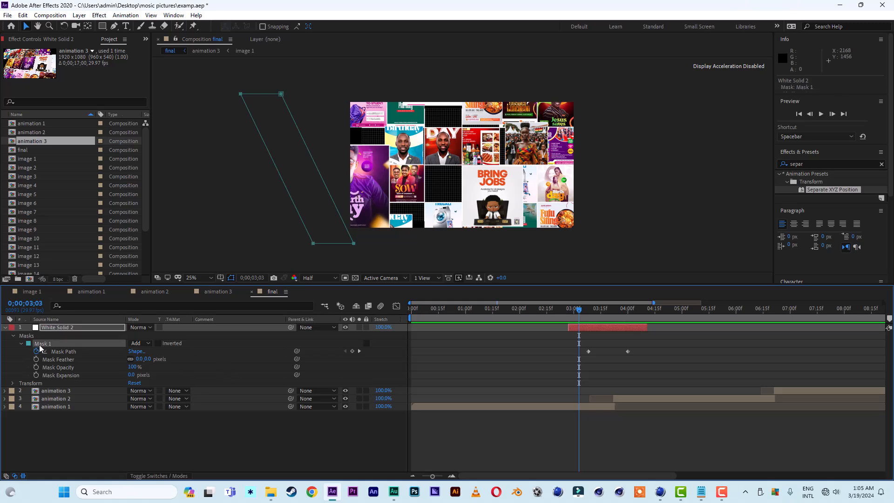
key(ctrl+d)
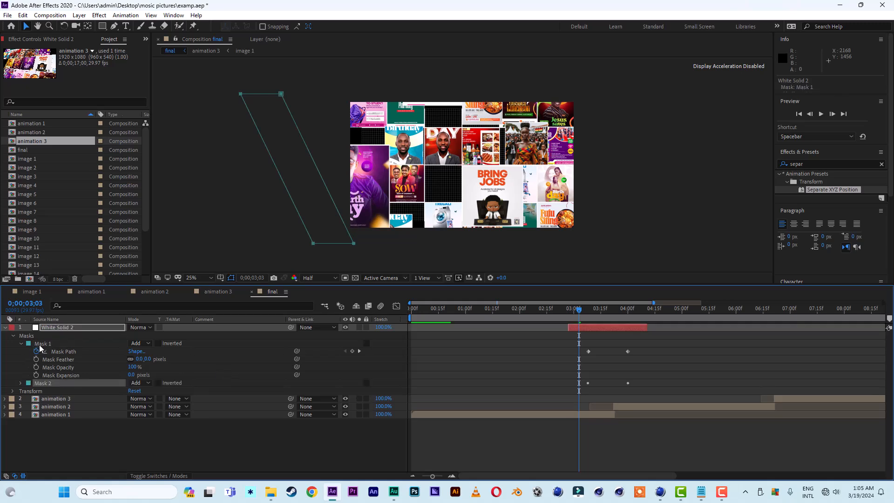
click(20, 383)
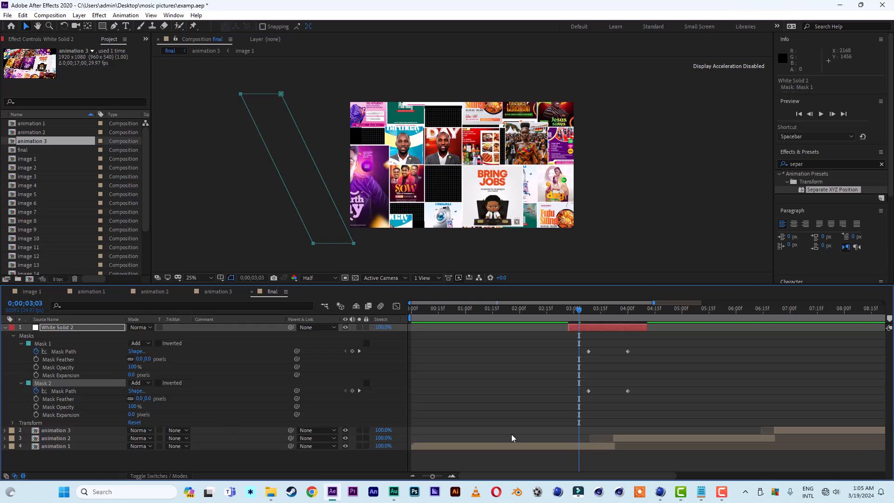
drag(647, 387, 576, 402)
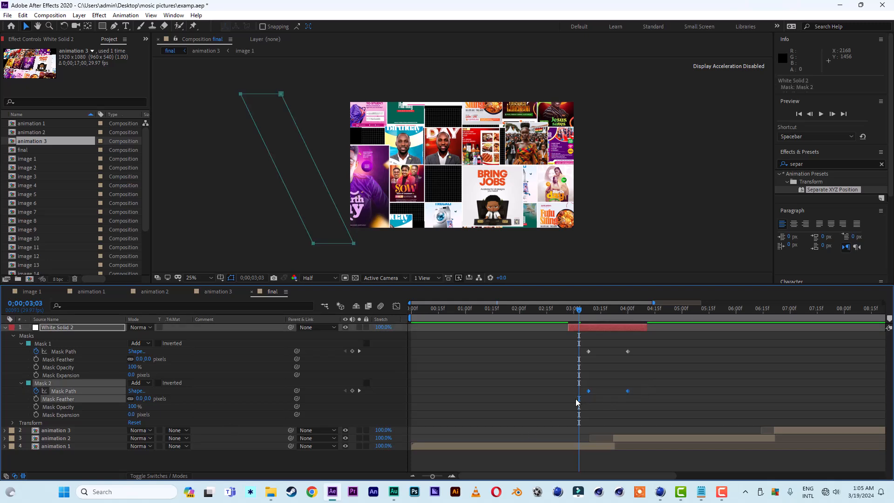
drag(641, 345, 575, 364)
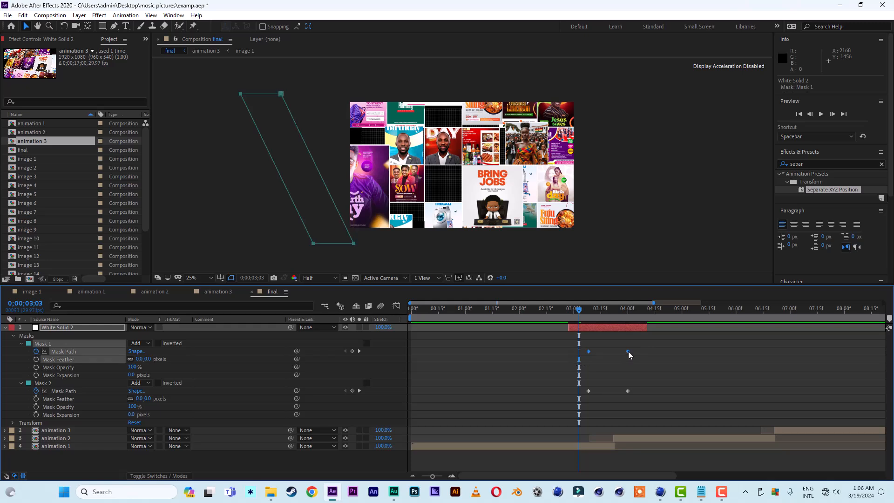
drag(628, 355, 620, 355)
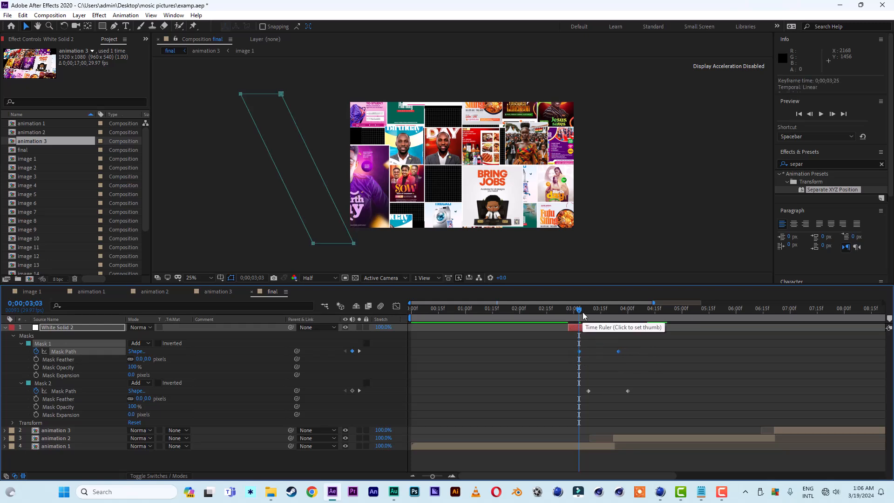
drag(580, 310, 611, 322)
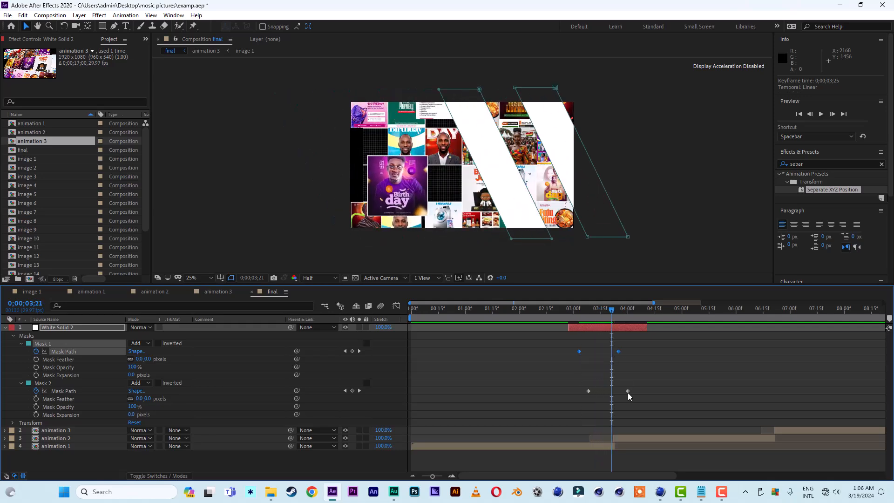
drag(639, 389, 587, 392)
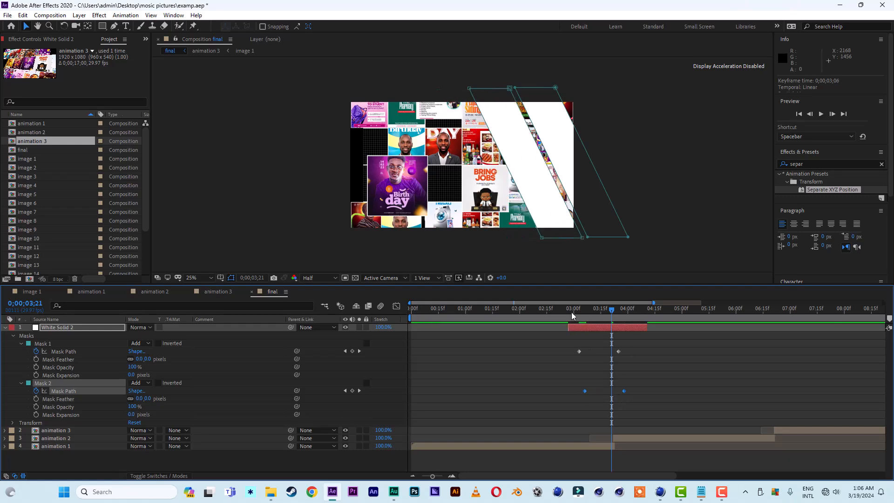
drag(573, 316, 596, 325)
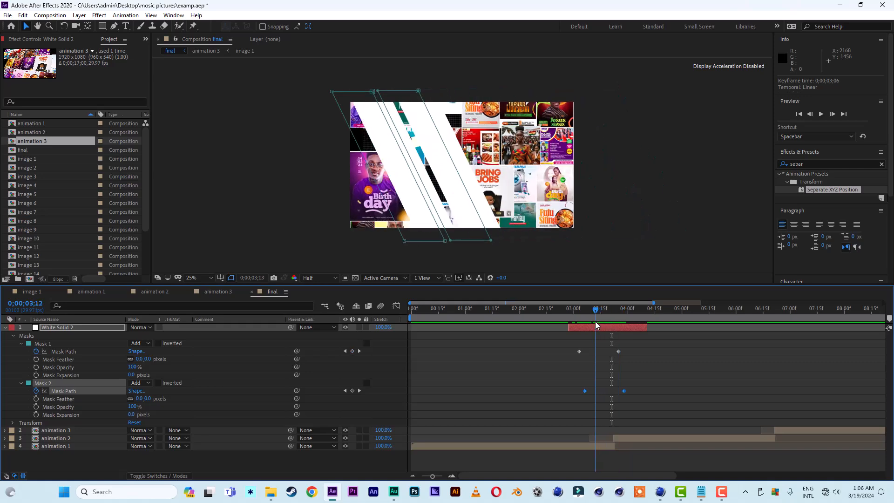
Duplicate the second mask and shift the third mask's Mask Path keyframes a few frames later.
click(46, 384)
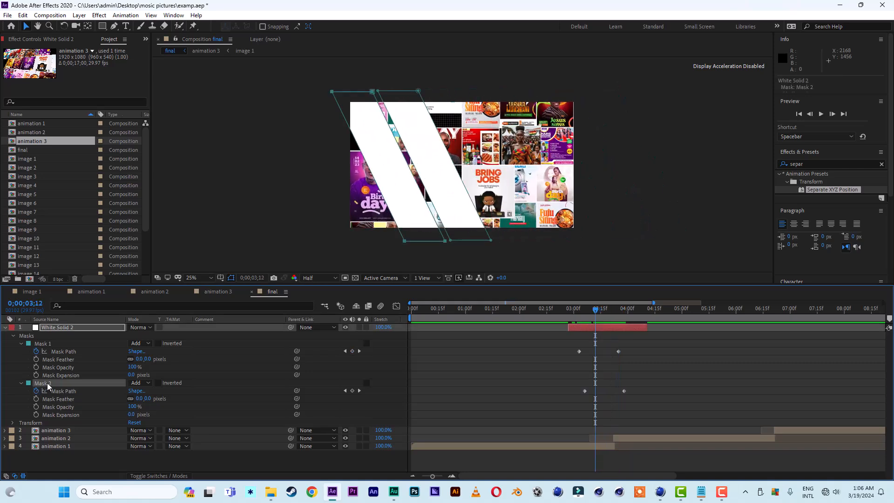
key(ctrl+d)
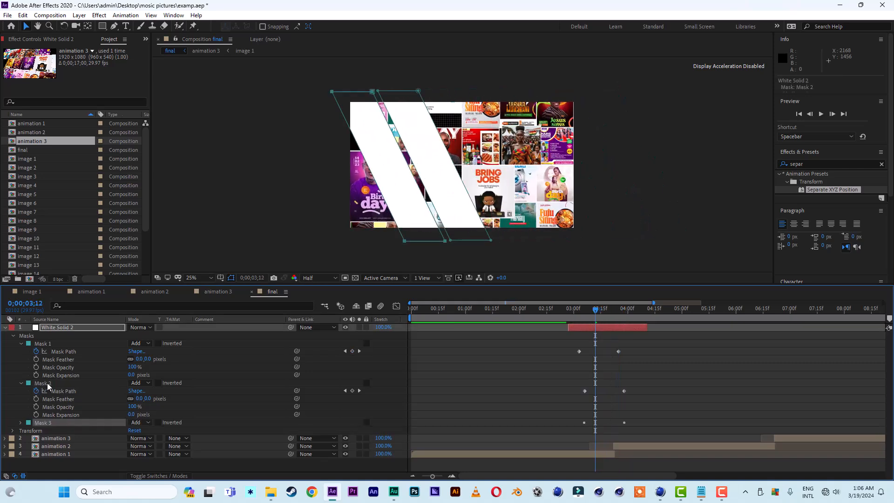
click(21, 423)
drag(636, 430, 593, 435)
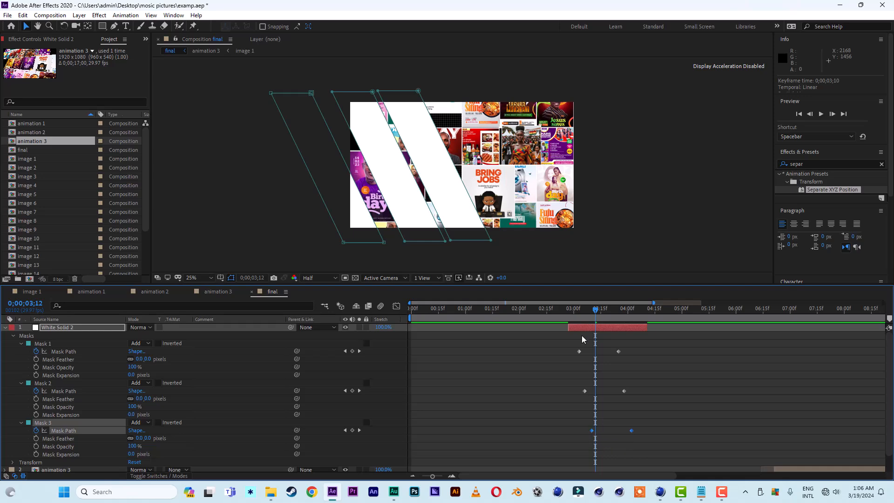
Preview the three-stripe wipe transition around 3 seconds.
click(567, 315)
key(space)
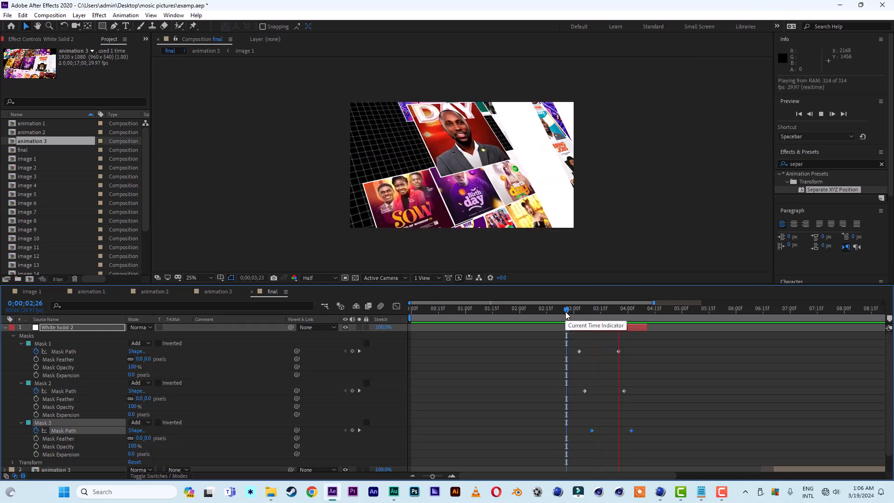
key(space)
Apply Easy Ease to all the Mask Path keyframes of the three masks.
drag(648, 345, 554, 457)
right_click(593, 431)
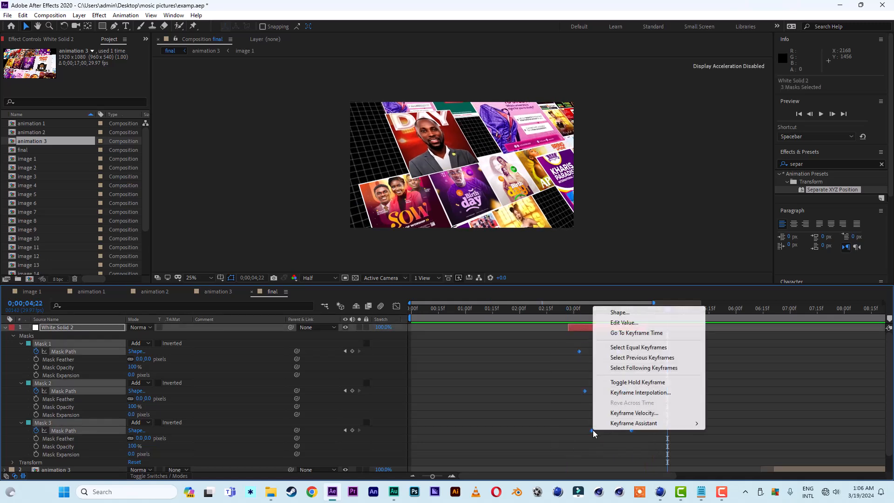
mouse_move(675, 423)
click(729, 363)
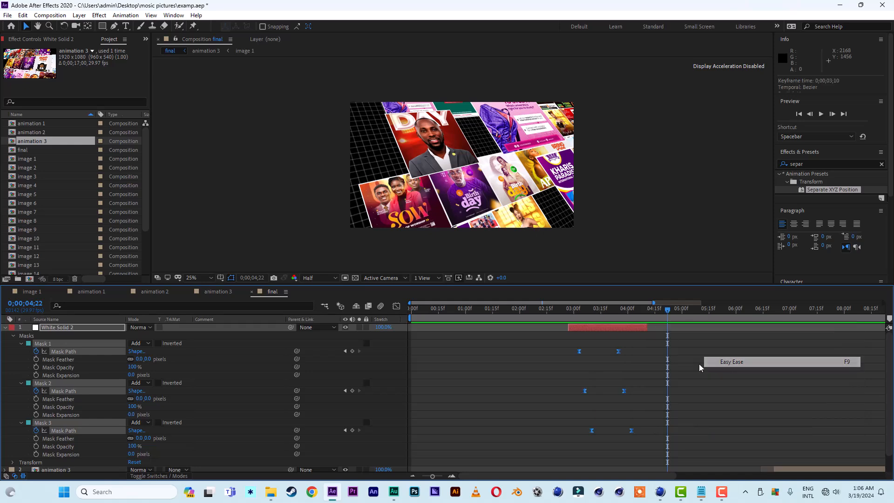
Preview the eased wipe transition, then deselect and collapse the white solid layer.
click(571, 313)
key(space)
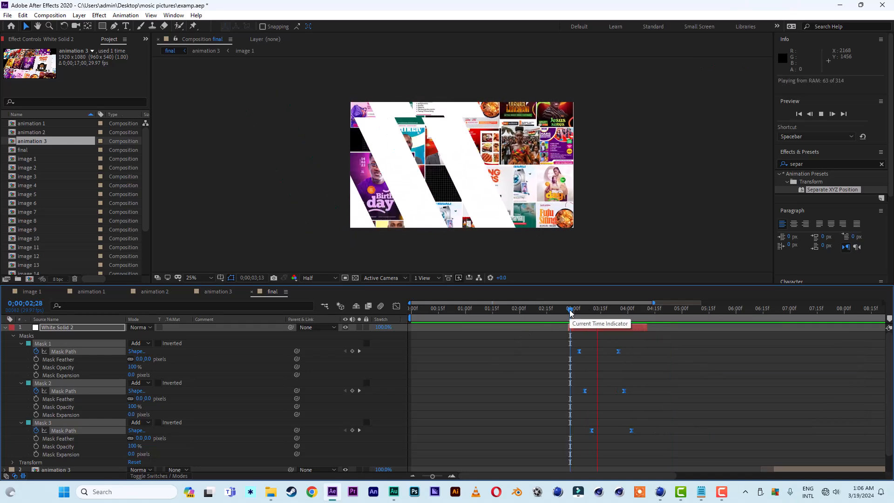
key(space)
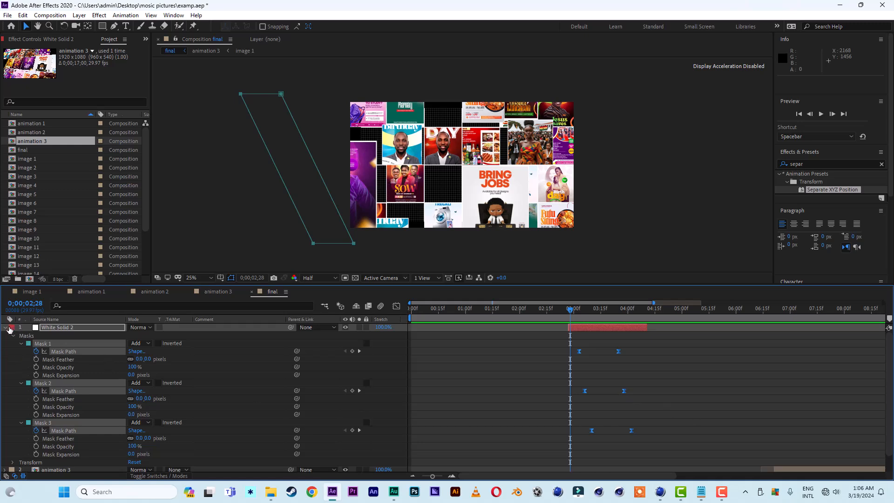
key(F2)
click(4, 329)
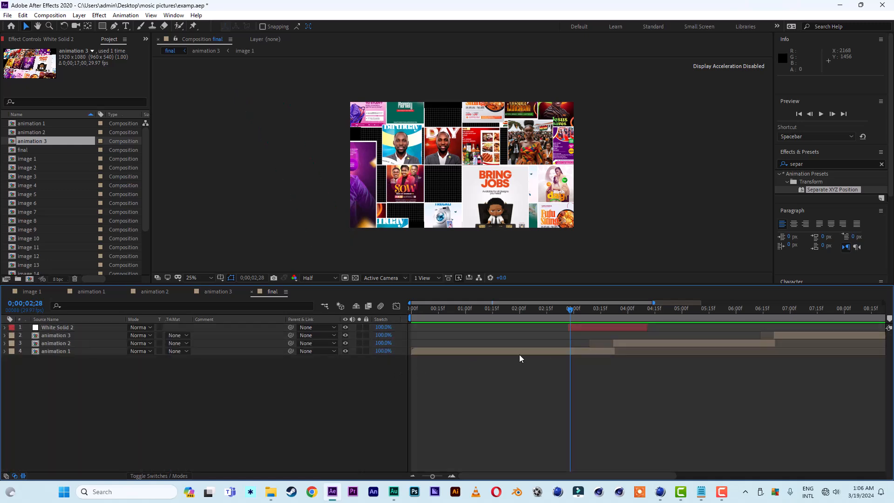
Duplicate the white solid layer and move the copy to start at about 6:01 for the second transition.
mouse_move(571, 311)
mouse_down()
mouse_move(619, 313)
mouse_move(616, 328)
mouse_move(590, 310)
mouse_move(633, 313)
mouse_move(575, 313)
mouse_up()
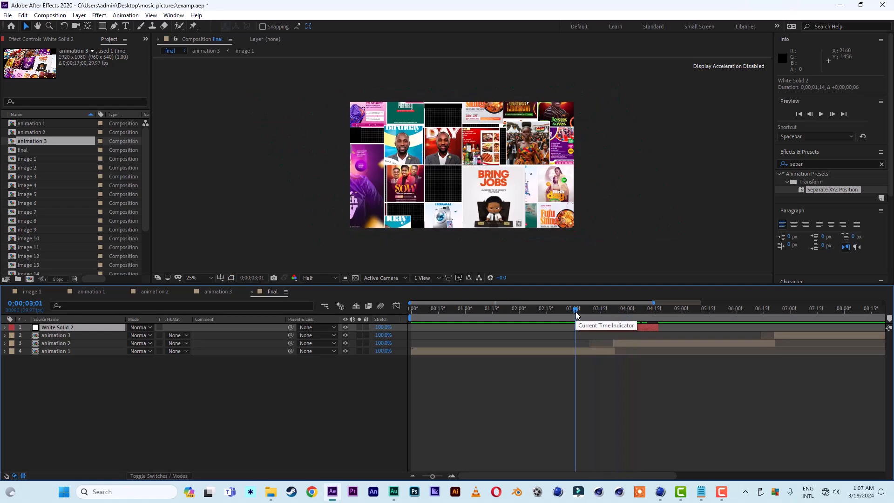
key(space)
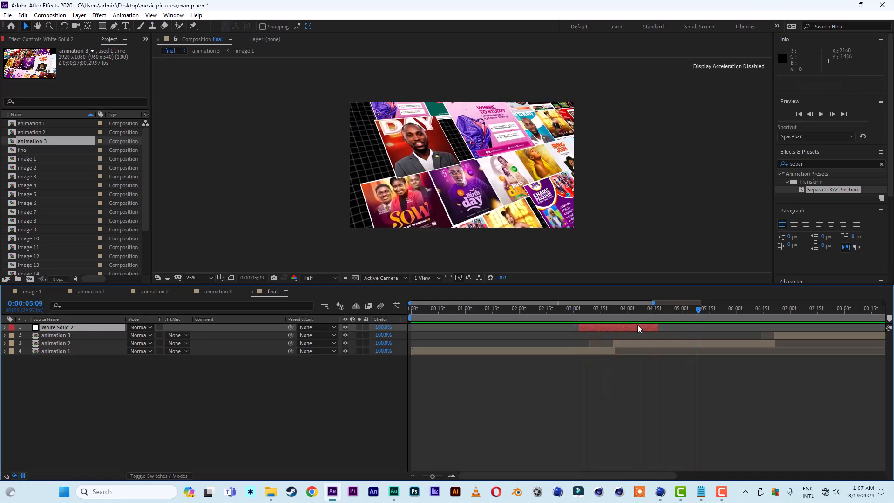
key(ctrl+d)
drag(627, 328, 739, 314)
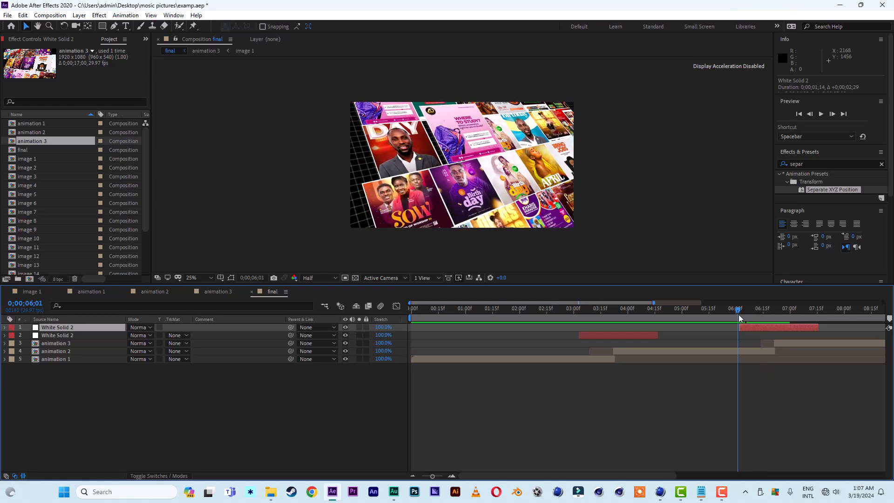
Play back the final composition from the beginning to review both wipe transitions.
key(space)
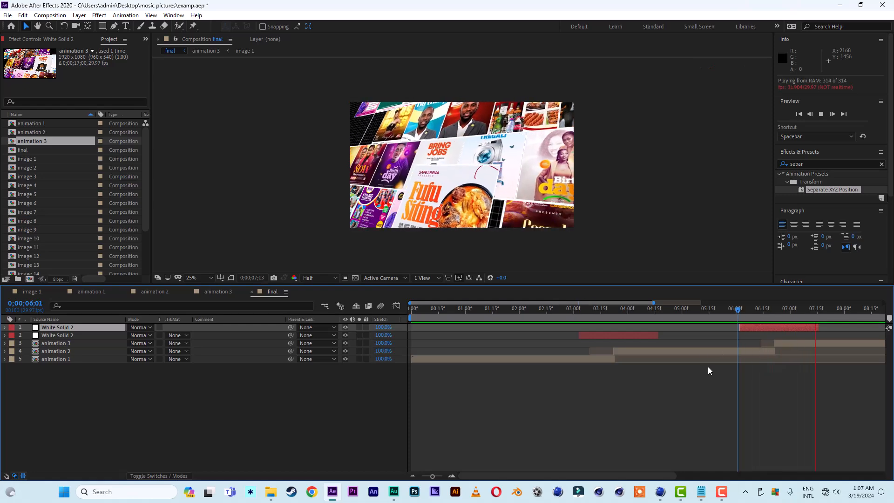
key(space)
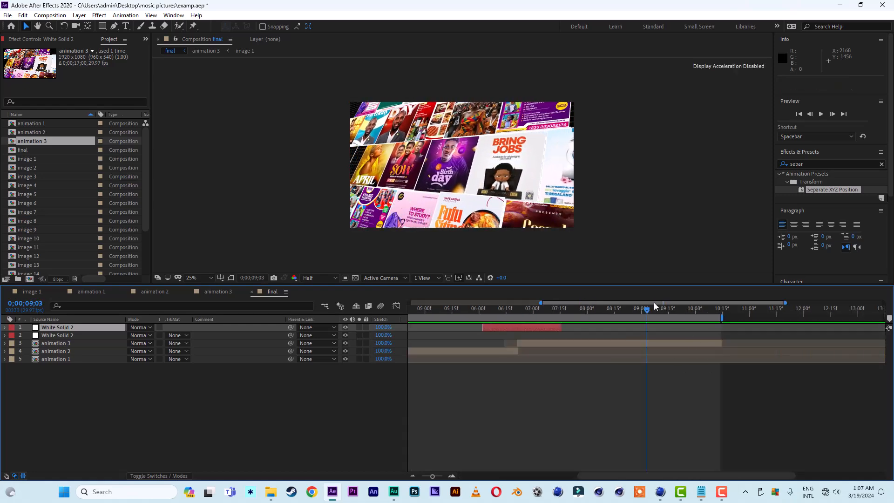
drag(541, 304, 290, 312)
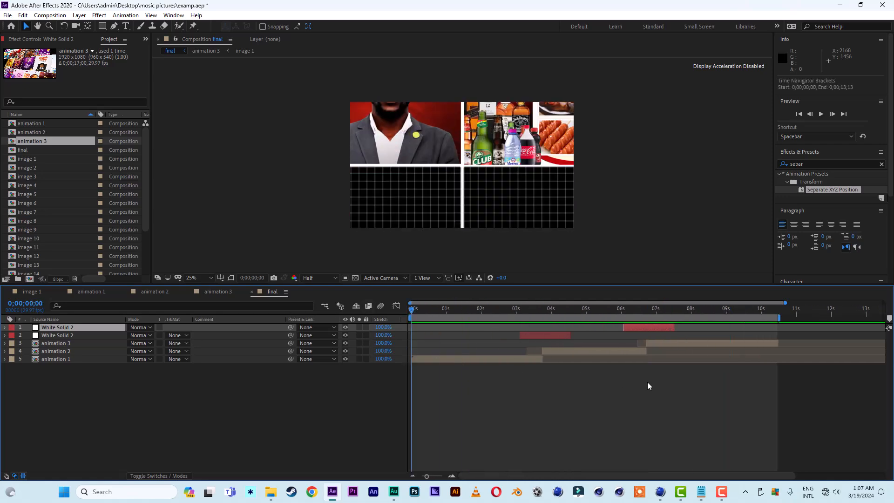
key(space)
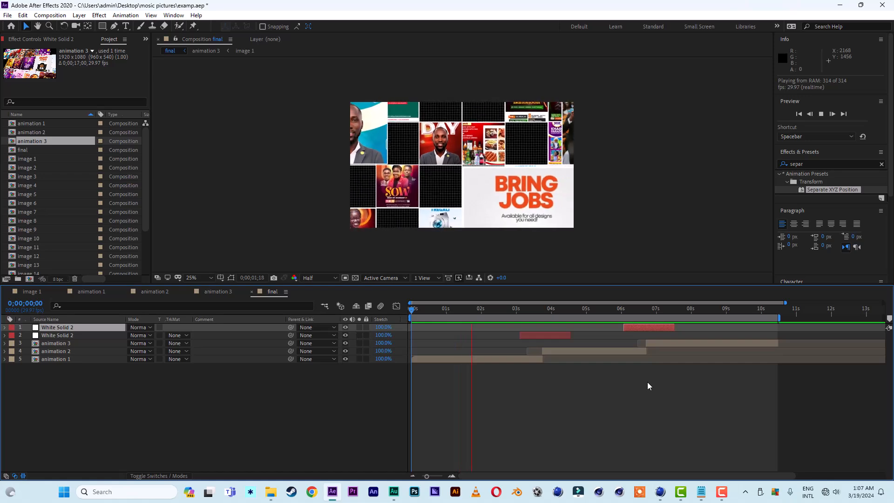
click(435, 310)
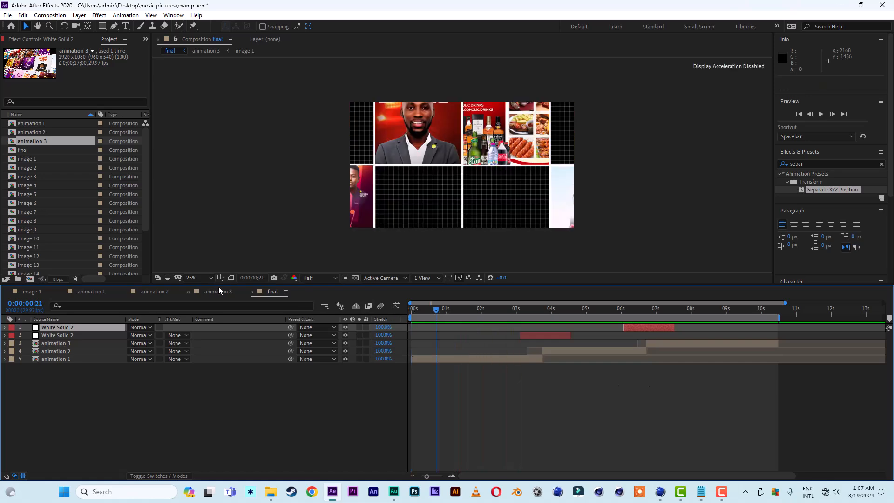
click(196, 282)
click(199, 288)
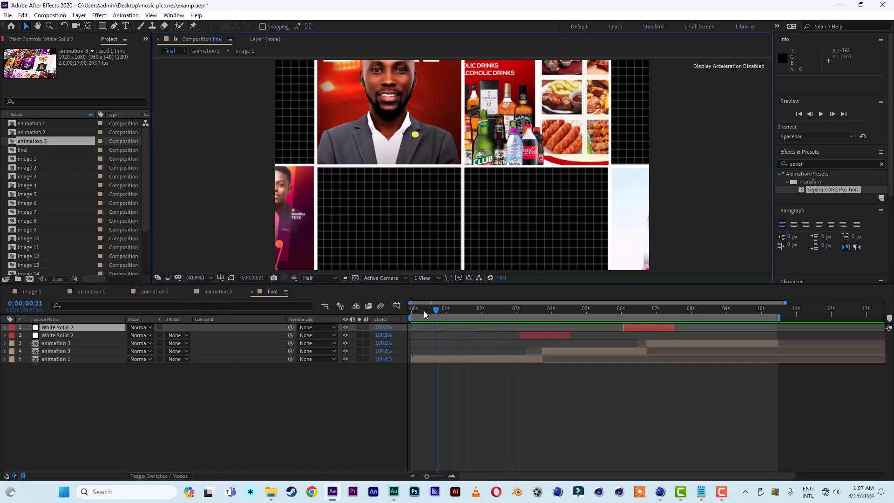
drag(424, 314, 352, 315)
key(space)
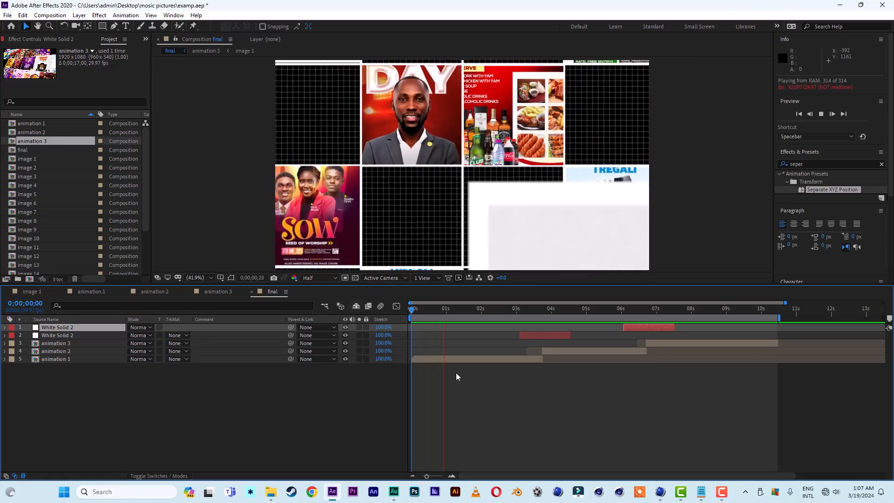